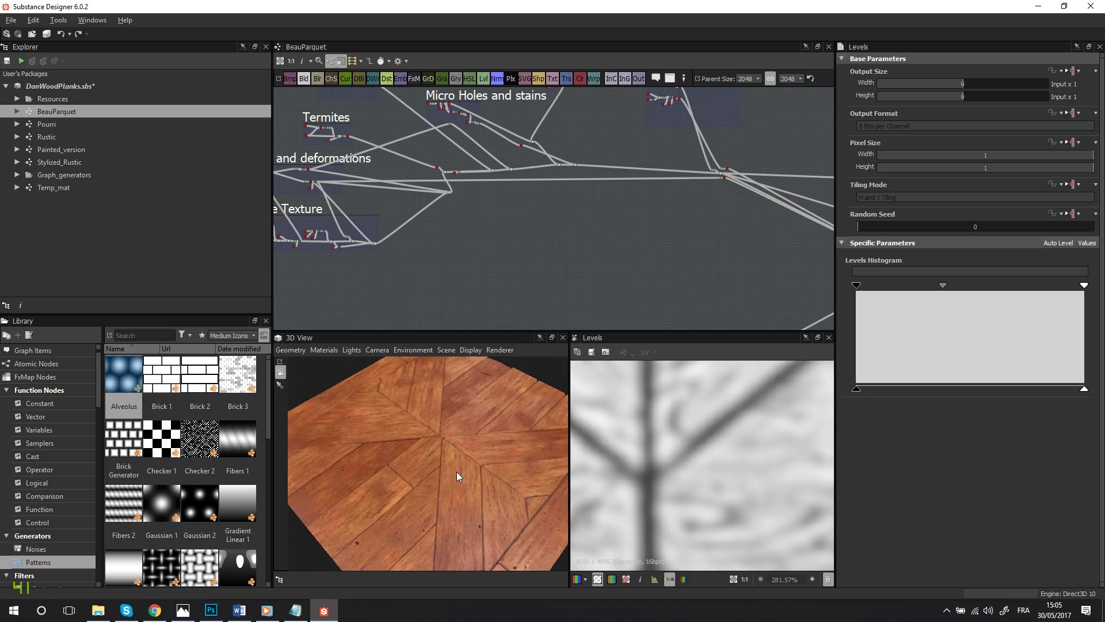
Step: Inspect the Levels output in the 2D preview, from a close-up to the wider plank layout
{"action": "scroll", "coordinate": [454, 489], "scroll_direction": "up", "scroll_amount": 3}
{"action": "scroll", "coordinate": [762, 486], "scroll_direction": "down", "scroll_amount": 3}
{"action": "scroll", "coordinate": [762, 487], "scroll_direction": "down", "scroll_amount": 4}
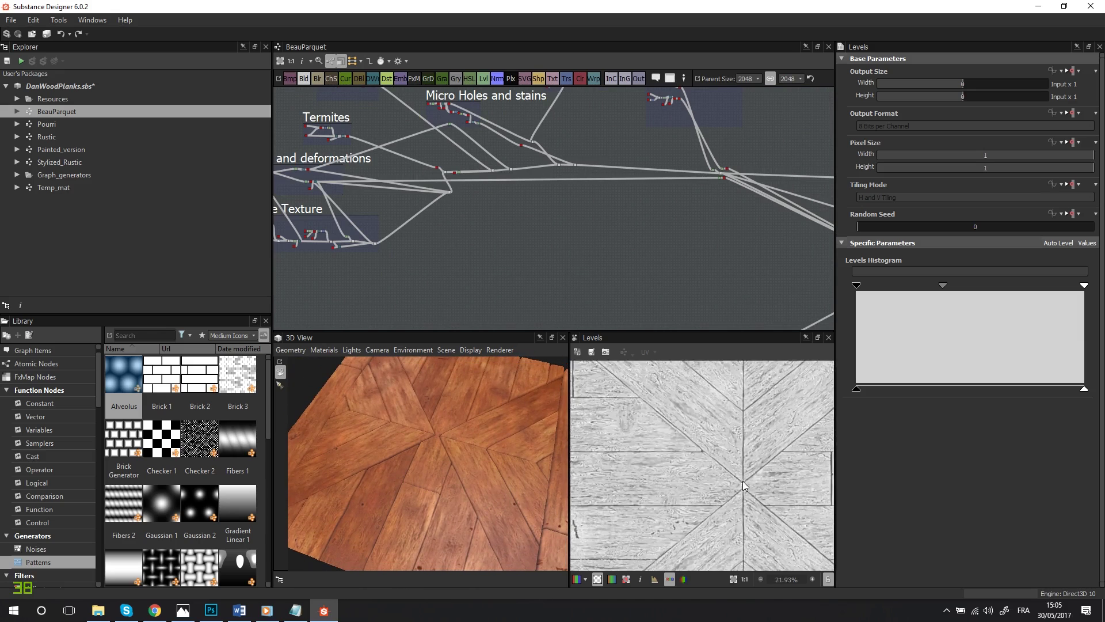
Step: Preview the Multiply Blend node that combines the wood texture with the plank contours, and examine its grain and holes up close
{"action": "scroll", "coordinate": [517, 207], "scroll_direction": "up", "scroll_amount": 5}
{"action": "double_click", "coordinate": [631, 220]}
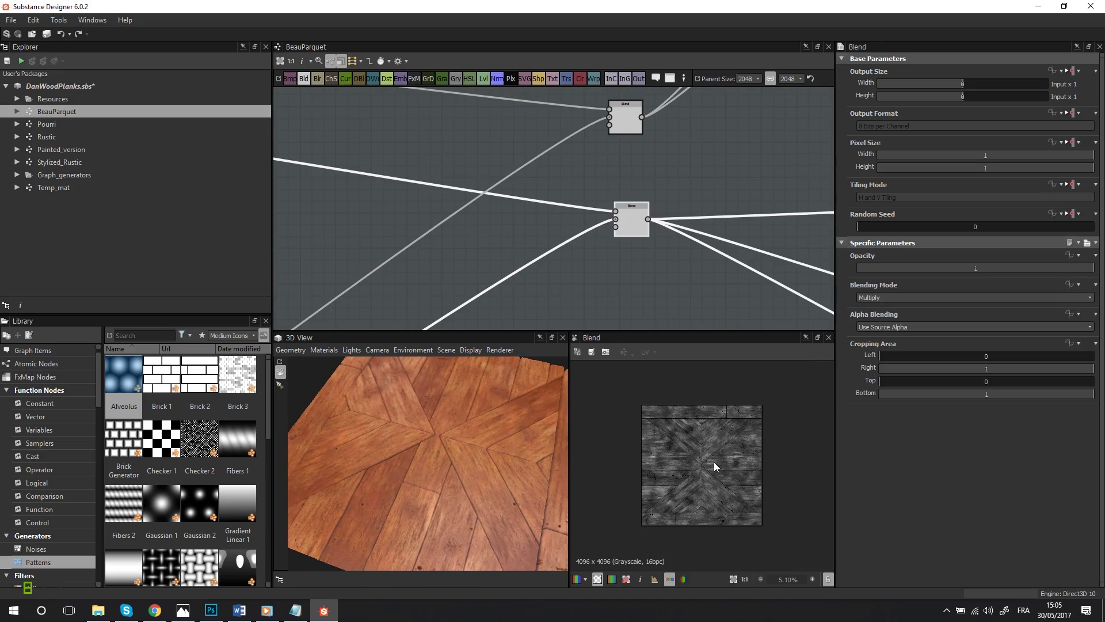
{"action": "scroll", "coordinate": [714, 461], "scroll_direction": "up", "scroll_amount": 2}
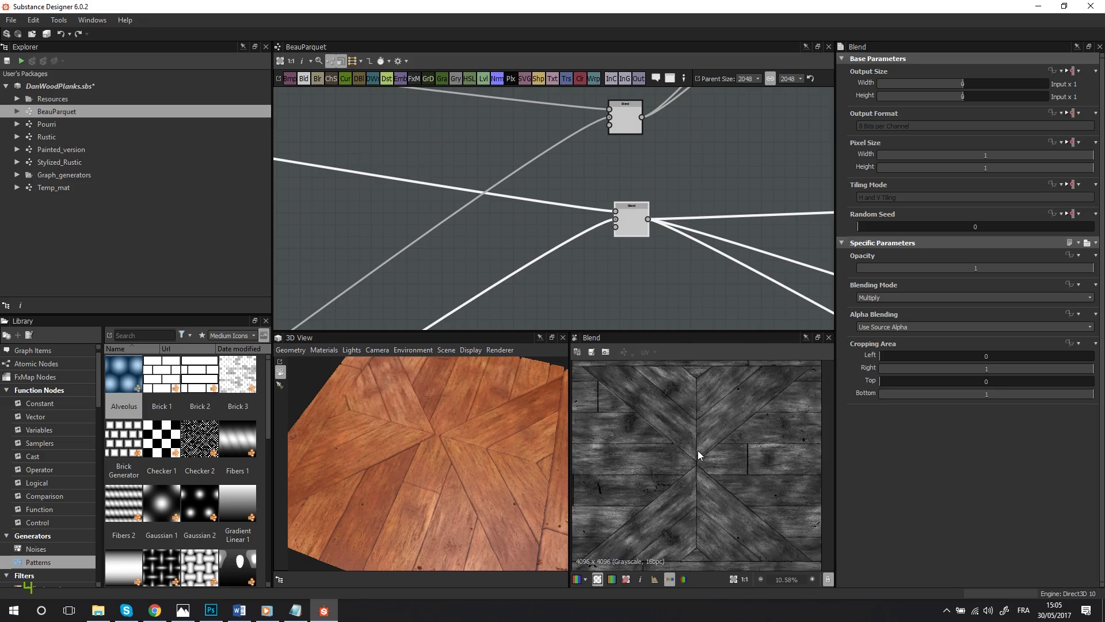
{"action": "scroll", "coordinate": [725, 454], "scroll_direction": "up", "scroll_amount": 2}
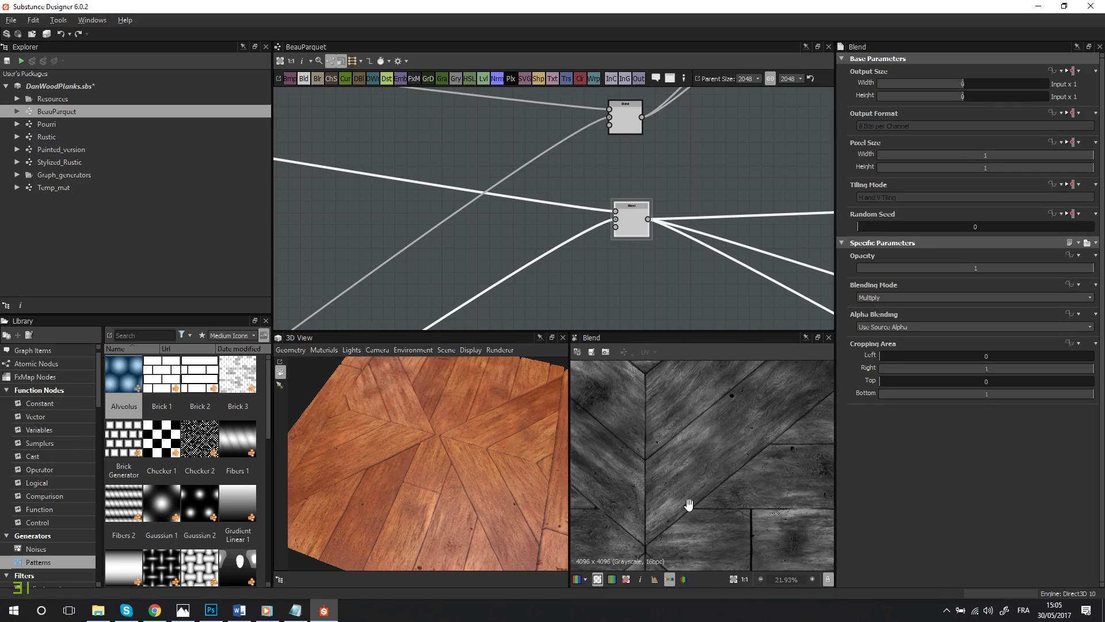
{"action": "scroll", "coordinate": [689, 475], "scroll_direction": "up", "scroll_amount": 1}
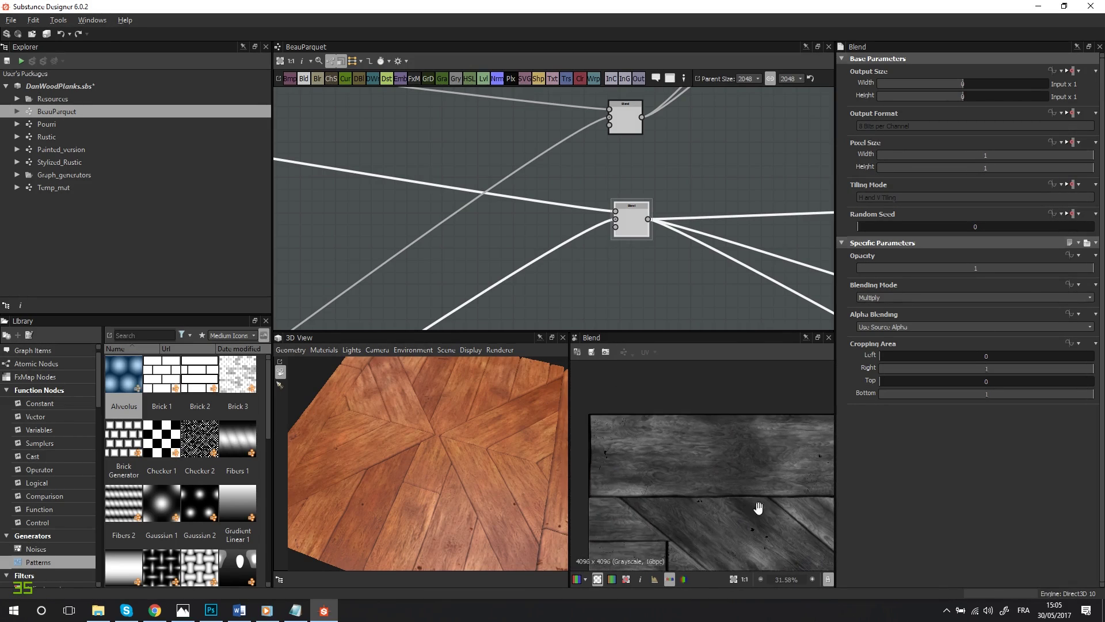
{"action": "scroll", "coordinate": [730, 479], "scroll_direction": "up", "scroll_amount": 2}
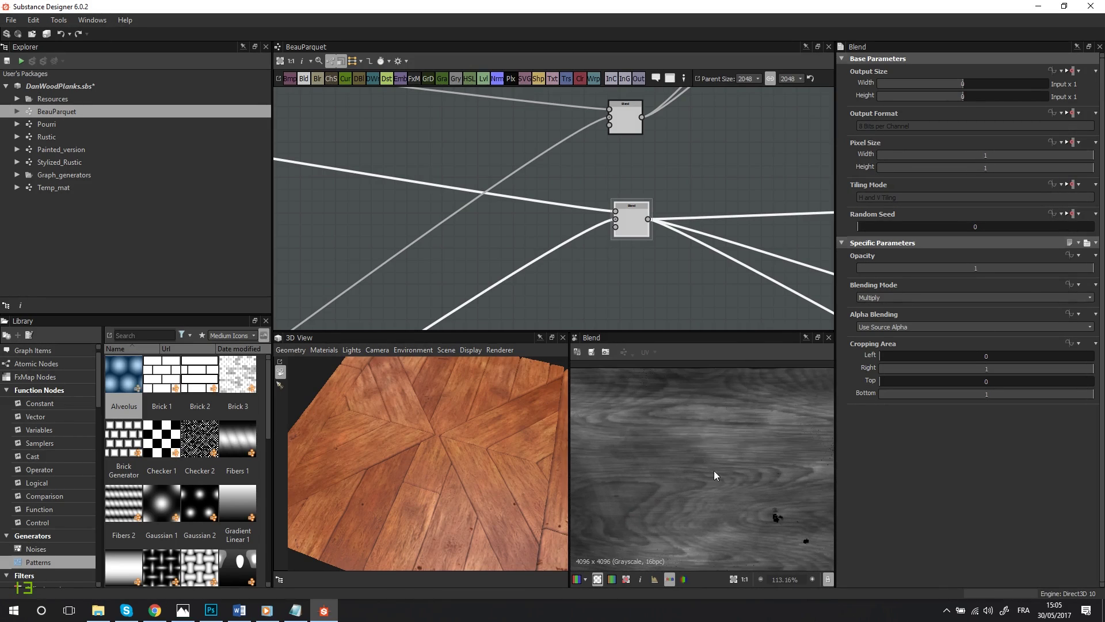
{"action": "scroll", "coordinate": [471, 181], "scroll_direction": "down", "scroll_amount": 4}
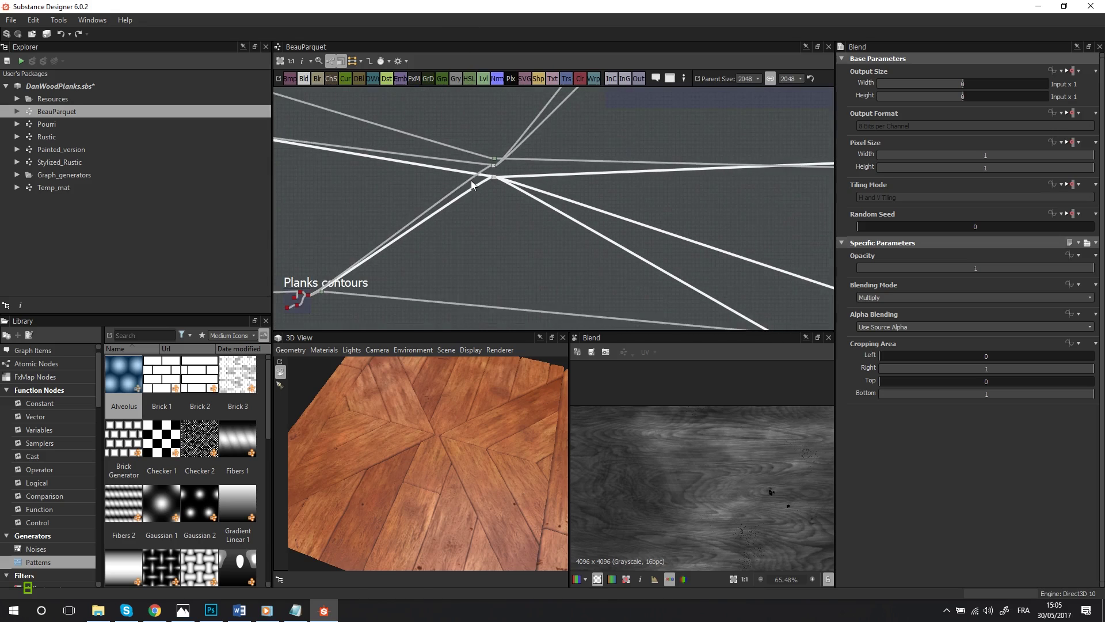
Step: Survey the BeauParquet graph's frames, from the wood detail groups through Texture and Pattern combining to Colors and back to Base Texture
{"action": "middle_click_drag", "start_coordinate": [358, 156], "coordinate": [898, 365]}
{"action": "middle_click_drag", "start_coordinate": [620, 220], "coordinate": [811, 203]}
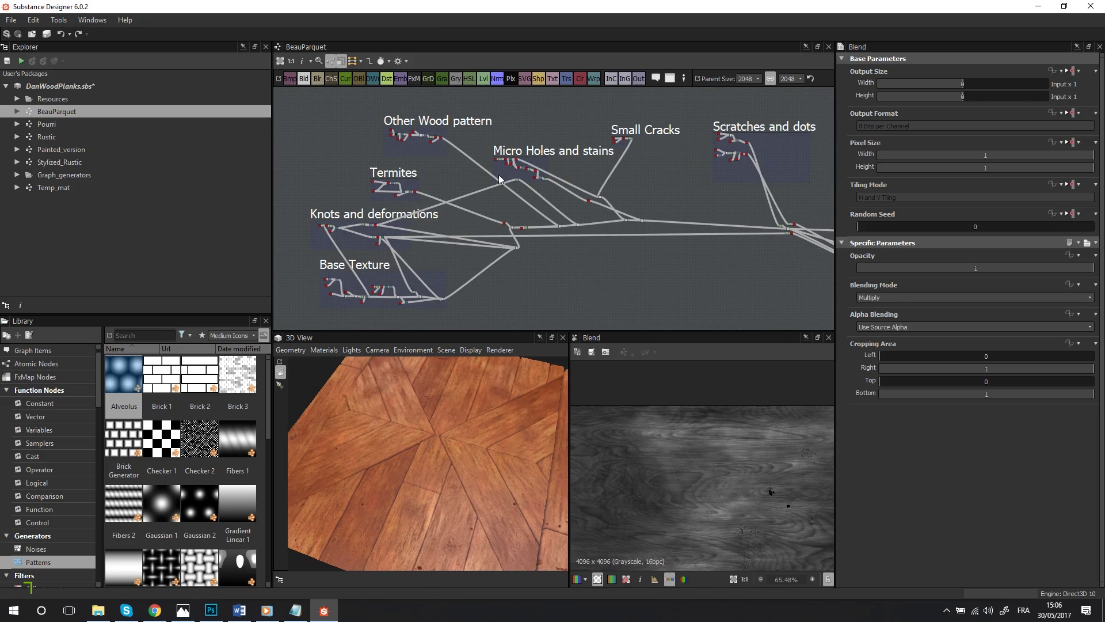
{"action": "mouse_move", "coordinate": [704, 201]}
{"action": "middle_mouse_down"}
{"action": "mouse_move", "coordinate": [691, 207]}
{"action": "mouse_move", "coordinate": [731, 200]}
{"action": "mouse_move", "coordinate": [628, 215]}
{"action": "mouse_move", "coordinate": [414, 192]}
{"action": "middle_mouse_up"}
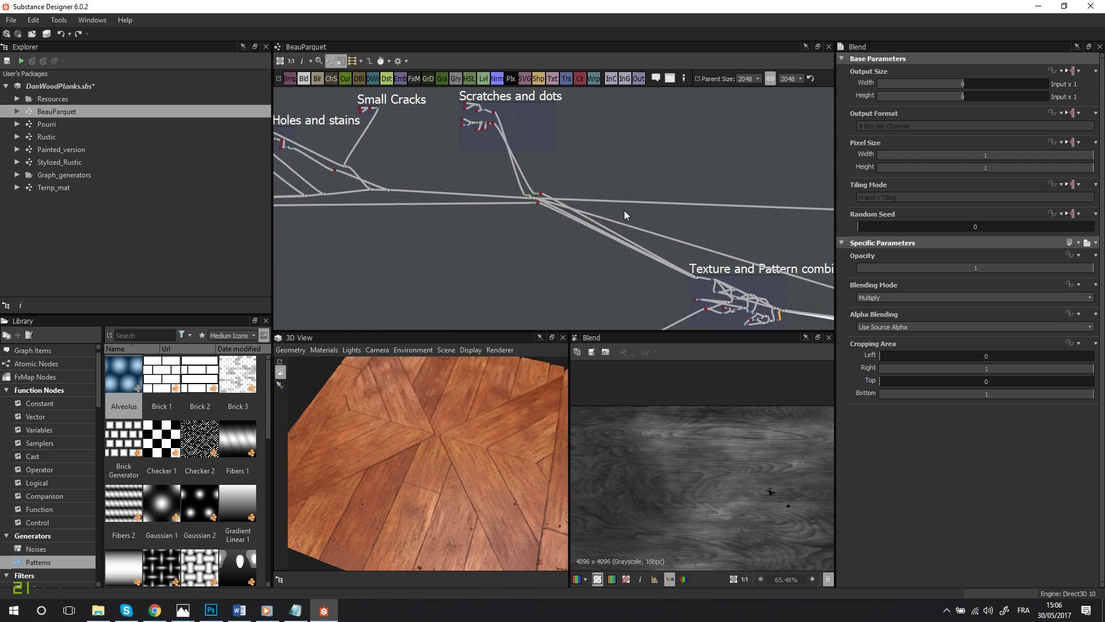
{"action": "mouse_move", "coordinate": [623, 215]}
{"action": "middle_mouse_down"}
{"action": "mouse_move", "coordinate": [362, 212]}
{"action": "mouse_move", "coordinate": [283, 87]}
{"action": "mouse_move", "coordinate": [382, 193]}
{"action": "middle_mouse_up"}
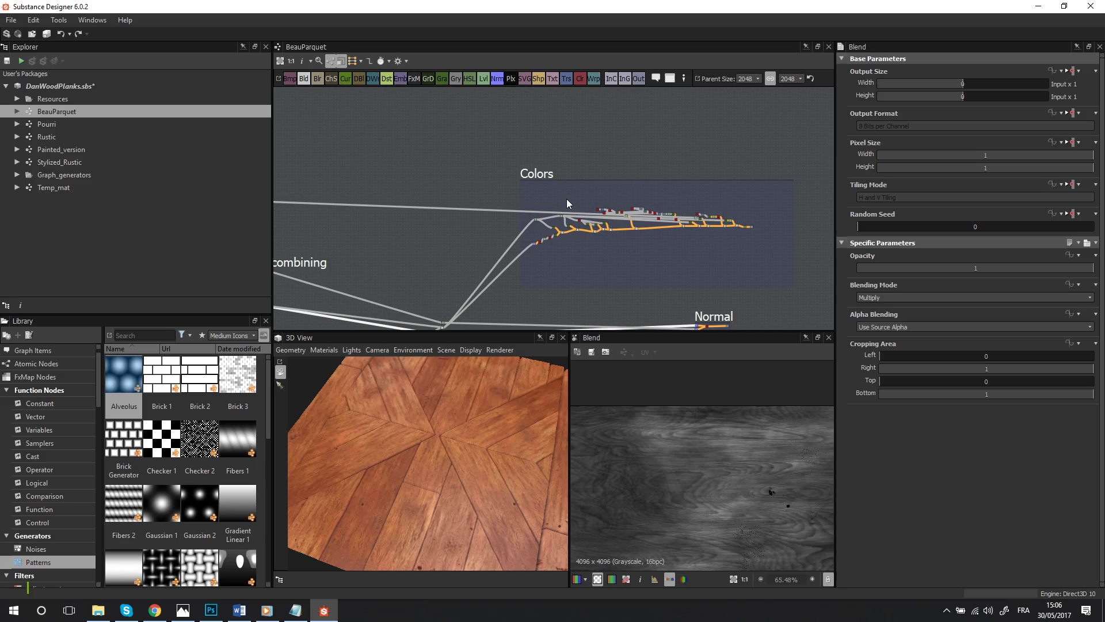
{"action": "middle_click_drag", "start_coordinate": [566, 199], "coordinate": [401, 198]}
{"action": "middle_click_drag", "start_coordinate": [503, 158], "coordinate": [829, 196]}
{"action": "middle_click_drag", "start_coordinate": [495, 169], "coordinate": [377, 206]}
{"action": "mouse_move", "coordinate": [498, 242]}
{"action": "middle_mouse_down"}
{"action": "mouse_move", "coordinate": [468, 253]}
{"action": "mouse_move", "coordinate": [502, 226]}
{"action": "middle_mouse_up"}
Step: Preview the final Blend node of the Base Texture frame and examine its fibre deformations up close
{"action": "scroll", "coordinate": [426, 238], "scroll_direction": "up", "scroll_amount": 5}
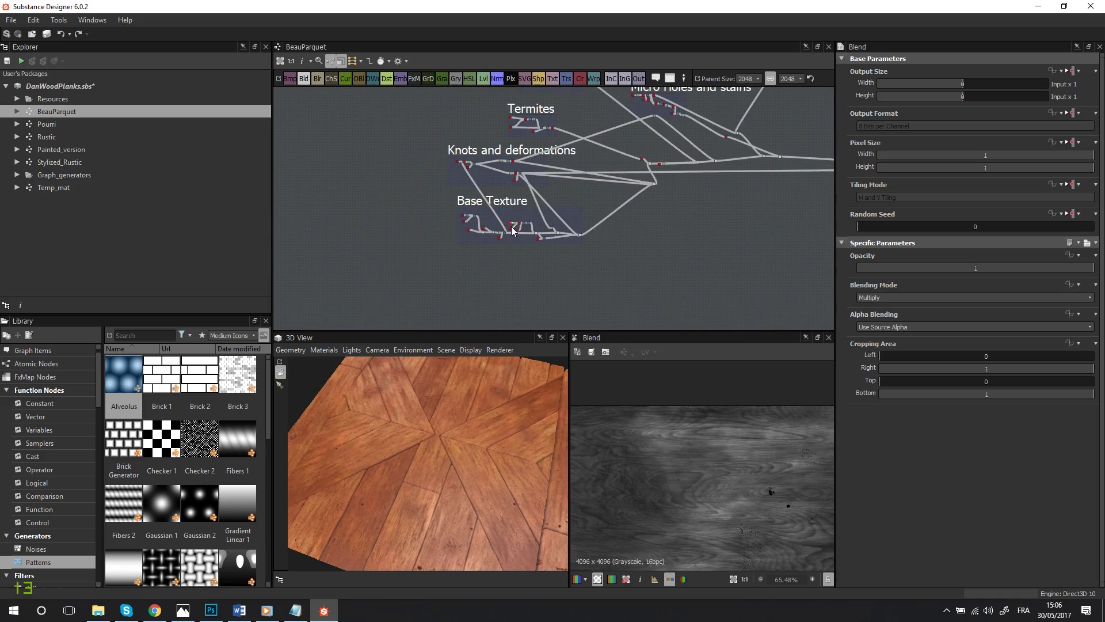
{"action": "key", "text": "f"}
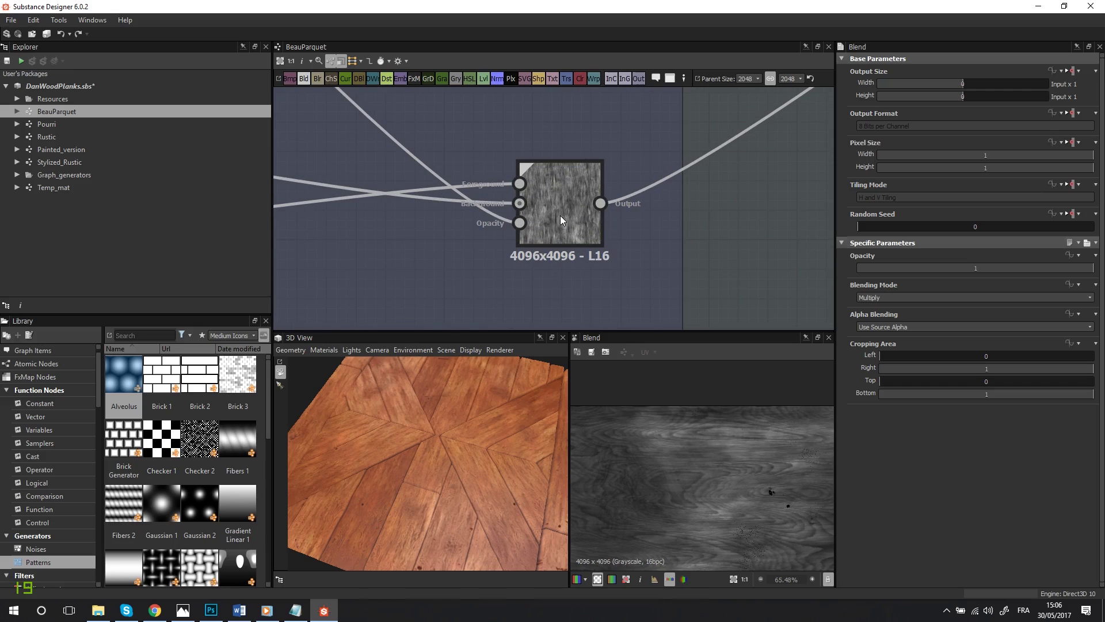
{"action": "scroll", "coordinate": [561, 219], "scroll_direction": "up", "scroll_amount": 3}
{"action": "double_click", "coordinate": [560, 218]}
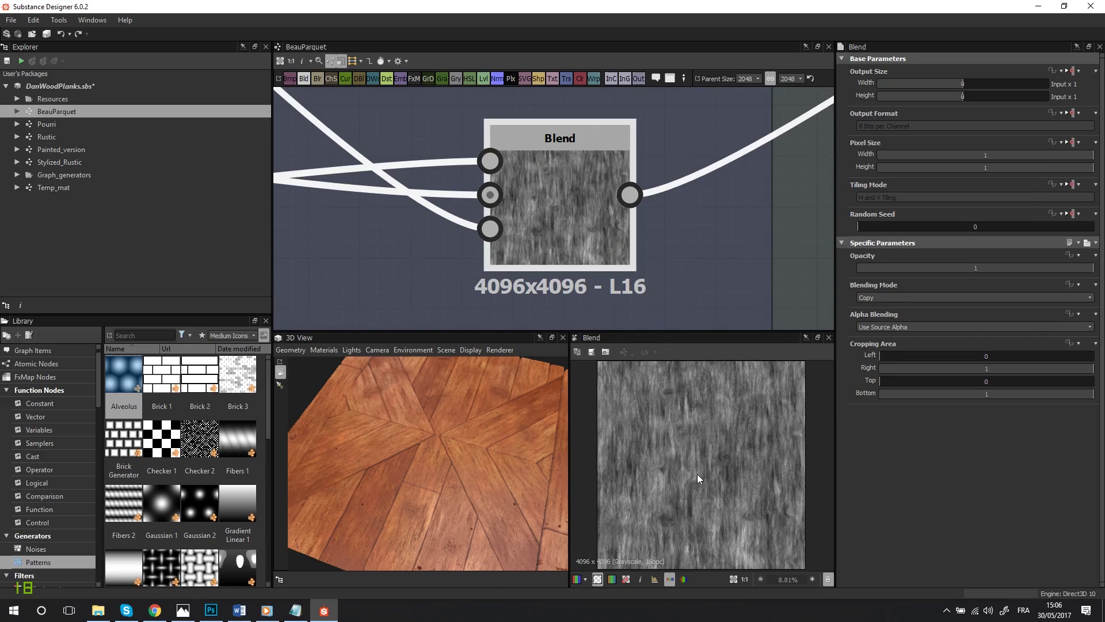
{"action": "scroll", "coordinate": [697, 474], "scroll_direction": "up", "scroll_amount": 5}
{"action": "scroll", "coordinate": [748, 440], "scroll_direction": "up", "scroll_amount": 6}
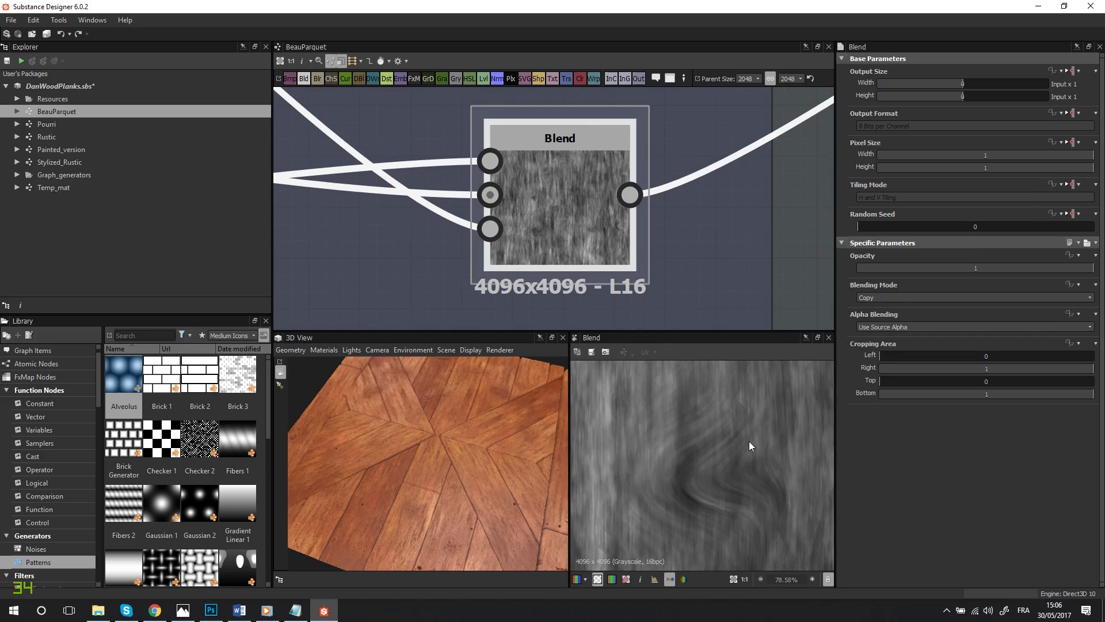
{"action": "scroll", "coordinate": [748, 441], "scroll_direction": "down", "scroll_amount": 4}
{"action": "middle_click_drag", "start_coordinate": [690, 433], "coordinate": [827, 535]}
{"action": "middle_click_drag", "start_coordinate": [704, 458], "coordinate": [615, 501]}
{"action": "scroll", "coordinate": [679, 452], "scroll_direction": "up", "scroll_amount": 4}
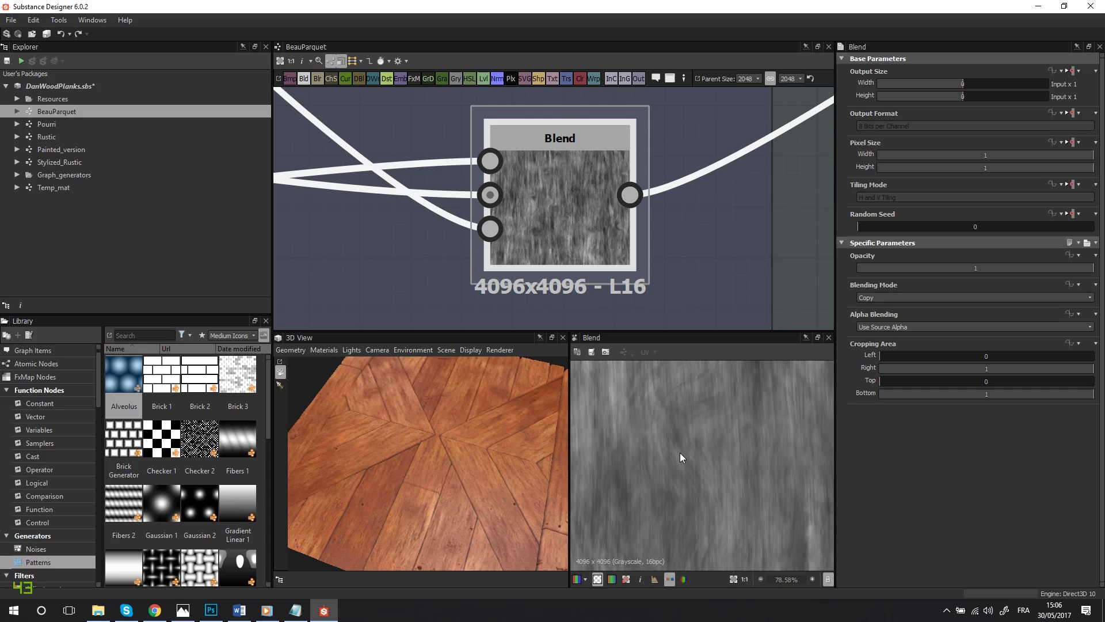
Step: Preview the first Multiply Blend node in the Base Texture frame and examine its combined fibre pattern
{"action": "scroll", "coordinate": [679, 452], "scroll_direction": "down", "scroll_amount": 9}
{"action": "scroll", "coordinate": [561, 206], "scroll_direction": "down", "scroll_amount": 5}
{"action": "scroll", "coordinate": [541, 206], "scroll_direction": "down", "scroll_amount": 8}
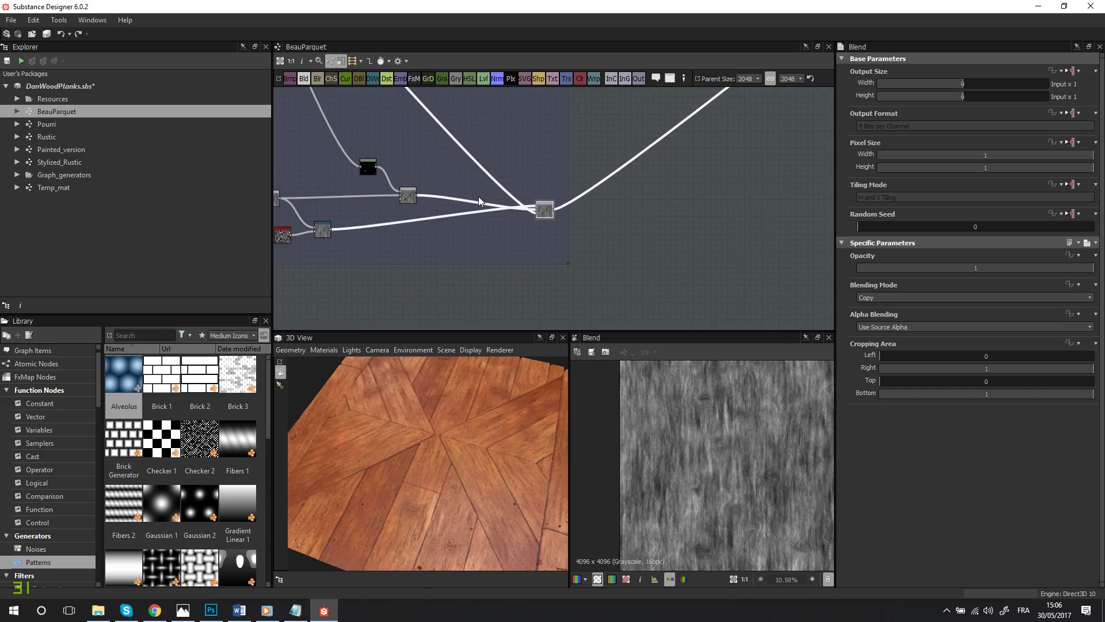
{"action": "middle_click_drag", "start_coordinate": [287, 192], "coordinate": [602, 206]}
{"action": "scroll", "coordinate": [495, 180], "scroll_direction": "up", "scroll_amount": 3}
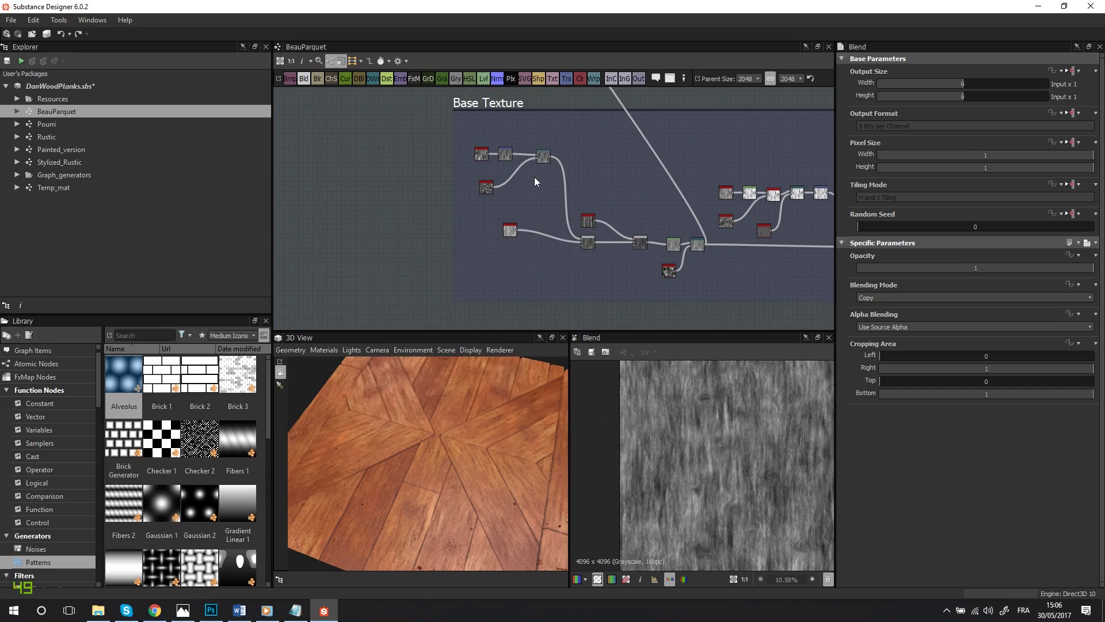
{"action": "scroll", "coordinate": [534, 182], "scroll_direction": "up", "scroll_amount": 5}
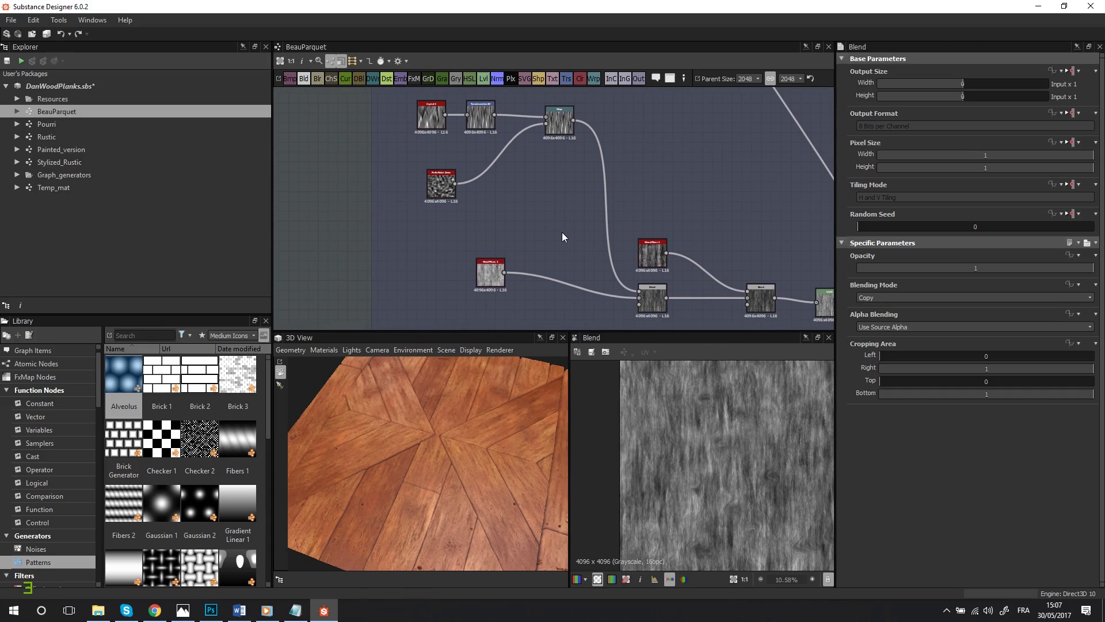
{"action": "middle_click_drag", "start_coordinate": [562, 232], "coordinate": [488, 177]}
{"action": "left_click", "coordinate": [571, 241]}
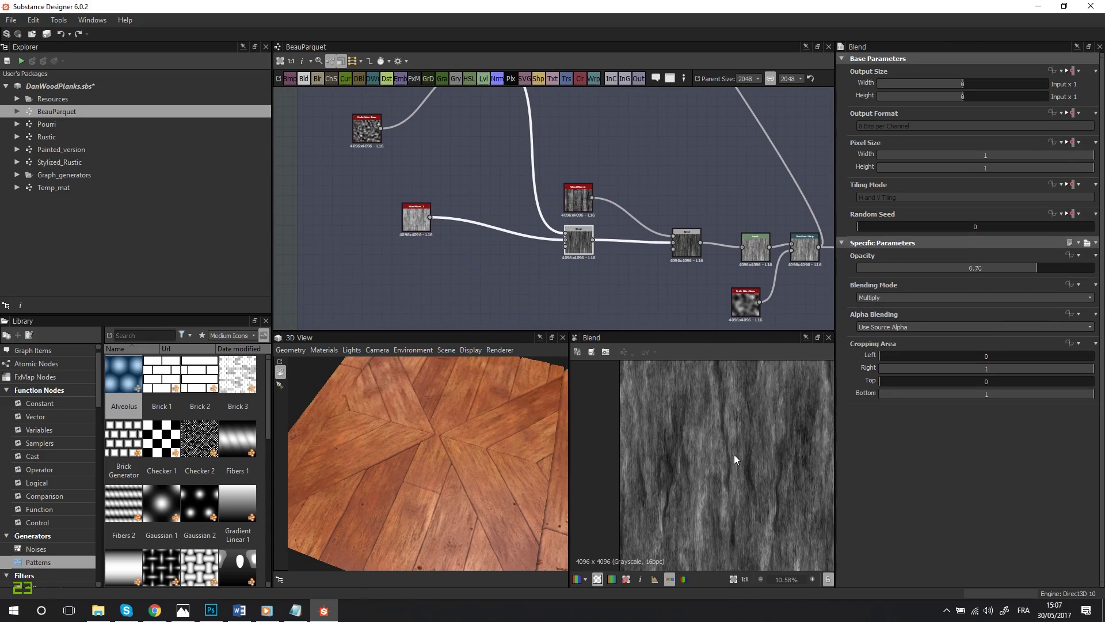
{"action": "scroll", "coordinate": [735, 454], "scroll_direction": "up", "scroll_amount": 4}
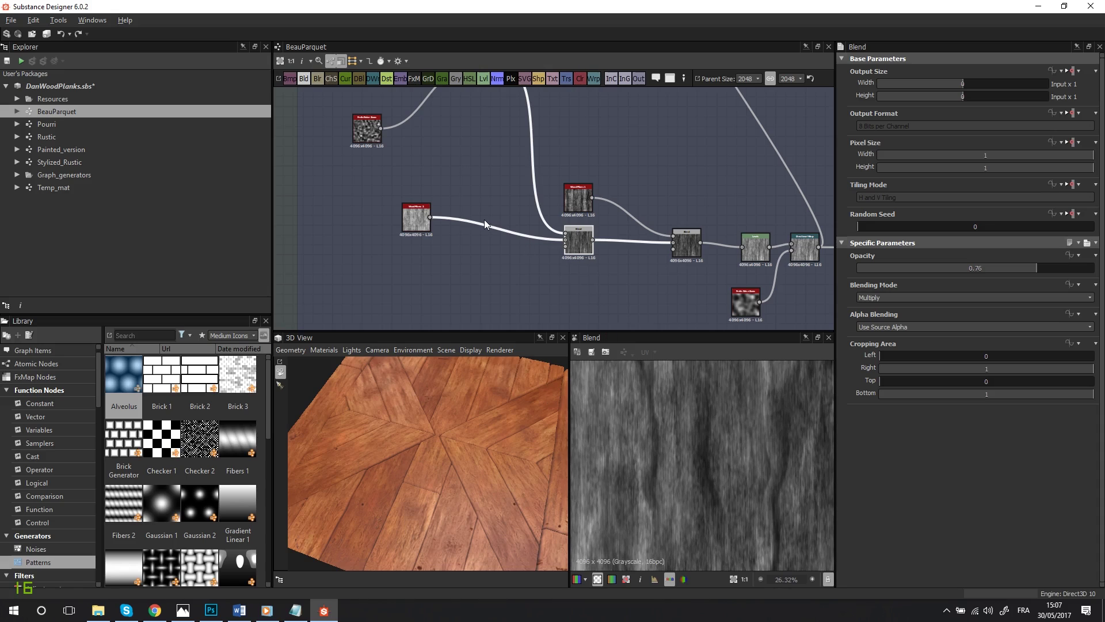
Step: Preview the Wood Fibers 2 node, followed by the Multiply Blend node it feeds
{"action": "middle_click_drag", "start_coordinate": [389, 240], "coordinate": [474, 295]}
{"action": "scroll", "coordinate": [474, 296], "scroll_direction": "up", "scroll_amount": 4}
{"action": "double_click", "coordinate": [541, 246]}
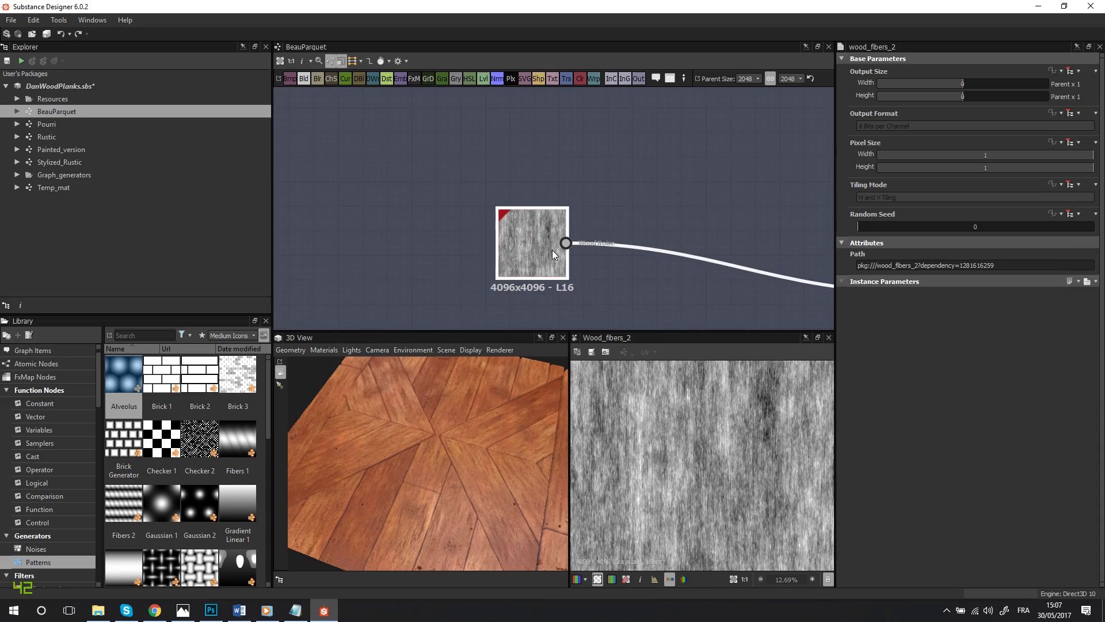
{"action": "scroll", "coordinate": [728, 469], "scroll_direction": "down", "scroll_amount": 4}
{"action": "scroll", "coordinate": [727, 469], "scroll_direction": "up", "scroll_amount": 8}
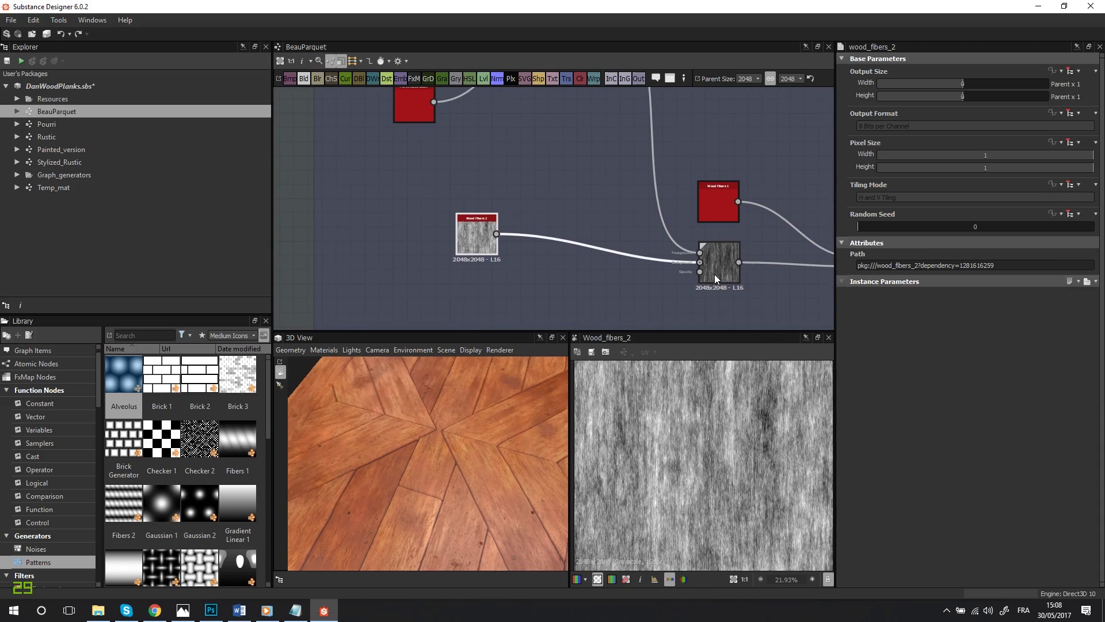
{"action": "double_click", "coordinate": [723, 265]}
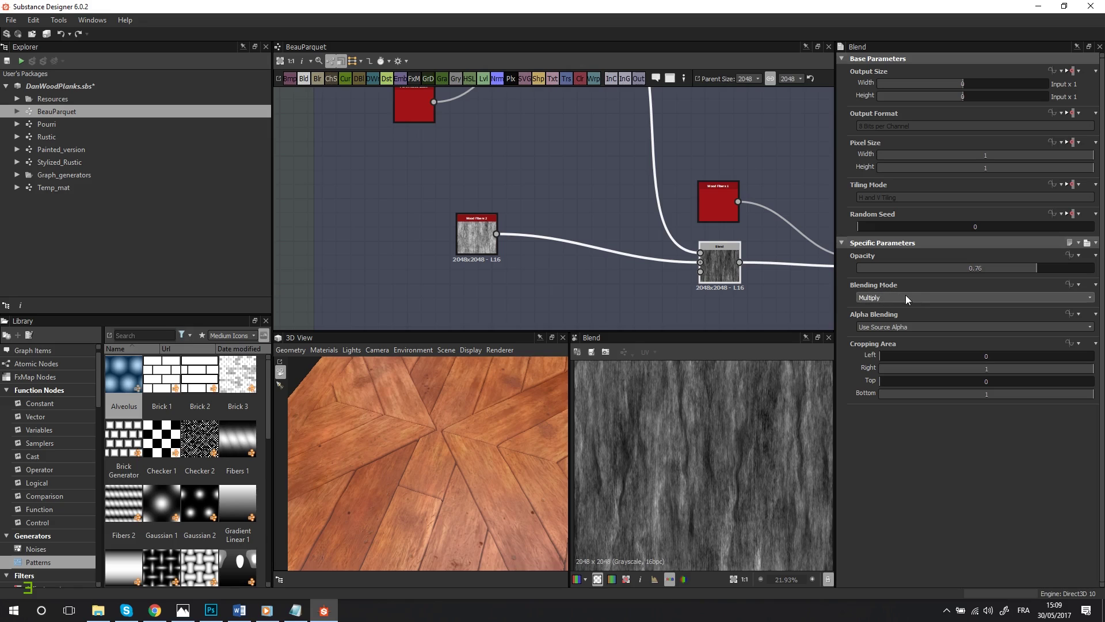
Step: Preview the Warp node that feeds the Multiply Blend and examine its wavy pattern
{"action": "scroll", "coordinate": [714, 199], "scroll_direction": "down", "scroll_amount": 3}
{"action": "middle_click_drag", "start_coordinate": [648, 174], "coordinate": [634, 195]}
{"action": "scroll", "coordinate": [646, 168], "scroll_direction": "up", "scroll_amount": 3}
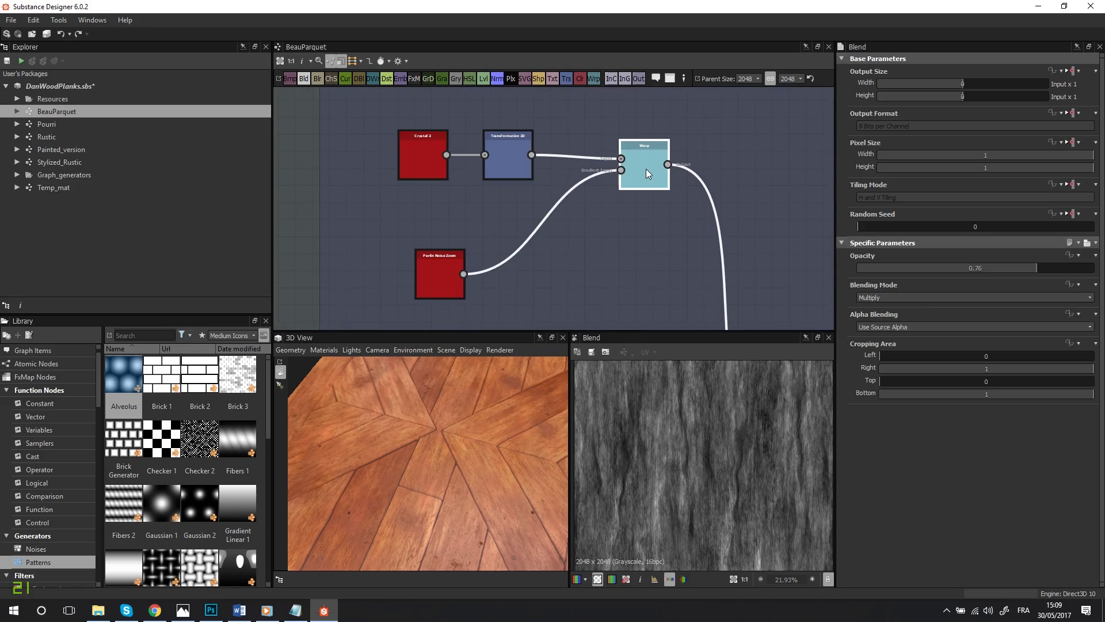
{"action": "double_click", "coordinate": [646, 168]}
{"action": "scroll", "coordinate": [740, 447], "scroll_direction": "down", "scroll_amount": 4}
{"action": "scroll", "coordinate": [705, 478], "scroll_direction": "up", "scroll_amount": 5}
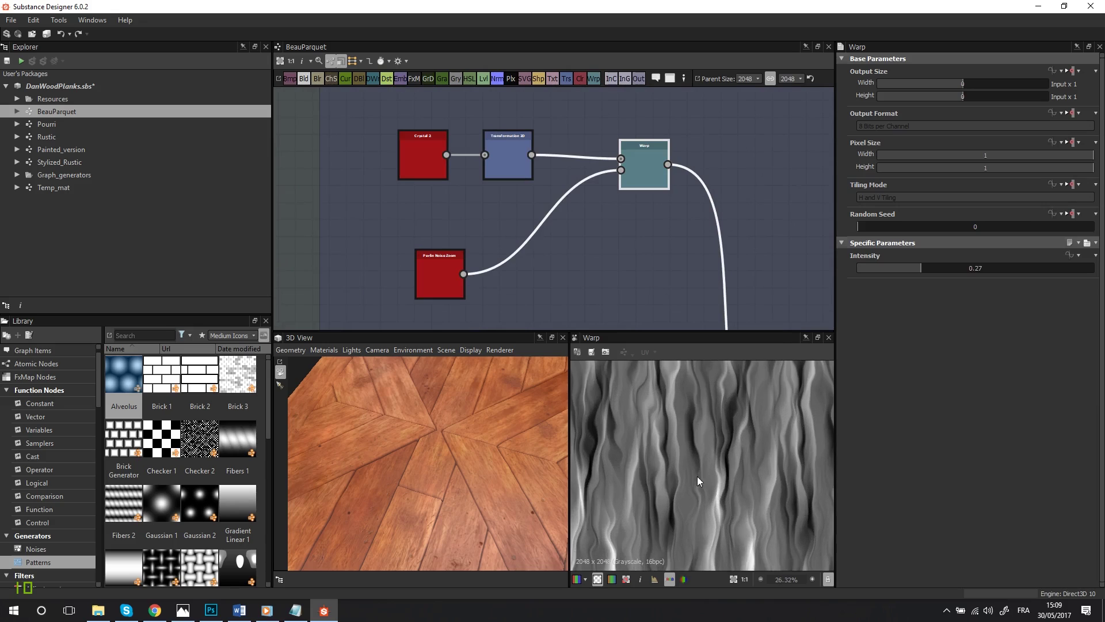
{"action": "mouse_move", "coordinate": [697, 476]}
{"action": "middle_mouse_down"}
{"action": "mouse_move", "coordinate": [806, 468]}
{"action": "mouse_move", "coordinate": [705, 482]}
{"action": "middle_mouse_up"}
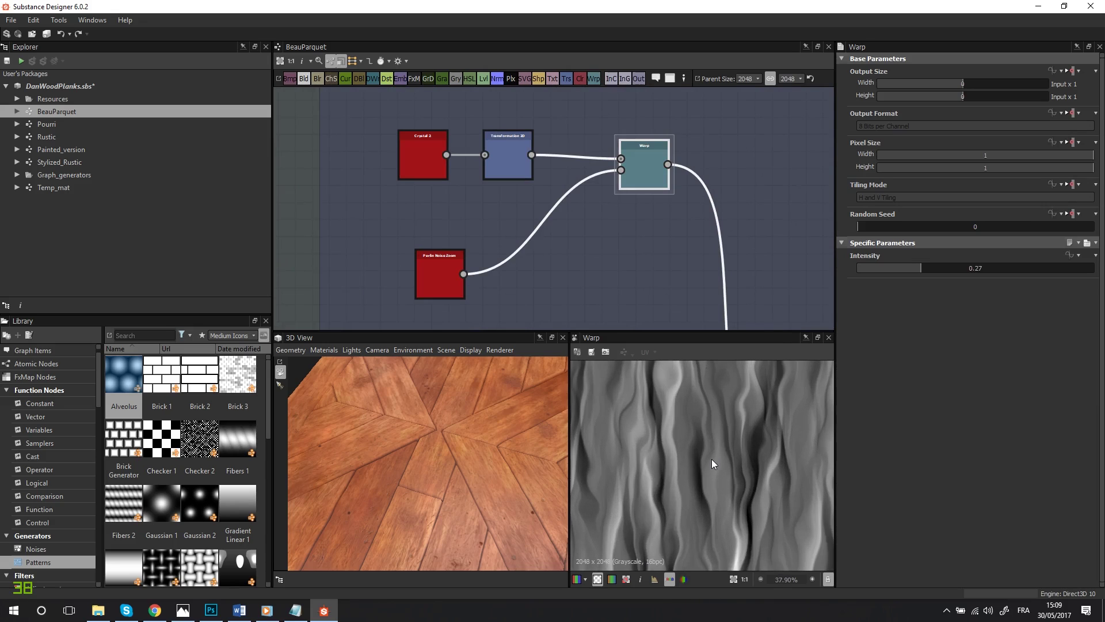
Step: Preview the Crystal 2 node at the start of the Warp chain
{"action": "middle_click_drag", "start_coordinate": [504, 232], "coordinate": [547, 246]}
{"action": "left_click", "coordinate": [488, 266]}
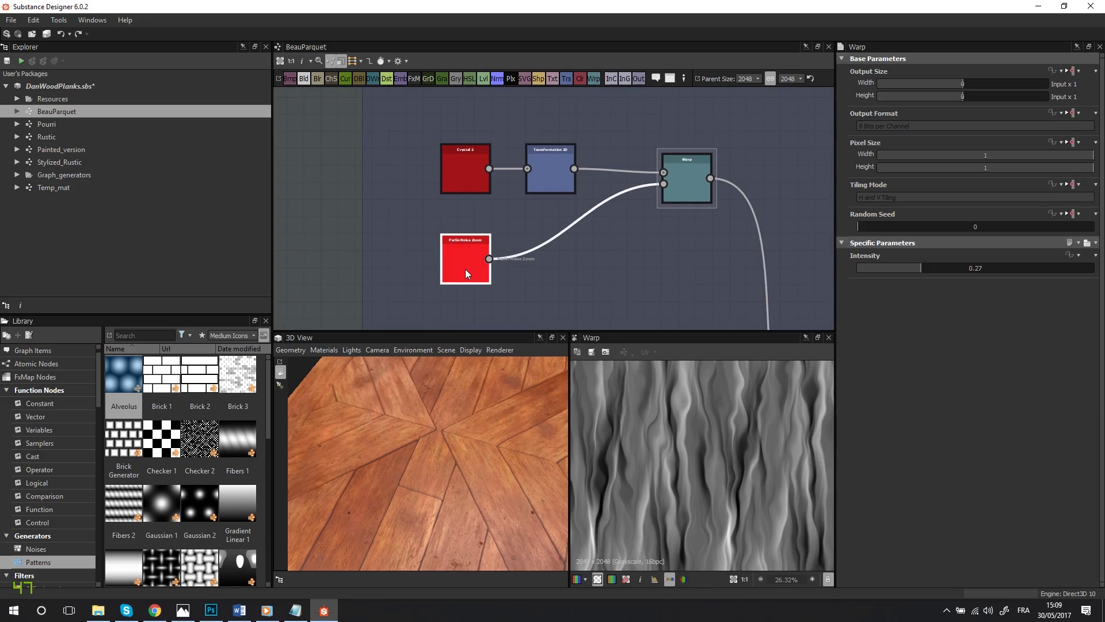
{"action": "left_click", "coordinate": [470, 167]}
{"action": "scroll", "coordinate": [471, 167], "scroll_direction": "up", "scroll_amount": 3}
{"action": "double_click", "coordinate": [472, 167]}
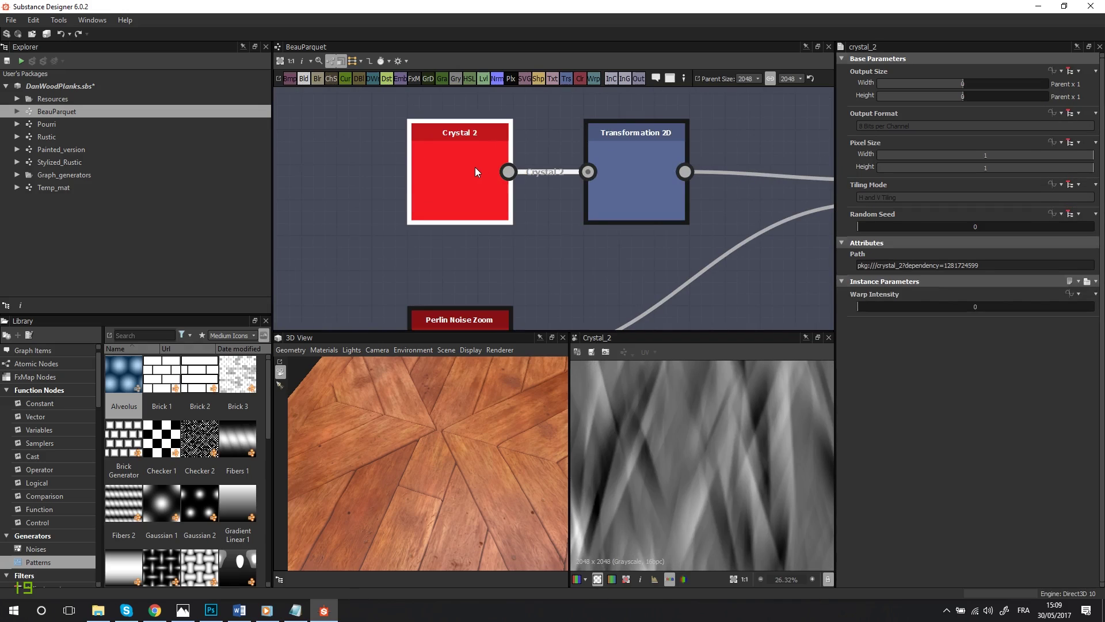
Step: Preview the Perlin Noise Zoom node that drives the Warp gradient
{"action": "scroll", "coordinate": [579, 217], "scroll_direction": "down", "scroll_amount": 2}
{"action": "middle_click_drag", "start_coordinate": [588, 223], "coordinate": [540, 137]}
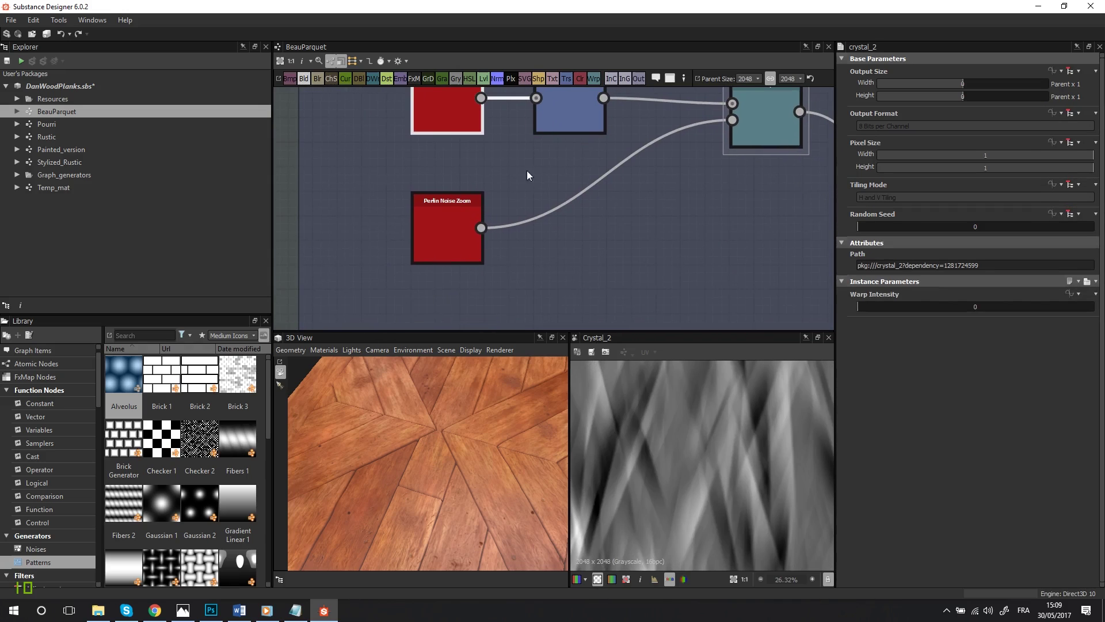
{"action": "double_click", "coordinate": [453, 242]}
{"action": "middle_click_drag", "start_coordinate": [727, 192], "coordinate": [660, 279]}
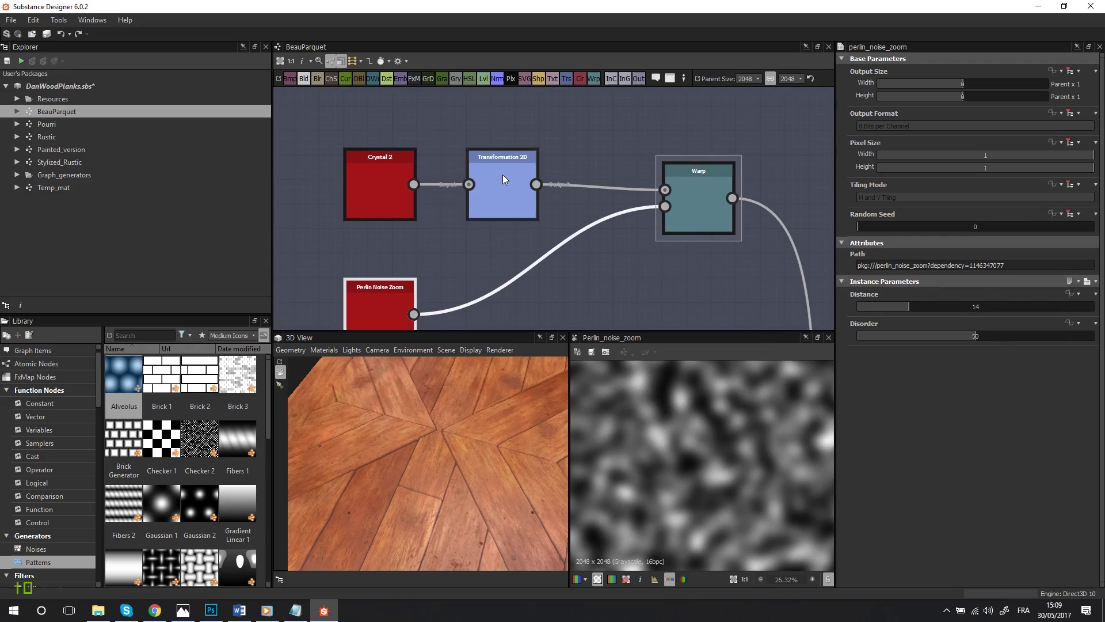
Step: Preview the Transformation 2D node, and compare it with the Warp node's output
{"action": "double_click", "coordinate": [502, 174]}
{"action": "scroll", "coordinate": [721, 446], "scroll_direction": "down", "scroll_amount": 4}
{"action": "scroll", "coordinate": [721, 448], "scroll_direction": "up", "scroll_amount": 2}
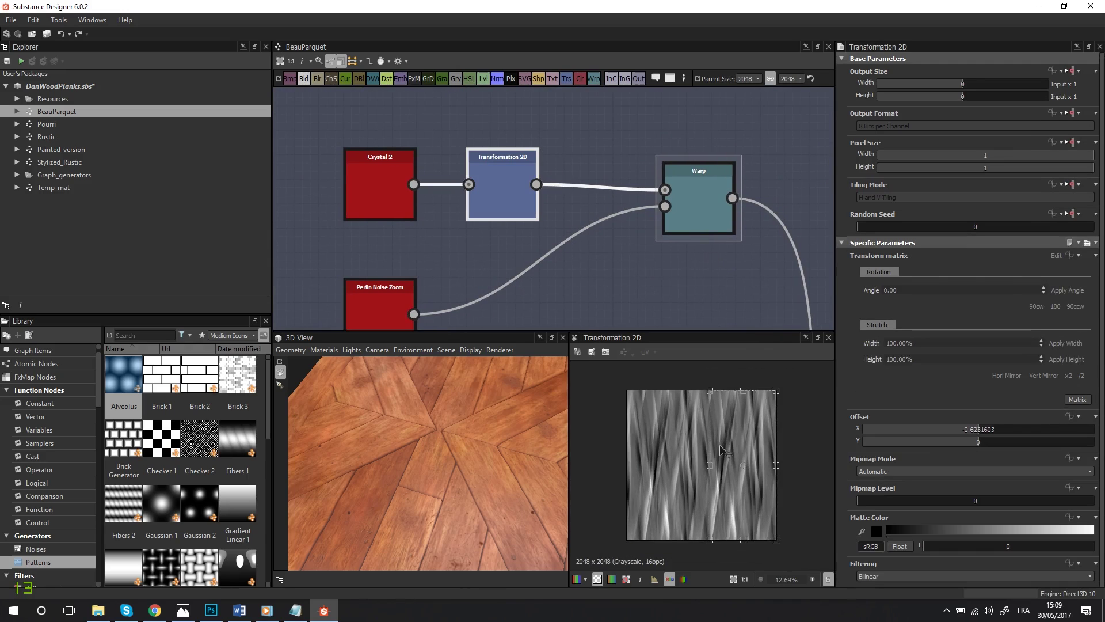
{"action": "left_click", "coordinate": [701, 205]}
{"action": "double_click", "coordinate": [699, 201]}
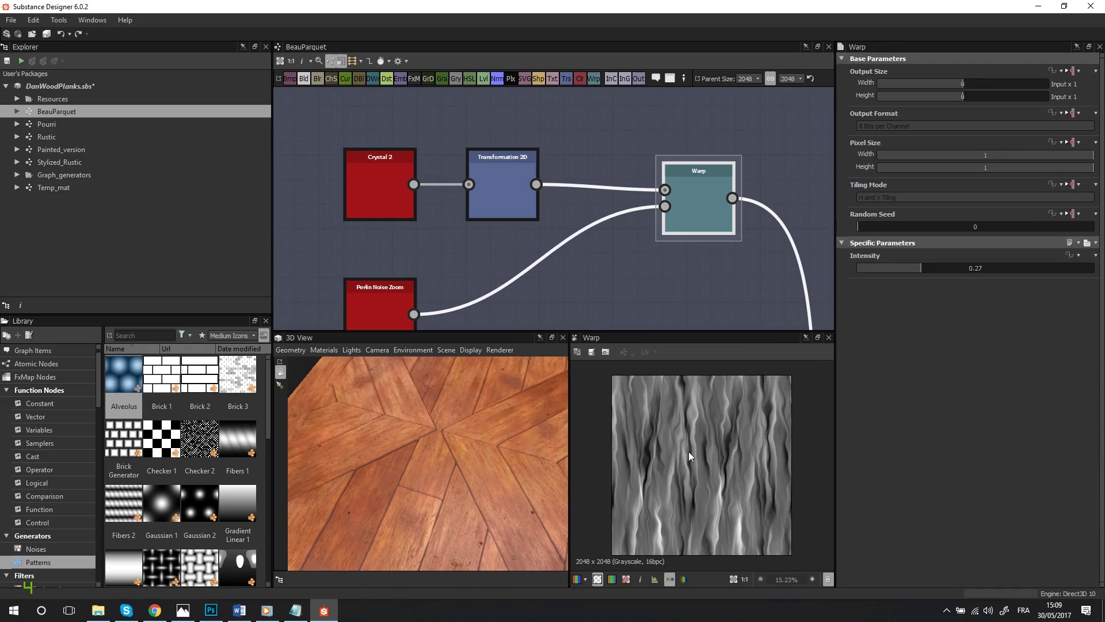
{"action": "scroll", "coordinate": [688, 451], "scroll_direction": "up", "scroll_amount": 3}
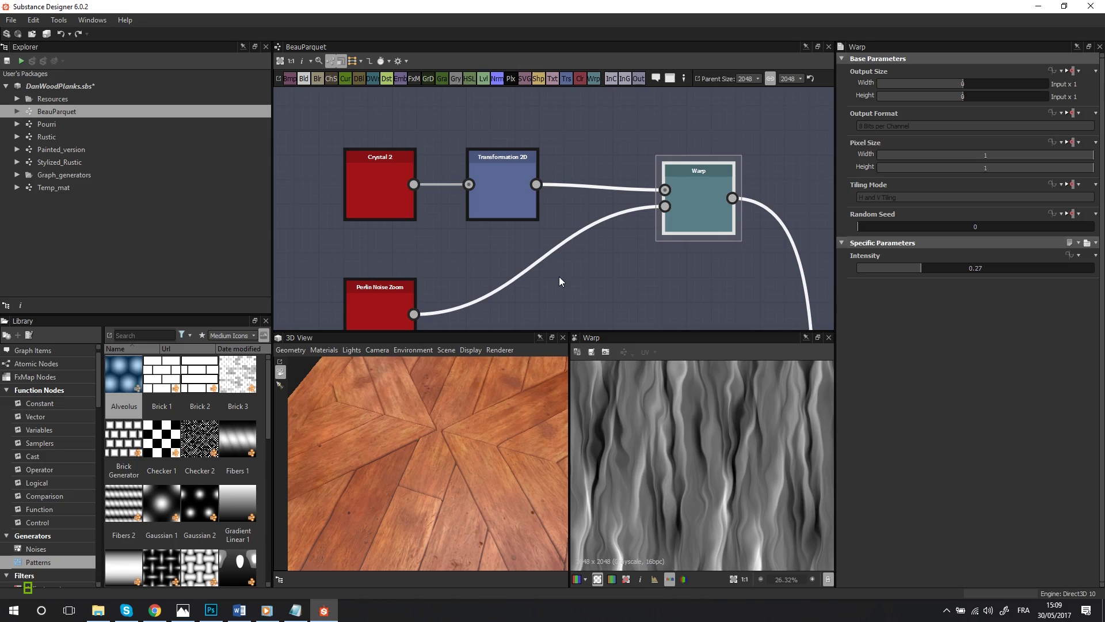
Step: Recheck the Perlin Noise Zoom node and the Multiply Blend that merges the warped pattern with the wood fibers
{"action": "middle_click_drag", "start_coordinate": [388, 314], "coordinate": [395, 245]}
{"action": "double_click", "coordinate": [390, 247]}
{"action": "scroll", "coordinate": [737, 506], "scroll_direction": "down", "scroll_amount": 4}
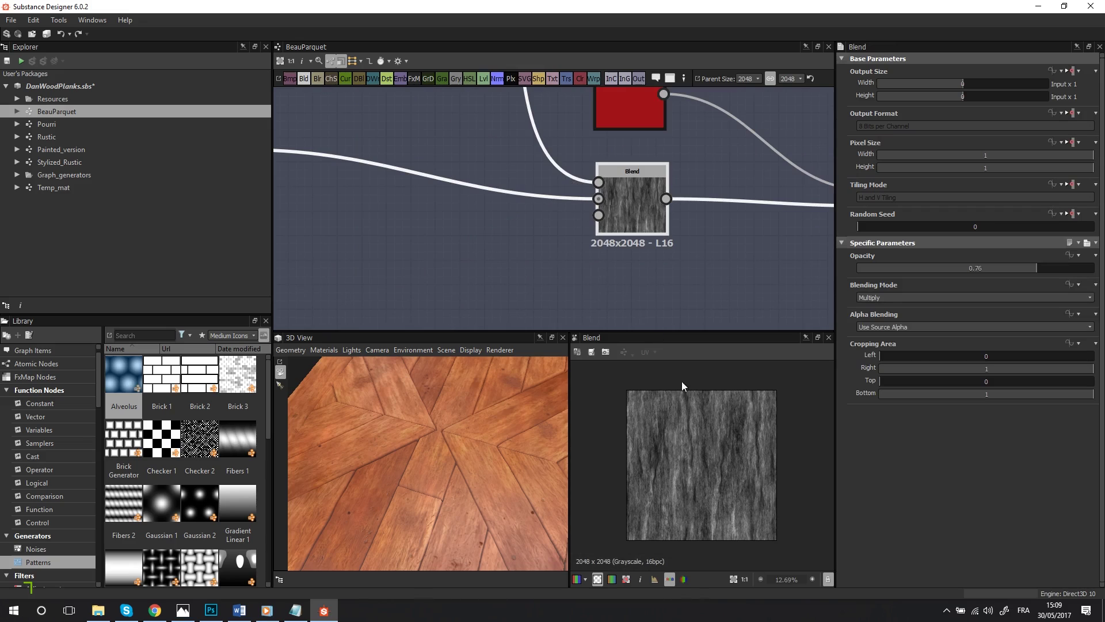
Step: Preview the Wood Fibers 2 node again as the background source of the Multiply Blend
{"action": "middle_click_drag", "start_coordinate": [522, 250], "coordinate": [674, 261]}
{"action": "double_click", "coordinate": [396, 186]}
{"action": "middle_click_drag", "start_coordinate": [774, 224], "coordinate": [588, 224]}
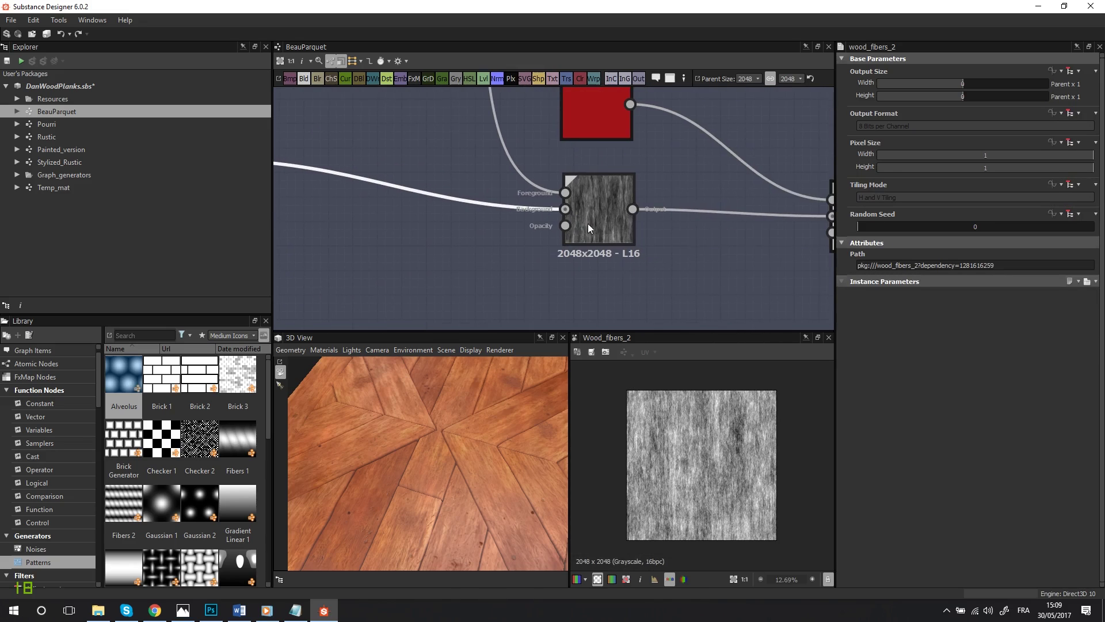
Step: Preview the Multiply Blend node that merges the warped pattern with the wood fibers, and inspect its grain up close
{"action": "double_click", "coordinate": [602, 220]}
{"action": "scroll", "coordinate": [748, 478], "scroll_direction": "up", "scroll_amount": 3}
{"action": "scroll", "coordinate": [749, 477], "scroll_direction": "up", "scroll_amount": 2}
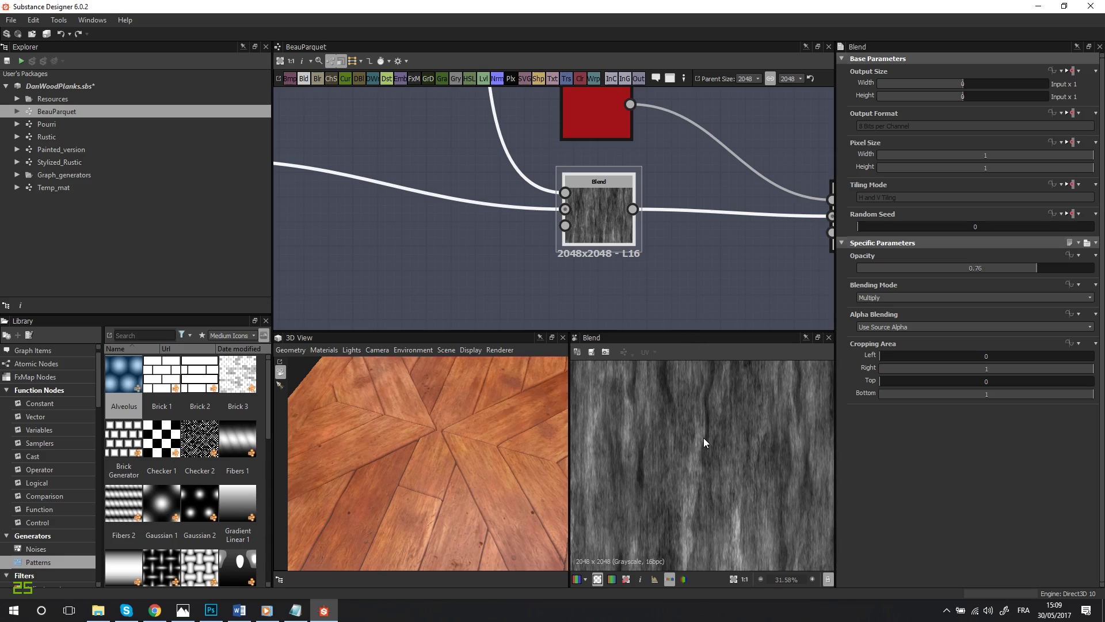
{"action": "scroll", "coordinate": [703, 439], "scroll_direction": "down", "scroll_amount": 1}
{"action": "middle_click_drag", "start_coordinate": [719, 465], "coordinate": [828, 457]}
{"action": "scroll", "coordinate": [732, 483], "scroll_direction": "down", "scroll_amount": 1}
{"action": "middle_click_drag", "start_coordinate": [733, 483], "coordinate": [681, 478]}
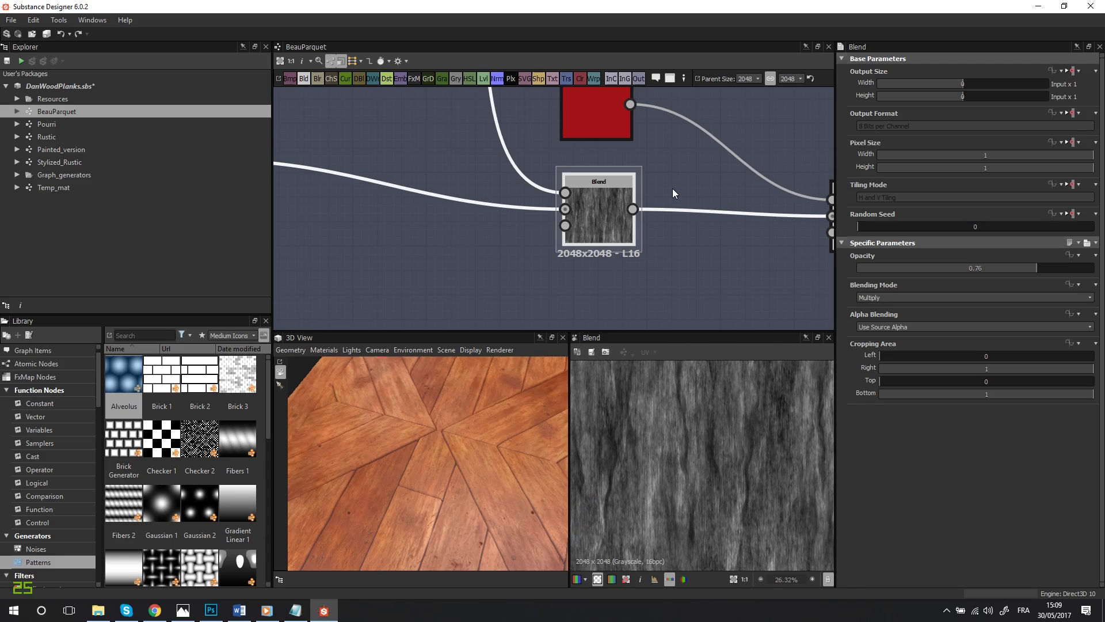
Step: Preview the Soft Light Blend node that combines Wood Fibers 1 with the Multiply Blend's output
{"action": "scroll", "coordinate": [672, 188], "scroll_direction": "down", "scroll_amount": 4}
{"action": "middle_click_drag", "start_coordinate": [672, 188], "coordinate": [518, 209]}
{"action": "scroll", "coordinate": [611, 223], "scroll_direction": "up", "scroll_amount": 3}
{"action": "double_click", "coordinate": [619, 232]}
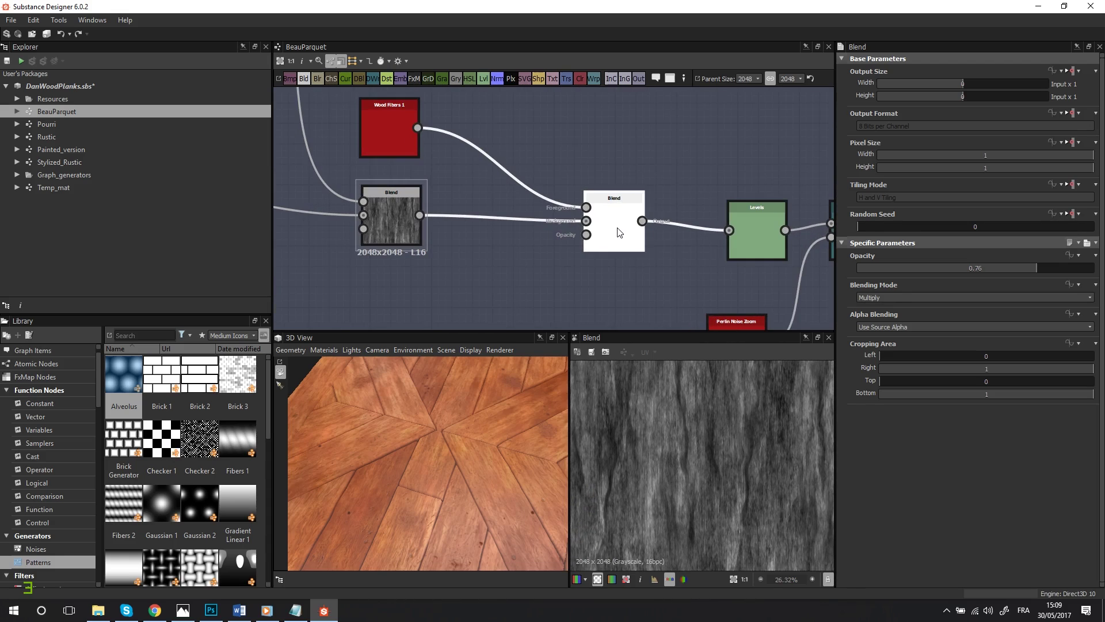
{"action": "scroll", "coordinate": [730, 467], "scroll_direction": "down", "scroll_amount": 3}
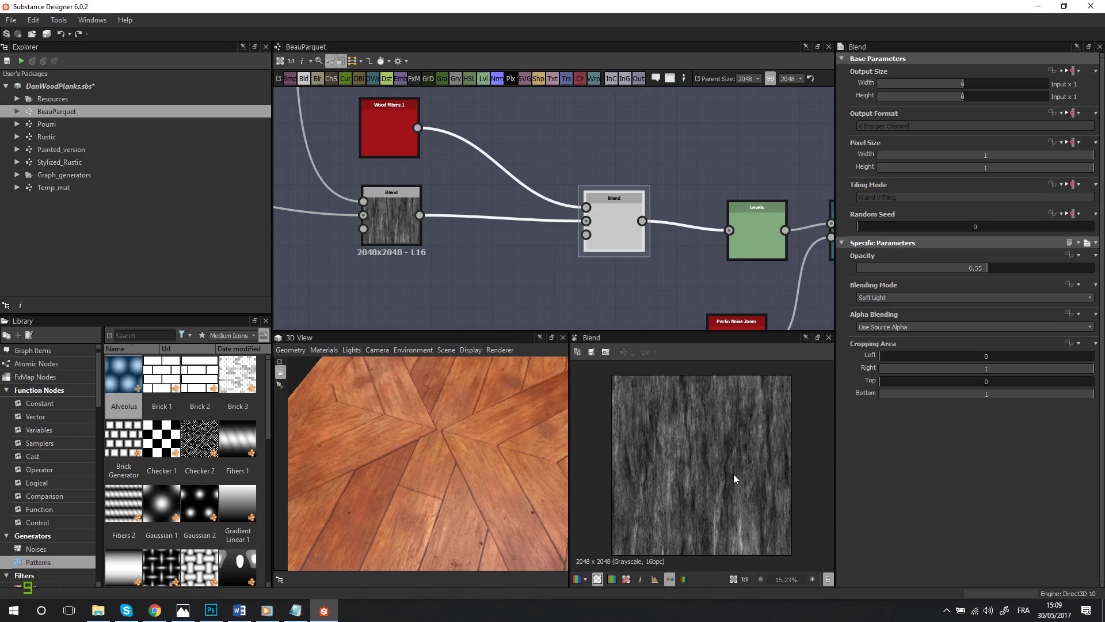
{"action": "scroll", "coordinate": [730, 447], "scroll_direction": "up", "scroll_amount": 2}
Step: Preview the Wood Fibers 1 node feeding the Soft Light Blend, and set that Blend's opacity to 0.57
{"action": "middle_click_drag", "start_coordinate": [535, 194], "coordinate": [577, 228]}
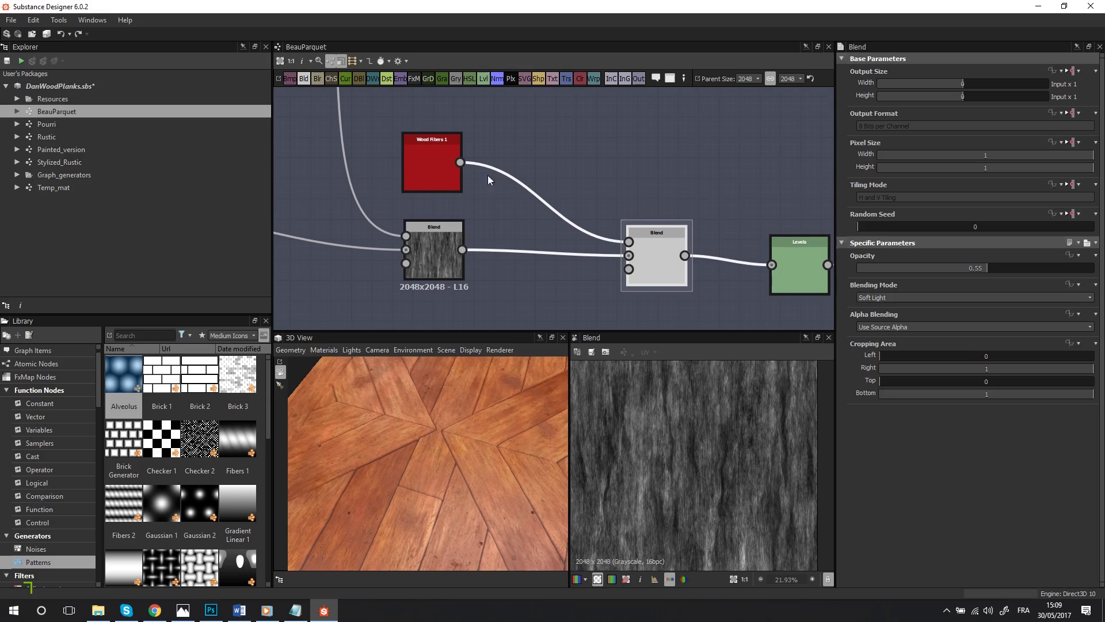
{"action": "left_click_drag", "start_coordinate": [432, 161], "coordinate": [463, 167]}
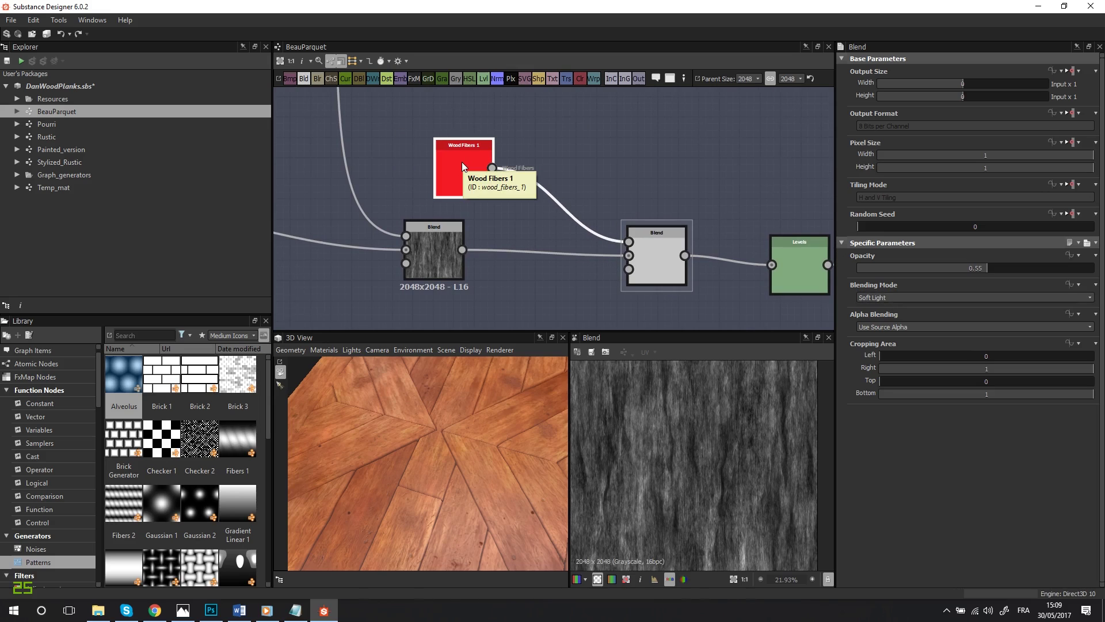
{"action": "double_click", "coordinate": [462, 161]}
{"action": "scroll", "coordinate": [744, 485], "scroll_direction": "down", "scroll_amount": 1}
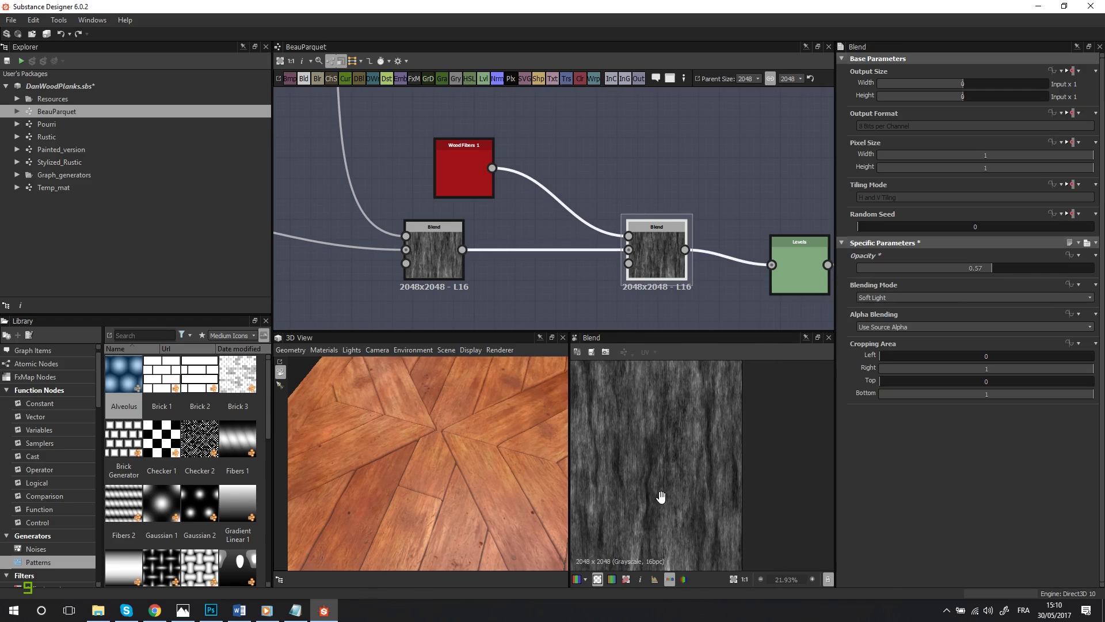
Step: Preview the Levels node that follows the Soft Light Blend, and examine the contrast of its grain at several scales
{"action": "scroll", "coordinate": [702, 240], "scroll_direction": "down", "scroll_amount": 3}
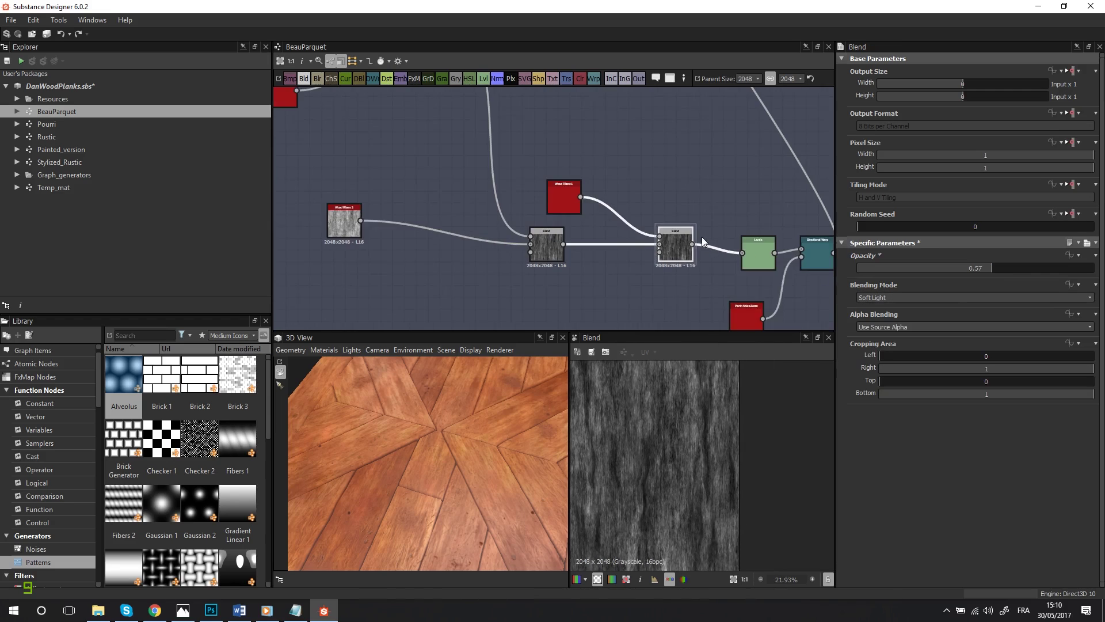
{"action": "middle_click_drag", "start_coordinate": [703, 241], "coordinate": [454, 204]}
{"action": "double_click", "coordinate": [516, 215]}
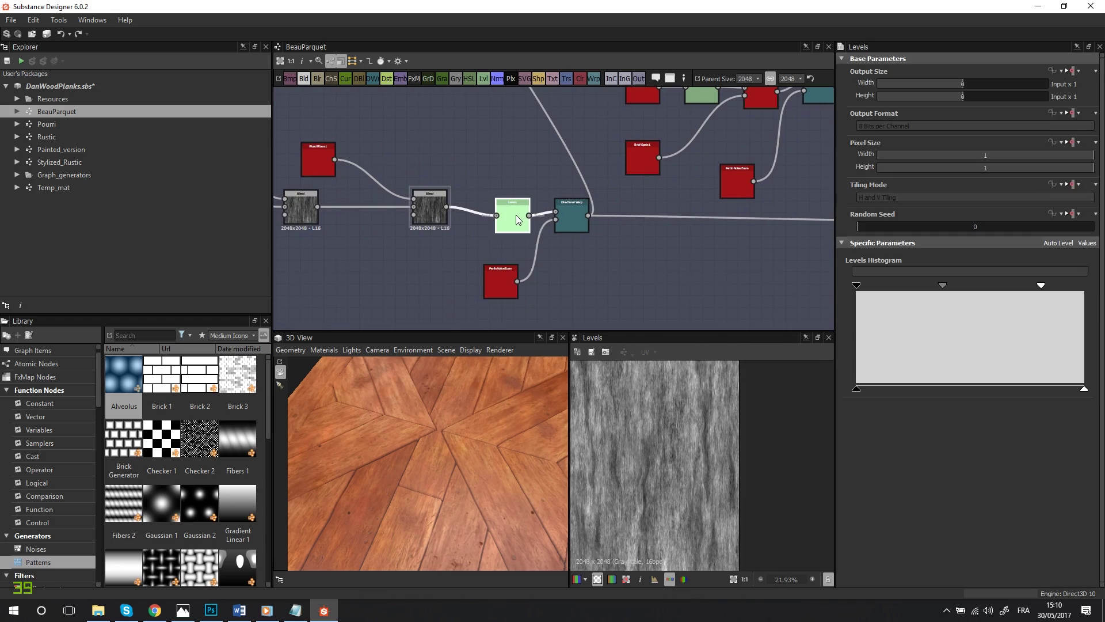
{"action": "scroll", "coordinate": [740, 486], "scroll_direction": "up", "scroll_amount": 3}
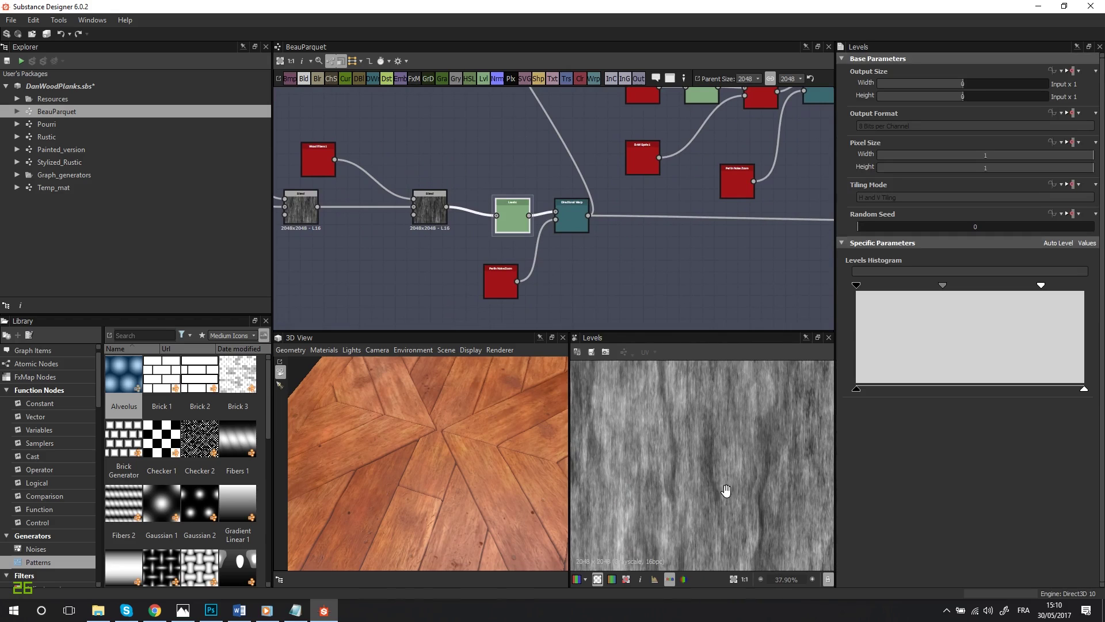
{"action": "scroll", "coordinate": [706, 495], "scroll_direction": "down", "scroll_amount": 4}
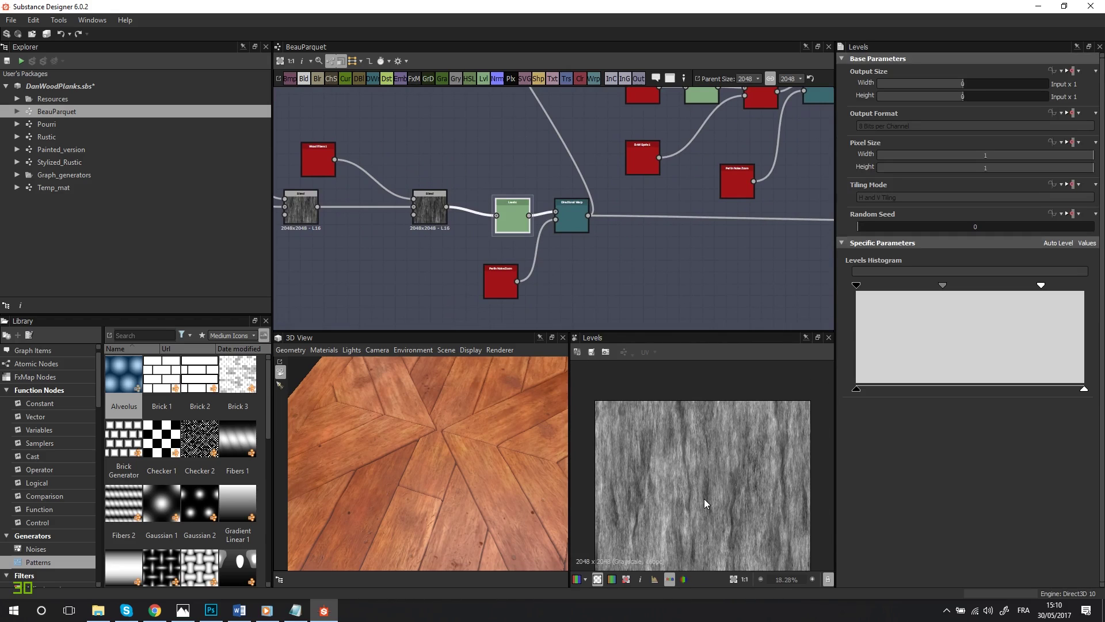
{"action": "scroll", "coordinate": [704, 498], "scroll_direction": "up", "scroll_amount": 3}
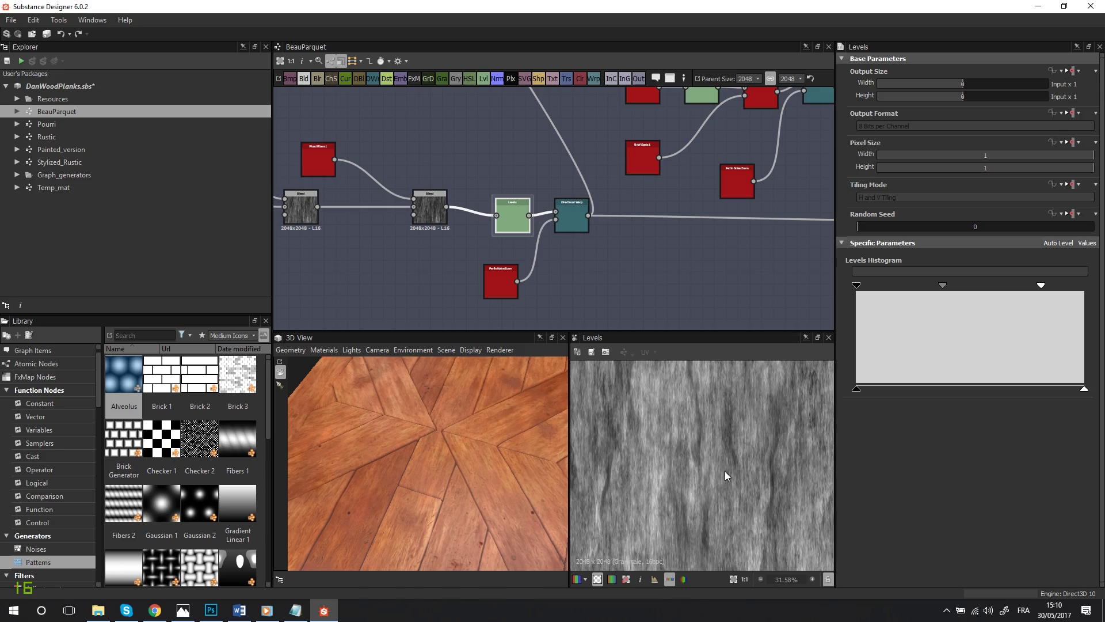
{"action": "scroll", "coordinate": [700, 446], "scroll_direction": "down", "scroll_amount": 1}
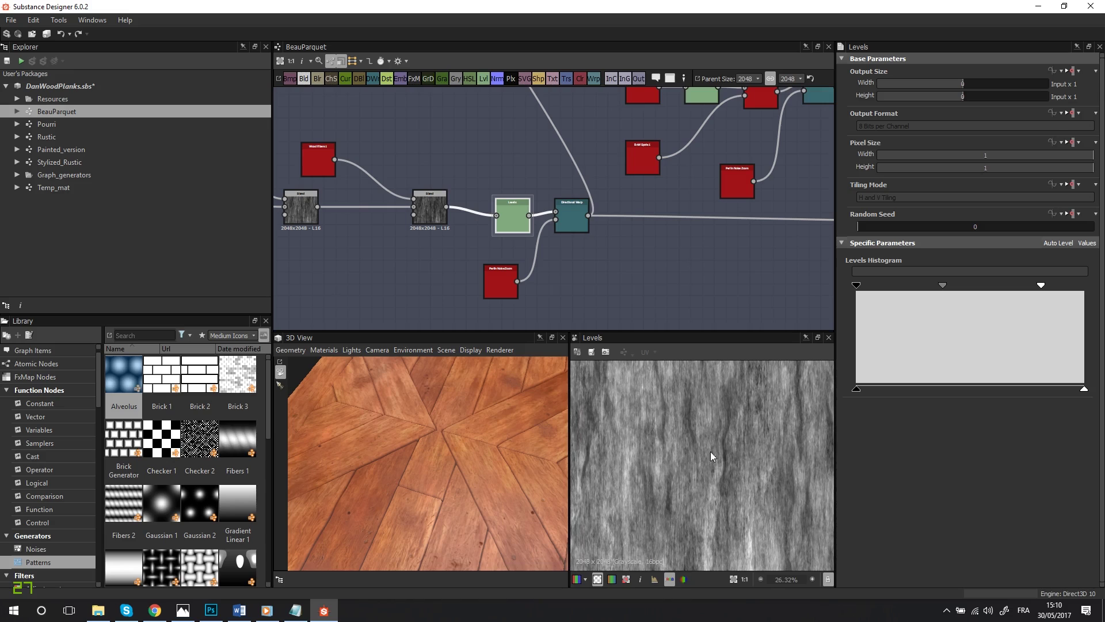
{"action": "scroll", "coordinate": [713, 472], "scroll_direction": "down", "scroll_amount": 1}
{"action": "scroll", "coordinate": [713, 472], "scroll_direction": "up", "scroll_amount": 1}
{"action": "middle_click_drag", "start_coordinate": [707, 453], "coordinate": [715, 491]}
Step: Set the material's global tiling in the 3D view to 2
{"action": "scroll", "coordinate": [495, 458], "scroll_direction": "down", "scroll_amount": 3}
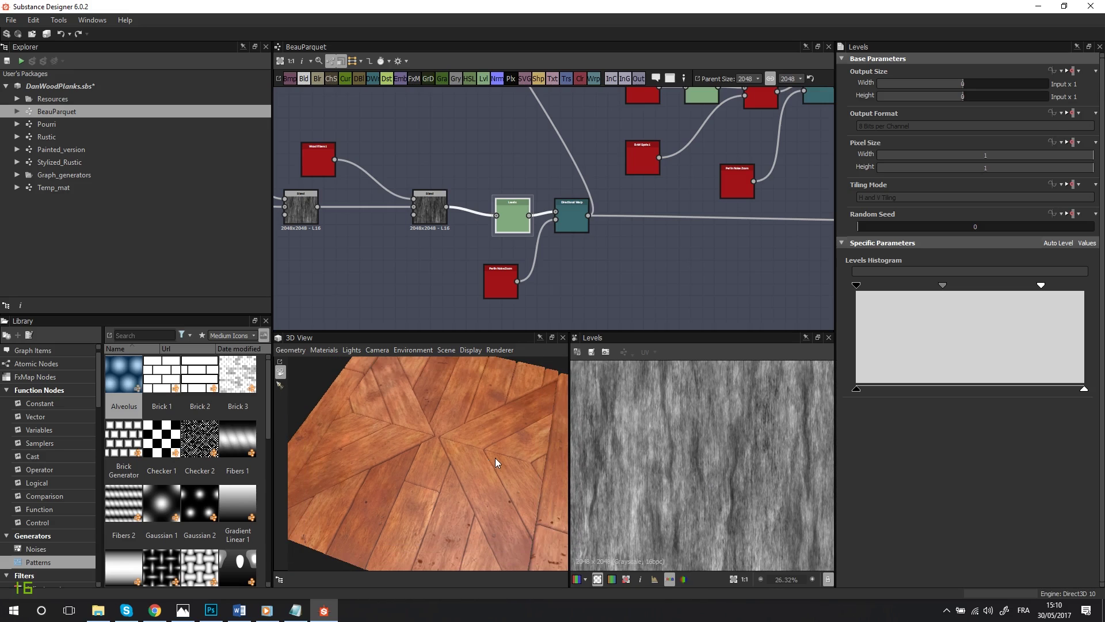
{"action": "scroll", "coordinate": [496, 456], "scroll_direction": "up", "scroll_amount": 3}
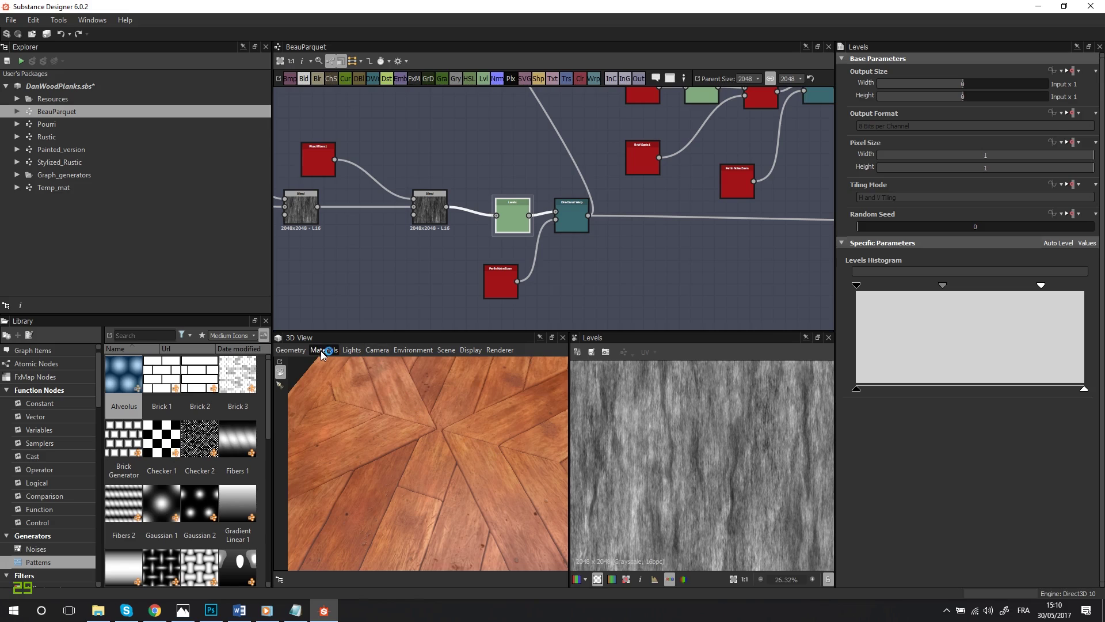
{"action": "left_click_drag", "start_coordinate": [333, 378], "coordinate": [381, 422]}
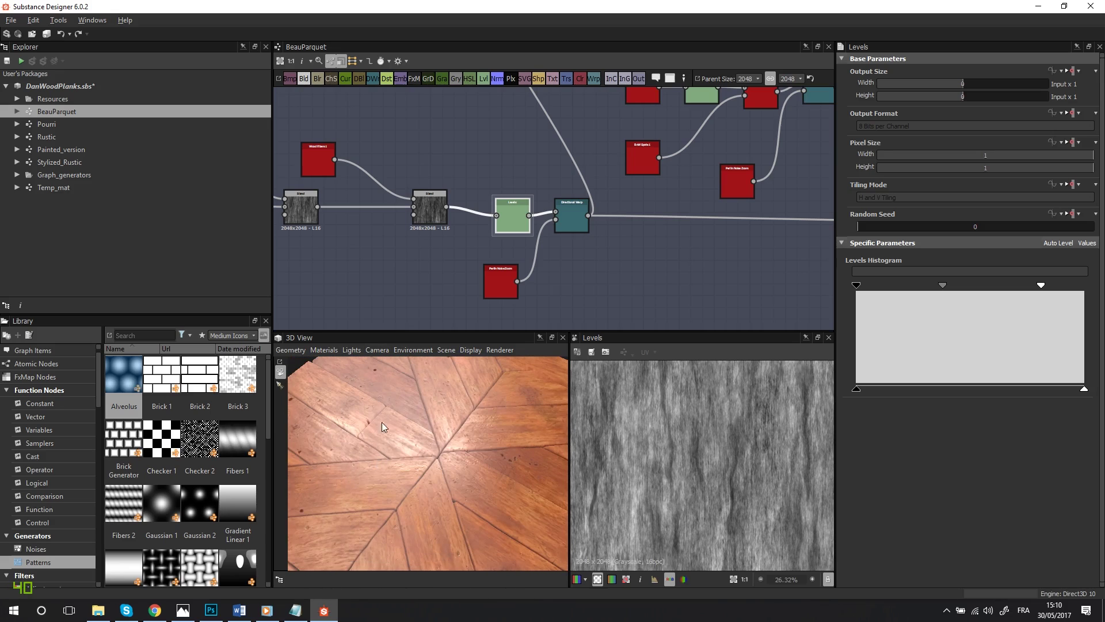
{"action": "left_click", "coordinate": [323, 351]}
{"action": "left_click", "coordinate": [392, 363]}
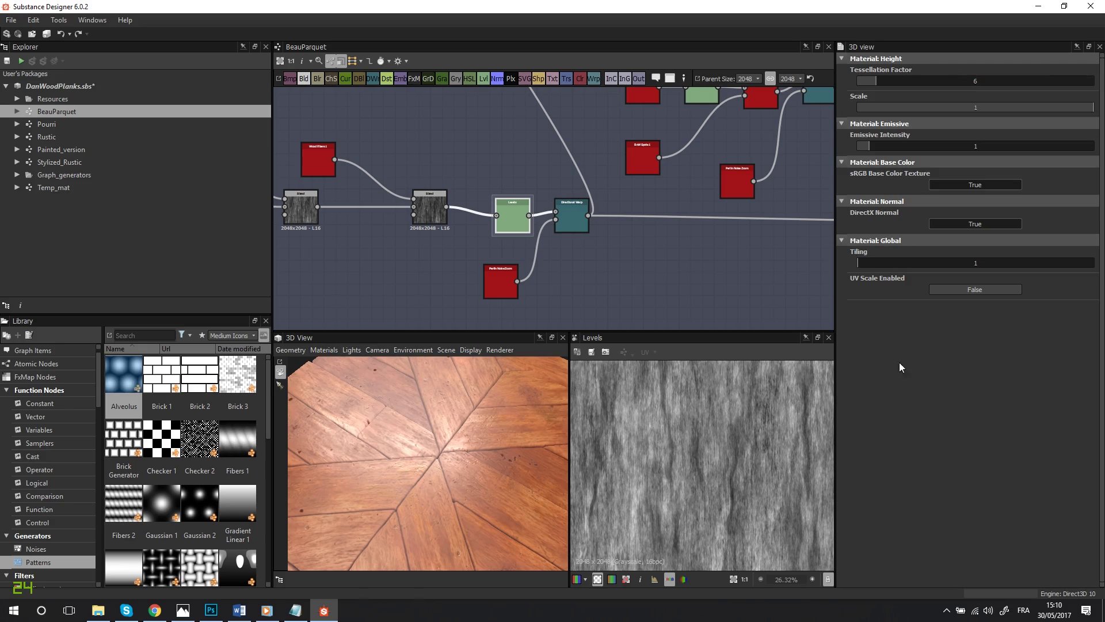
{"action": "double_click", "coordinate": [991, 262]}
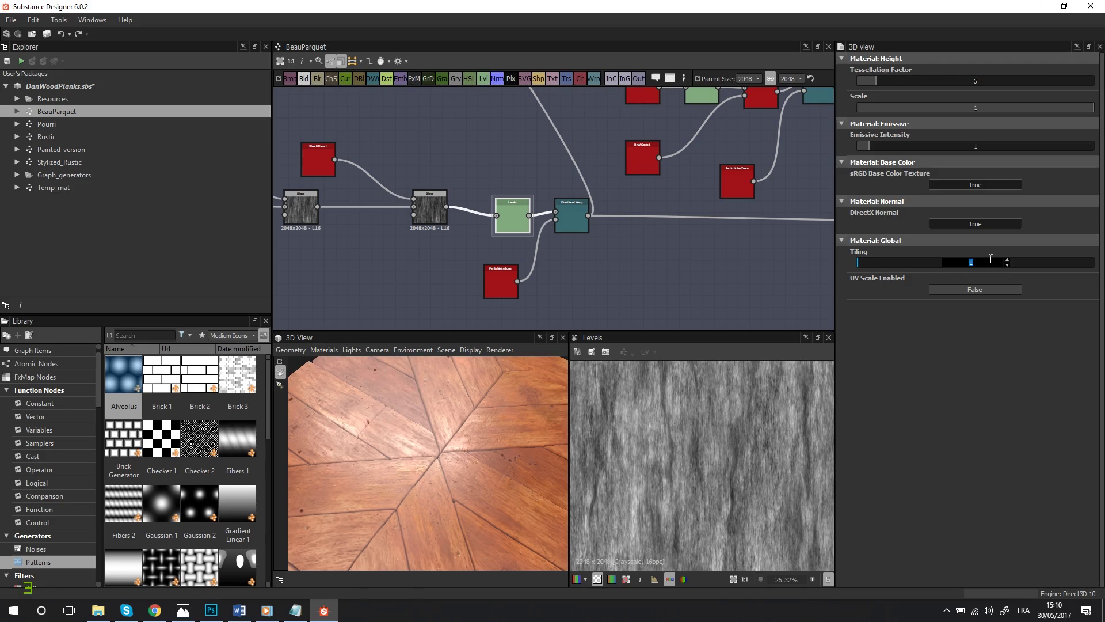
{"action": "type", "text": "2"}
{"action": "key", "text": "Return"}
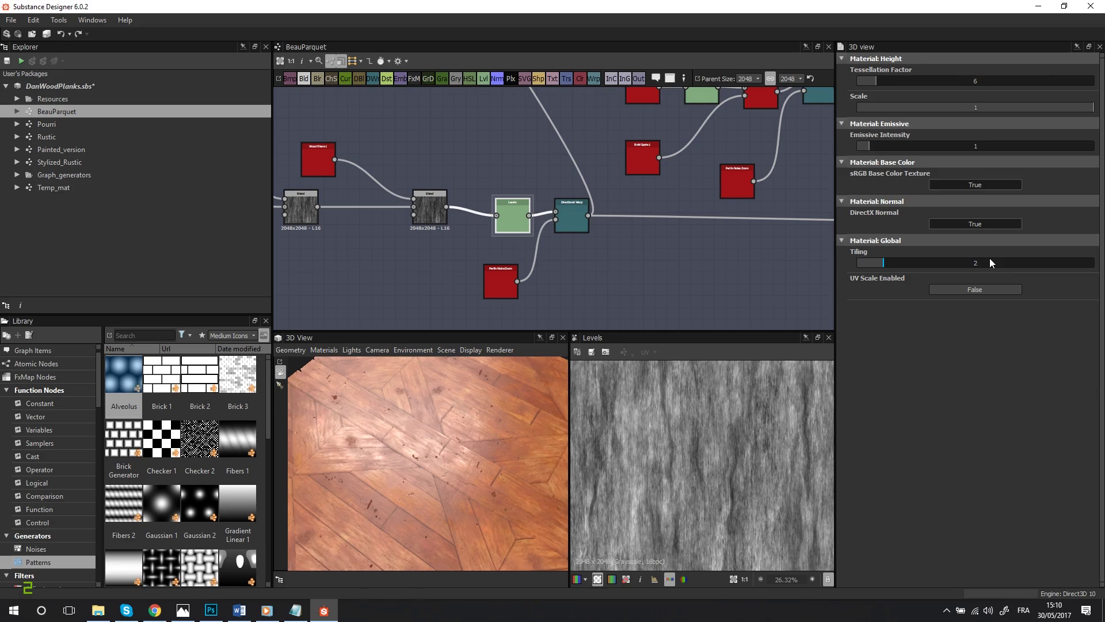
Step: Inspect the tiled parquet from another angle in the 3D view, and reset the material's global tiling to 1
{"action": "left_click_drag", "start_coordinate": [427, 416], "coordinate": [515, 495]}
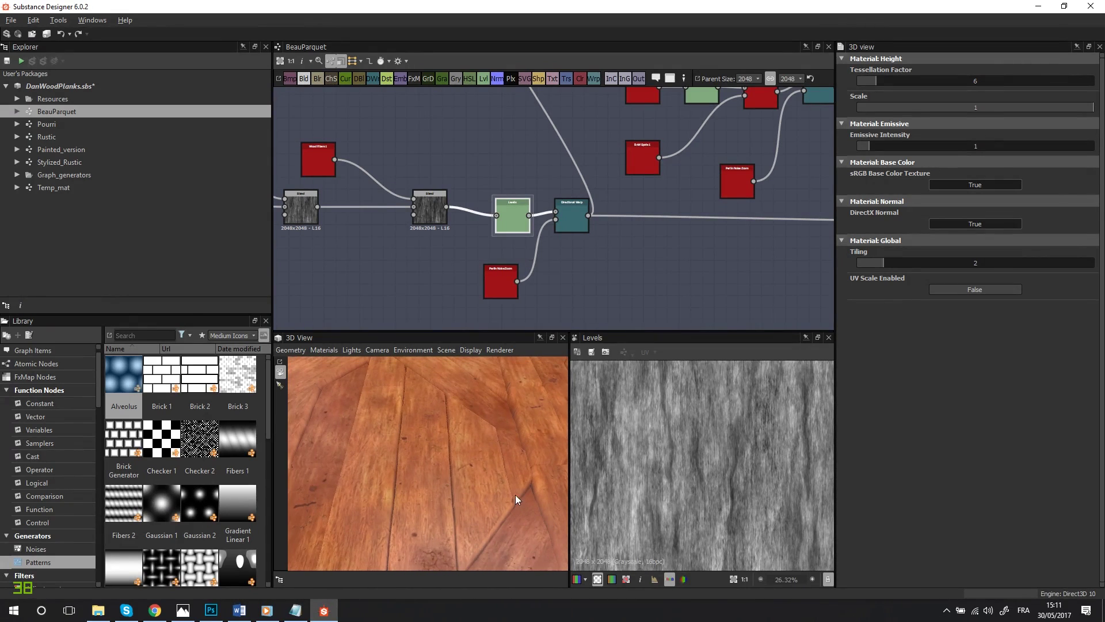
{"action": "left_click_drag", "start_coordinate": [549, 455], "coordinate": [460, 473]}
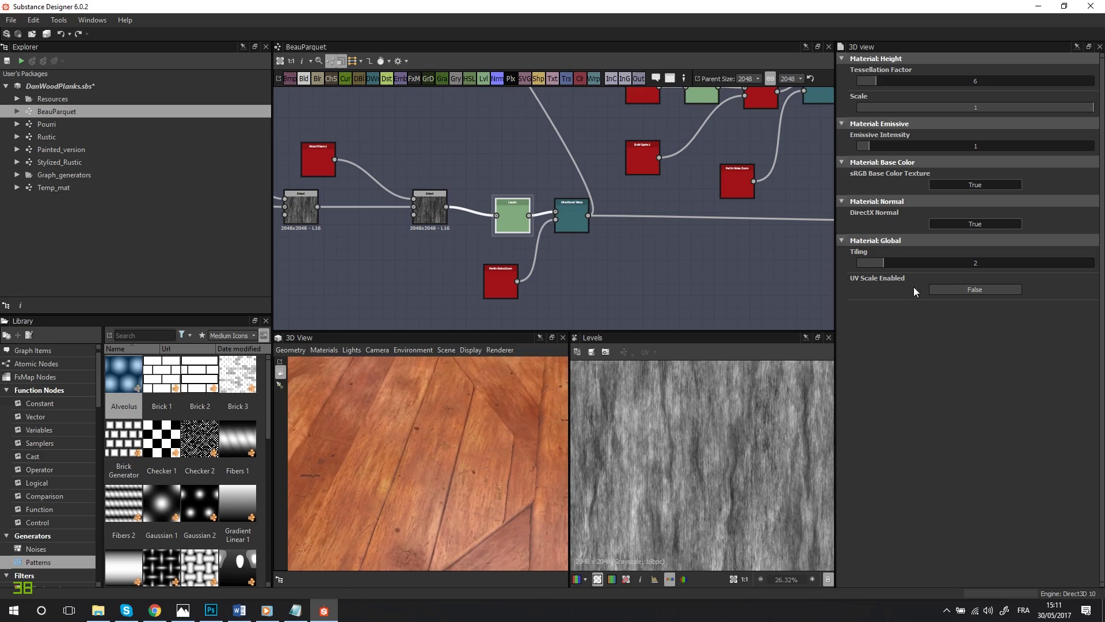
{"action": "left_click", "coordinate": [969, 260]}
{"action": "type", "text": "1"}
{"action": "key", "text": "Return"}
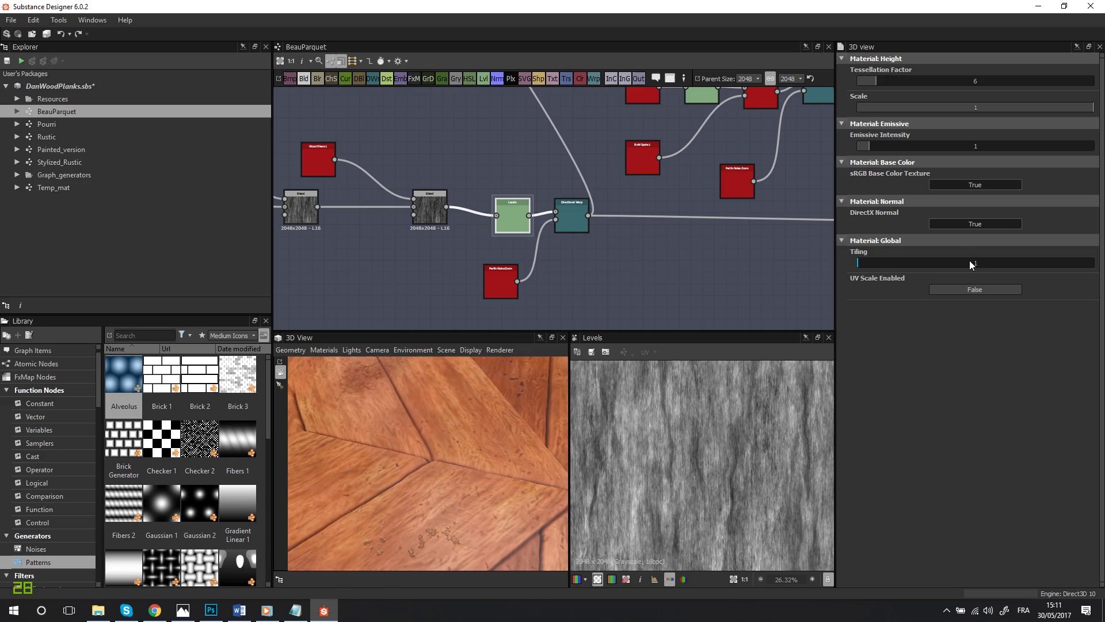
Step: Preview the Directional Warp node that follows the Levels node, and review its intensity and connections
{"action": "middle_click_drag", "start_coordinate": [584, 247], "coordinate": [508, 244]}
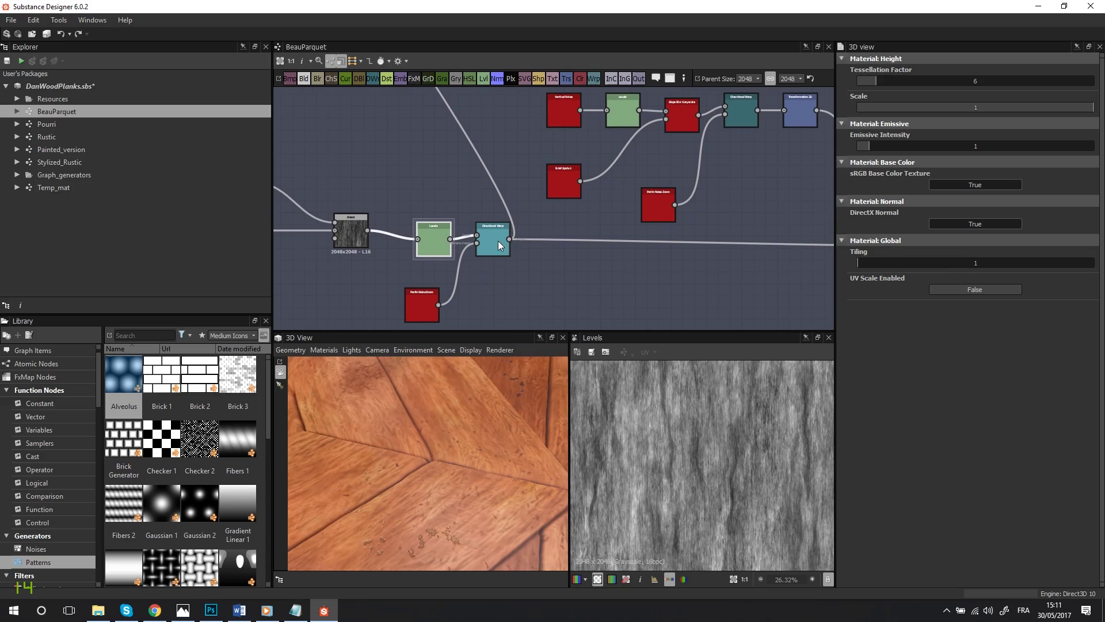
{"action": "double_click", "coordinate": [499, 242]}
{"action": "scroll", "coordinate": [498, 242], "scroll_direction": "up", "scroll_amount": 3}
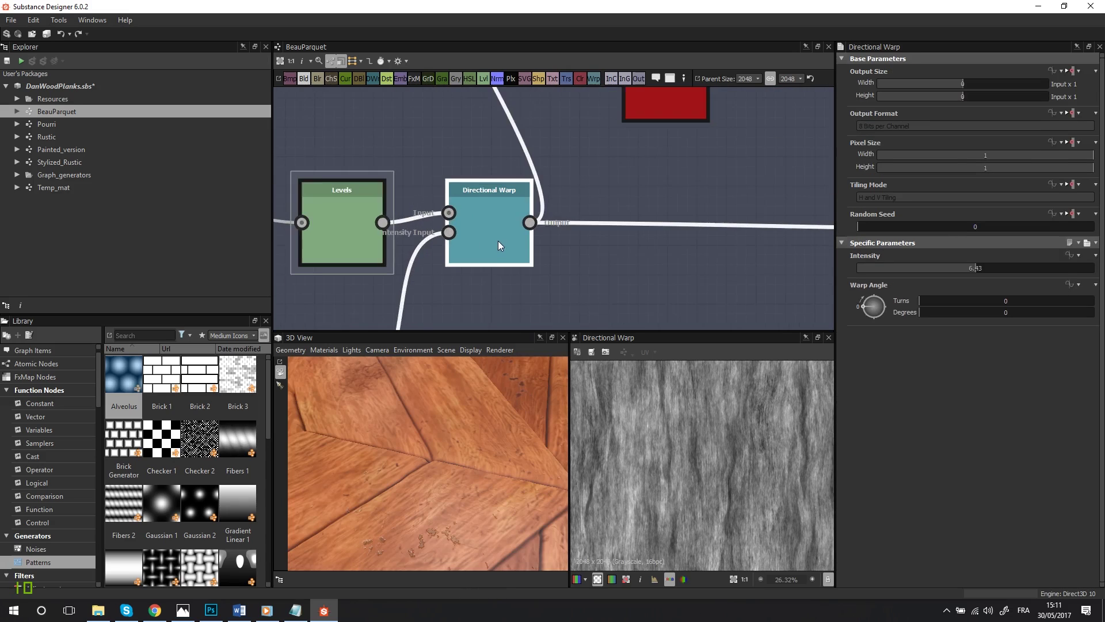
{"action": "scroll", "coordinate": [499, 241], "scroll_direction": "down", "scroll_amount": 3}
{"action": "middle_click_drag", "start_coordinate": [494, 235], "coordinate": [574, 202]}
{"action": "left_click_drag", "start_coordinate": [575, 200], "coordinate": [596, 209]}
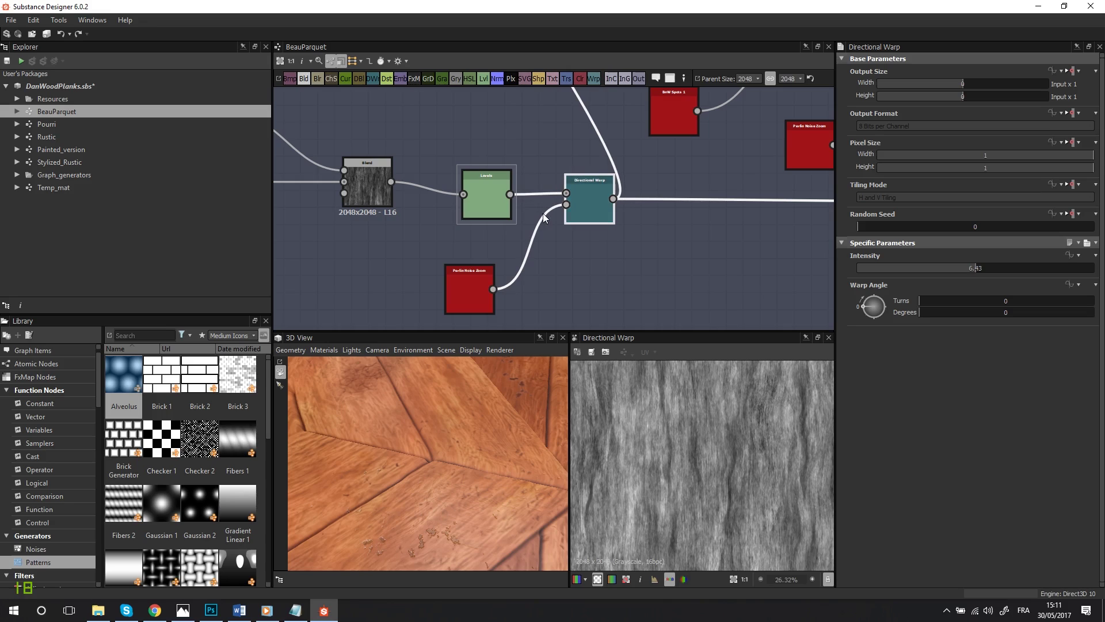
Step: Preview the Perlin Noise Zoom node that drives the Directional Warp's intensity input
{"action": "left_click_drag", "start_coordinate": [458, 301], "coordinate": [458, 296]}
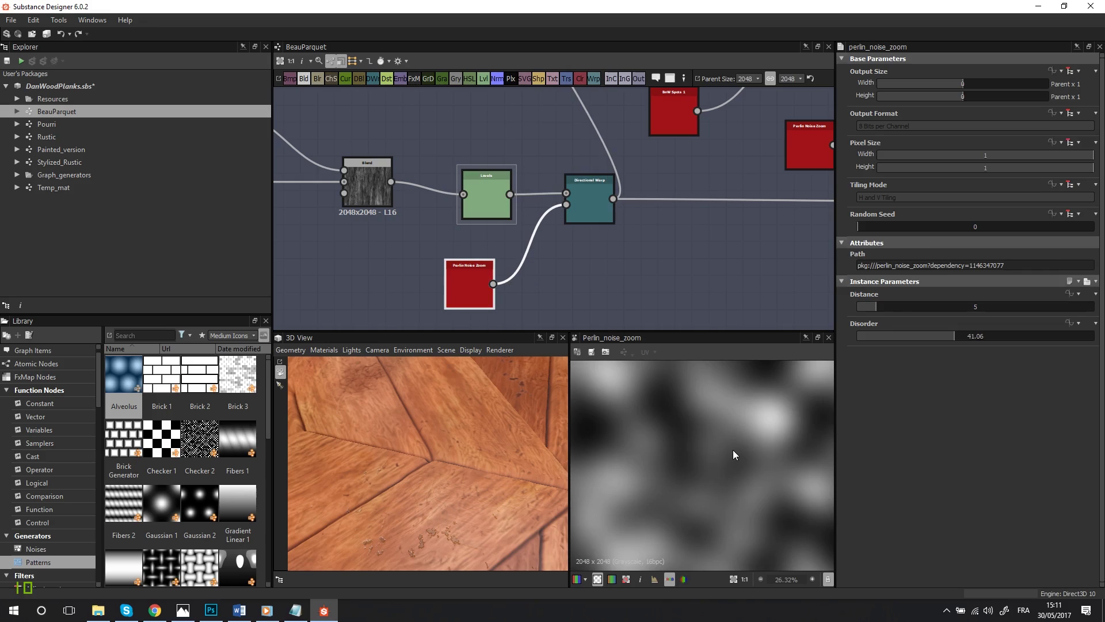
{"action": "scroll", "coordinate": [733, 450], "scroll_direction": "down", "scroll_amount": 2}
{"action": "scroll", "coordinate": [724, 451], "scroll_direction": "up", "scroll_amount": 2}
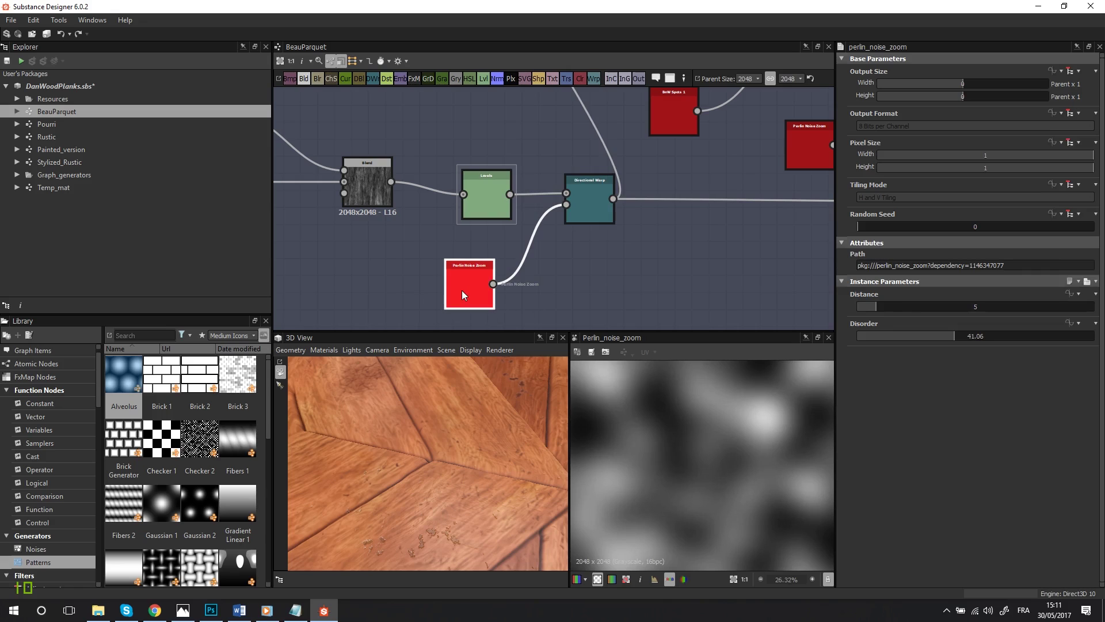
Step: Preview the Multiply Blend downstream of the Directional Warp, and locate the node branch feeding its foreground
{"action": "scroll", "coordinate": [646, 225], "scroll_direction": "down", "scroll_amount": 6}
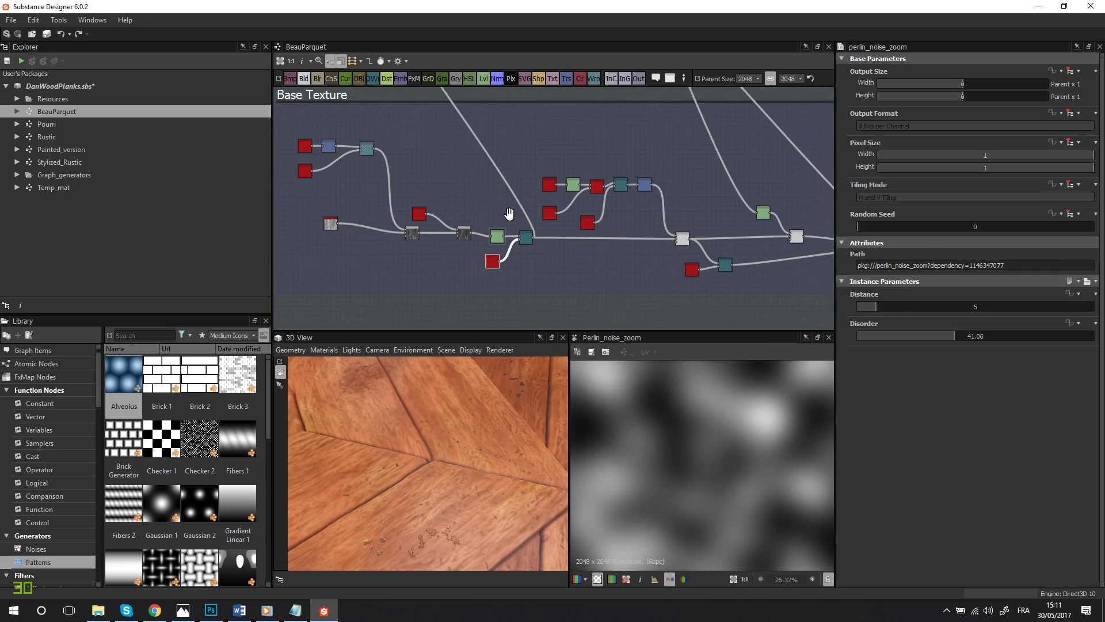
{"action": "scroll", "coordinate": [489, 216], "scroll_direction": "up", "scroll_amount": 4}
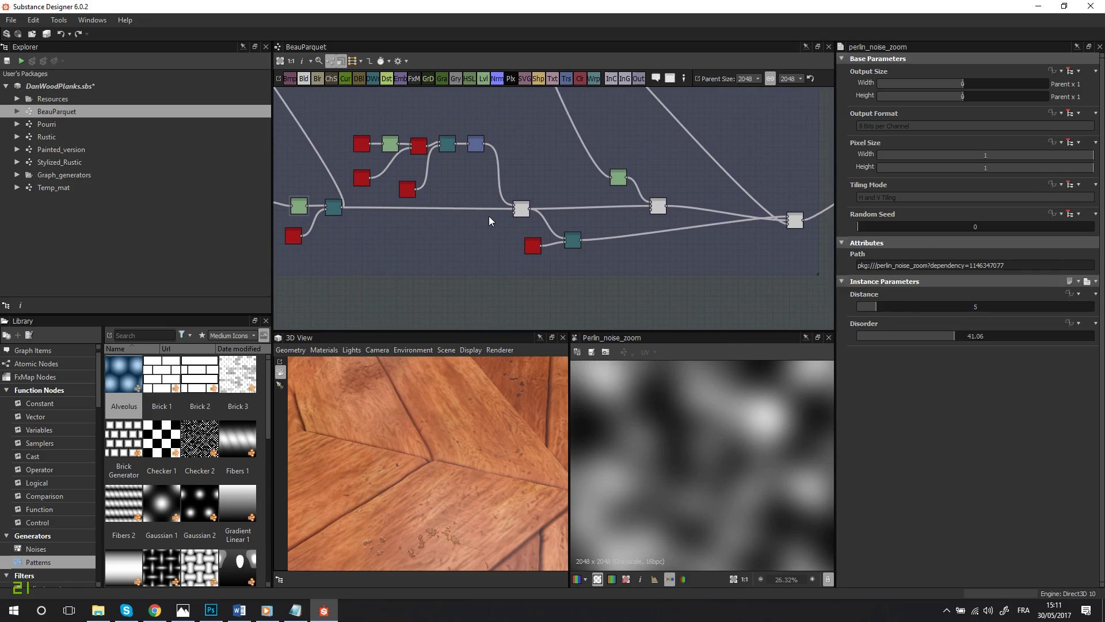
{"action": "left_click", "coordinate": [555, 211]}
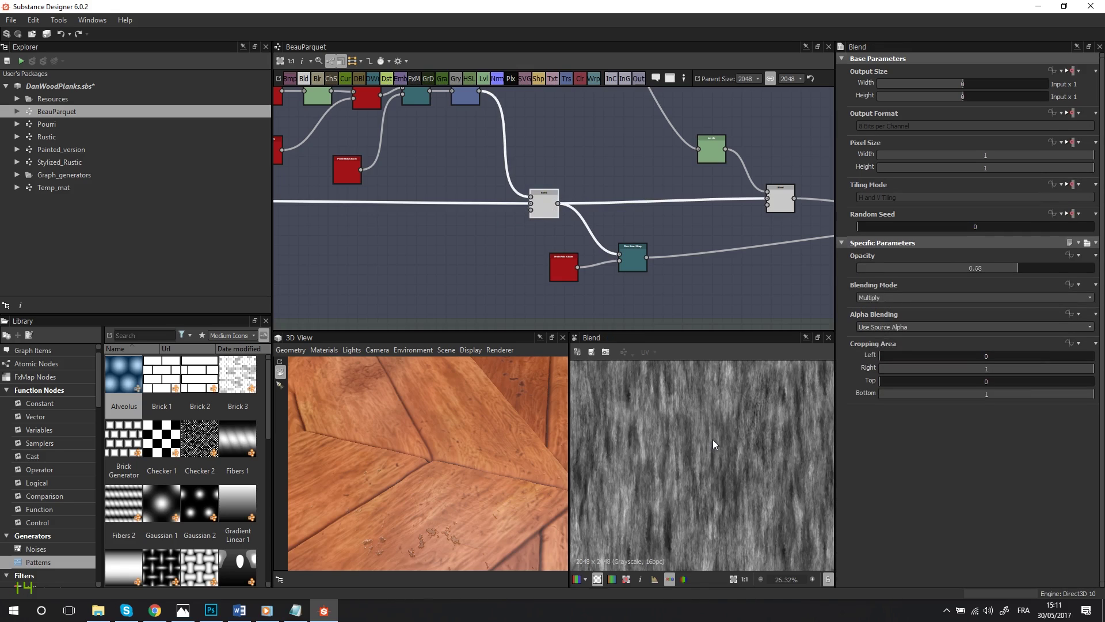
{"action": "scroll", "coordinate": [713, 440], "scroll_direction": "down", "scroll_amount": 2}
{"action": "scroll", "coordinate": [712, 440], "scroll_direction": "up", "scroll_amount": 2}
{"action": "middle_click_drag", "start_coordinate": [468, 163], "coordinate": [570, 231]}
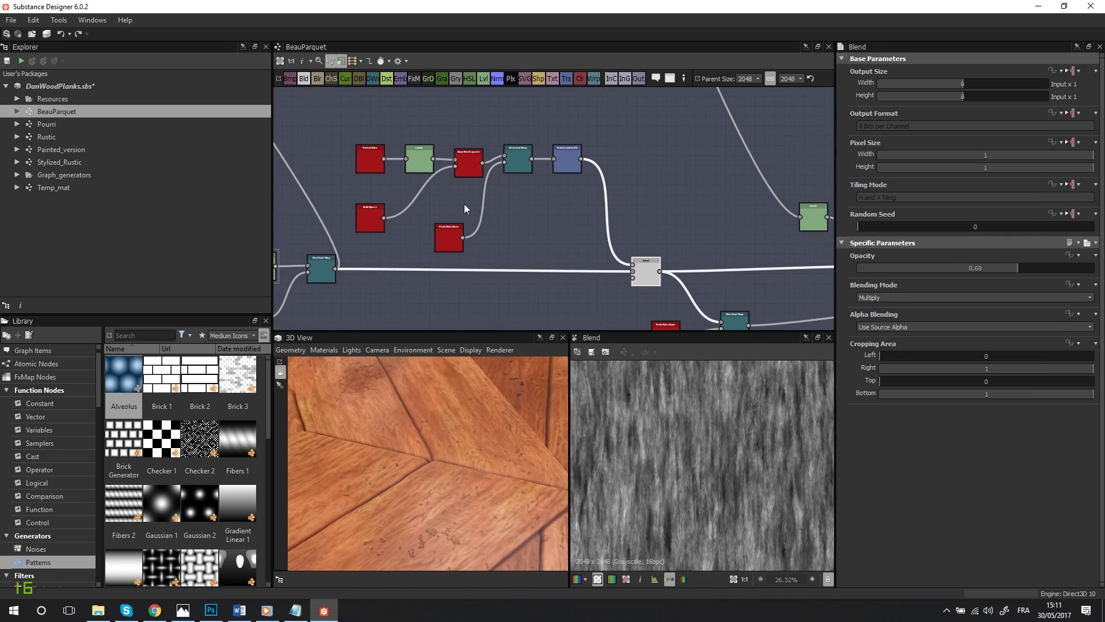
Step: Show the graph's outputs in the 3D view
{"action": "scroll", "coordinate": [417, 195], "scroll_direction": "up", "scroll_amount": 2}
{"action": "scroll", "coordinate": [514, 206], "scroll_direction": "down", "scroll_amount": 6}
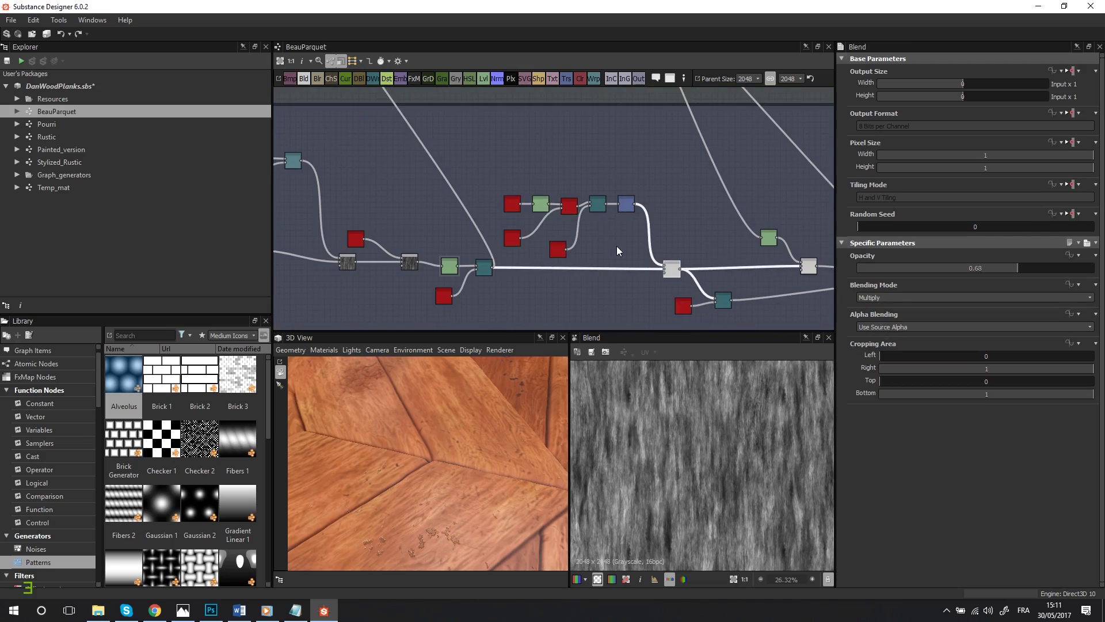
{"action": "right_click", "coordinate": [370, 151]}
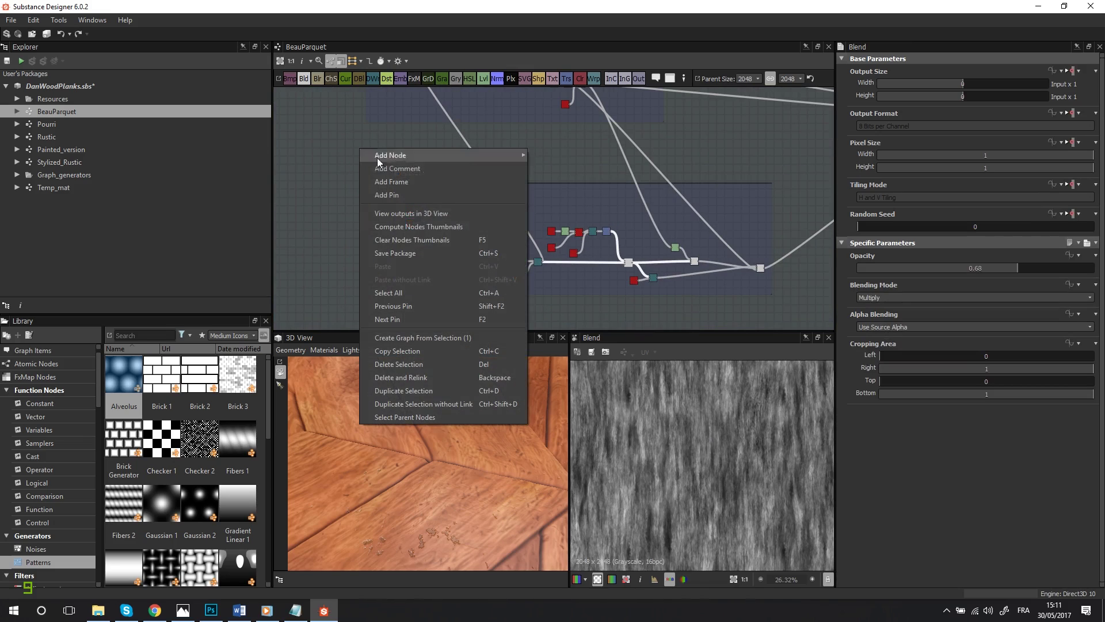
{"action": "left_click", "coordinate": [447, 216]}
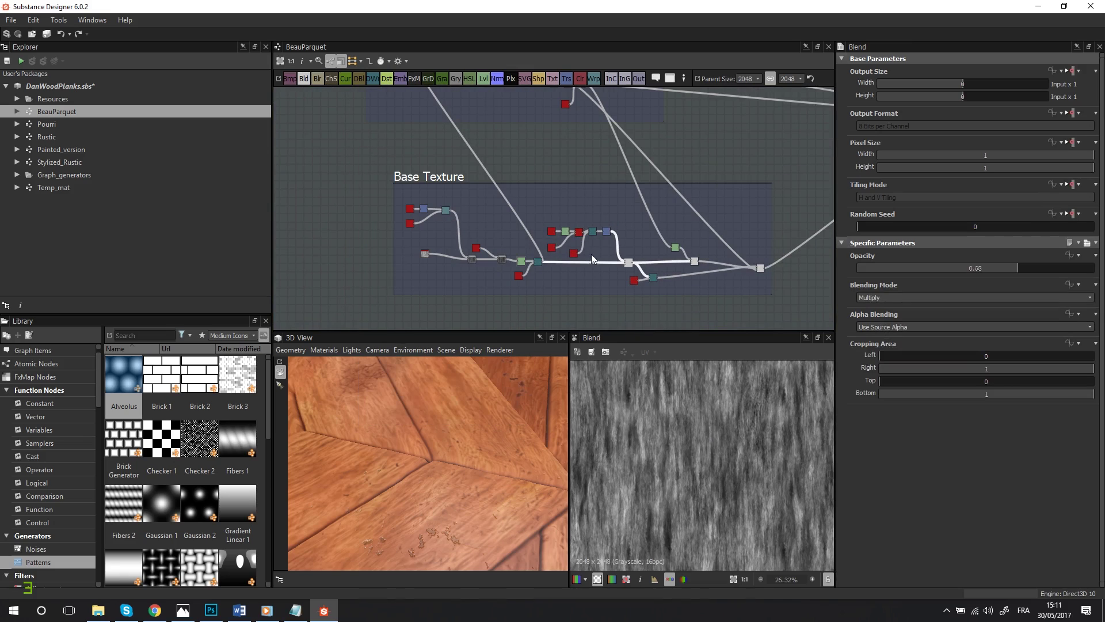
Step: Preview the Transformation 2D node that feeds the foreground of the second Multiply Blend
{"action": "scroll", "coordinate": [575, 242], "scroll_direction": "up", "scroll_amount": 5}
{"action": "middle_click_drag", "start_coordinate": [424, 206], "coordinate": [288, 138]}
{"action": "double_click", "coordinate": [568, 98]}
{"action": "scroll", "coordinate": [738, 439], "scroll_direction": "up", "scroll_amount": 3}
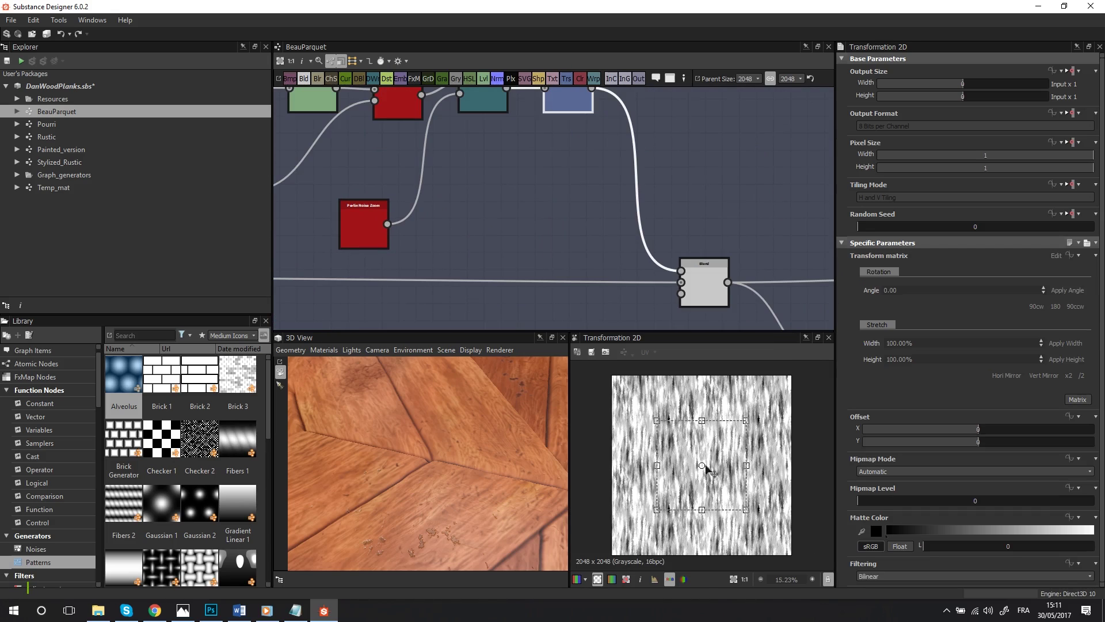
Step: Compare the Directional Warp feeding the Multiply Blend's background with the Transformation 2D feeding its foreground
{"action": "middle_click_drag", "start_coordinate": [602, 270], "coordinate": [751, 205]}
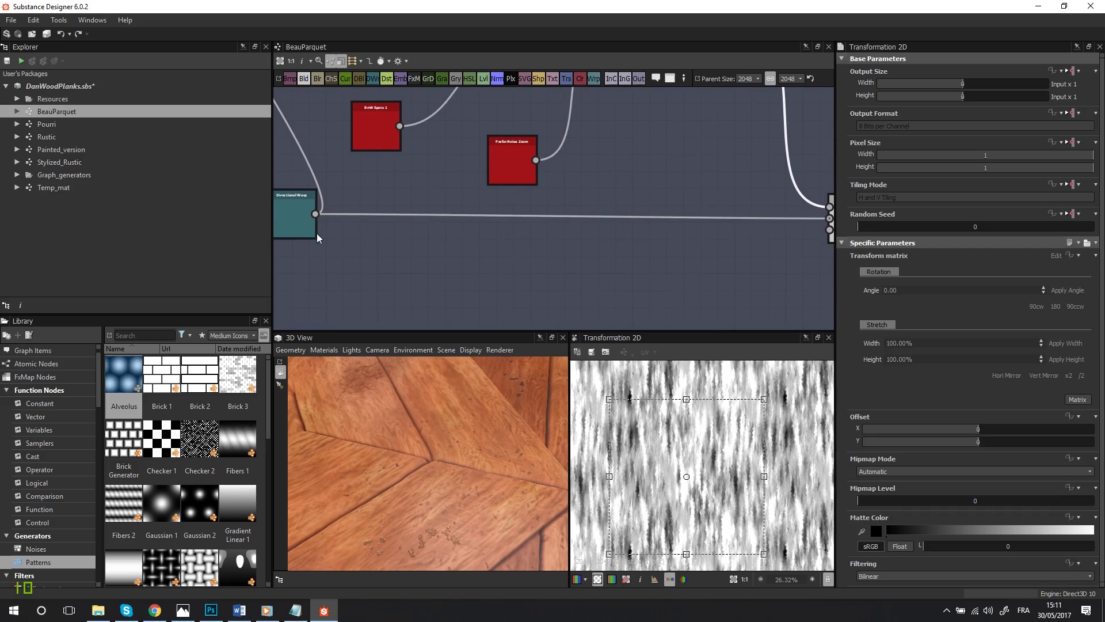
{"action": "double_click", "coordinate": [292, 217]}
{"action": "scroll", "coordinate": [774, 460], "scroll_direction": "up", "scroll_amount": 2}
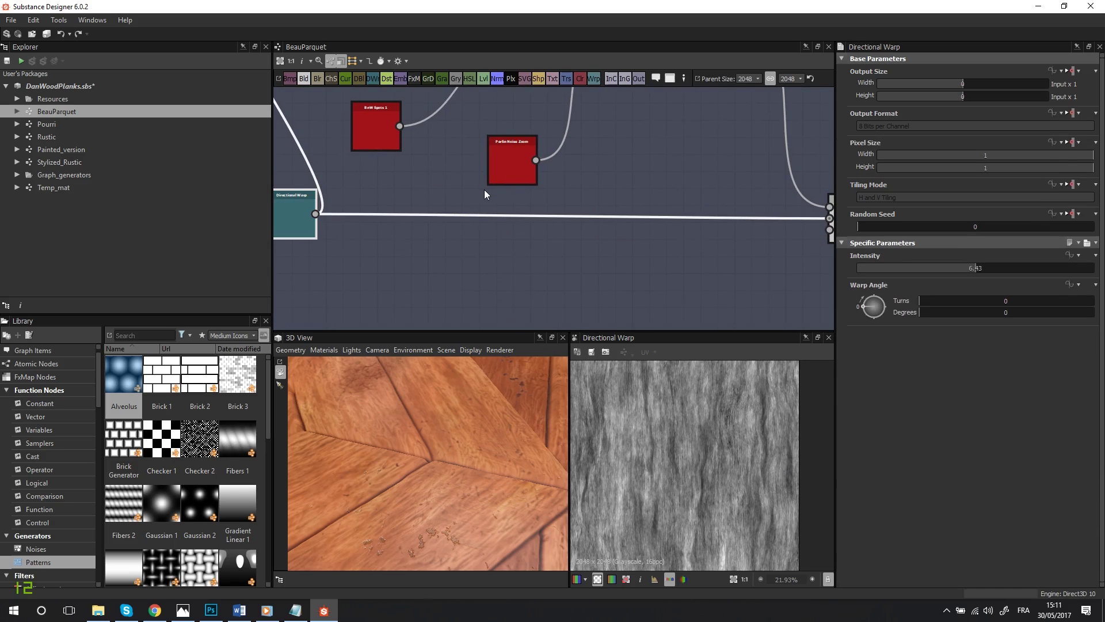
{"action": "scroll", "coordinate": [485, 188], "scroll_direction": "down", "scroll_amount": 2}
{"action": "middle_click_drag", "start_coordinate": [655, 121], "coordinate": [586, 196]}
{"action": "double_click", "coordinate": [595, 193]}
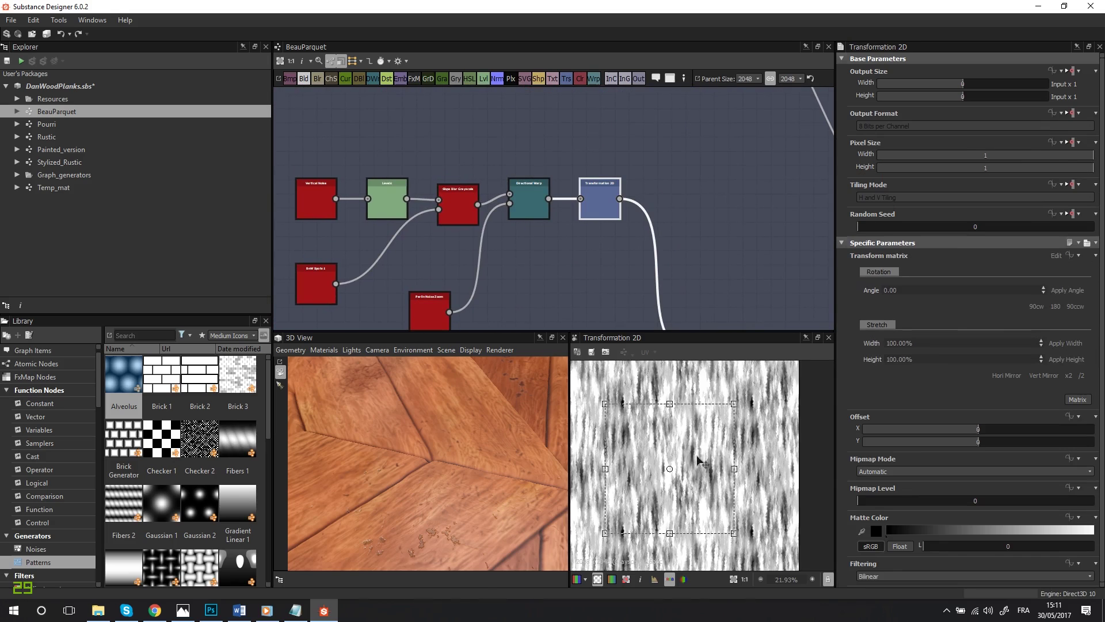
Step: Preview the Vertical Noise that starts the foreground branch, and inspect the Slope Blur Grayscale result up close
{"action": "middle_click_drag", "start_coordinate": [382, 224], "coordinate": [447, 171]}
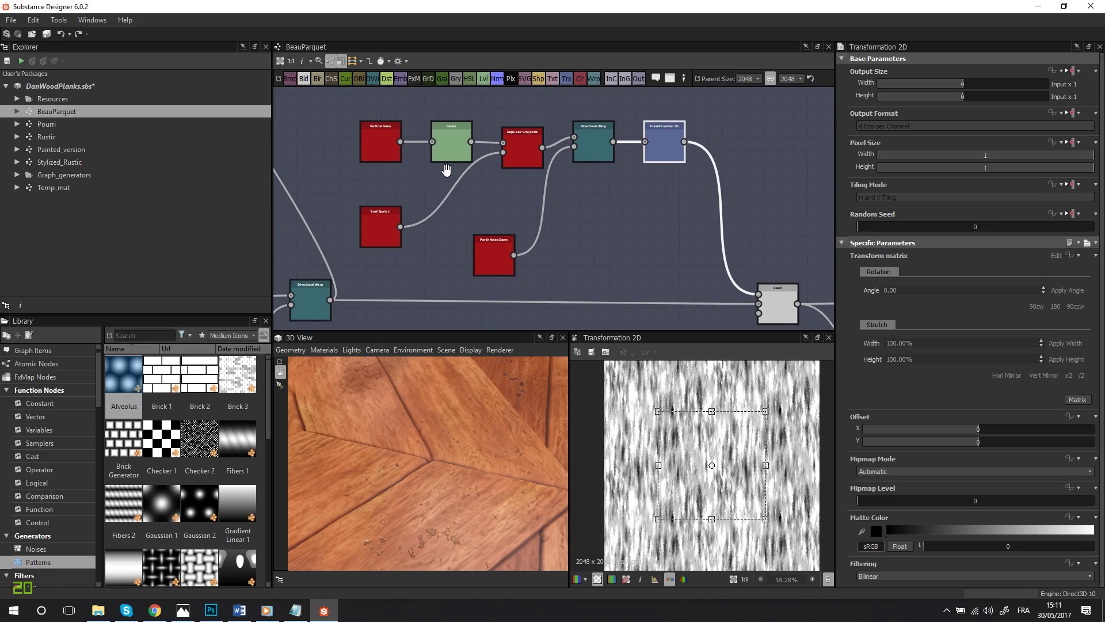
{"action": "double_click", "coordinate": [390, 153]}
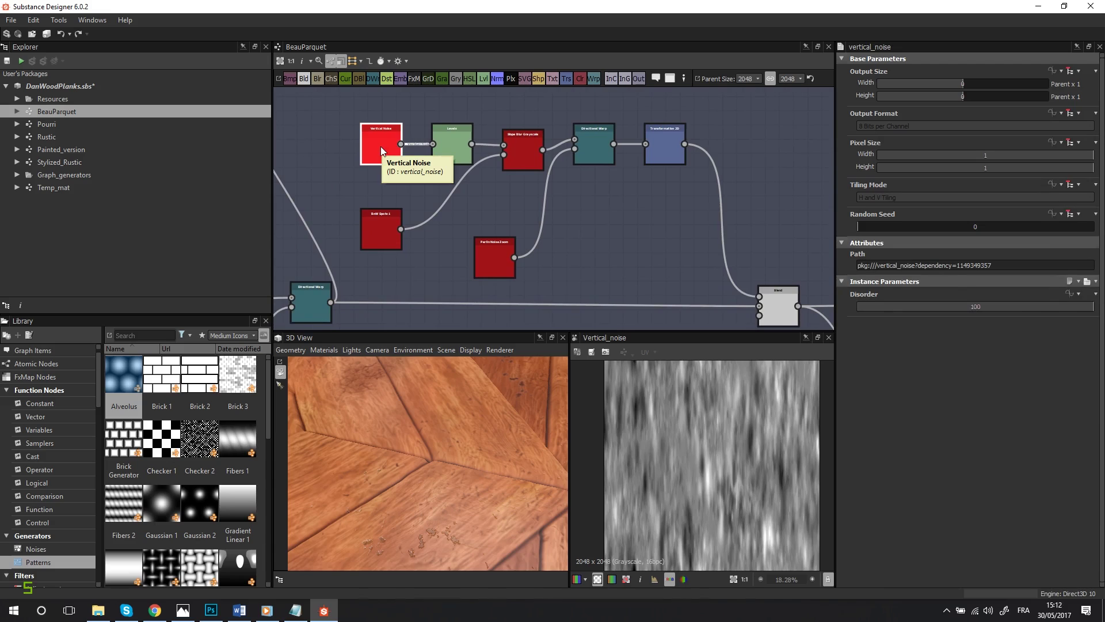
{"action": "double_click", "coordinate": [522, 155]}
{"action": "scroll", "coordinate": [753, 470], "scroll_direction": "up", "scroll_amount": 10}
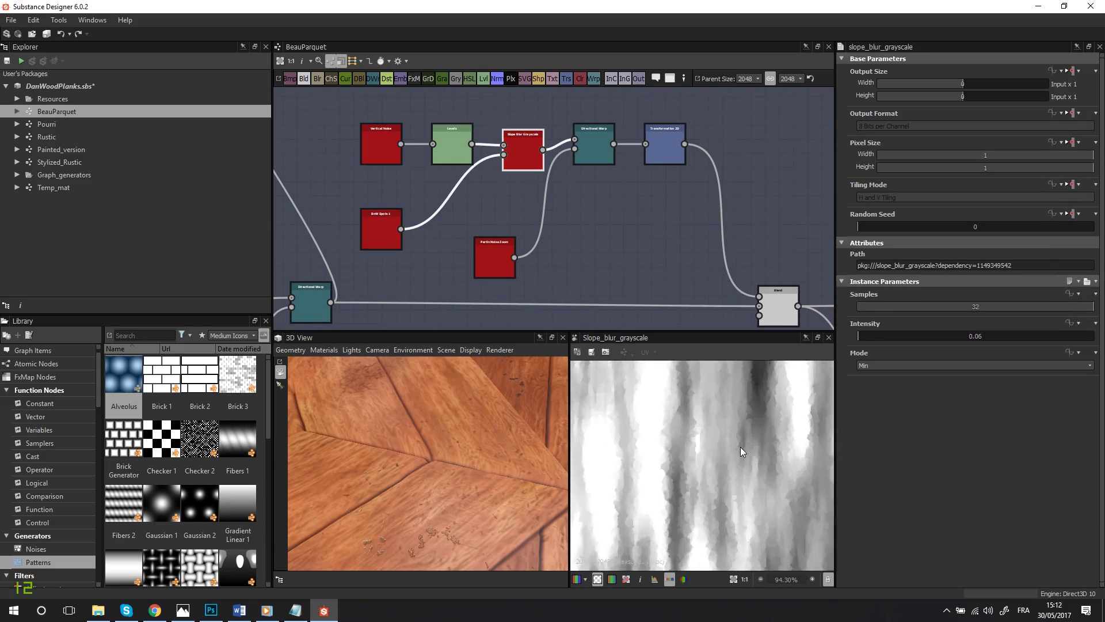
{"action": "scroll", "coordinate": [693, 475], "scroll_direction": "down", "scroll_amount": 2}
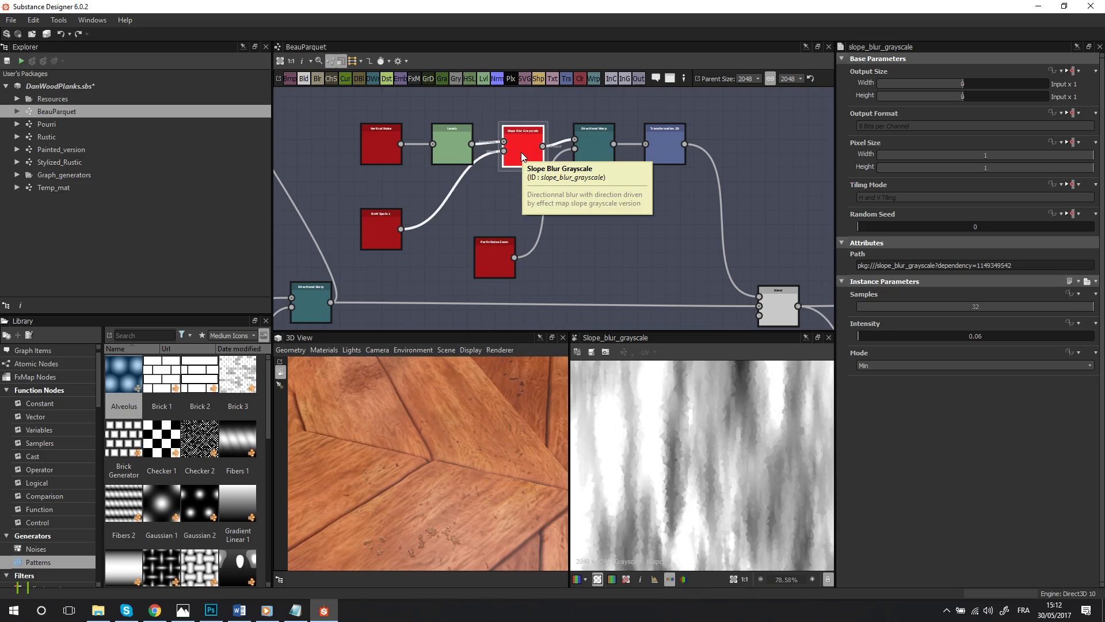
Step: Shift the Levels node slightly upward, and compare the BnW Spots 1 slope input with the Slope Blur Grayscale result
{"action": "left_click_drag", "start_coordinate": [451, 148], "coordinate": [450, 136]}
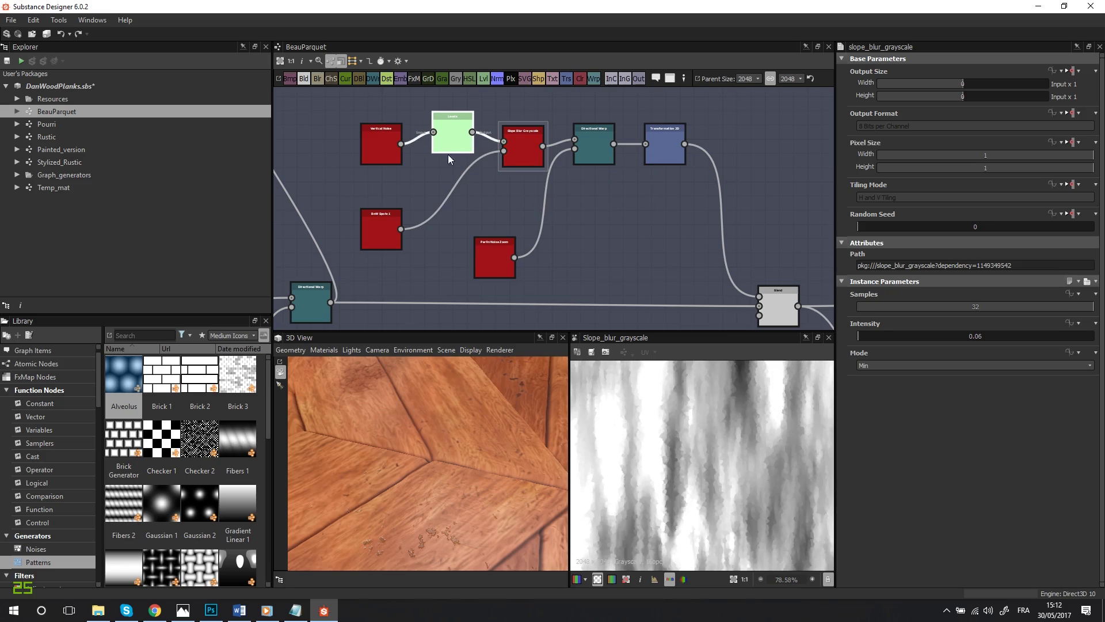
{"action": "double_click", "coordinate": [383, 234]}
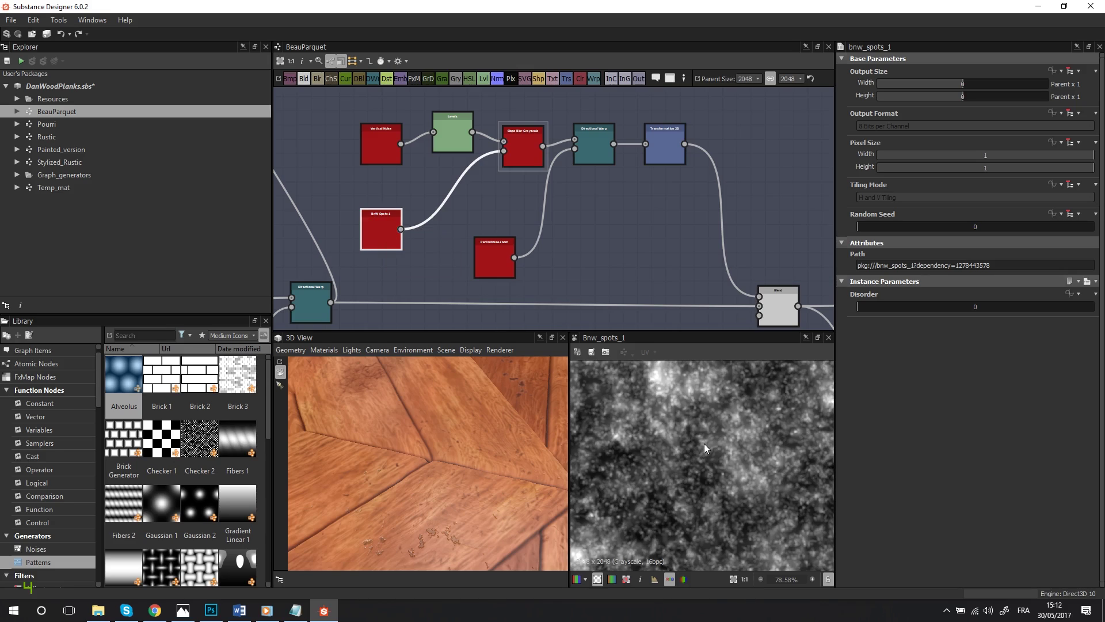
{"action": "scroll", "coordinate": [717, 455], "scroll_direction": "up", "scroll_amount": 2}
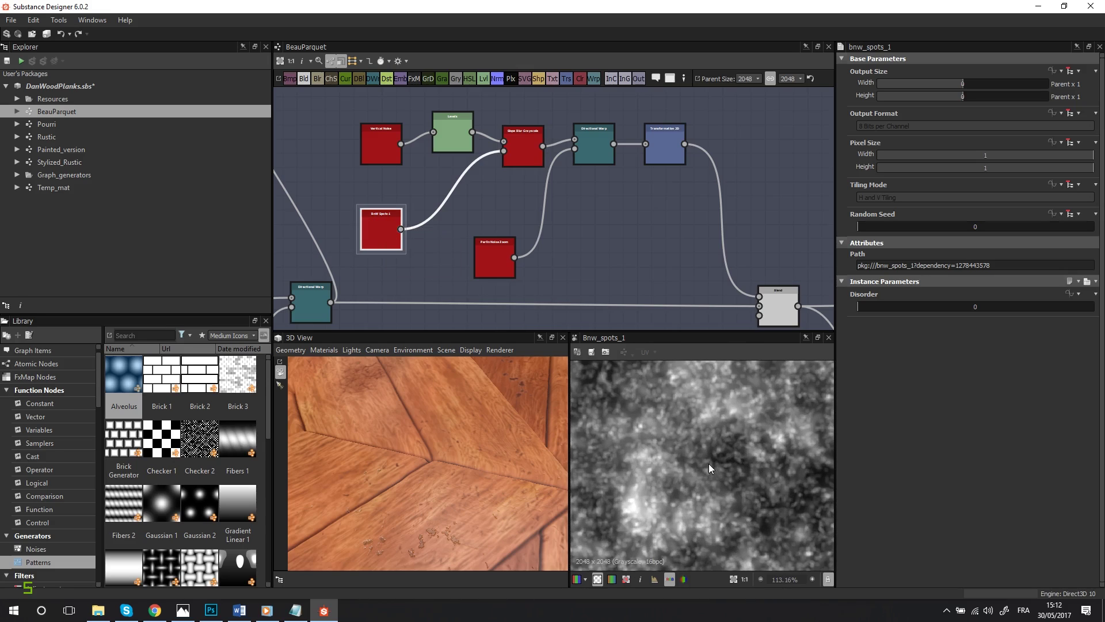
{"action": "double_click", "coordinate": [523, 138]}
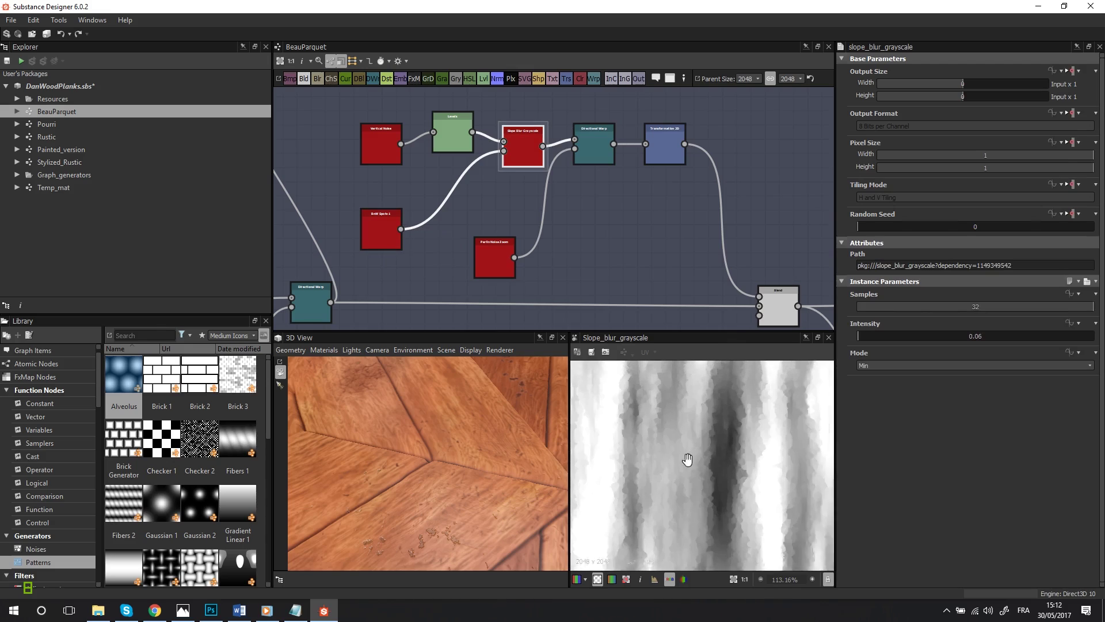
{"action": "scroll", "coordinate": [654, 444], "scroll_direction": "down", "scroll_amount": 1}
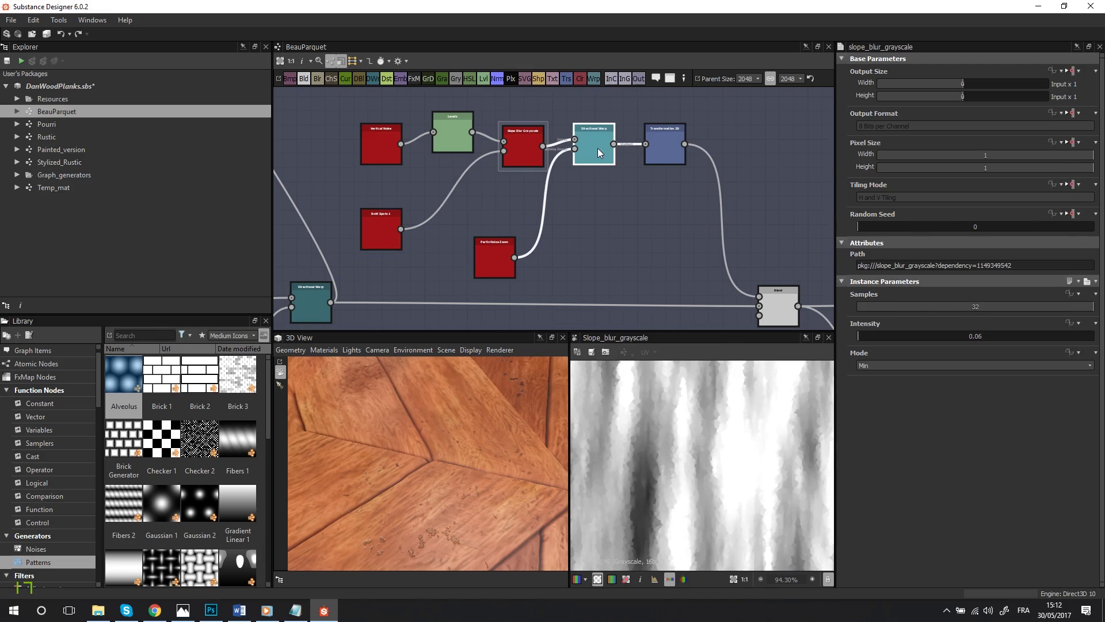
Step: Preview the Directional Warp after the slope blur and its Perlin Noise Zoom input, and move that noise node up beside BnW Spots 1
{"action": "double_click", "coordinate": [597, 147]}
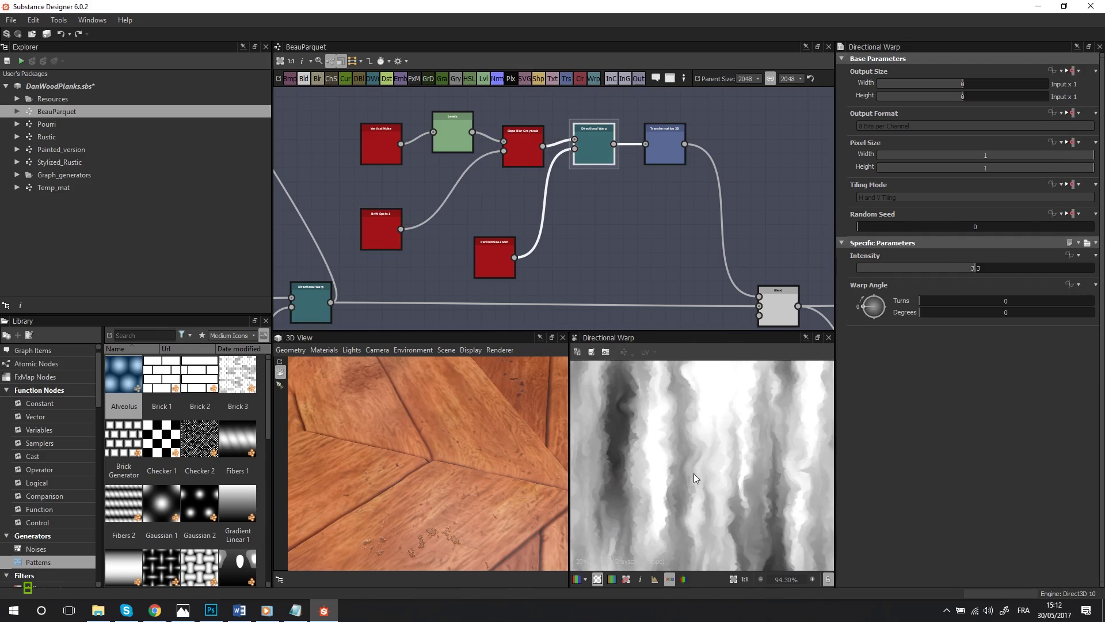
{"action": "middle_click_drag", "start_coordinate": [693, 474], "coordinate": [698, 420]}
{"action": "double_click", "coordinate": [485, 253]}
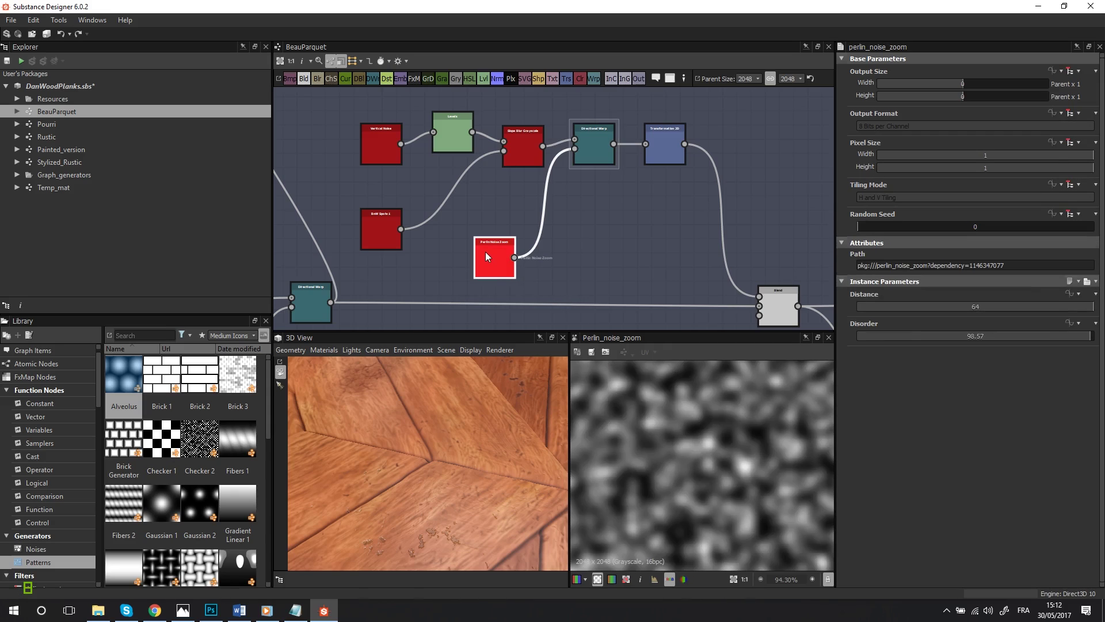
{"action": "left_click_drag", "start_coordinate": [485, 251], "coordinate": [464, 224]}
Step: Preview the Transformation 2D ending the foreground branch, and examine the Multiply Blend that combines it with the base wood
{"action": "double_click", "coordinate": [664, 145]}
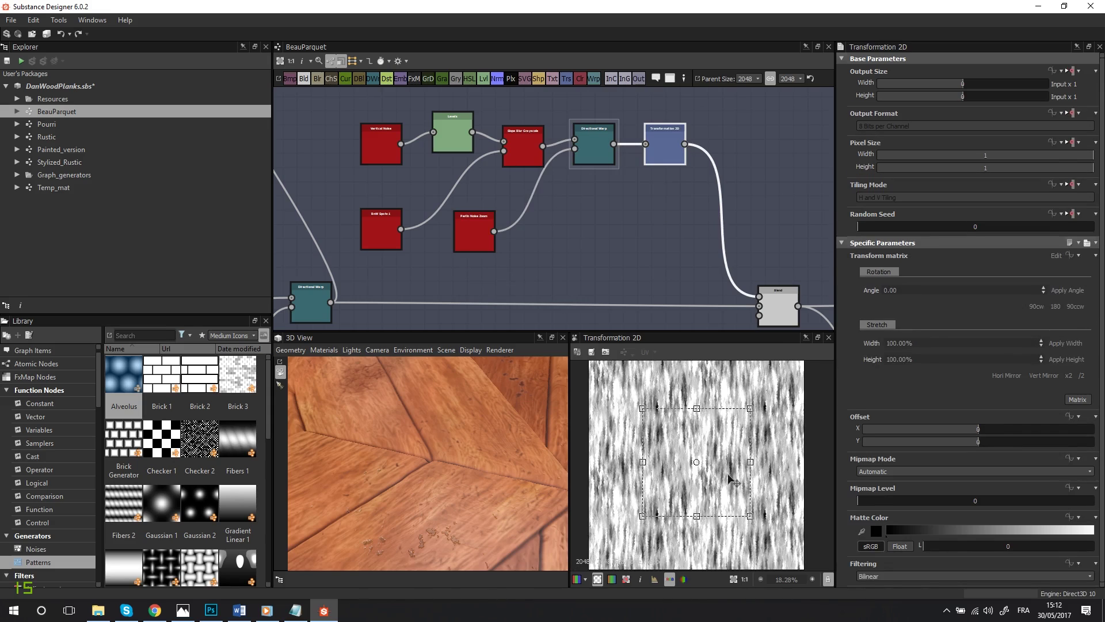
{"action": "middle_click_drag", "start_coordinate": [672, 239], "coordinate": [530, 180]}
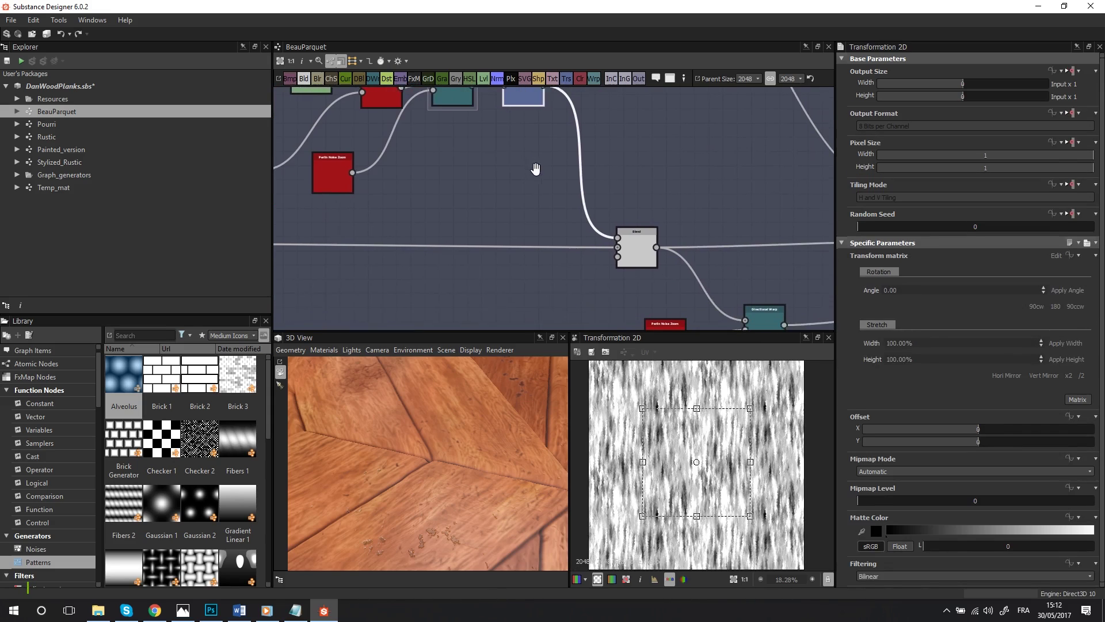
{"action": "double_click", "coordinate": [632, 240]}
{"action": "scroll", "coordinate": [724, 472], "scroll_direction": "up", "scroll_amount": 5}
{"action": "middle_click_drag", "start_coordinate": [724, 472], "coordinate": [697, 470]}
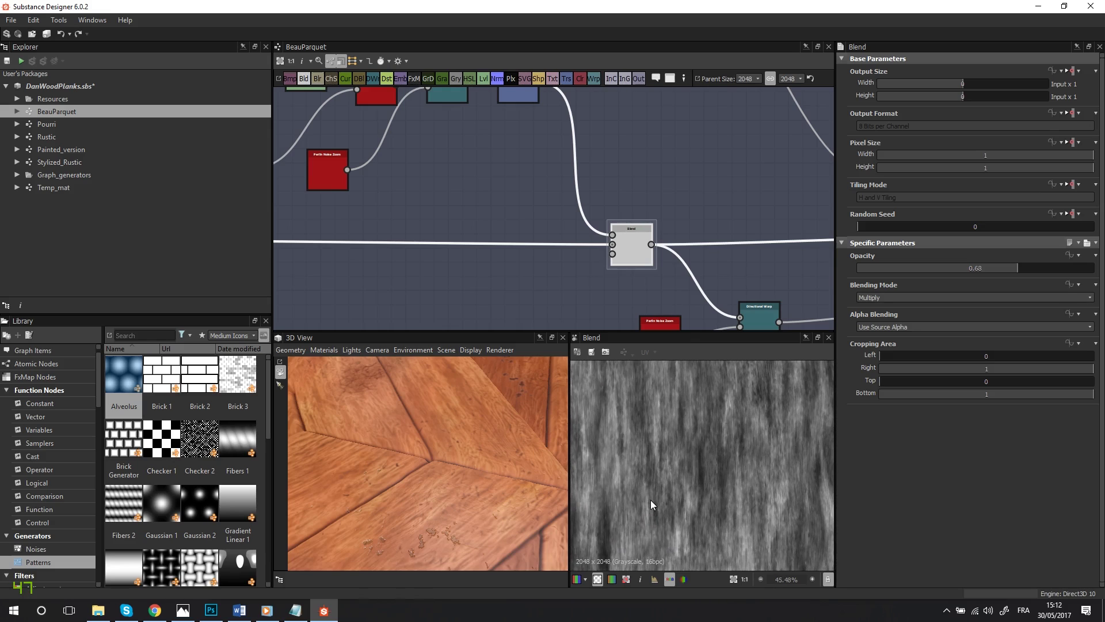
{"action": "middle_click_drag", "start_coordinate": [650, 499], "coordinate": [692, 488]}
{"action": "scroll", "coordinate": [518, 252], "scroll_direction": "down", "scroll_amount": 3}
Step: Compare the Directional Warp in the Multiply Blend's background with the blended wood fibres
{"action": "middle_click_drag", "start_coordinate": [518, 252], "coordinate": [568, 247]}
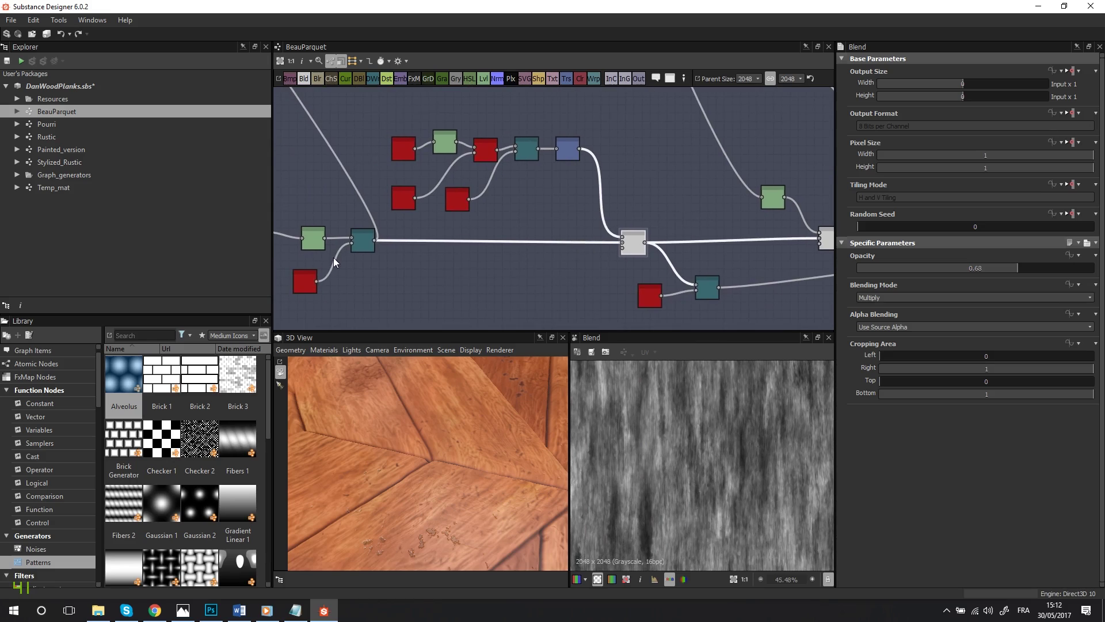
{"action": "scroll", "coordinate": [360, 245], "scroll_direction": "up", "scroll_amount": 3}
{"action": "double_click", "coordinate": [371, 246]}
{"action": "middle_click_drag", "start_coordinate": [675, 274], "coordinate": [407, 238]}
{"action": "double_click", "coordinate": [566, 207]}
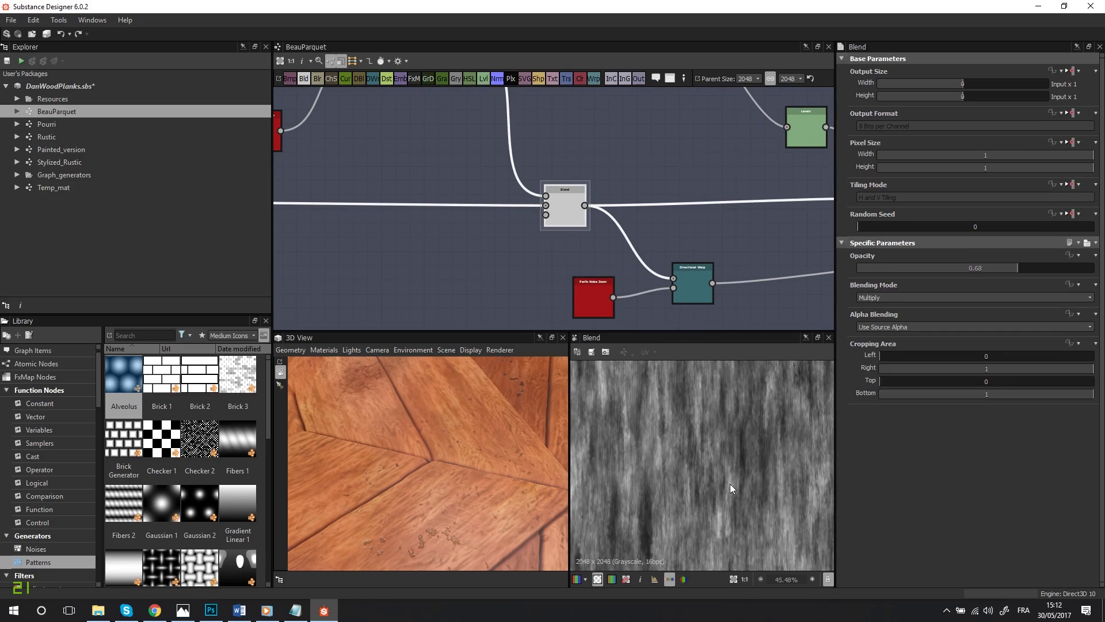
{"action": "middle_click_drag", "start_coordinate": [729, 483], "coordinate": [666, 518]}
{"action": "middle_click_drag", "start_coordinate": [702, 481], "coordinate": [712, 501]}
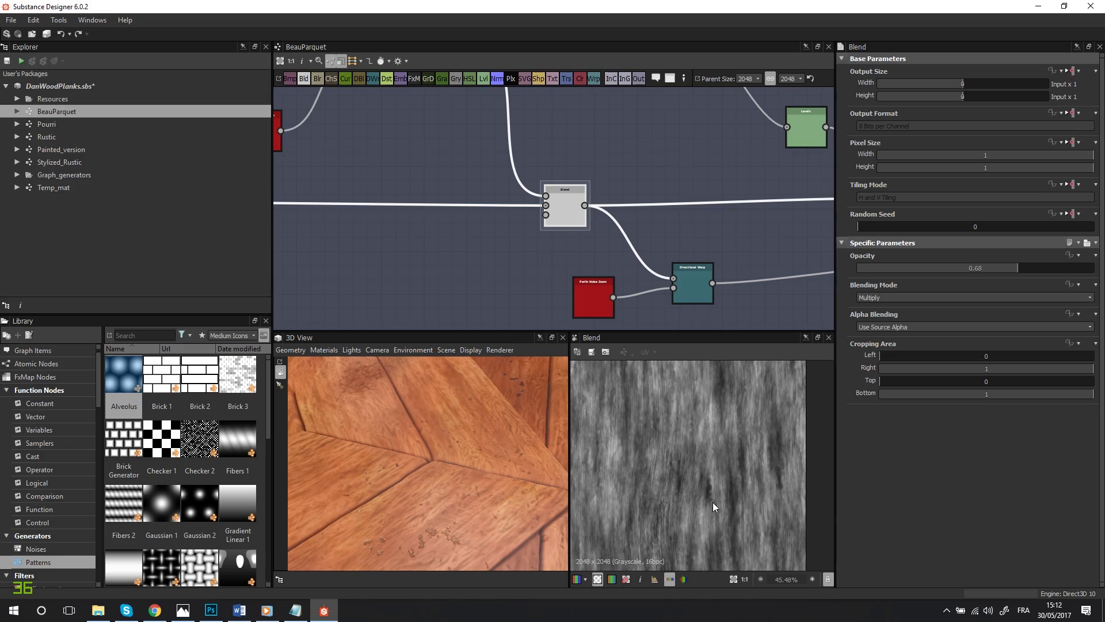
{"action": "scroll", "coordinate": [681, 495], "scroll_direction": "down", "scroll_amount": 1}
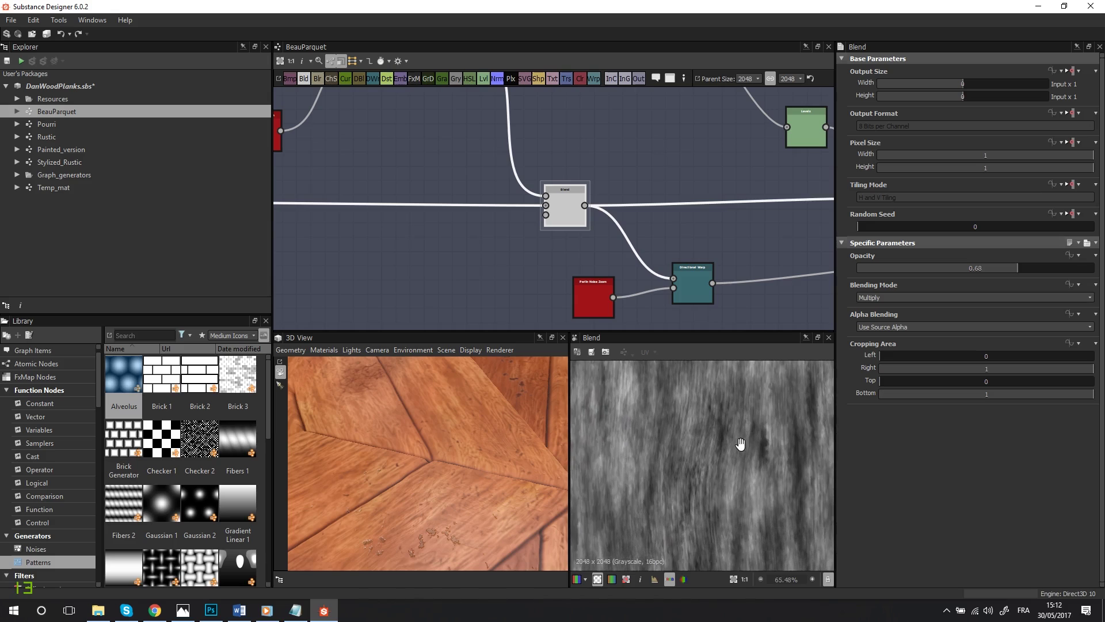
Step: Preview the Directional Warp downstream of the Multiply Blend, and examine its wavy grain and a single wood knot up close
{"action": "middle_click_drag", "start_coordinate": [659, 213], "coordinate": [476, 242]}
{"action": "scroll", "coordinate": [483, 180], "scroll_direction": "down", "scroll_amount": 3}
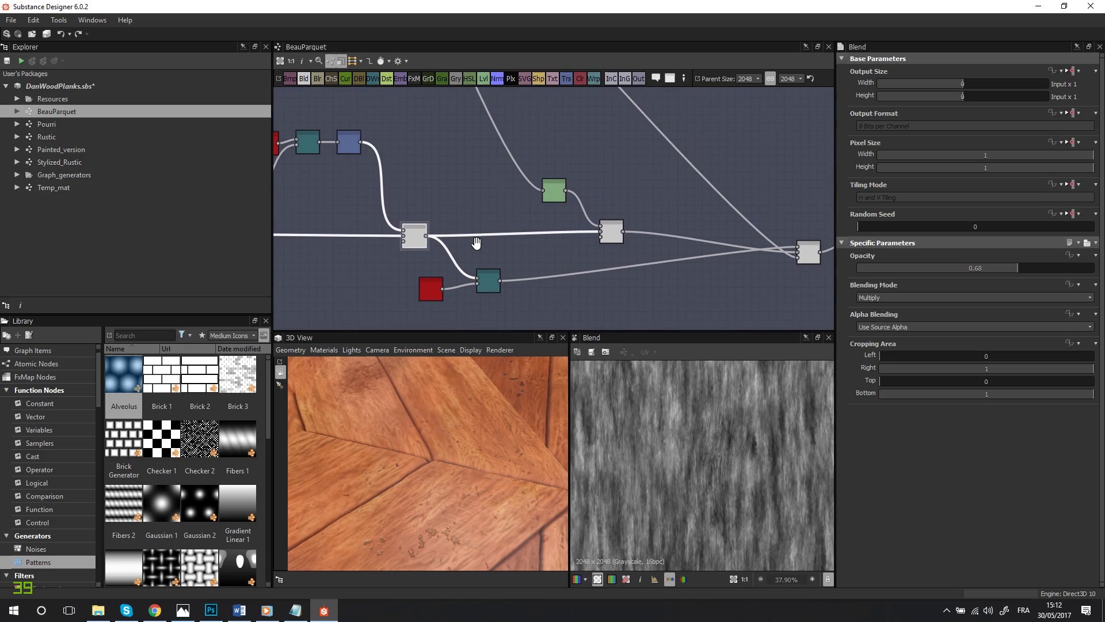
{"action": "middle_click_drag", "start_coordinate": [496, 288], "coordinate": [455, 190]}
{"action": "scroll", "coordinate": [457, 196], "scroll_direction": "up", "scroll_amount": 3}
{"action": "double_click", "coordinate": [472, 250]}
{"action": "scroll", "coordinate": [735, 495], "scroll_direction": "down", "scroll_amount": 2}
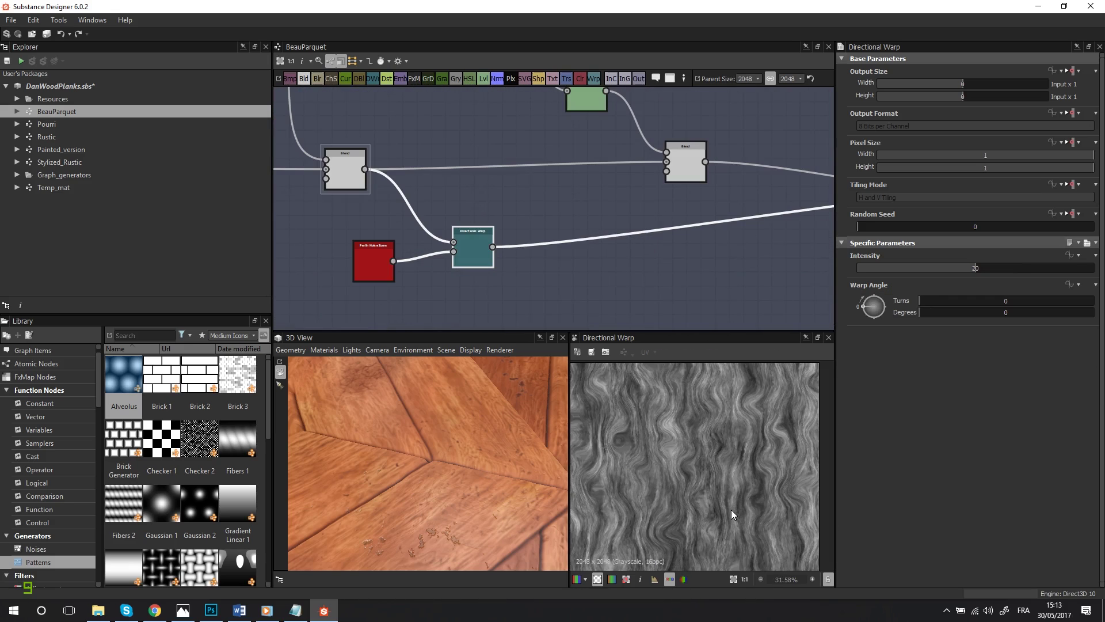
{"action": "scroll", "coordinate": [665, 506], "scroll_direction": "up", "scroll_amount": 4}
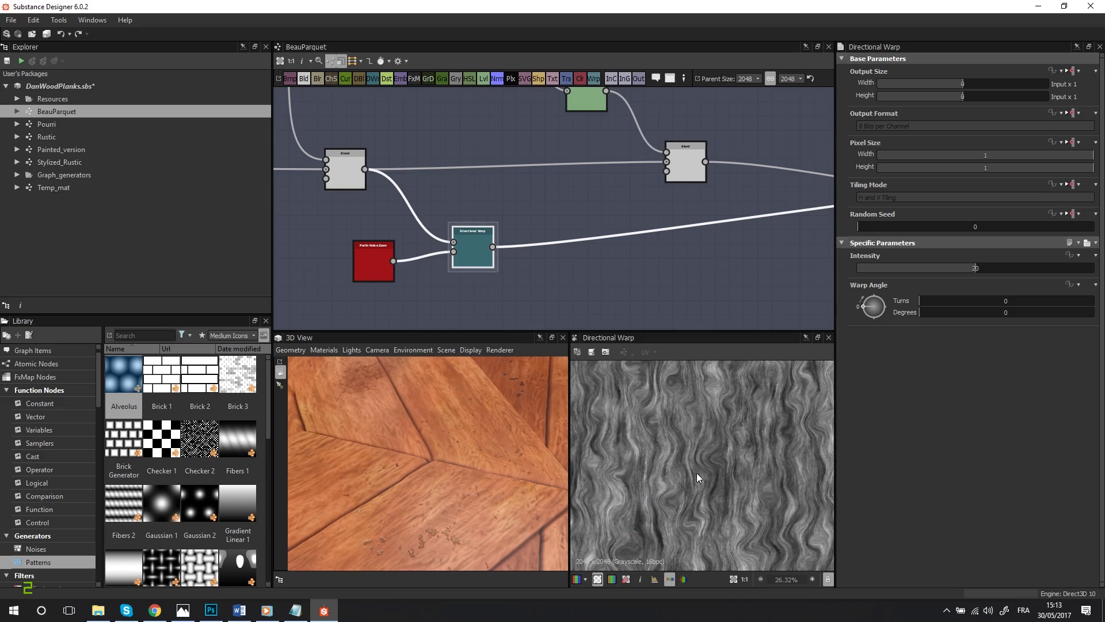
{"action": "scroll", "coordinate": [693, 492], "scroll_direction": "down", "scroll_amount": 4}
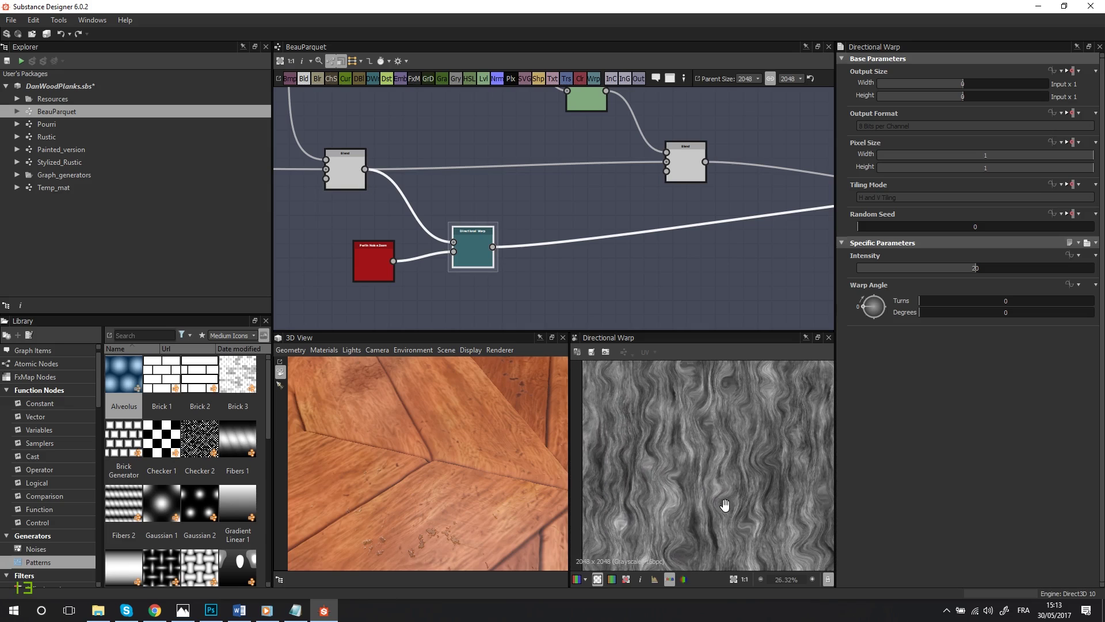
{"action": "scroll", "coordinate": [701, 421], "scroll_direction": "up", "scroll_amount": 5}
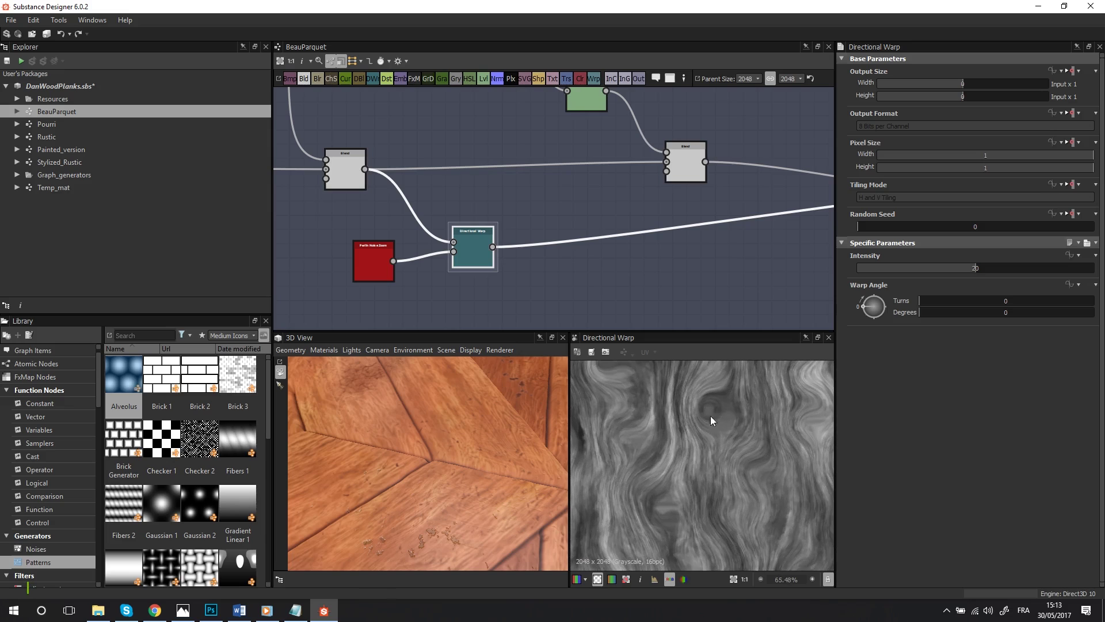
{"action": "scroll", "coordinate": [719, 399], "scroll_direction": "up", "scroll_amount": 7}
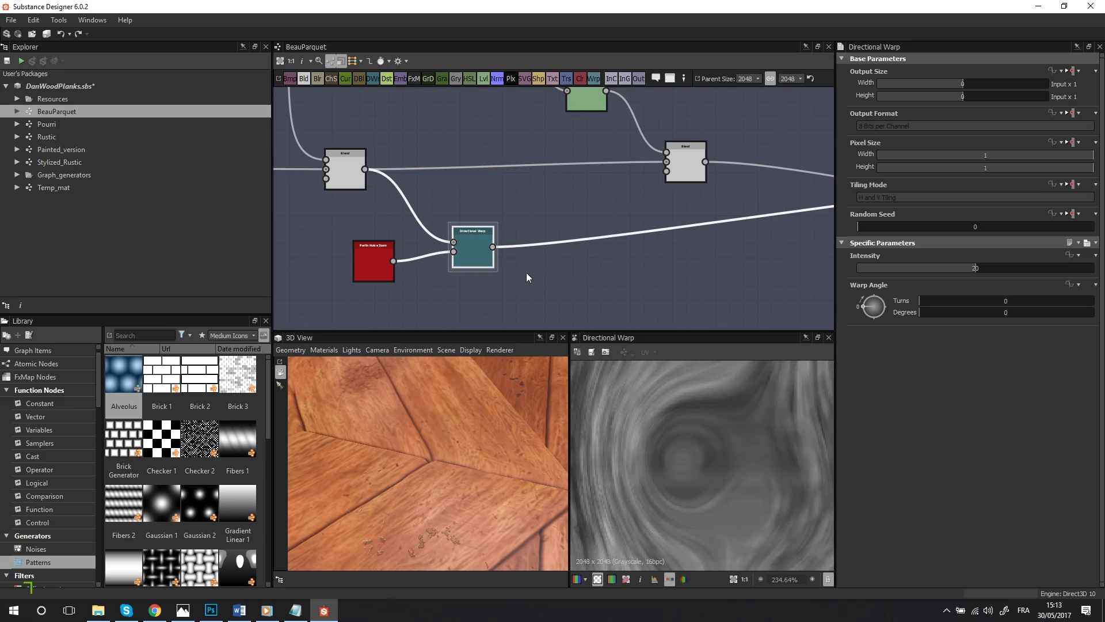
Step: Move the Perlin Noise Zoom node slightly closer below the downstream Directional Warp, and preview its noise at the knot's location
{"action": "middle_click_drag", "start_coordinate": [526, 271], "coordinate": [569, 255]}
{"action": "scroll", "coordinate": [523, 226], "scroll_direction": "up", "scroll_amount": 3}
{"action": "scroll", "coordinate": [523, 226], "scroll_direction": "down", "scroll_amount": 2}
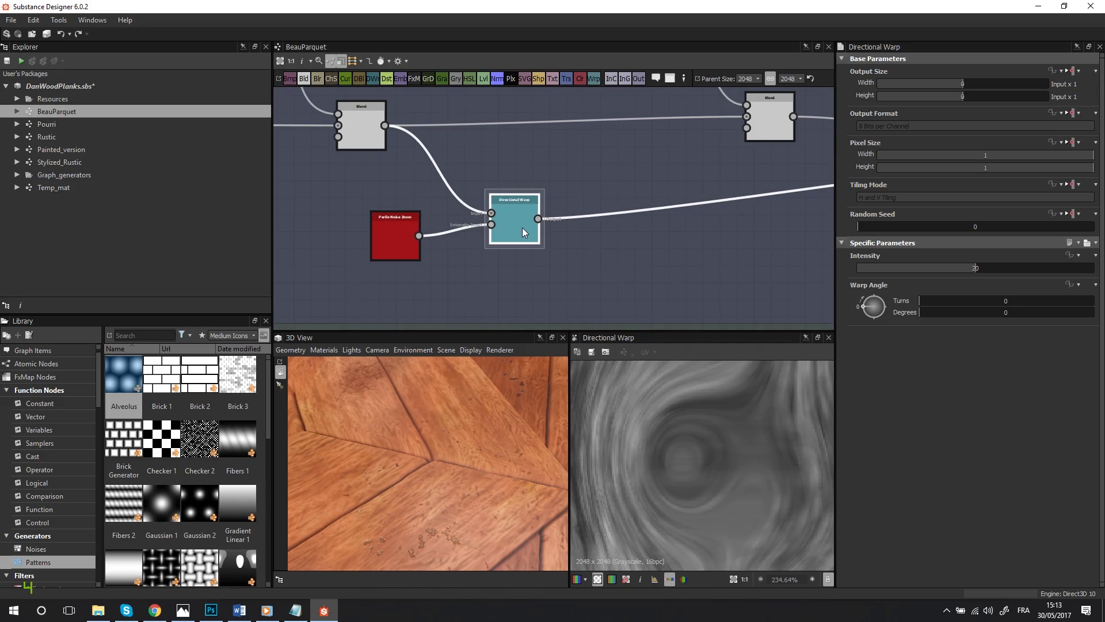
{"action": "left_click_drag", "start_coordinate": [390, 247], "coordinate": [406, 271]}
{"action": "double_click", "coordinate": [406, 270]}
{"action": "scroll", "coordinate": [708, 451], "scroll_direction": "down", "scroll_amount": 5}
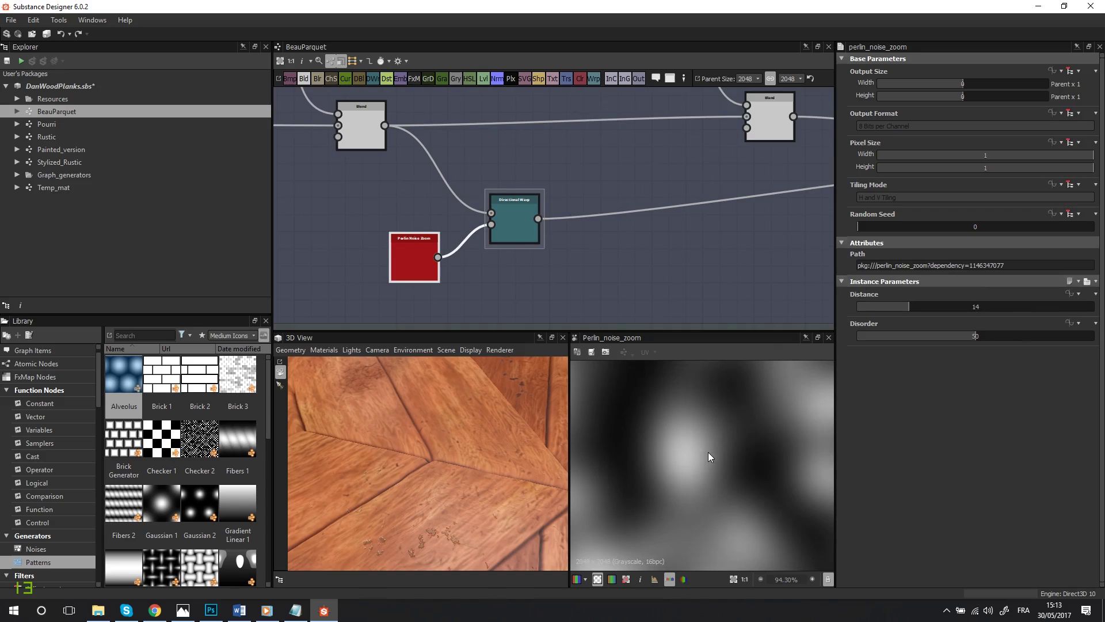
Step: Preview the downstream Directional Warp again, and examine how its noise input bends the fibres into knots
{"action": "double_click", "coordinate": [525, 227]}
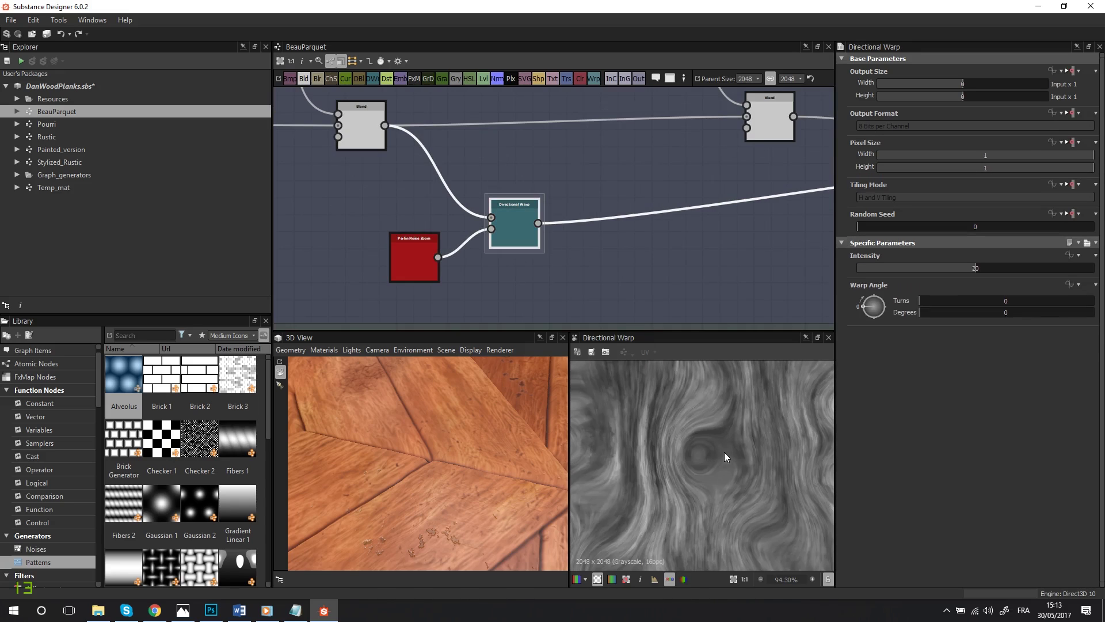
{"action": "scroll", "coordinate": [661, 233], "scroll_direction": "down", "scroll_amount": 2}
{"action": "middle_click_drag", "start_coordinate": [661, 233], "coordinate": [523, 237]}
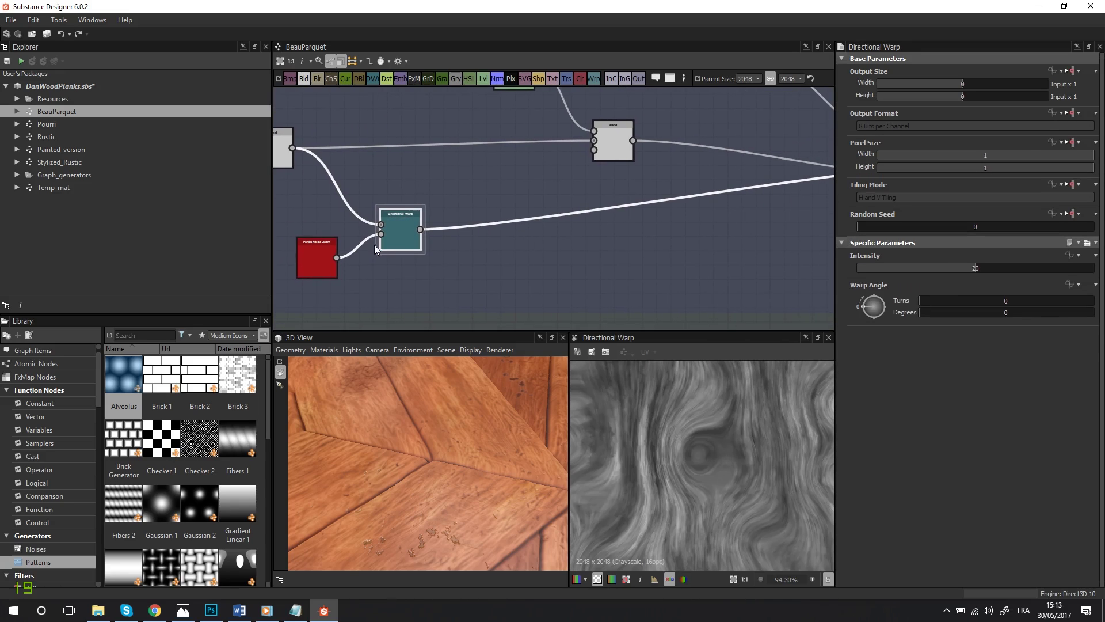
{"action": "scroll", "coordinate": [772, 449], "scroll_direction": "up", "scroll_amount": 5}
{"action": "middle_click_drag", "start_coordinate": [707, 457], "coordinate": [790, 453]}
{"action": "scroll", "coordinate": [679, 476], "scroll_direction": "down", "scroll_amount": 5}
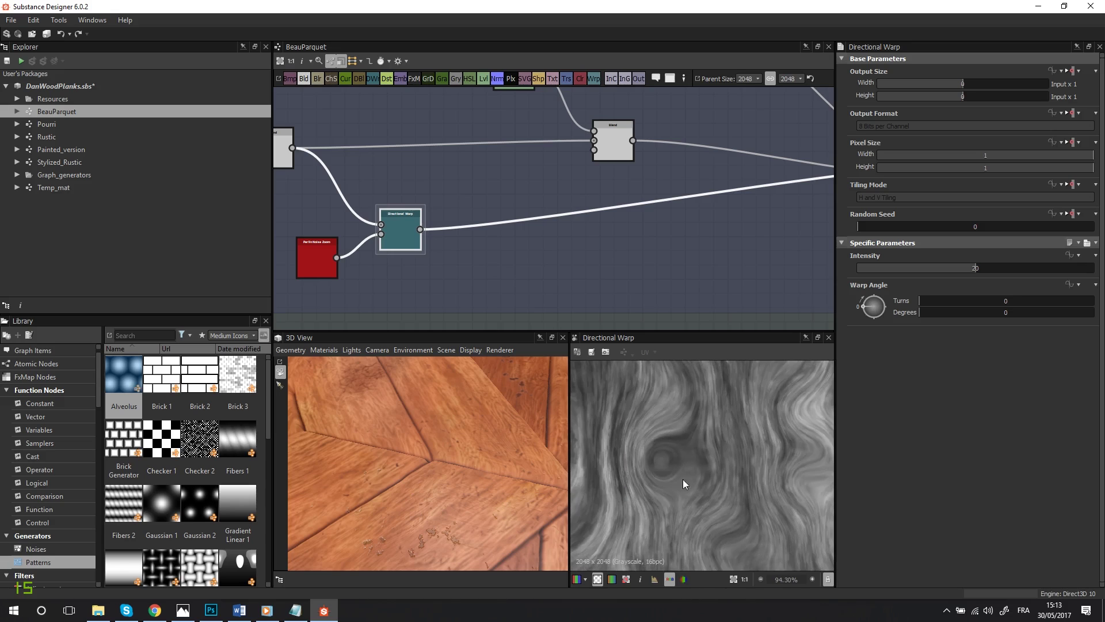
{"action": "scroll", "coordinate": [682, 479], "scroll_direction": "down", "scroll_amount": 4}
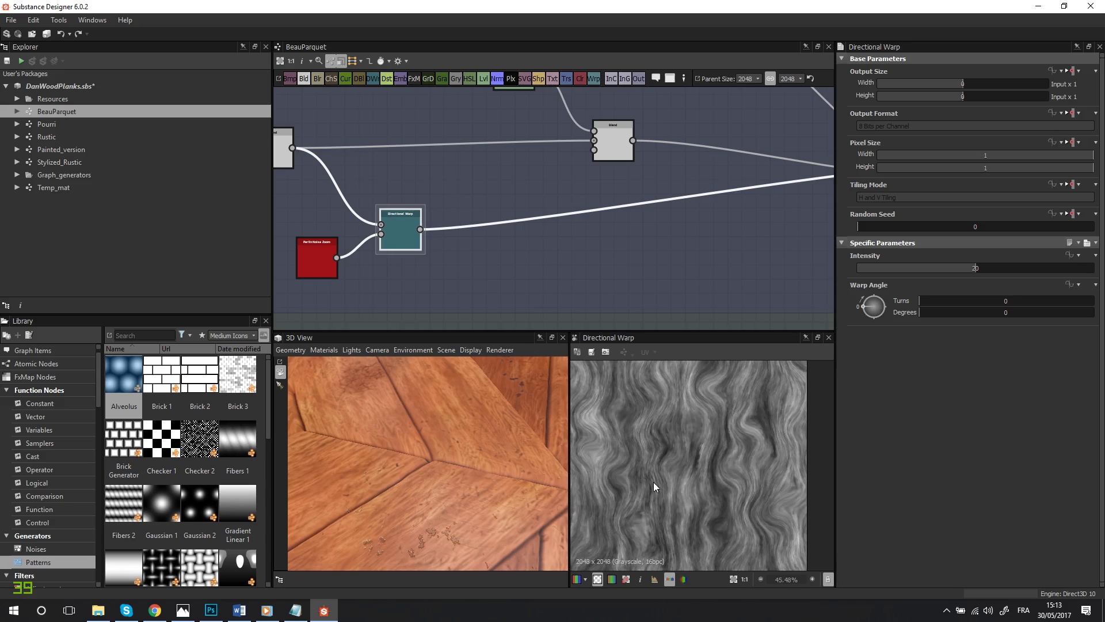
{"action": "scroll", "coordinate": [654, 482], "scroll_direction": "up", "scroll_amount": 7}
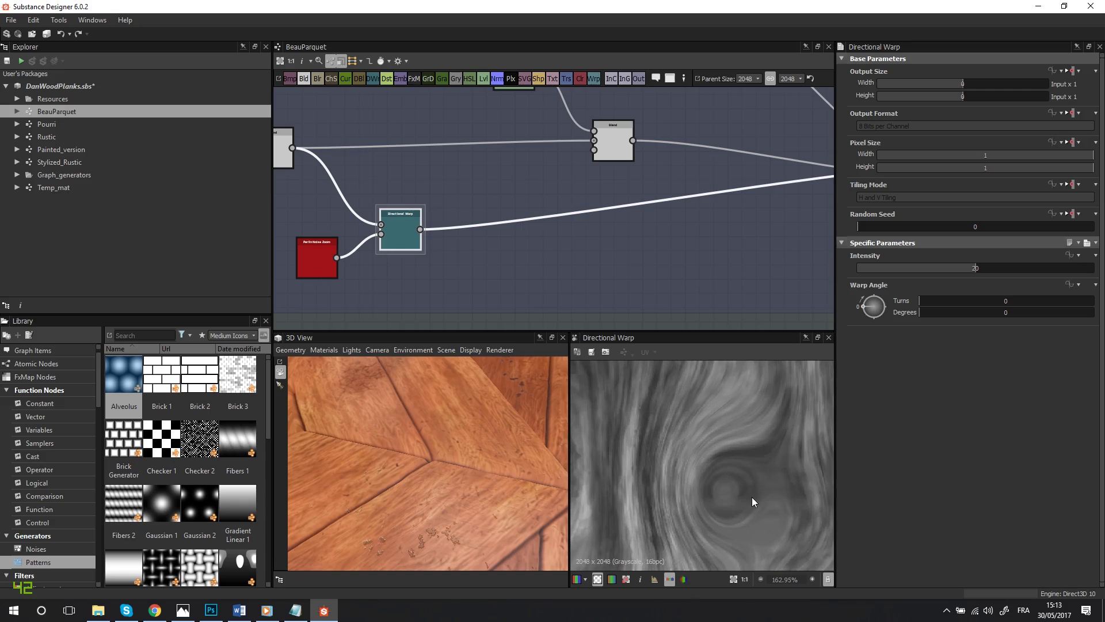
{"action": "middle_click_drag", "start_coordinate": [751, 496], "coordinate": [864, 484]}
{"action": "scroll", "coordinate": [690, 414], "scroll_direction": "up", "scroll_amount": 2}
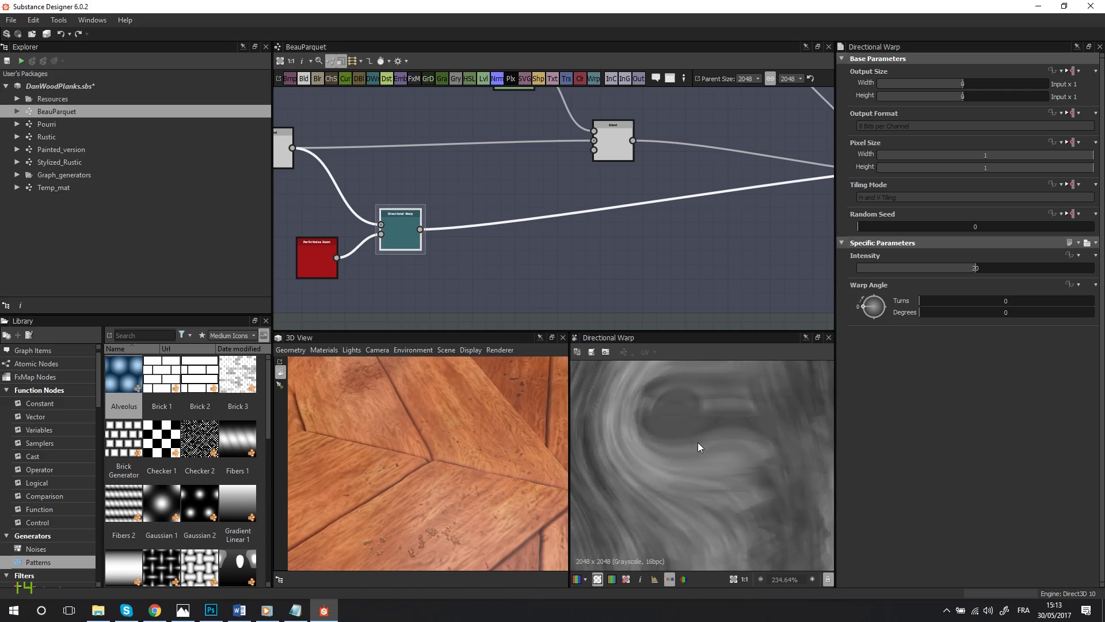
Step: Preview the Subtract Blend and its Levels input, and compare the dark knot spots with the Directional Warp's bent fibres
{"action": "scroll", "coordinate": [696, 449], "scroll_direction": "down", "scroll_amount": 5}
{"action": "middle_click_drag", "start_coordinate": [696, 481], "coordinate": [561, 395]}
{"action": "scroll", "coordinate": [713, 458], "scroll_direction": "up", "scroll_amount": 2}
{"action": "scroll", "coordinate": [599, 224], "scroll_direction": "down", "scroll_amount": 3}
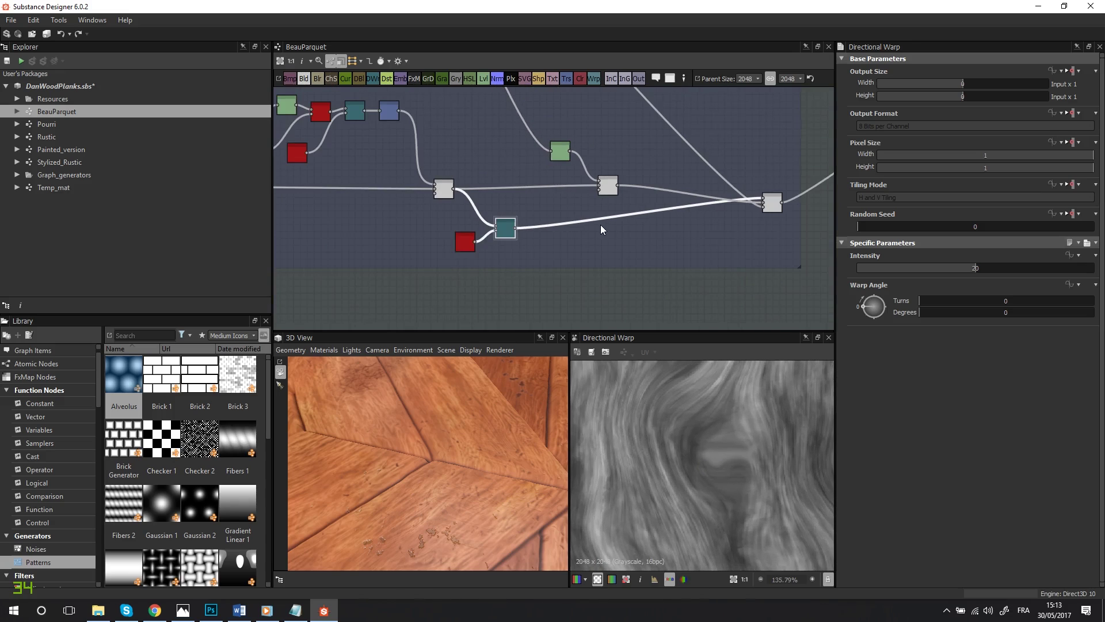
{"action": "scroll", "coordinate": [587, 210], "scroll_direction": "up", "scroll_amount": 3}
{"action": "left_click", "coordinate": [549, 244]}
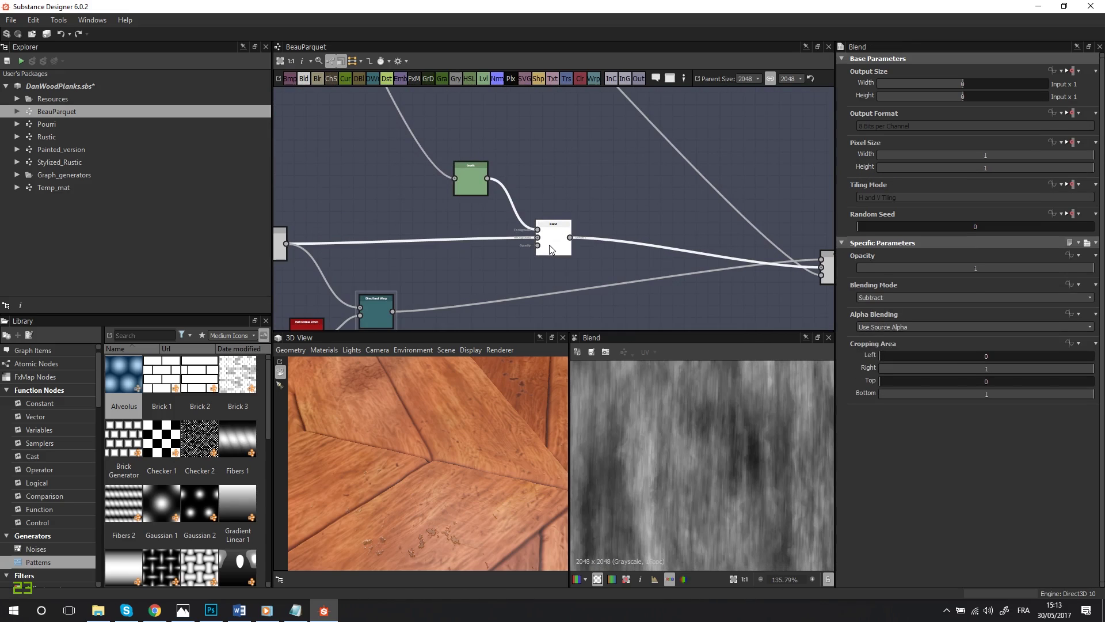
{"action": "left_click", "coordinate": [459, 175]}
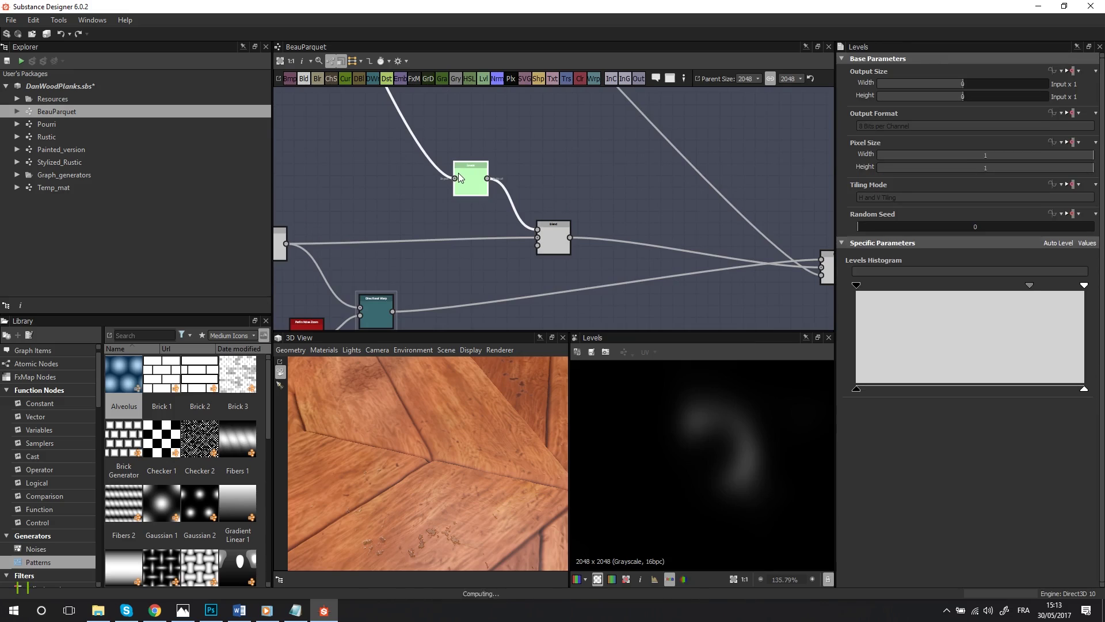
{"action": "left_click", "coordinate": [551, 243]}
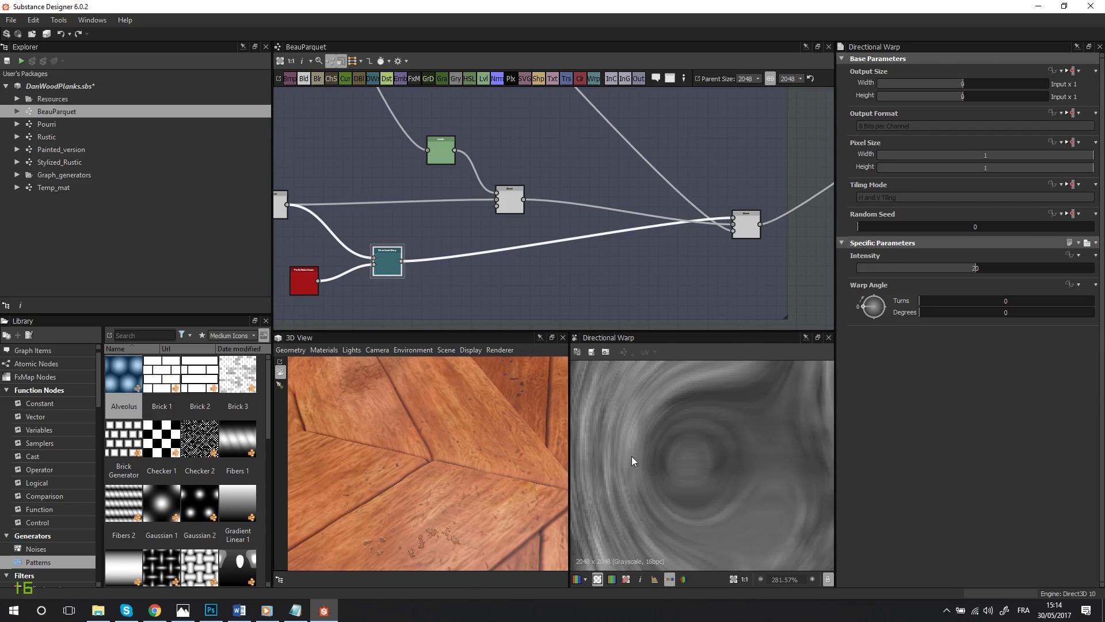
{"action": "left_click", "coordinate": [510, 200]}
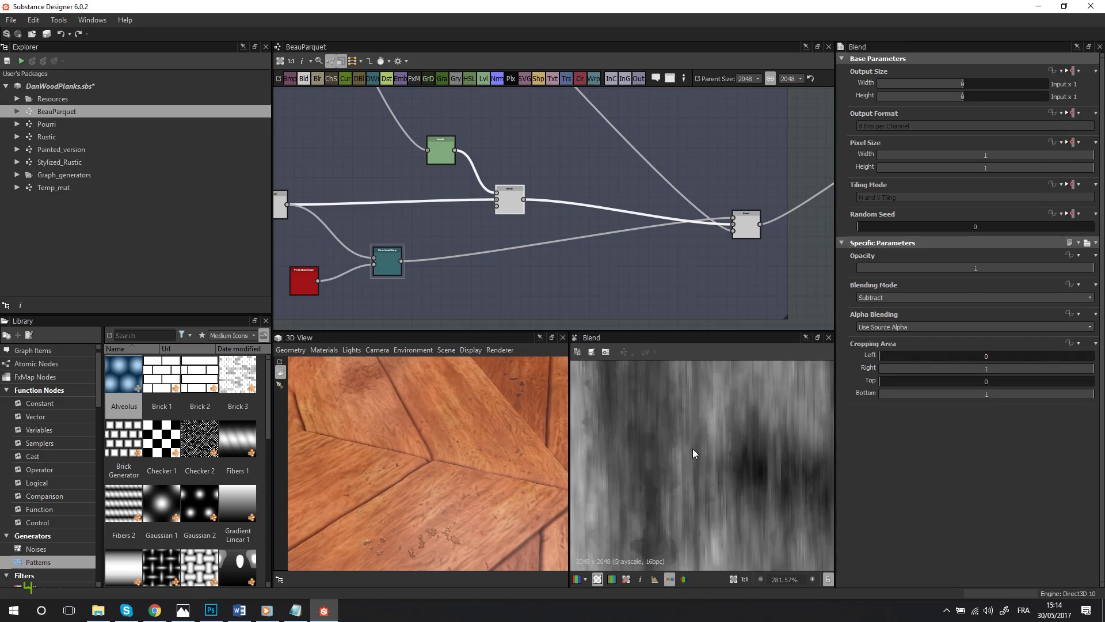
Step: Preview the Copy Blend that merges the Directional Warp with the Subtract Blend, and examine the knot area up close
{"action": "left_click", "coordinate": [746, 233]}
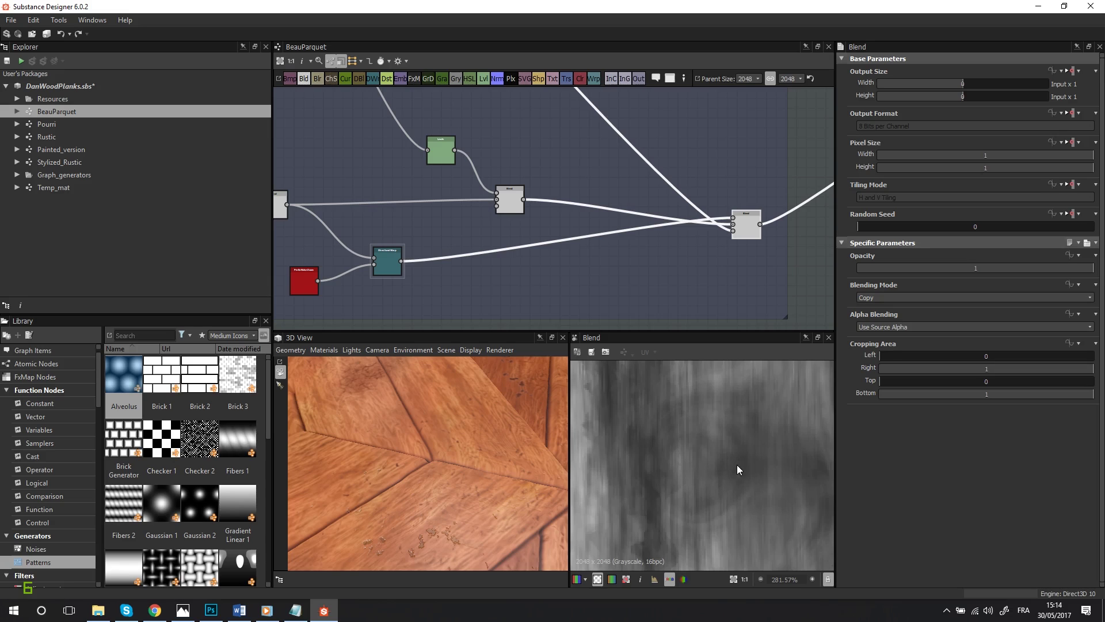
{"action": "scroll", "coordinate": [711, 453], "scroll_direction": "up", "scroll_amount": 2}
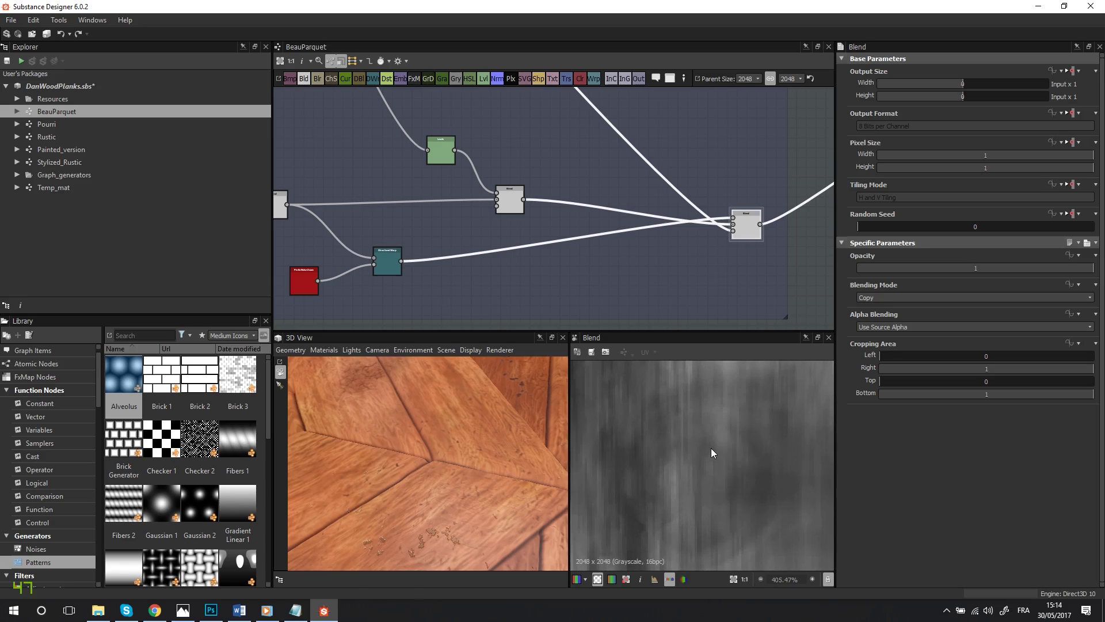
{"action": "scroll", "coordinate": [700, 459], "scroll_direction": "down", "scroll_amount": 1}
Step: Preview the Directional Warp ending the lower branch of the Knots and deformations frame, and examine its whole pattern
{"action": "scroll", "coordinate": [711, 257], "scroll_direction": "down", "scroll_amount": 5}
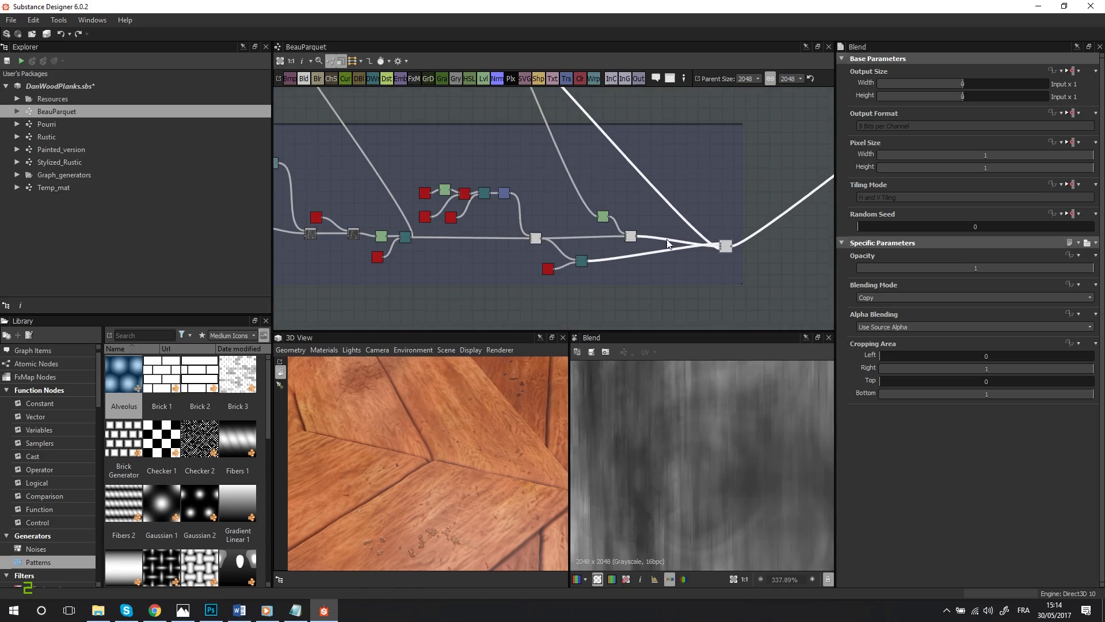
{"action": "middle_click_drag", "start_coordinate": [650, 234], "coordinate": [575, 264]}
{"action": "scroll", "coordinate": [570, 233], "scroll_direction": "down", "scroll_amount": 3}
{"action": "middle_click_drag", "start_coordinate": [454, 190], "coordinate": [610, 320]}
{"action": "scroll", "coordinate": [595, 247], "scroll_direction": "up", "scroll_amount": 3}
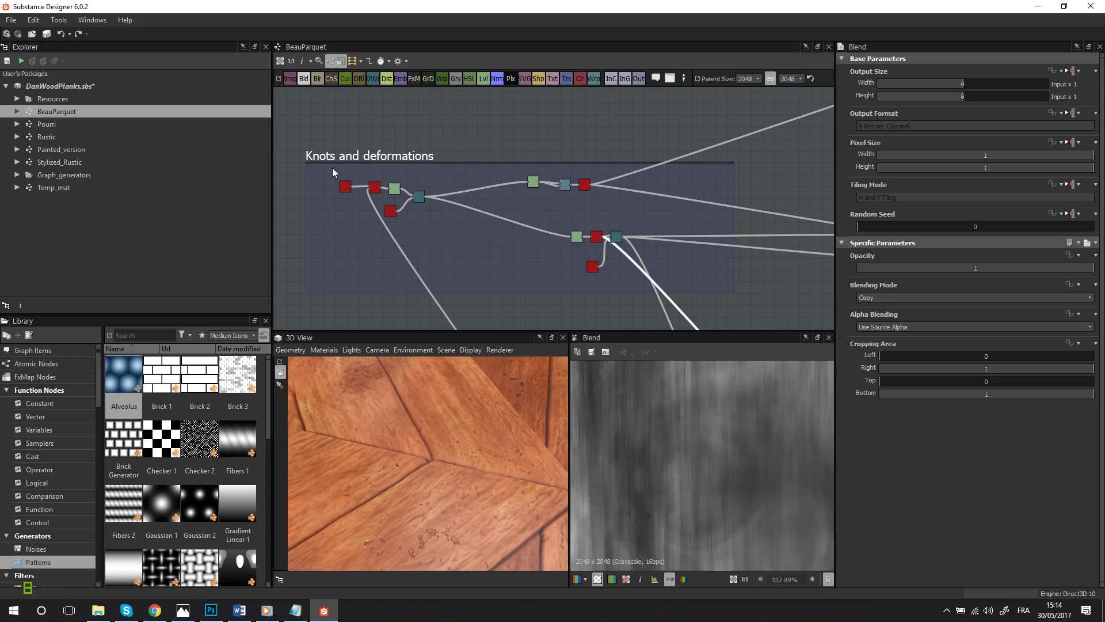
{"action": "scroll", "coordinate": [336, 178], "scroll_direction": "up", "scroll_amount": 3}
{"action": "scroll", "coordinate": [357, 201], "scroll_direction": "up", "scroll_amount": 4}
{"action": "scroll", "coordinate": [662, 271], "scroll_direction": "down", "scroll_amount": 5}
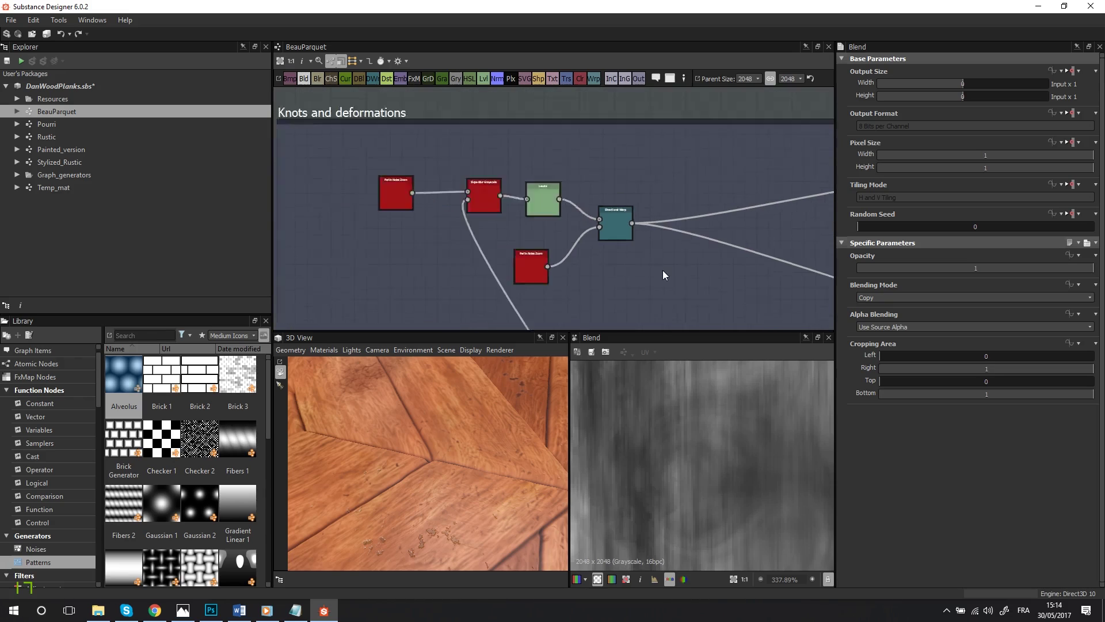
{"action": "middle_click_drag", "start_coordinate": [666, 269], "coordinate": [342, 192]}
{"action": "double_click", "coordinate": [596, 228]}
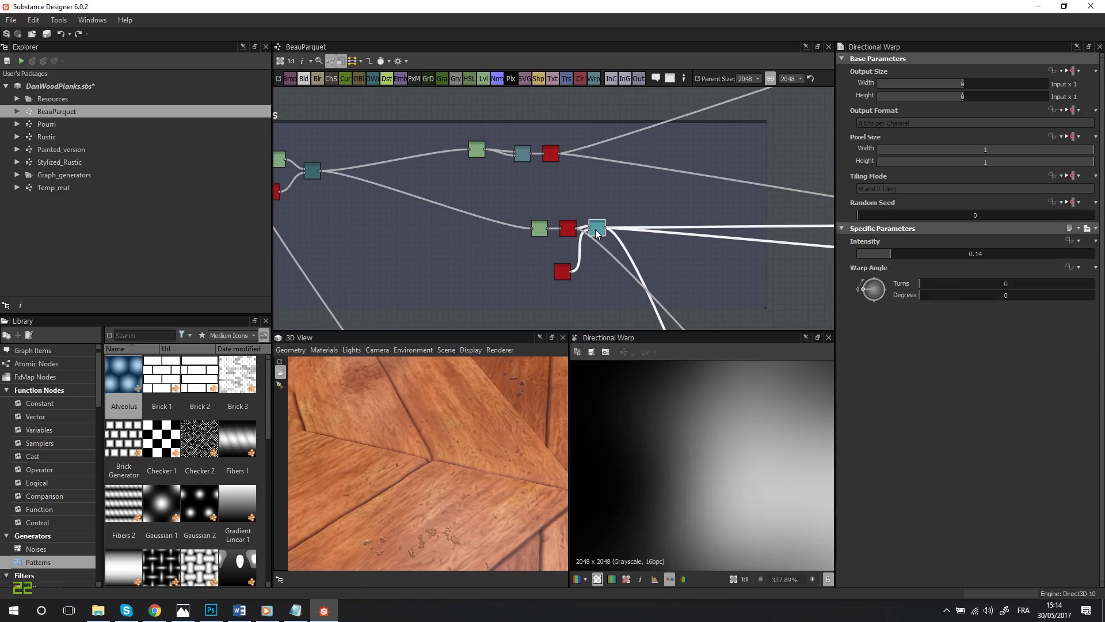
{"action": "scroll", "coordinate": [734, 450], "scroll_direction": "down", "scroll_amount": 10}
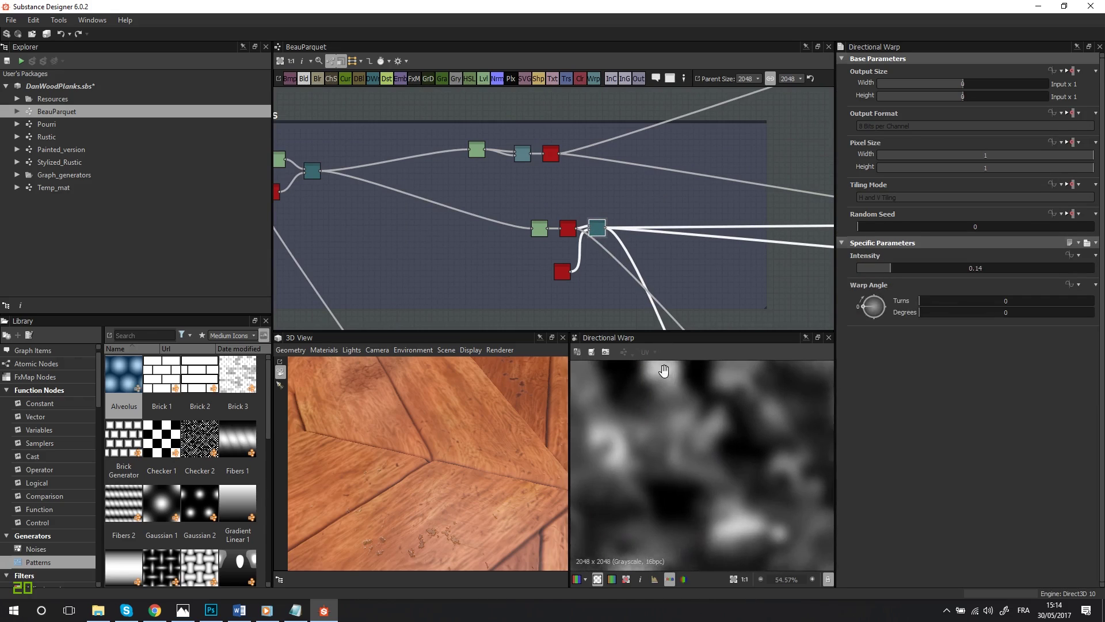
{"action": "scroll", "coordinate": [697, 468], "scroll_direction": "up", "scroll_amount": 1}
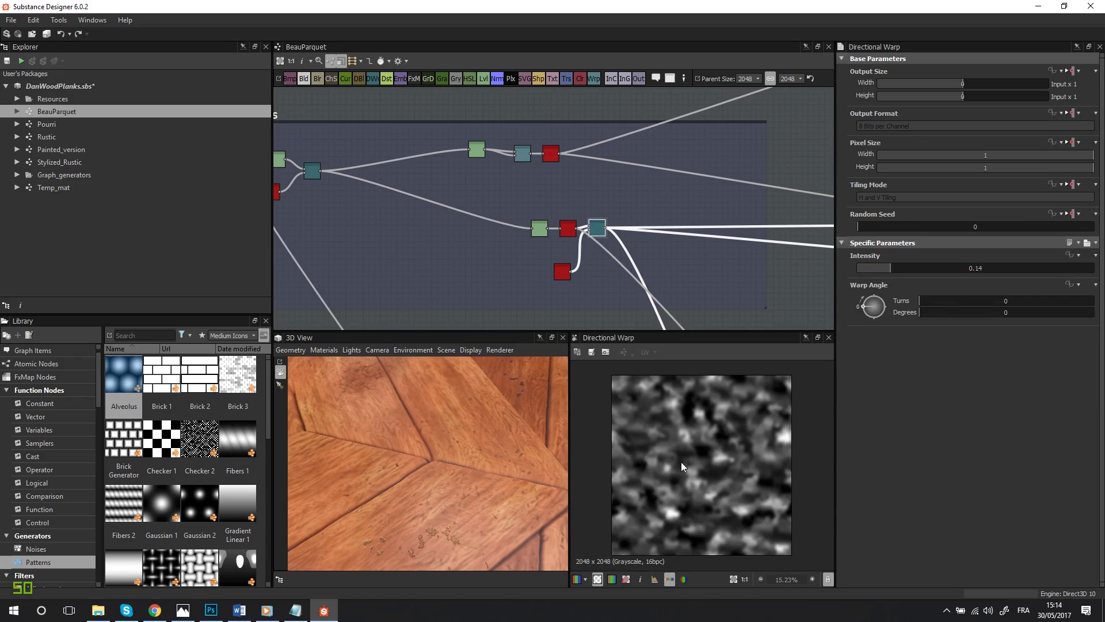
Step: Preview the Perlin Noise Zoom that starts the Knots and deformations frame, and the Slope Blur Grayscale it feeds
{"action": "double_click", "coordinate": [549, 155]}
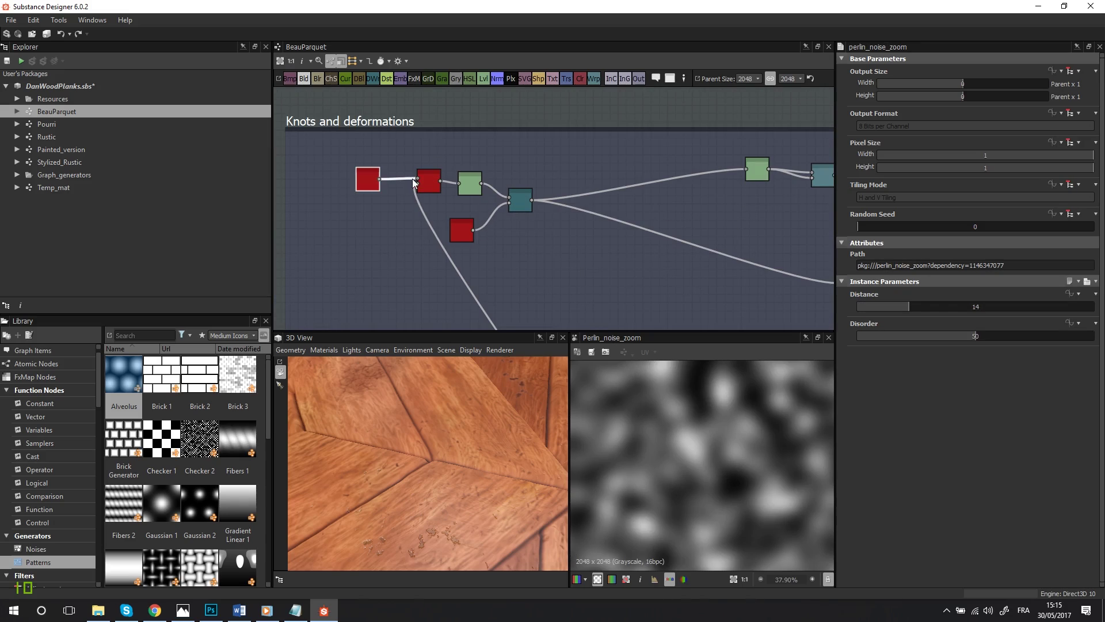
{"action": "scroll", "coordinate": [437, 190], "scroll_direction": "up", "scroll_amount": 3}
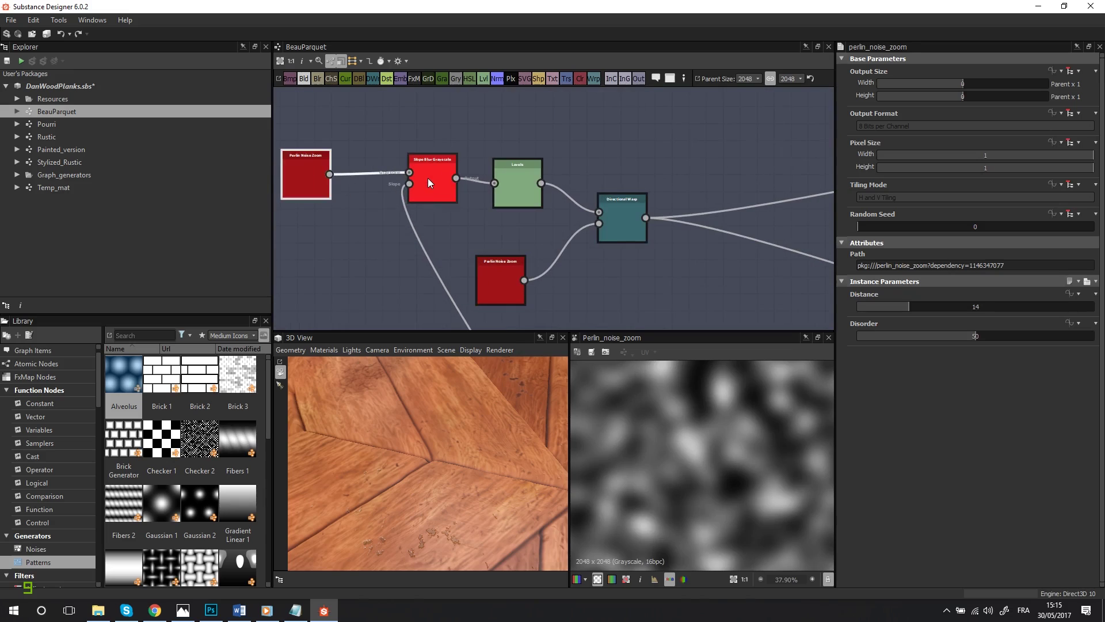
{"action": "double_click", "coordinate": [427, 177]}
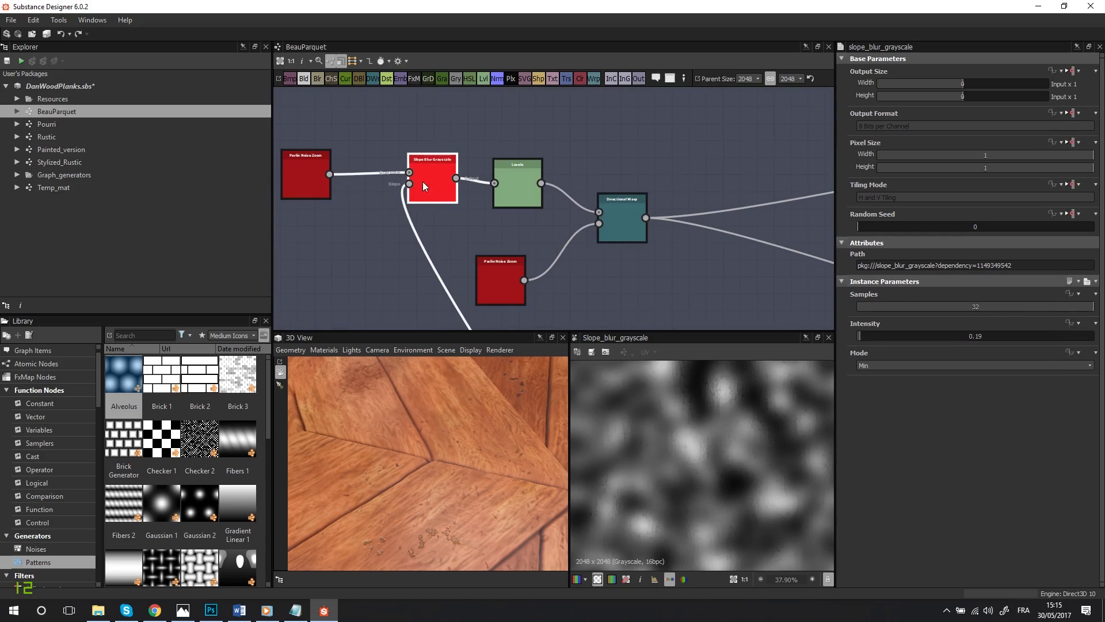
Step: Trace the links running from the Knots and deformations frame to the base texture and the nodes downstream
{"action": "scroll", "coordinate": [444, 189], "scroll_direction": "down", "scroll_amount": 3}
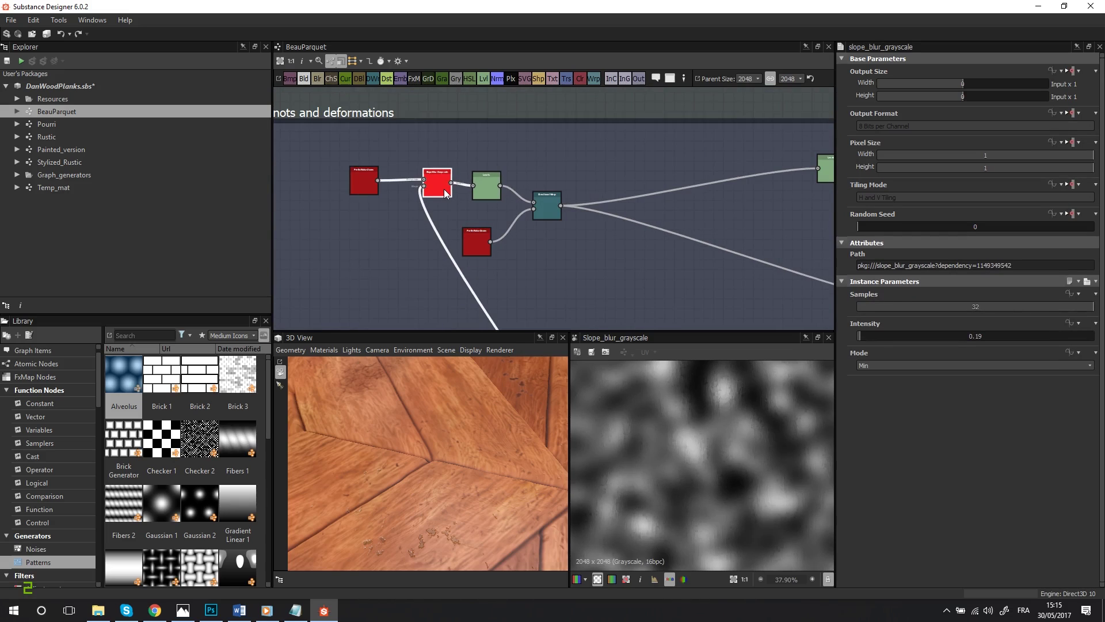
{"action": "scroll", "coordinate": [530, 248], "scroll_direction": "down", "scroll_amount": 6}
{"action": "middle_click_drag", "start_coordinate": [739, 177], "coordinate": [335, 161]}
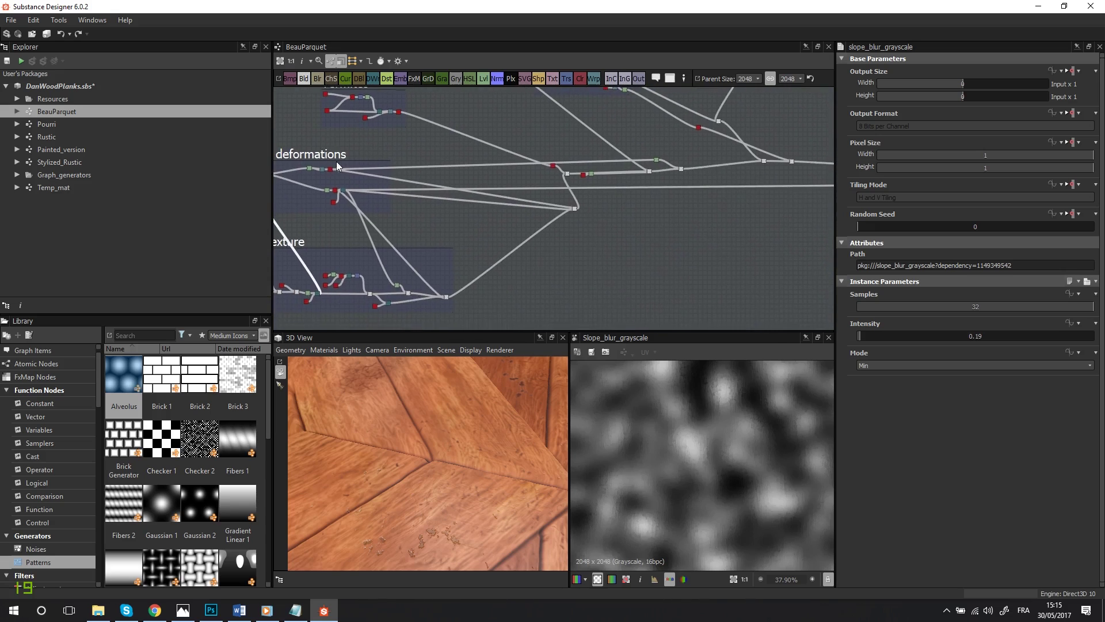
{"action": "middle_click_drag", "start_coordinate": [581, 113], "coordinate": [483, 265]}
{"action": "scroll", "coordinate": [482, 265], "scroll_direction": "up", "scroll_amount": 3}
{"action": "scroll", "coordinate": [482, 265], "scroll_direction": "up", "scroll_amount": 1}
{"action": "scroll", "coordinate": [584, 196], "scroll_direction": "up", "scroll_amount": 7}
{"action": "middle_click_drag", "start_coordinate": [716, 257], "coordinate": [568, 292]}
{"action": "scroll", "coordinate": [580, 173], "scroll_direction": "down", "scroll_amount": 1}
{"action": "middle_click_drag", "start_coordinate": [558, 164], "coordinate": [579, 253]}
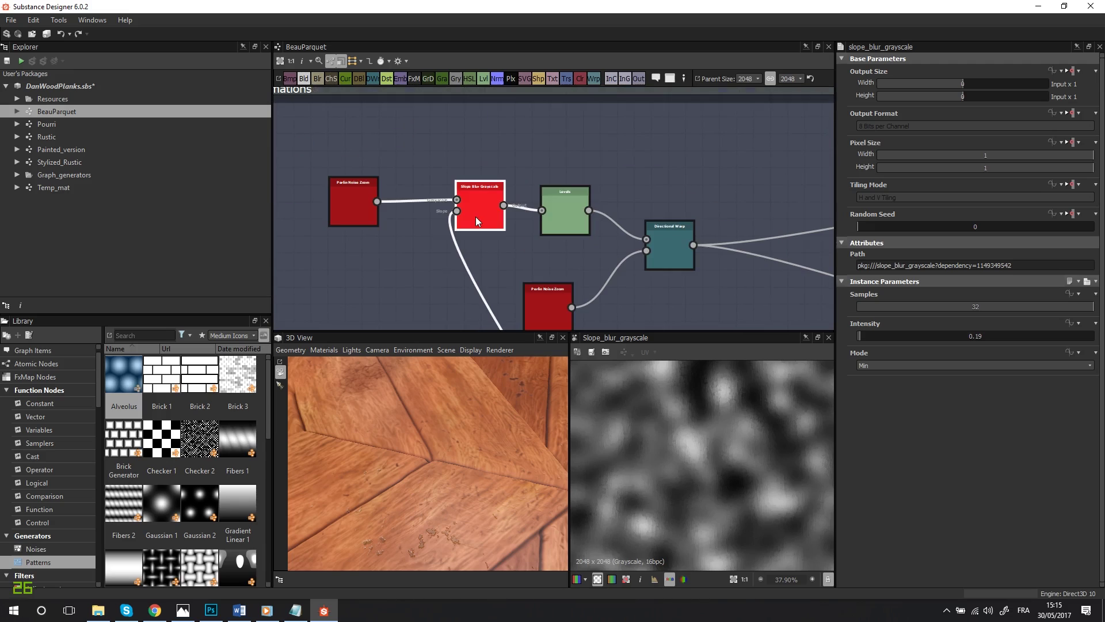
Step: Examine a bright spot of the Slope Blur Grayscale output up close for fibre detail
{"action": "scroll", "coordinate": [710, 475], "scroll_direction": "up", "scroll_amount": 5}
{"action": "middle_click_drag", "start_coordinate": [672, 443], "coordinate": [715, 488]}
{"action": "scroll", "coordinate": [729, 484], "scroll_direction": "up", "scroll_amount": 6}
{"action": "scroll", "coordinate": [729, 484], "scroll_direction": "down", "scroll_amount": 5}
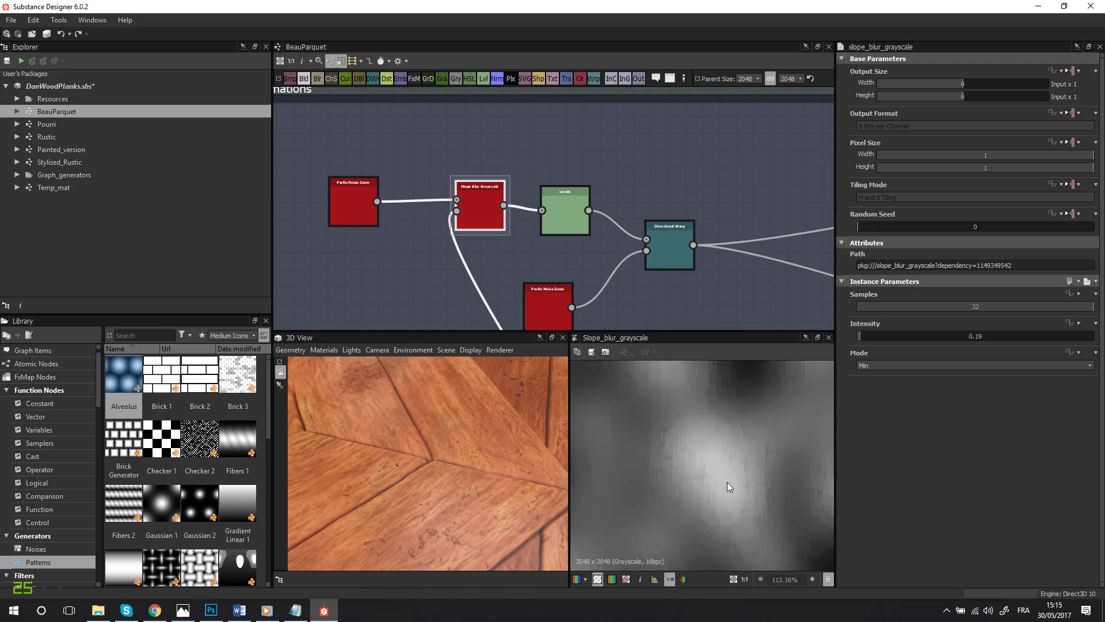
Step: Follow the Slope Blur's slope input back to the Base Texture frame, and preview the Directional Warp that supplies it
{"action": "scroll", "coordinate": [581, 259], "scroll_direction": "down", "scroll_amount": 5}
{"action": "middle_click_drag", "start_coordinate": [576, 241], "coordinate": [495, 112]}
{"action": "scroll", "coordinate": [632, 252], "scroll_direction": "down", "scroll_amount": 5}
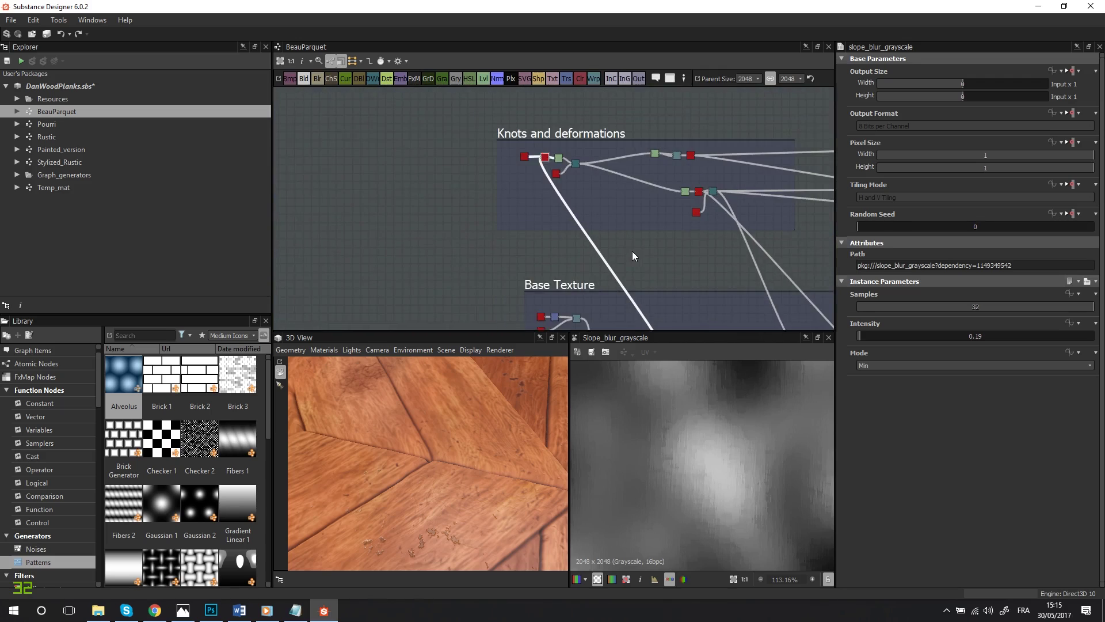
{"action": "middle_click_drag", "start_coordinate": [632, 253], "coordinate": [515, 116]}
{"action": "scroll", "coordinate": [577, 223], "scroll_direction": "up", "scroll_amount": 6}
{"action": "left_click", "coordinate": [526, 271]}
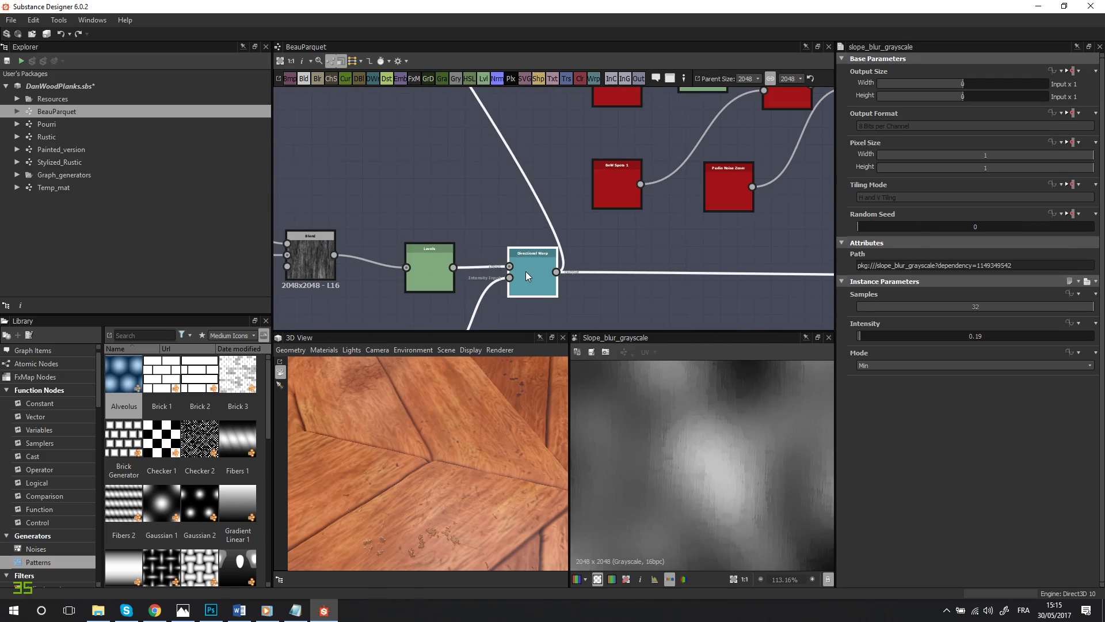
{"action": "double_click", "coordinate": [526, 271]}
{"action": "scroll", "coordinate": [713, 431], "scroll_direction": "down", "scroll_amount": 8}
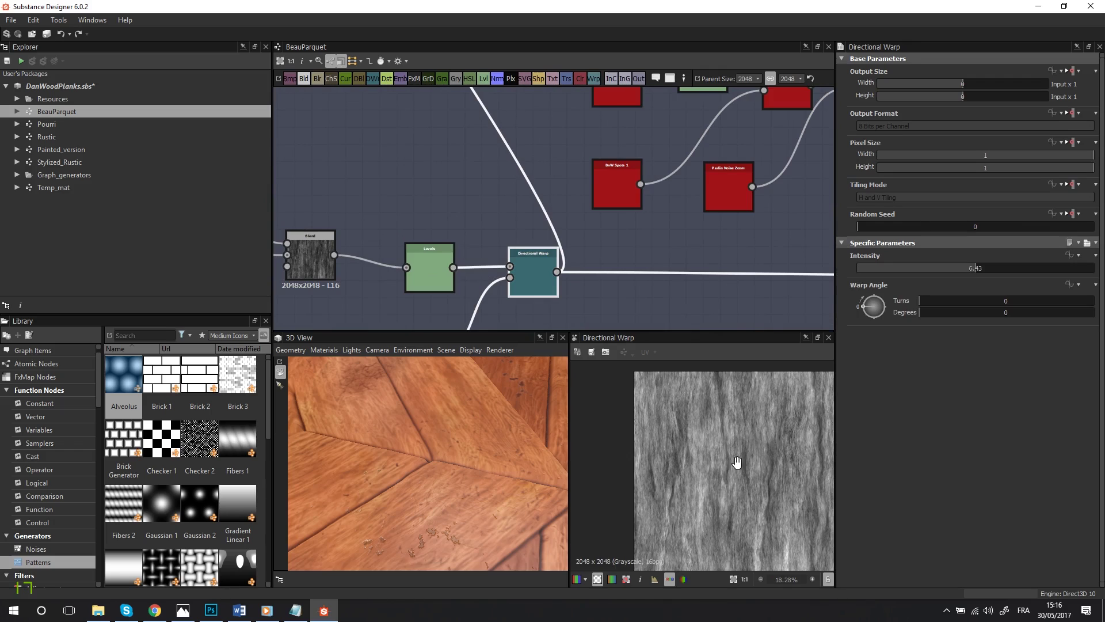
{"action": "middle_click_drag", "start_coordinate": [737, 462], "coordinate": [700, 476]}
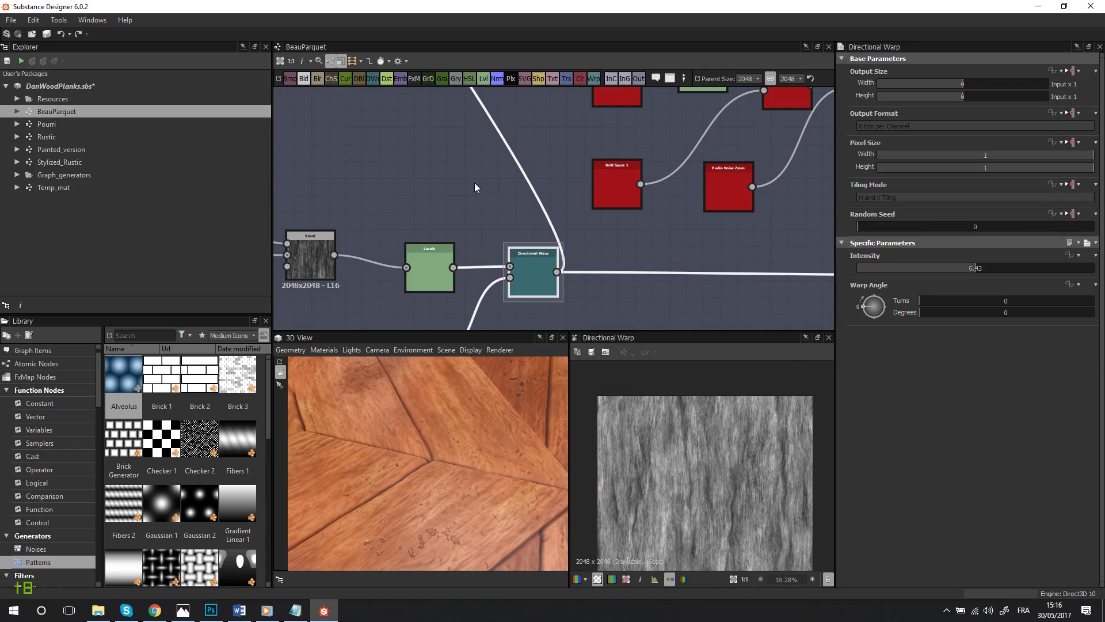
Step: Return to the Knots and deformations frame, and preview the Levels node after the Slope Blur Grayscale
{"action": "middle_click_drag", "start_coordinate": [474, 181], "coordinate": [639, 391]}
{"action": "scroll", "coordinate": [530, 220], "scroll_direction": "down", "scroll_amount": 4}
{"action": "middle_click_drag", "start_coordinate": [530, 220], "coordinate": [677, 484]}
{"action": "middle_click_drag", "start_coordinate": [470, 171], "coordinate": [576, 356]}
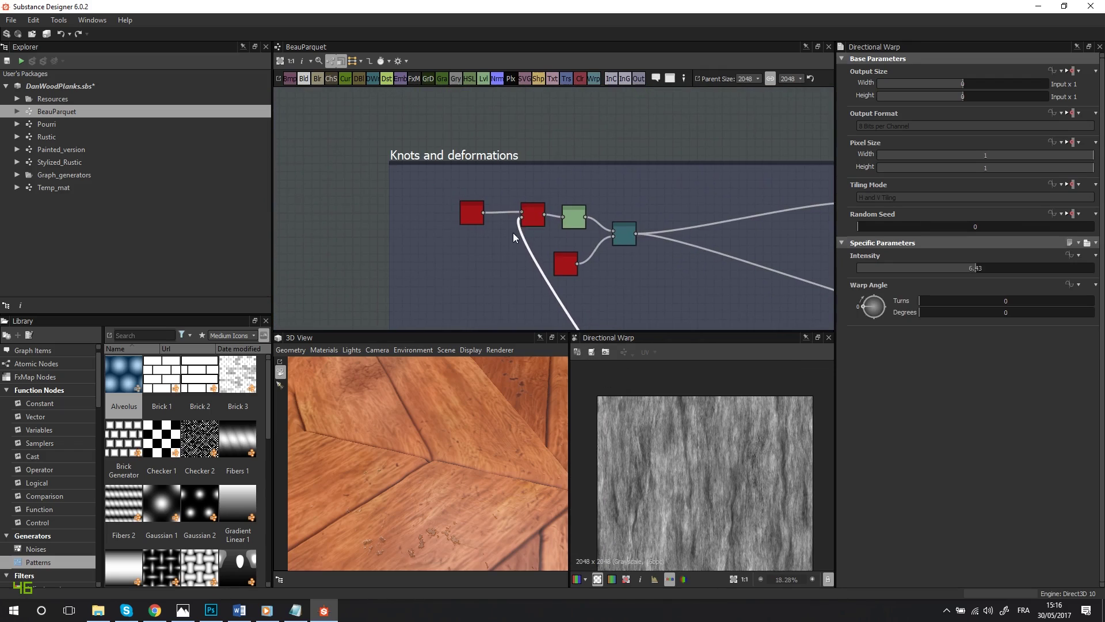
{"action": "scroll", "coordinate": [541, 212], "scroll_direction": "up", "scroll_amount": 3}
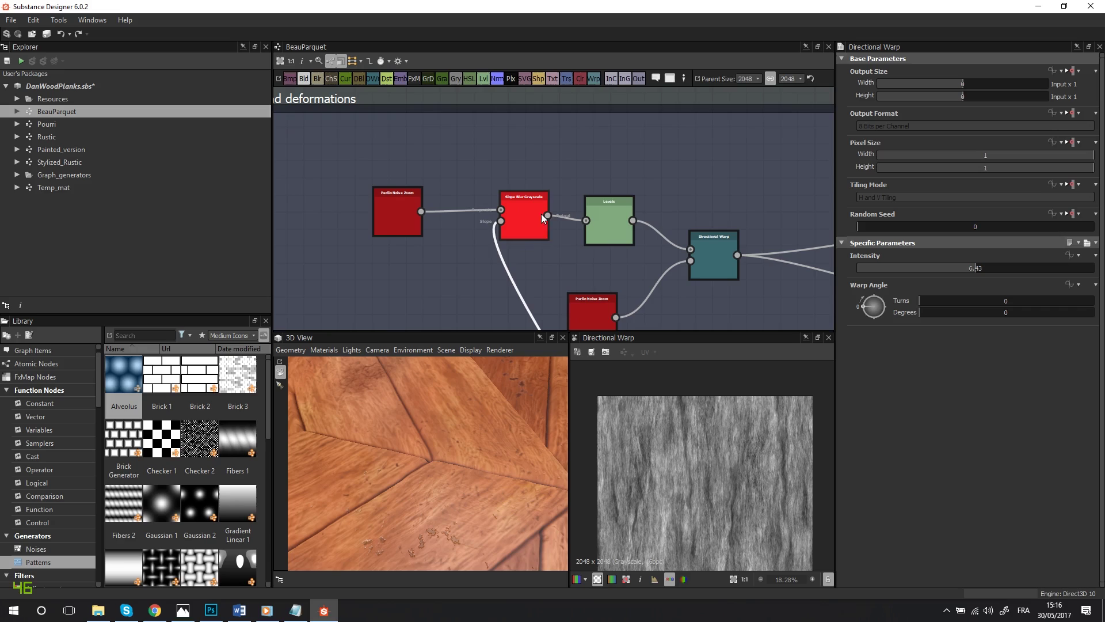
{"action": "double_click", "coordinate": [612, 227]}
{"action": "middle_click_drag", "start_coordinate": [639, 285], "coordinate": [577, 199]}
{"action": "scroll", "coordinate": [667, 463], "scroll_direction": "up", "scroll_amount": 3}
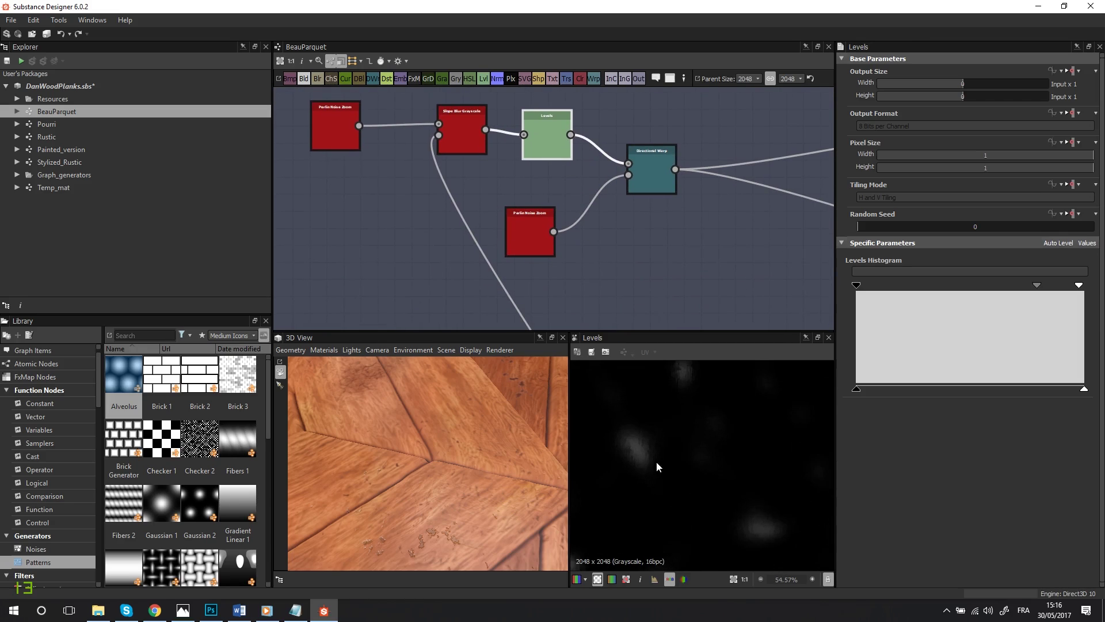
Step: Examine the isolated knot spots of the Levels output one by one, up close and from farther out
{"action": "middle_click_drag", "start_coordinate": [658, 462], "coordinate": [711, 531]}
{"action": "scroll", "coordinate": [681, 457], "scroll_direction": "up", "scroll_amount": 5}
{"action": "scroll", "coordinate": [676, 465], "scroll_direction": "up", "scroll_amount": 6}
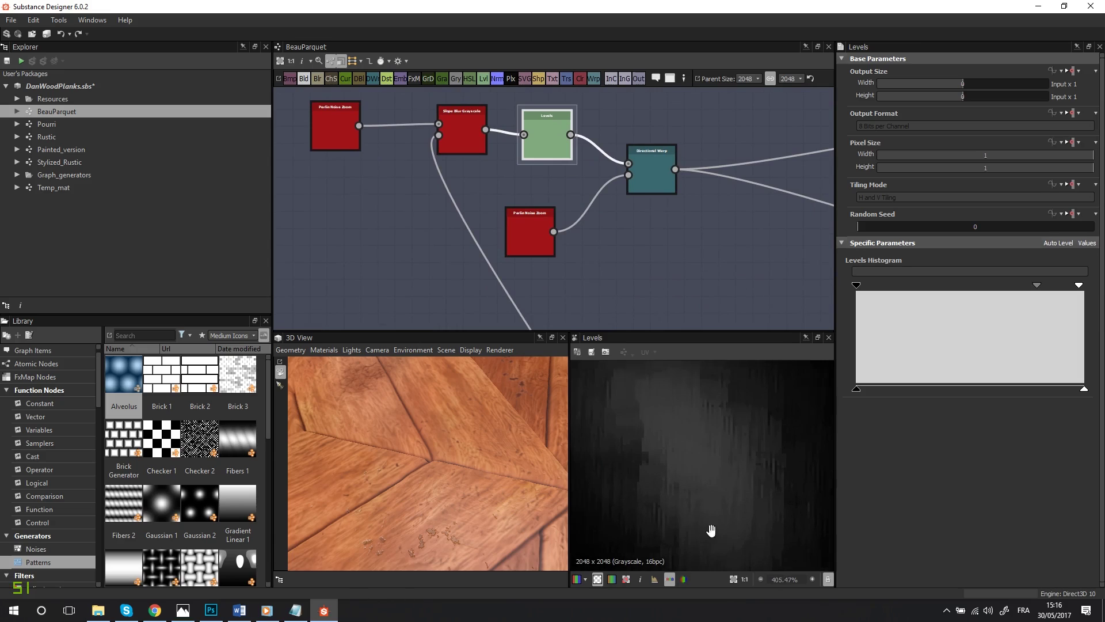
{"action": "scroll", "coordinate": [711, 531], "scroll_direction": "down", "scroll_amount": 10}
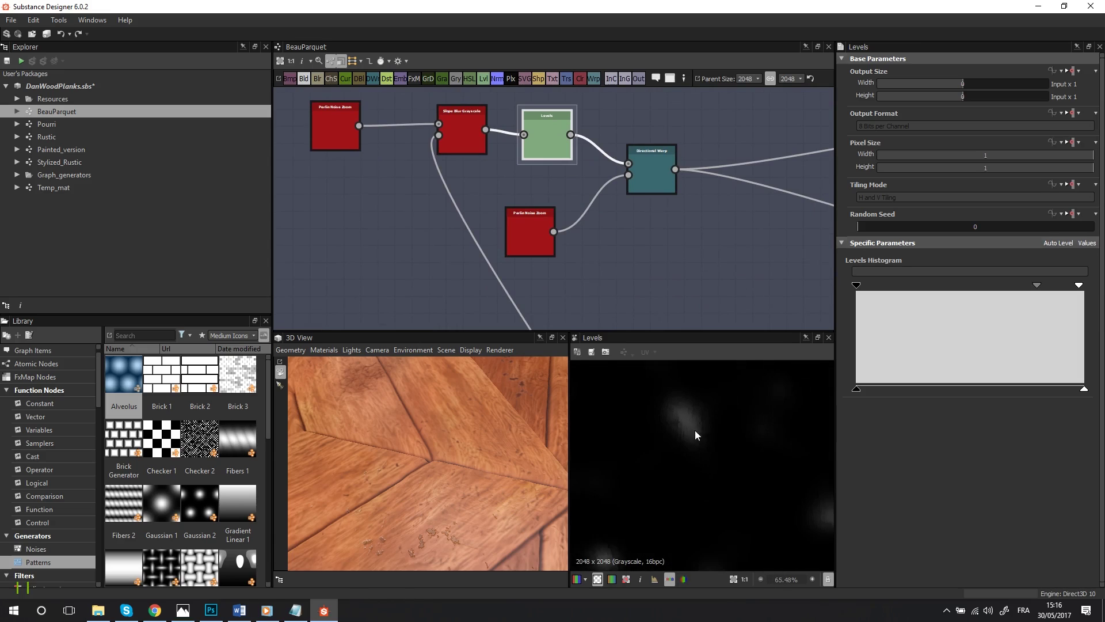
{"action": "middle_click_drag", "start_coordinate": [695, 429], "coordinate": [715, 468]}
{"action": "scroll", "coordinate": [724, 471], "scroll_direction": "up", "scroll_amount": 3}
{"action": "middle_click_drag", "start_coordinate": [644, 470], "coordinate": [723, 444]}
{"action": "middle_click_drag", "start_coordinate": [695, 533], "coordinate": [739, 413]}
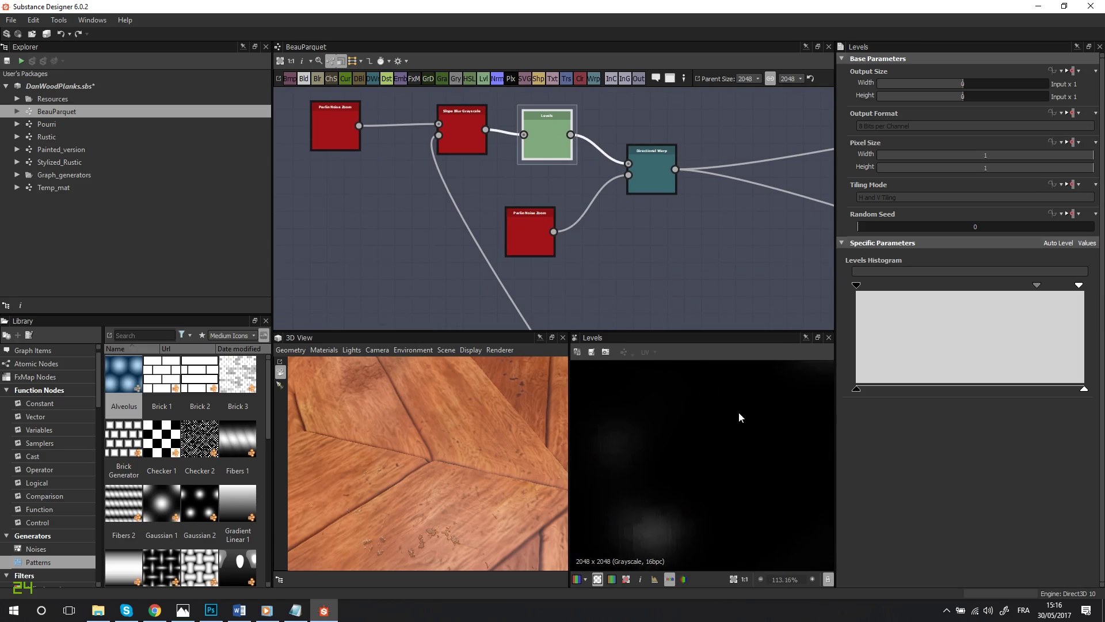
{"action": "scroll", "coordinate": [739, 412], "scroll_direction": "down", "scroll_amount": 3}
{"action": "scroll", "coordinate": [672, 506], "scroll_direction": "up", "scroll_amount": 10}
{"action": "scroll", "coordinate": [668, 455], "scroll_direction": "down", "scroll_amount": 2}
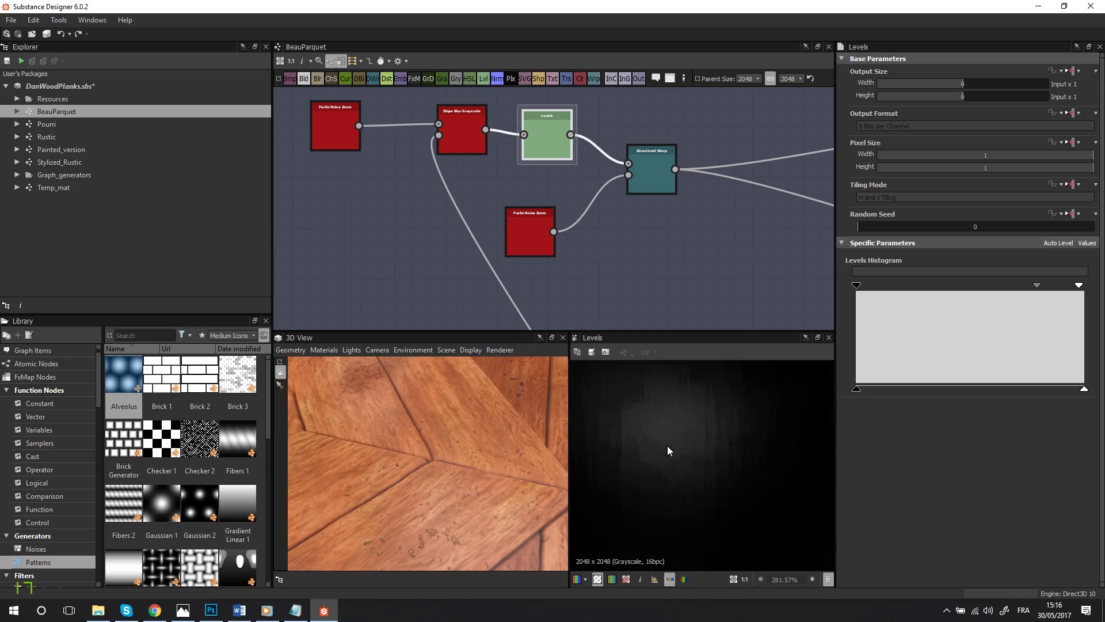
Step: Move the Directional Warp after Levels slightly farther from it, and preview how it distorts a knot spot up close
{"action": "double_click", "coordinate": [649, 179]}
{"action": "left_click_drag", "start_coordinate": [649, 178], "coordinate": [657, 178]}
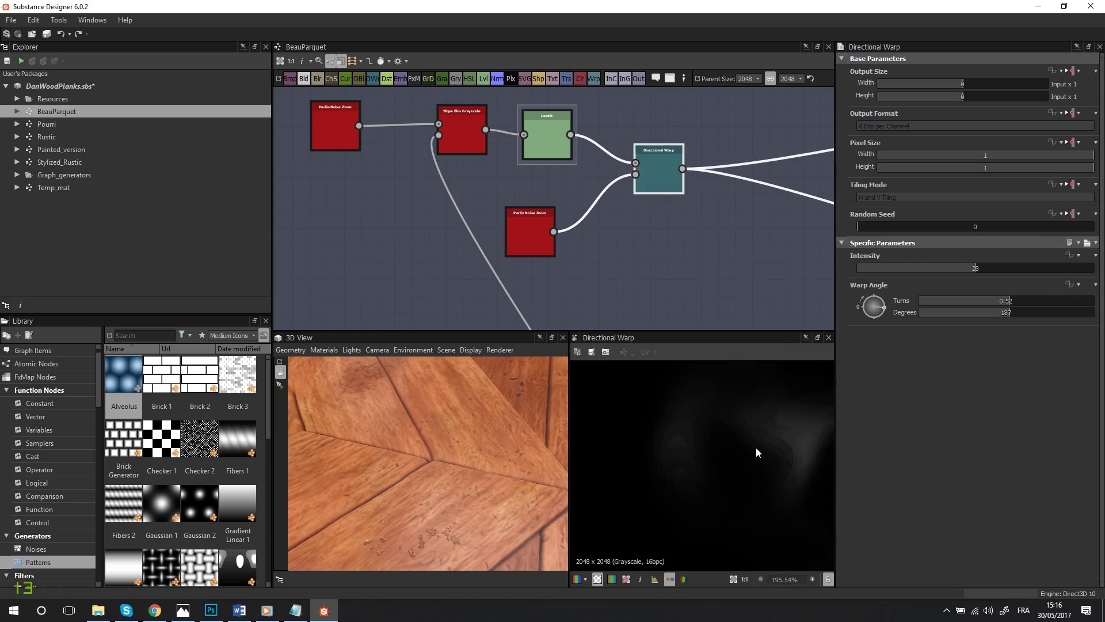
{"action": "scroll", "coordinate": [755, 447], "scroll_direction": "up", "scroll_amount": 4}
{"action": "mouse_move", "coordinate": [743, 451]}
{"action": "middle_mouse_down"}
{"action": "mouse_move", "coordinate": [713, 501]}
{"action": "mouse_move", "coordinate": [720, 448]}
{"action": "mouse_move", "coordinate": [708, 481]}
{"action": "mouse_move", "coordinate": [732, 440]}
{"action": "middle_mouse_up"}
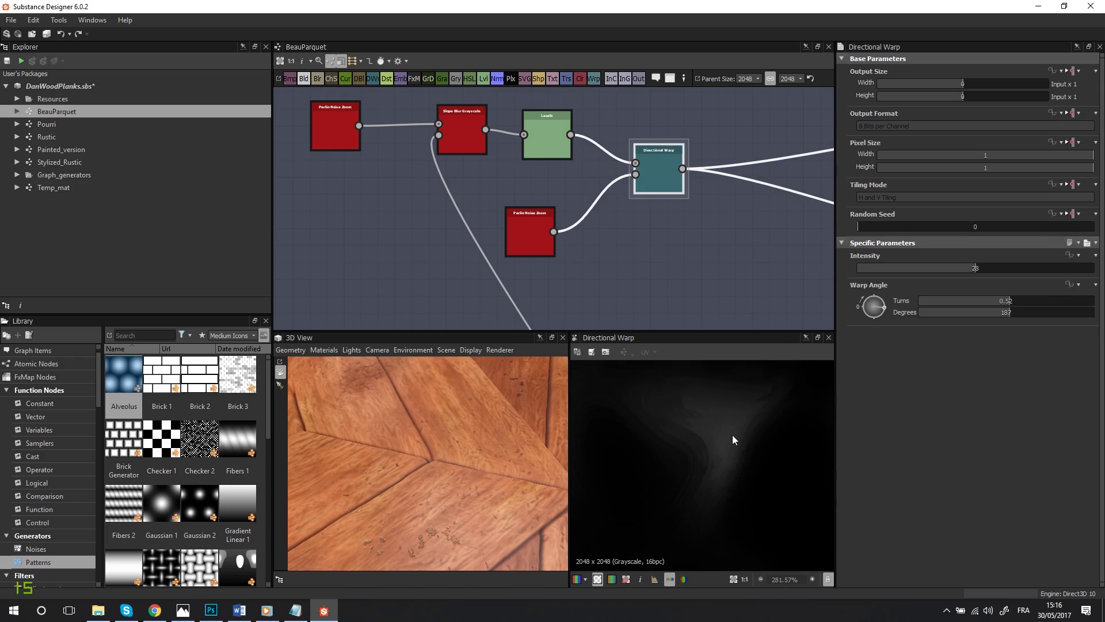
Step: Move the Perlin Noise Zoom closer below the Directional Warp, preview its noise, and return to previewing the Directional Warp
{"action": "left_click_drag", "start_coordinate": [530, 225], "coordinate": [559, 229]}
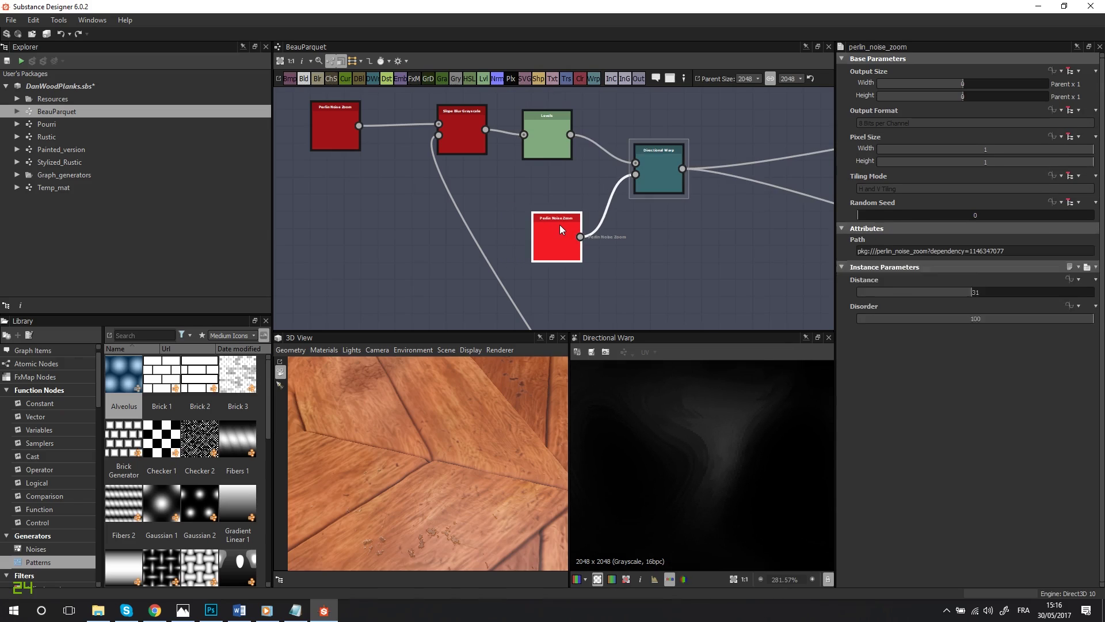
{"action": "double_click", "coordinate": [559, 229]}
{"action": "double_click", "coordinate": [658, 167]}
{"action": "scroll", "coordinate": [693, 256], "scroll_direction": "down", "scroll_amount": 3}
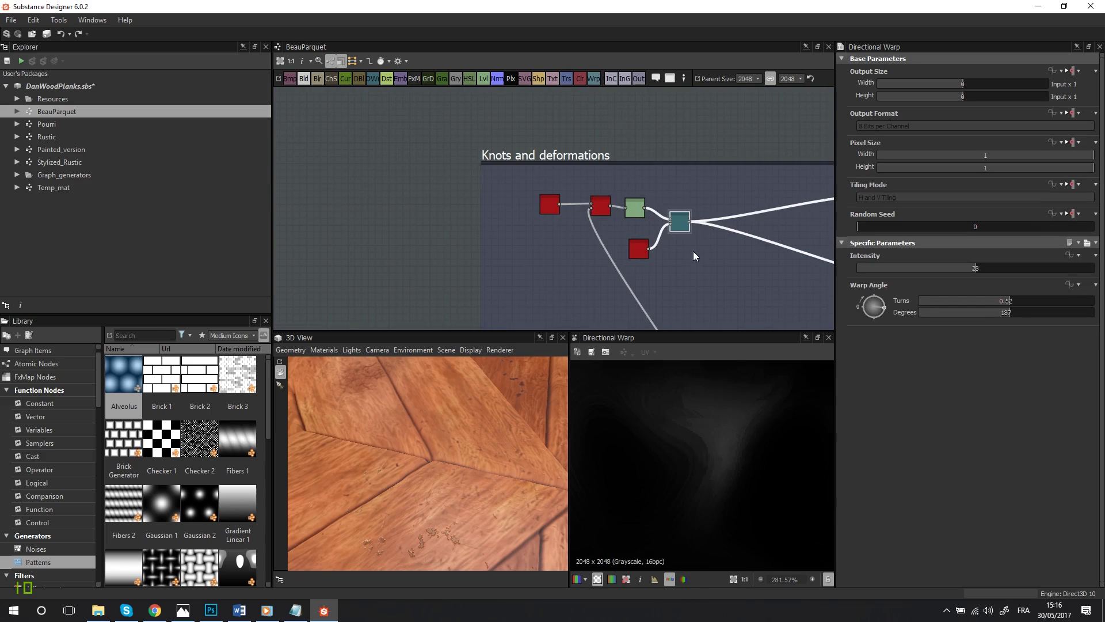
Step: Preview the Levels node that starts the upper branch after the Directional Warp, and examine its mask from farther out
{"action": "scroll", "coordinate": [709, 235], "scroll_direction": "down", "scroll_amount": 3}
{"action": "middle_click_drag", "start_coordinate": [710, 231], "coordinate": [460, 165]}
{"action": "scroll", "coordinate": [541, 158], "scroll_direction": "up", "scroll_amount": 5}
{"action": "left_click", "coordinate": [489, 126]}
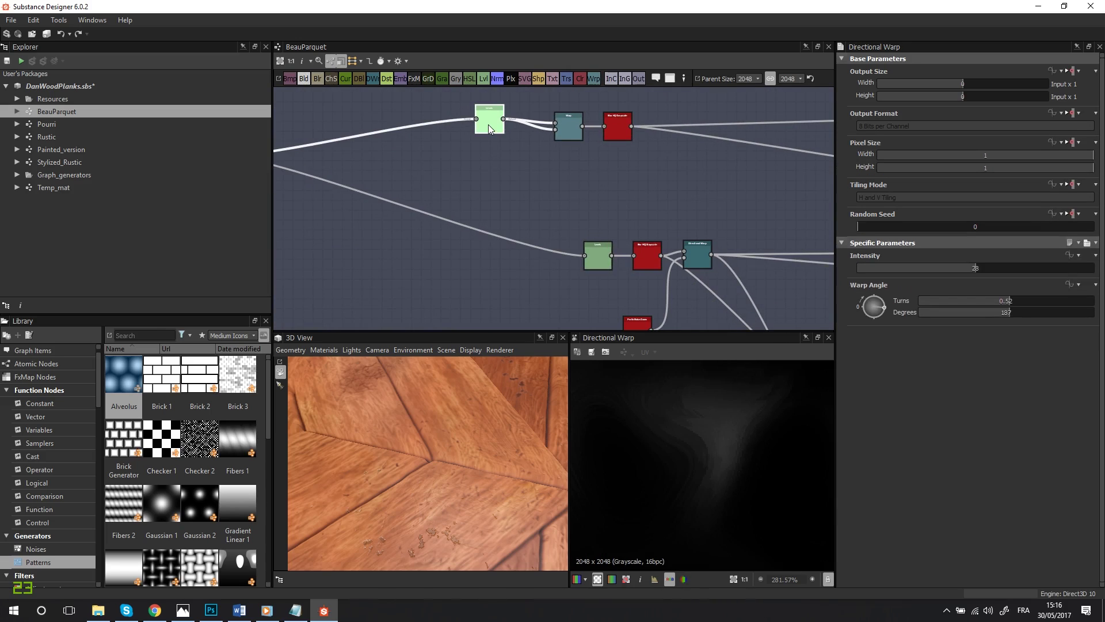
{"action": "double_click", "coordinate": [488, 126]}
{"action": "scroll", "coordinate": [681, 460], "scroll_direction": "down", "scroll_amount": 3}
{"action": "middle_click_drag", "start_coordinate": [692, 499], "coordinate": [692, 465]}
{"action": "scroll", "coordinate": [723, 475], "scroll_direction": "down", "scroll_amount": 3}
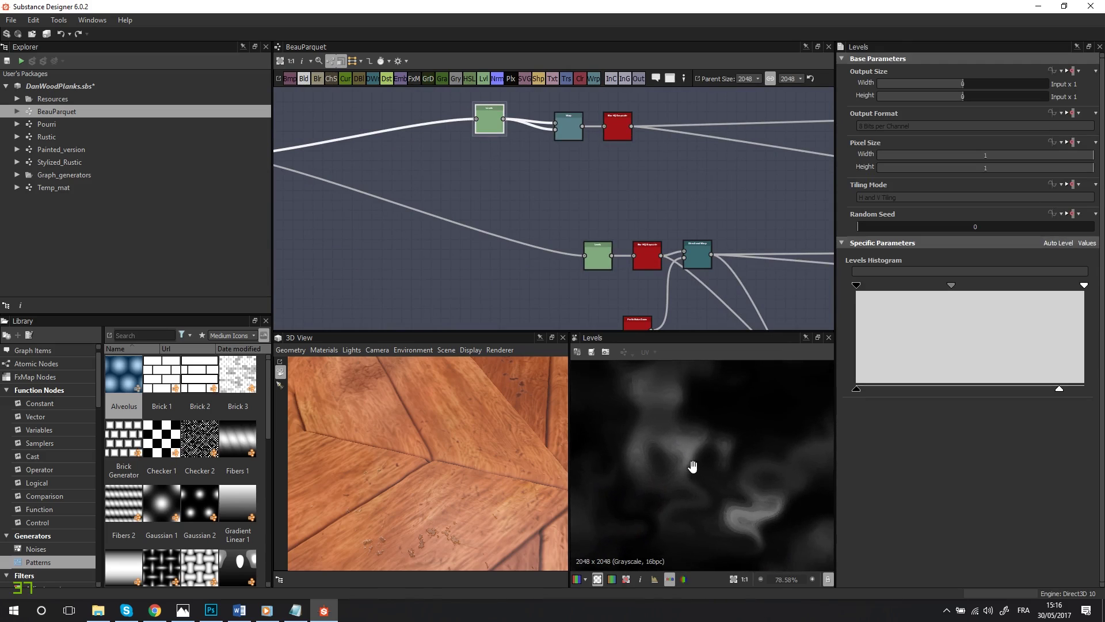
Step: Preview the Warp node following the upper Levels node, and examine its contour lines up close
{"action": "left_click", "coordinate": [567, 126]}
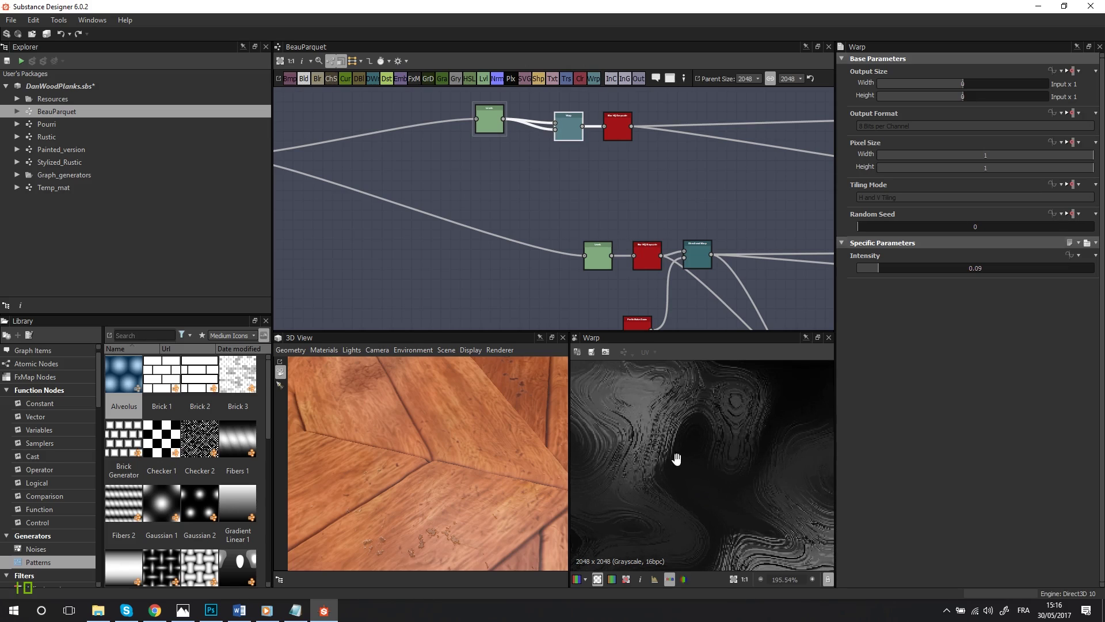
{"action": "scroll", "coordinate": [731, 477], "scroll_direction": "up", "scroll_amount": 5}
{"action": "mouse_move", "coordinate": [679, 460]}
{"action": "middle_mouse_down"}
{"action": "mouse_move", "coordinate": [693, 469]}
{"action": "mouse_move", "coordinate": [687, 446]}
{"action": "middle_mouse_up"}
Step: Move the upper Levels node slightly closer to the Warp, and compare the previews of Levels and Warp
{"action": "scroll", "coordinate": [567, 128], "scroll_direction": "up", "scroll_amount": 5}
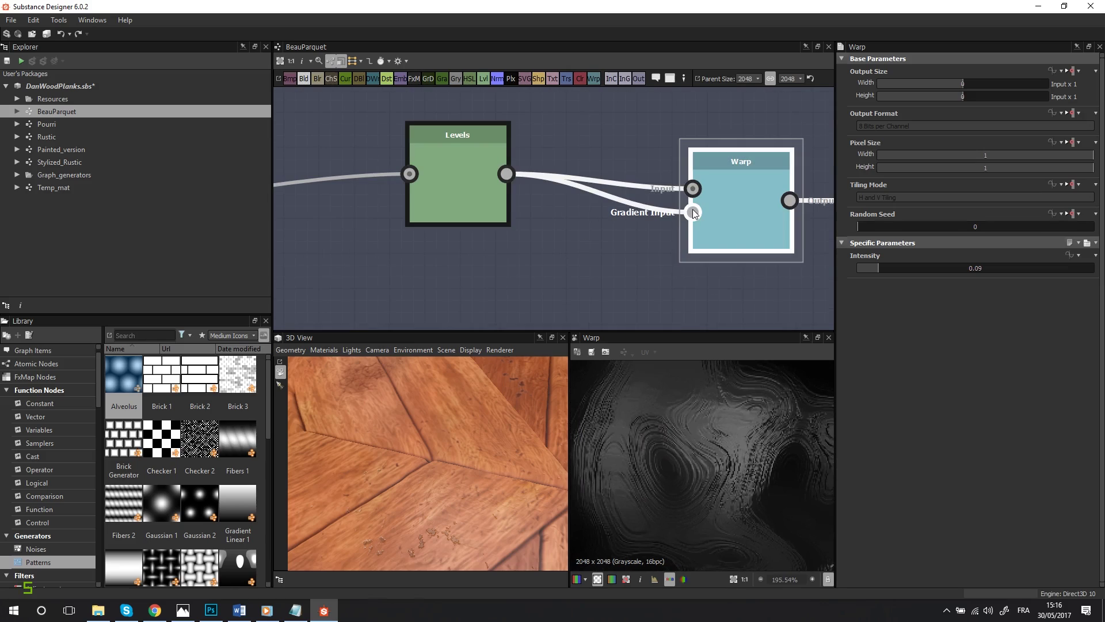
{"action": "left_click_drag", "start_coordinate": [450, 200], "coordinate": [450, 184]}
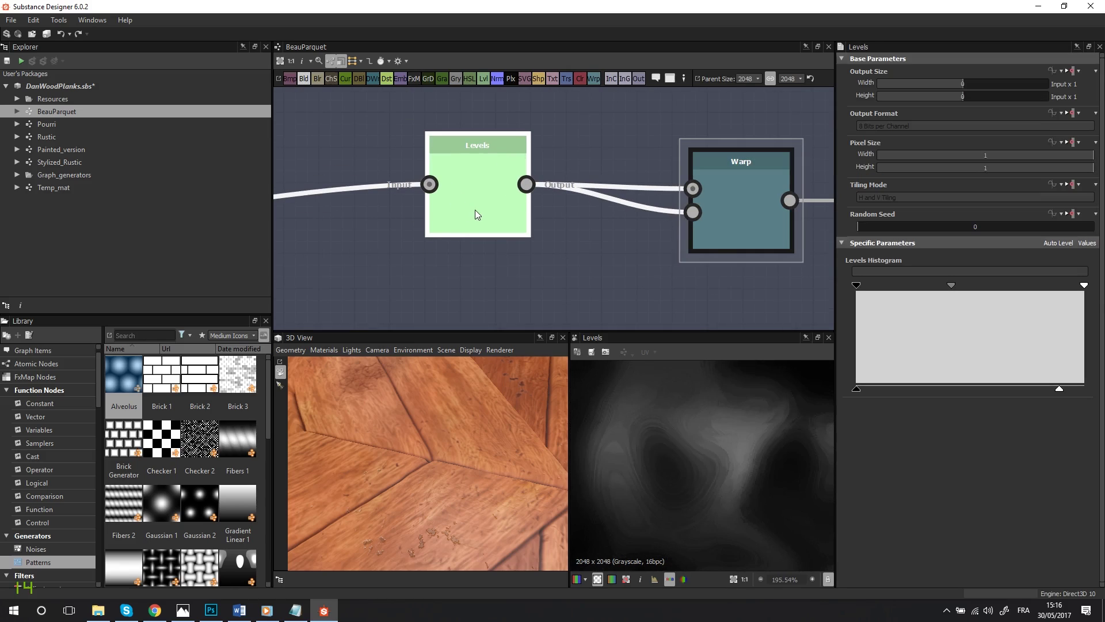
{"action": "left_click", "coordinate": [717, 222]}
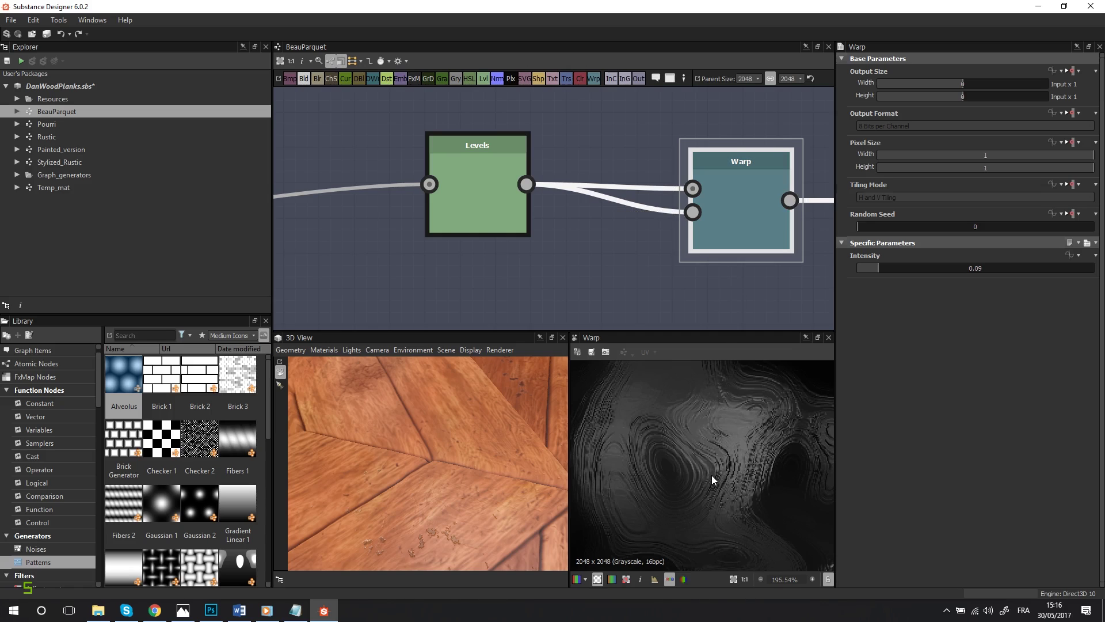
Step: Examine the ring-shaped contours across several areas of the Warp output, up close and from farther out
{"action": "scroll", "coordinate": [711, 475], "scroll_direction": "down", "scroll_amount": 2}
{"action": "middle_click_drag", "start_coordinate": [712, 474], "coordinate": [653, 377]}
{"action": "mouse_move", "coordinate": [736, 465]}
{"action": "middle_mouse_down"}
{"action": "mouse_move", "coordinate": [701, 477]}
{"action": "mouse_move", "coordinate": [681, 450]}
{"action": "mouse_move", "coordinate": [715, 476]}
{"action": "mouse_move", "coordinate": [744, 476]}
{"action": "middle_mouse_up"}
{"action": "scroll", "coordinate": [747, 481], "scroll_direction": "up", "scroll_amount": 4}
{"action": "scroll", "coordinate": [747, 481], "scroll_direction": "down", "scroll_amount": 2}
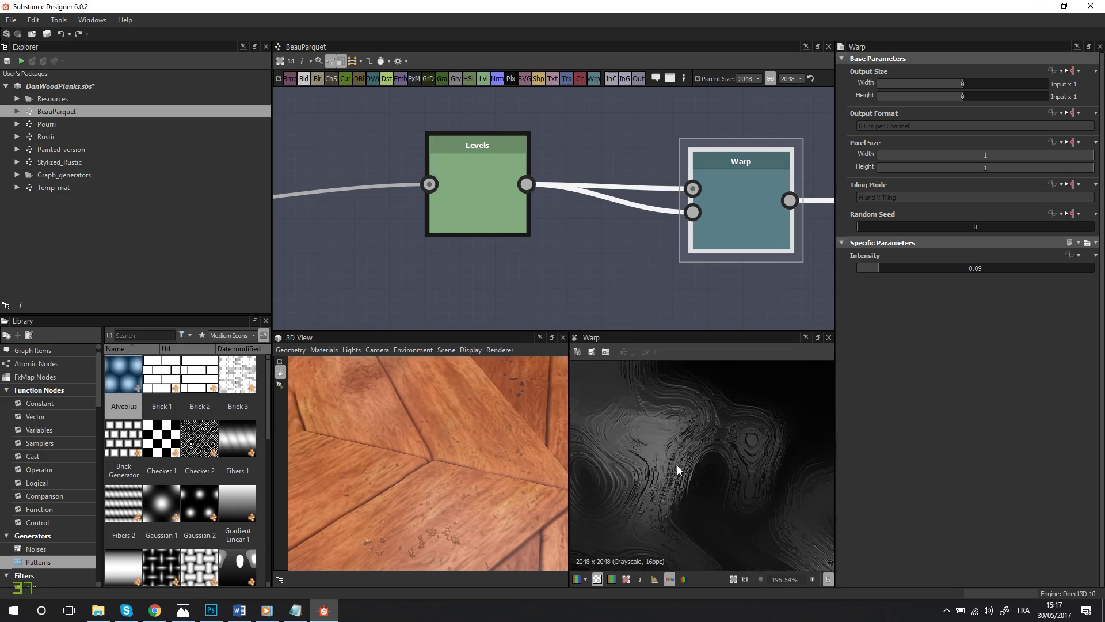
{"action": "scroll", "coordinate": [653, 435], "scroll_direction": "down", "scroll_amount": 2}
{"action": "middle_click_drag", "start_coordinate": [646, 441], "coordinate": [714, 450]}
{"action": "scroll", "coordinate": [680, 483], "scroll_direction": "up", "scroll_amount": 4}
{"action": "scroll", "coordinate": [678, 484], "scroll_direction": "down", "scroll_amount": 1}
{"action": "scroll", "coordinate": [708, 466], "scroll_direction": "down", "scroll_amount": 4}
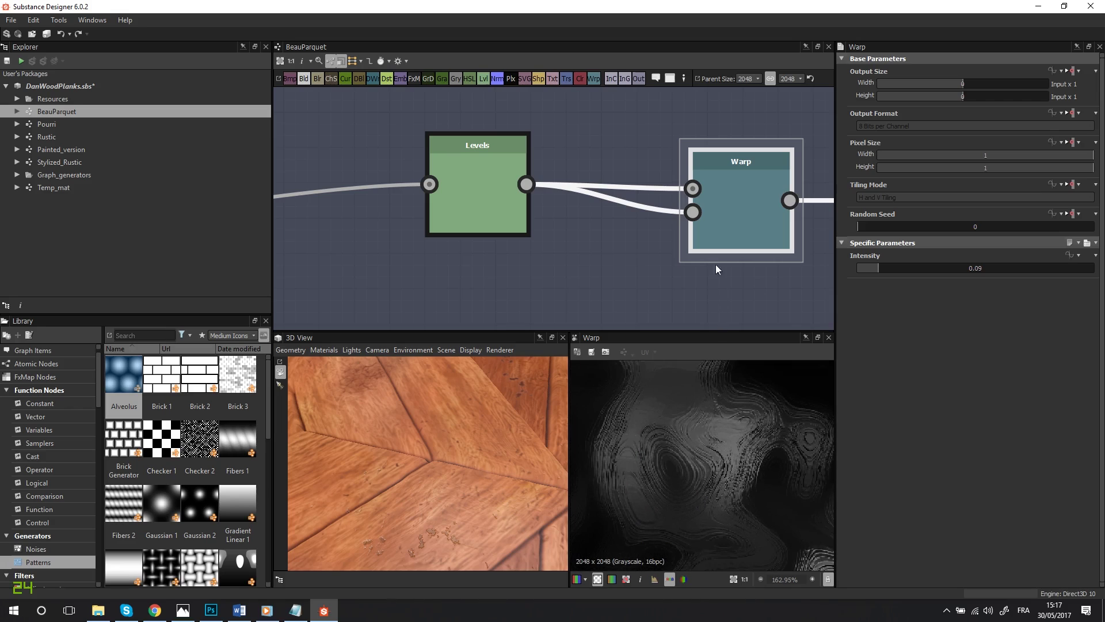
Step: Preview the Blur HQ Grayscale after the Warp, and examine how it softens the rings of several knots
{"action": "scroll", "coordinate": [731, 242], "scroll_direction": "down", "scroll_amount": 3}
{"action": "middle_click_drag", "start_coordinate": [748, 220], "coordinate": [568, 195]}
{"action": "double_click", "coordinate": [613, 176]}
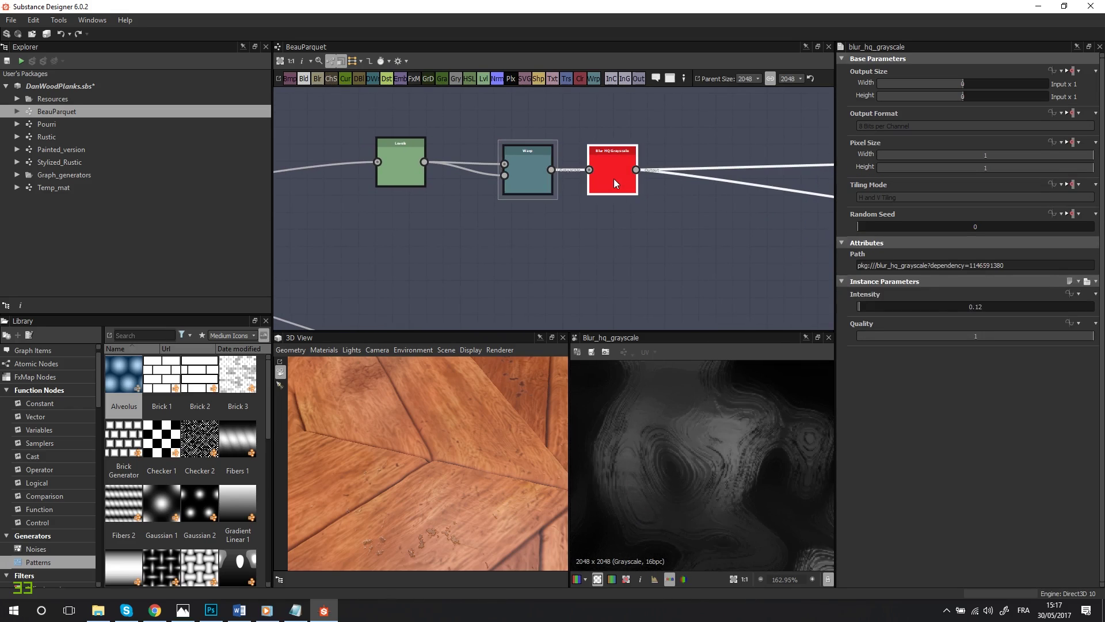
{"action": "scroll", "coordinate": [715, 465], "scroll_direction": "up", "scroll_amount": 3}
{"action": "scroll", "coordinate": [715, 464], "scroll_direction": "down", "scroll_amount": 6}
{"action": "middle_click_drag", "start_coordinate": [715, 464], "coordinate": [705, 493]}
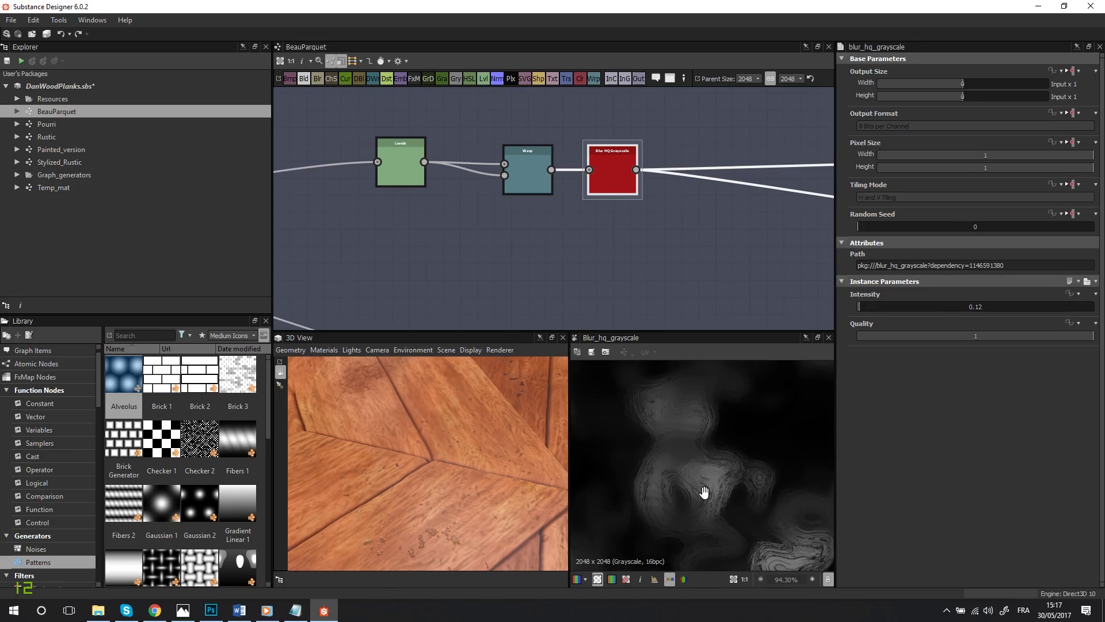
{"action": "scroll", "coordinate": [684, 442], "scroll_direction": "up", "scroll_amount": 4}
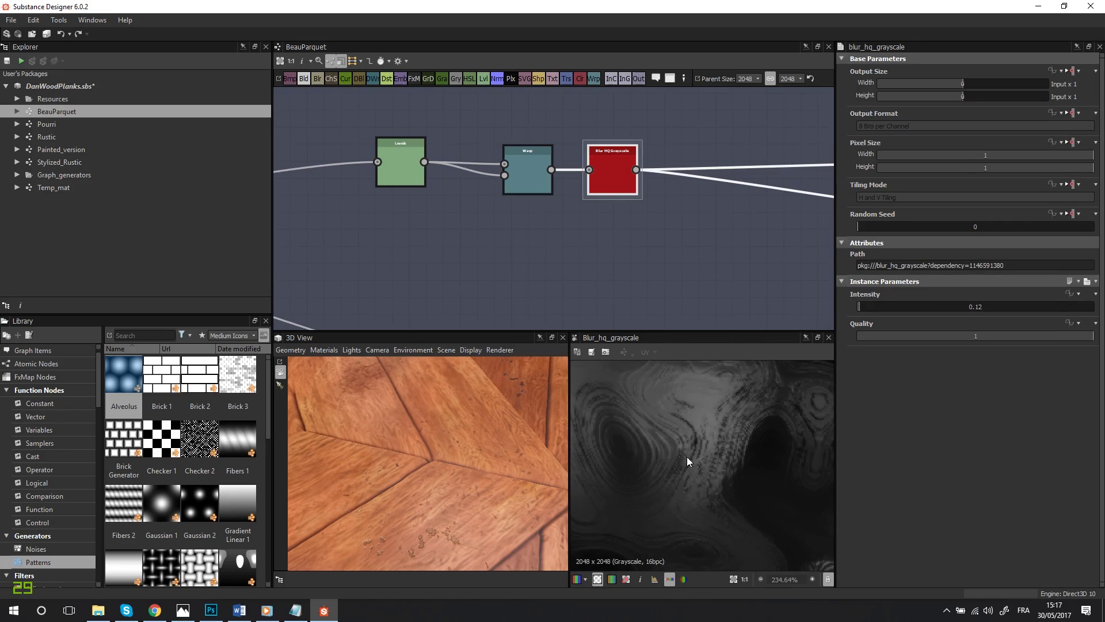
{"action": "scroll", "coordinate": [688, 459], "scroll_direction": "down", "scroll_amount": 4}
{"action": "middle_click_drag", "start_coordinate": [690, 469], "coordinate": [671, 376]}
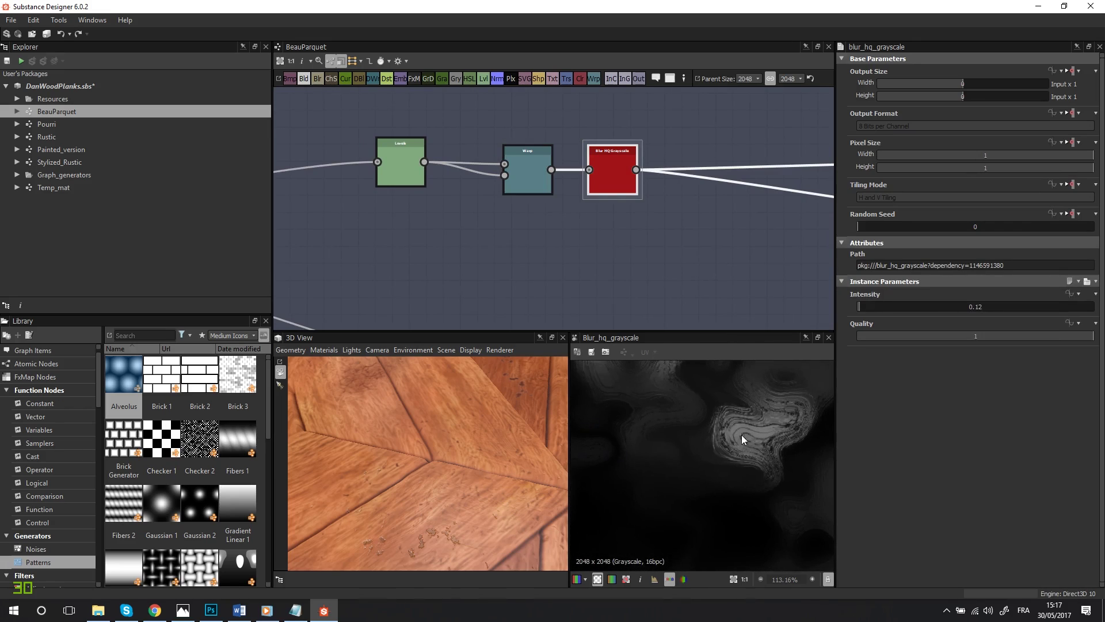
{"action": "scroll", "coordinate": [701, 441], "scroll_direction": "up", "scroll_amount": 4}
{"action": "scroll", "coordinate": [701, 441], "scroll_direction": "down", "scroll_amount": 4}
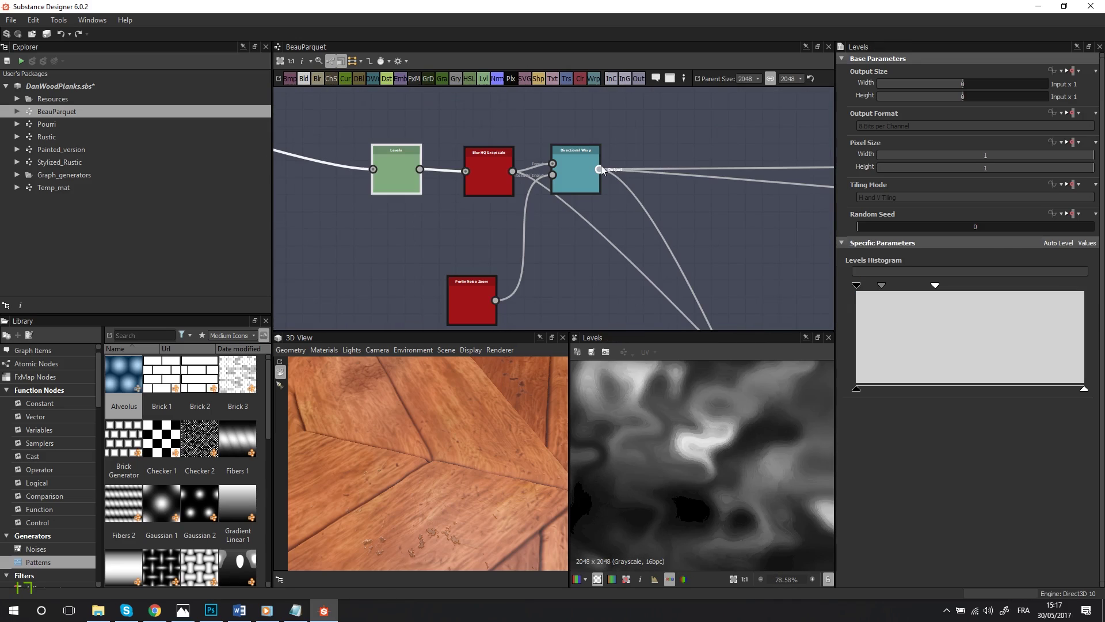
Step: Go from the lower branch's Directional Warp to the Subtract Blend fed by Levels, and preview a dark knot spot up close
{"action": "left_click", "coordinate": [596, 167]}
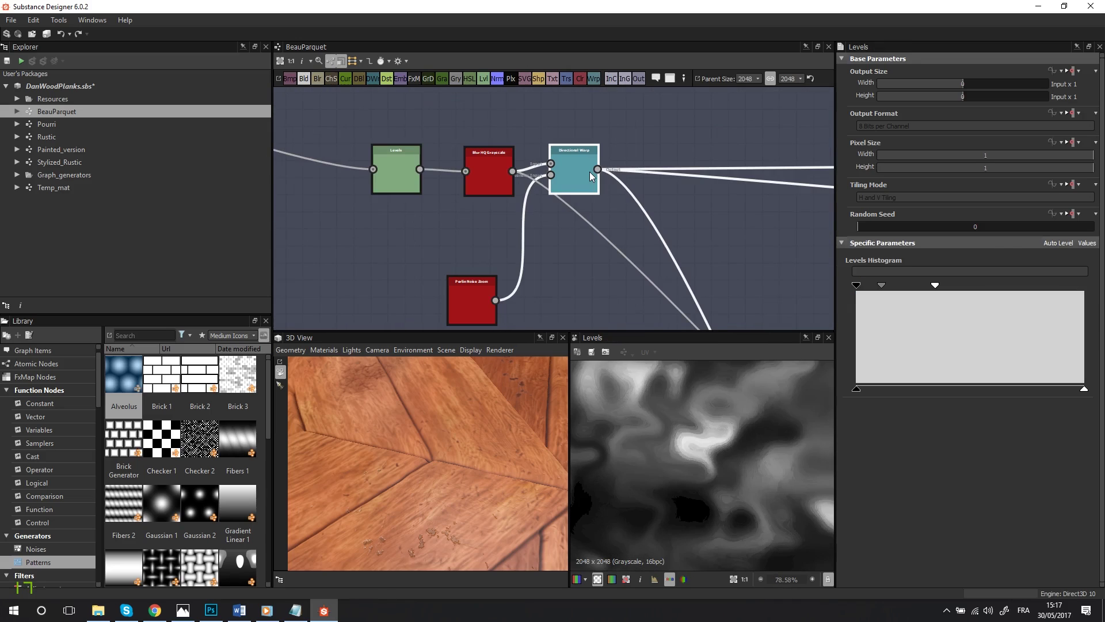
{"action": "scroll", "coordinate": [644, 226], "scroll_direction": "down", "scroll_amount": 4}
{"action": "middle_click_drag", "start_coordinate": [710, 206], "coordinate": [534, 39]}
{"action": "scroll", "coordinate": [612, 258], "scroll_direction": "up", "scroll_amount": 5}
{"action": "left_click", "coordinate": [625, 270]}
{"action": "middle_click_drag", "start_coordinate": [695, 221], "coordinate": [646, 133]}
{"action": "double_click", "coordinate": [666, 252]}
{"action": "scroll", "coordinate": [728, 437], "scroll_direction": "up", "scroll_amount": 6}
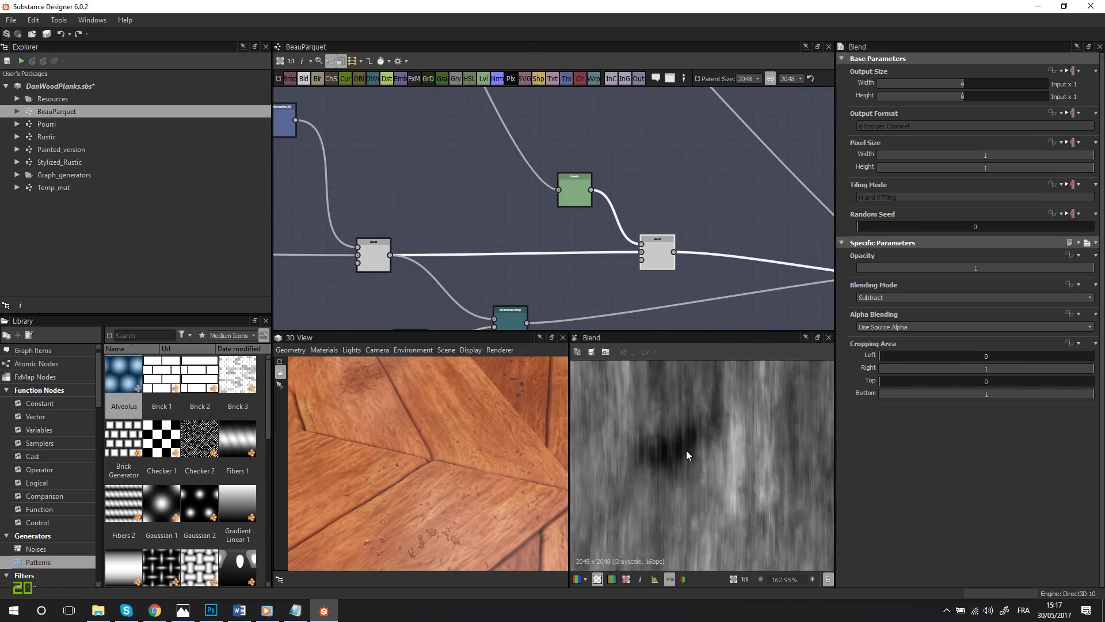
Step: Preview the Copy-mode Blend at the end of the Knots and deformations frame, and examine the bent fibres around a knot
{"action": "scroll", "coordinate": [685, 450], "scroll_direction": "down", "scroll_amount": 4}
{"action": "middle_click_drag", "start_coordinate": [657, 217], "coordinate": [360, 173]}
{"action": "middle_click_drag", "start_coordinate": [368, 210], "coordinate": [393, 208]}
{"action": "left_click", "coordinate": [662, 241]}
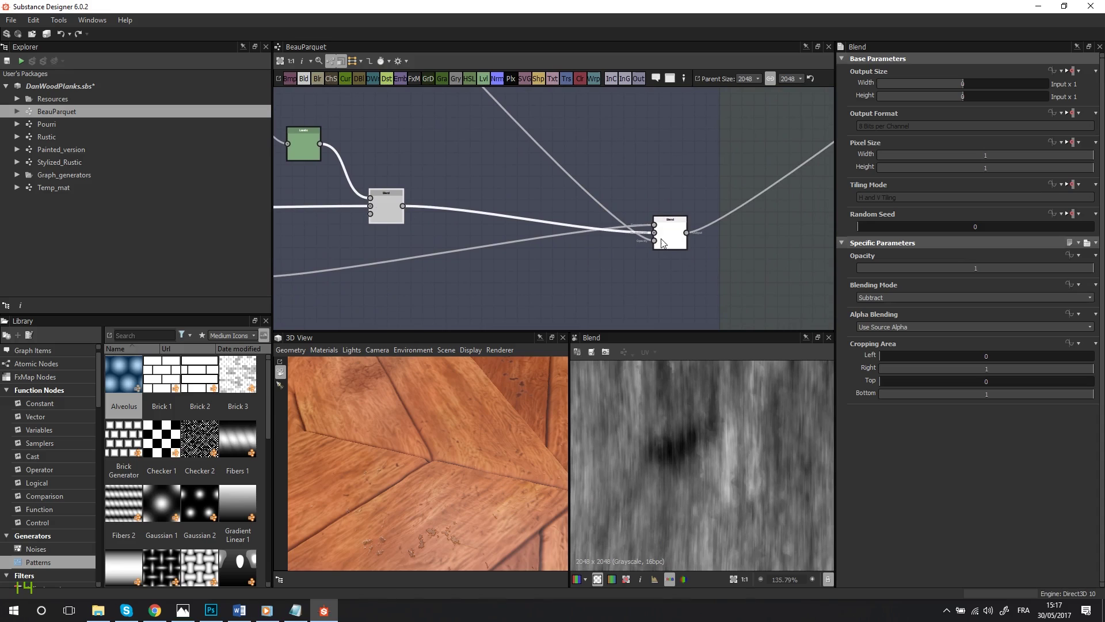
{"action": "scroll", "coordinate": [666, 454], "scroll_direction": "up", "scroll_amount": 2}
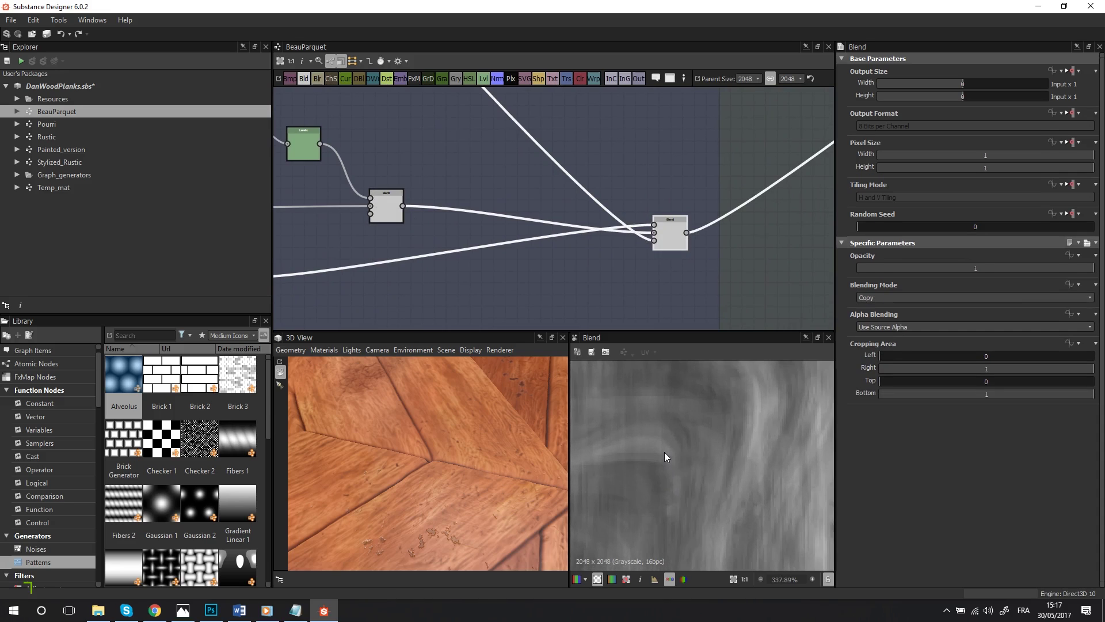
{"action": "middle_click_drag", "start_coordinate": [664, 451], "coordinate": [679, 422]}
{"action": "scroll", "coordinate": [699, 459], "scroll_direction": "up", "scroll_amount": 2}
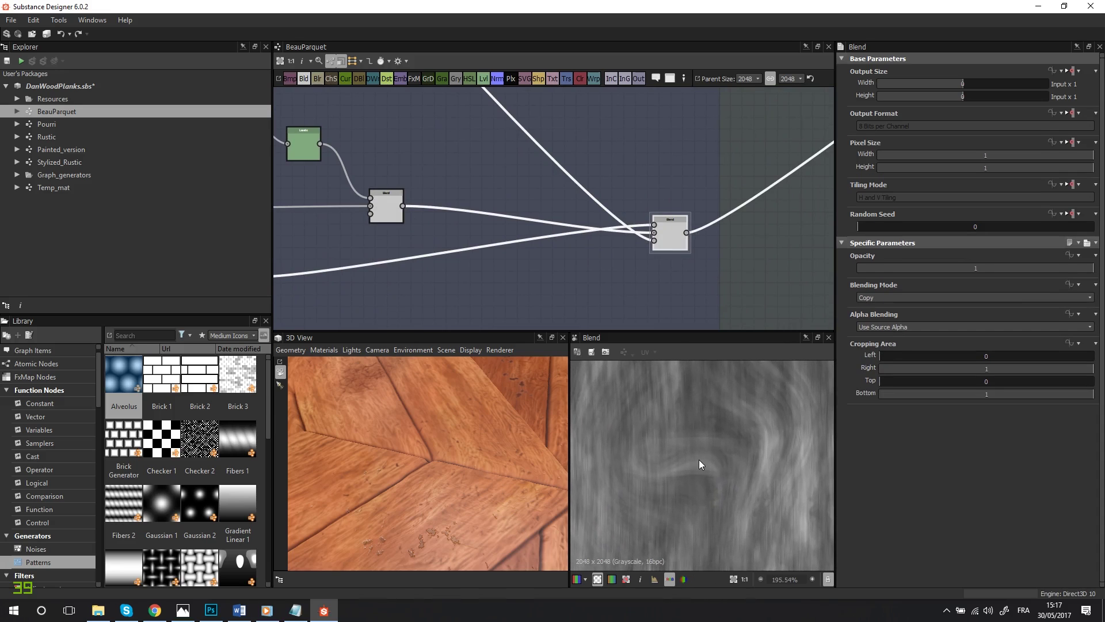
{"action": "double_click", "coordinate": [651, 241]}
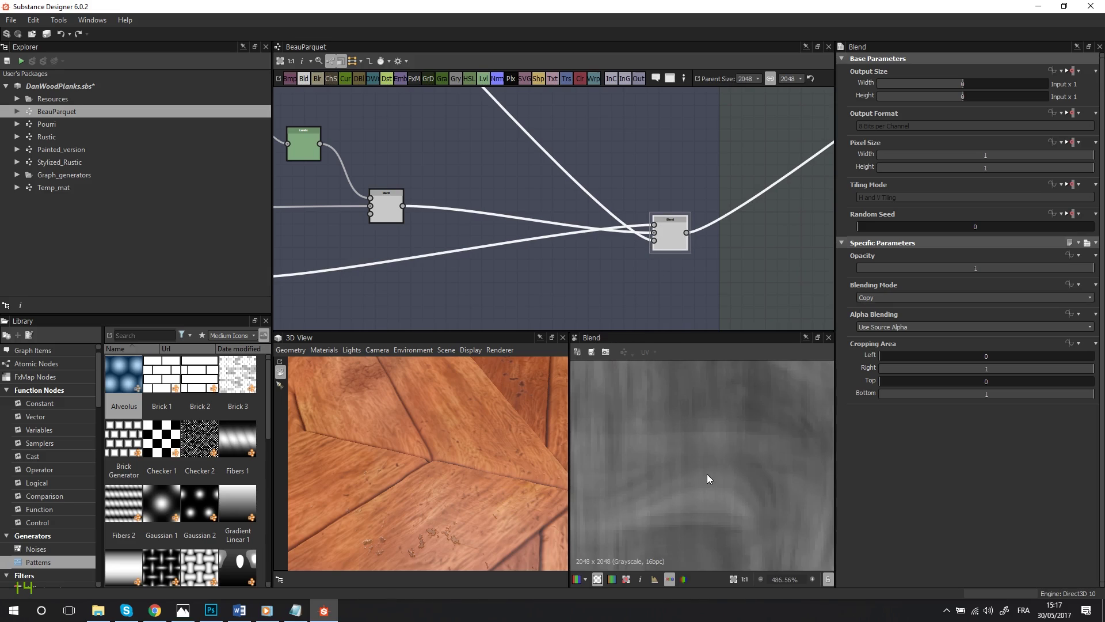
{"action": "scroll", "coordinate": [707, 474], "scroll_direction": "down", "scroll_amount": 8}
{"action": "middle_click_drag", "start_coordinate": [707, 473], "coordinate": [692, 499]}
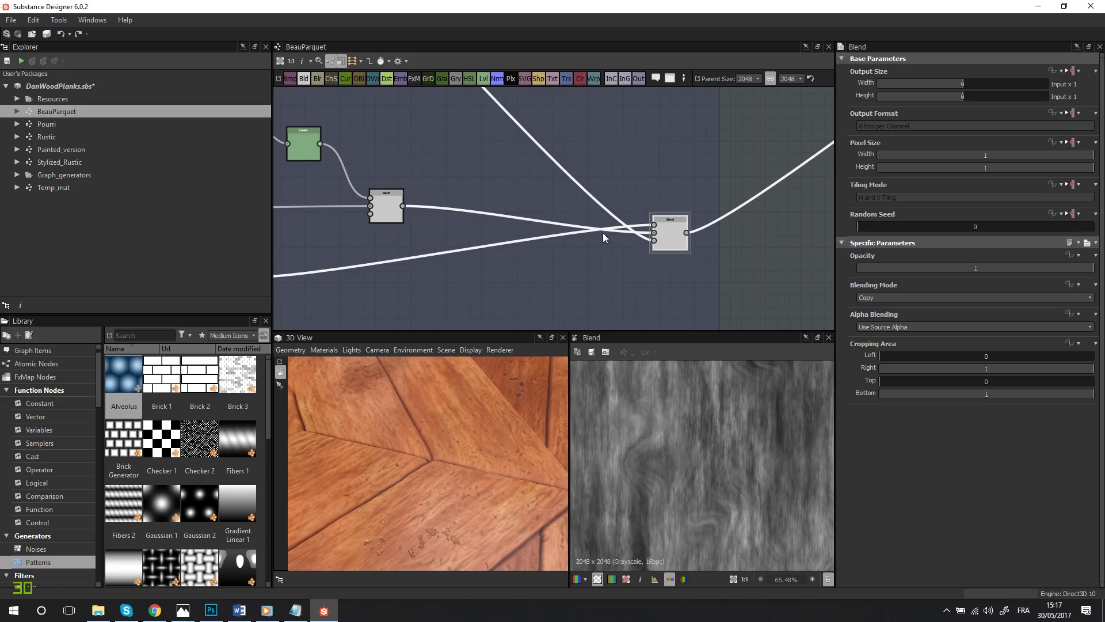
{"action": "scroll", "coordinate": [602, 236], "scroll_direction": "down", "scroll_amount": 2}
Step: Preview the warped fibres and the blurred opacity mask feeding the Copy-mode Blend, and return to previewing the Blend
{"action": "scroll", "coordinate": [574, 173], "scroll_direction": "up", "scroll_amount": 7}
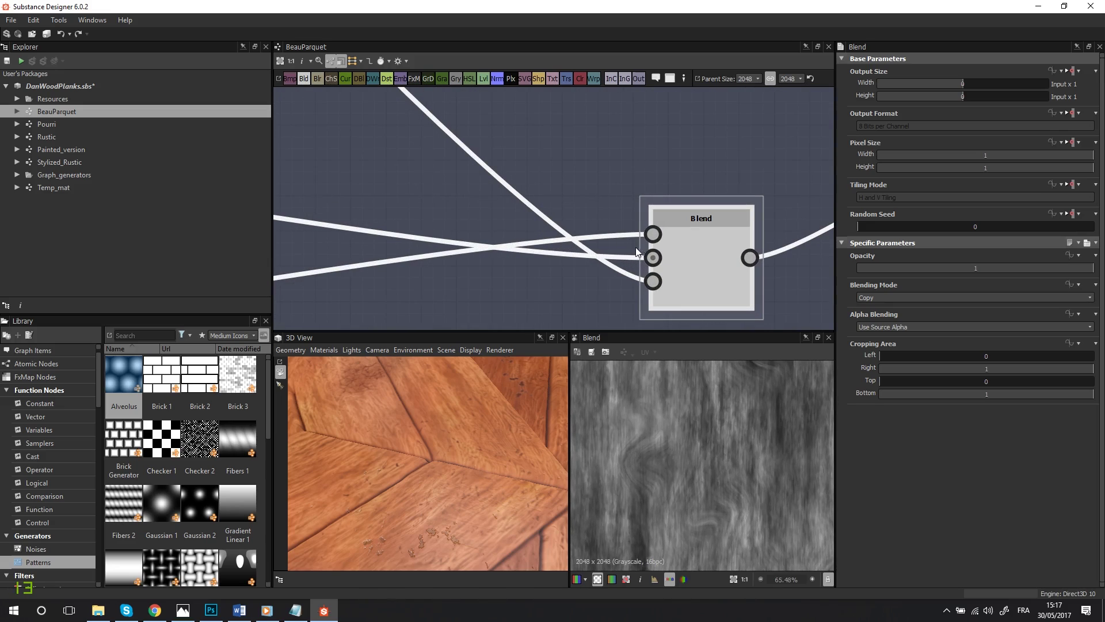
{"action": "double_click", "coordinate": [652, 258]}
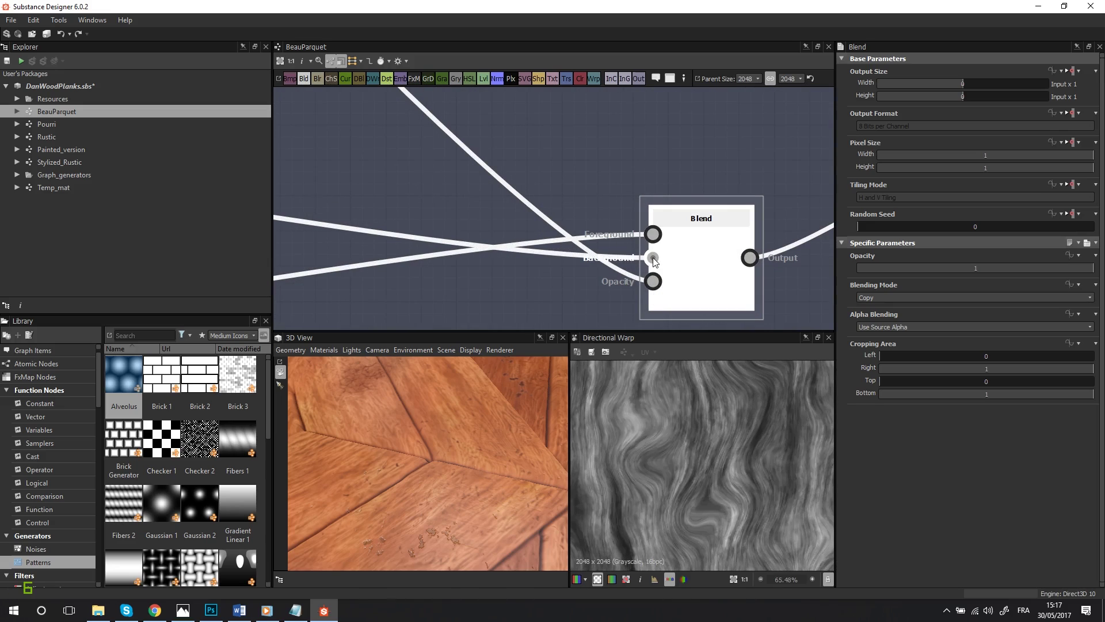
{"action": "double_click", "coordinate": [653, 281]}
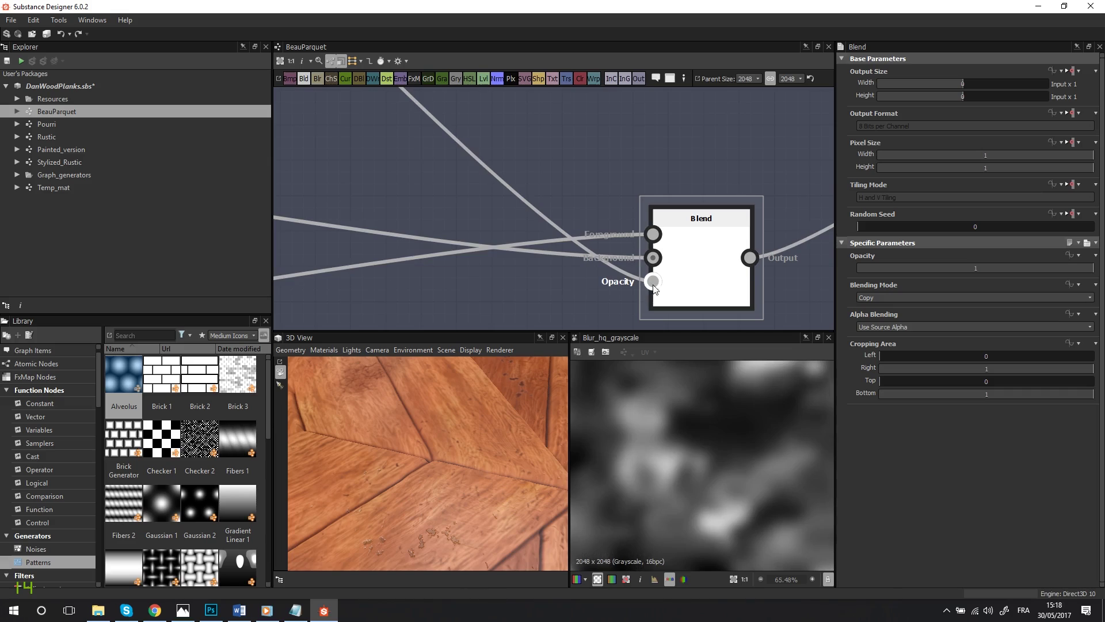
{"action": "double_click", "coordinate": [691, 279]}
{"action": "scroll", "coordinate": [692, 280], "scroll_direction": "down", "scroll_amount": 3}
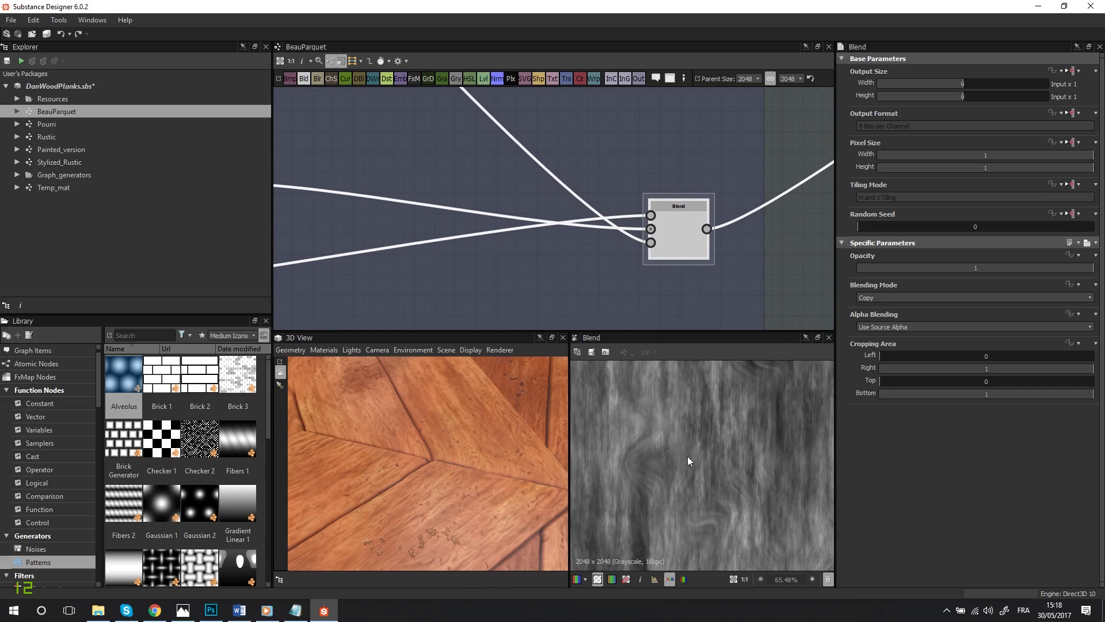
Step: Examine the Copy-mode Blend's incoming connections and the fibre deformations in its output, from afar and up close
{"action": "scroll", "coordinate": [687, 455], "scroll_direction": "down", "scroll_amount": 3}
{"action": "scroll", "coordinate": [709, 222], "scroll_direction": "down", "scroll_amount": 3}
{"action": "middle_click_drag", "start_coordinate": [695, 227], "coordinate": [652, 326]}
{"action": "scroll", "coordinate": [541, 238], "scroll_direction": "down", "scroll_amount": 3}
{"action": "scroll", "coordinate": [621, 216], "scroll_direction": "down", "scroll_amount": 2}
{"action": "scroll", "coordinate": [652, 325], "scroll_direction": "down", "scroll_amount": 1}
{"action": "scroll", "coordinate": [617, 199], "scroll_direction": "down", "scroll_amount": 3}
{"action": "middle_click_drag", "start_coordinate": [616, 199], "coordinate": [562, 160]}
{"action": "scroll", "coordinate": [544, 230], "scroll_direction": "up", "scroll_amount": 6}
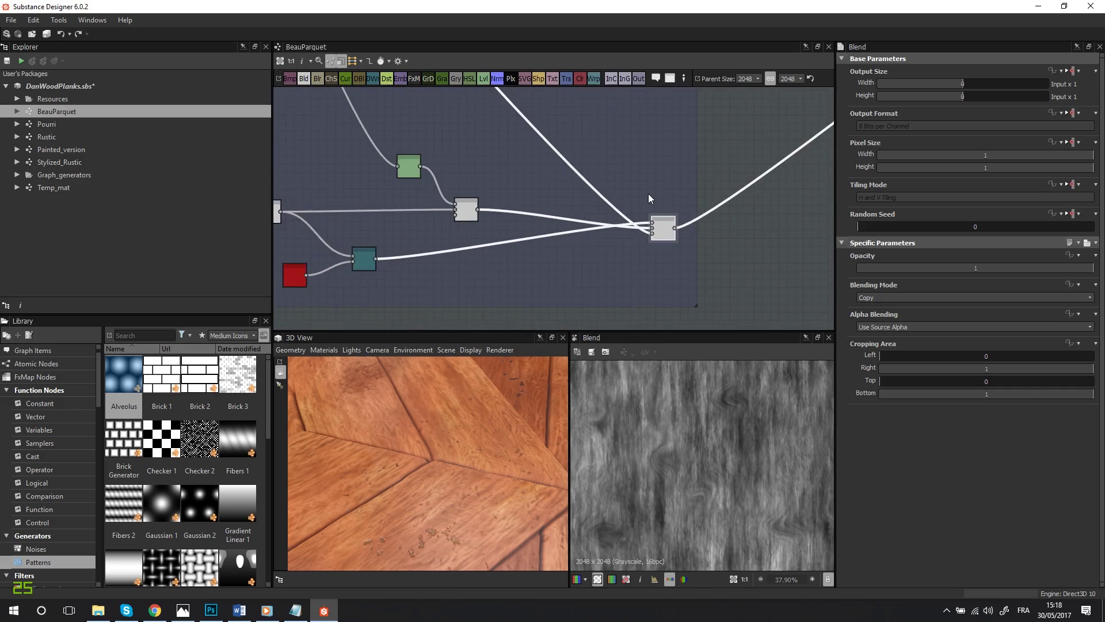
{"action": "scroll", "coordinate": [633, 213], "scroll_direction": "up", "scroll_amount": 8}
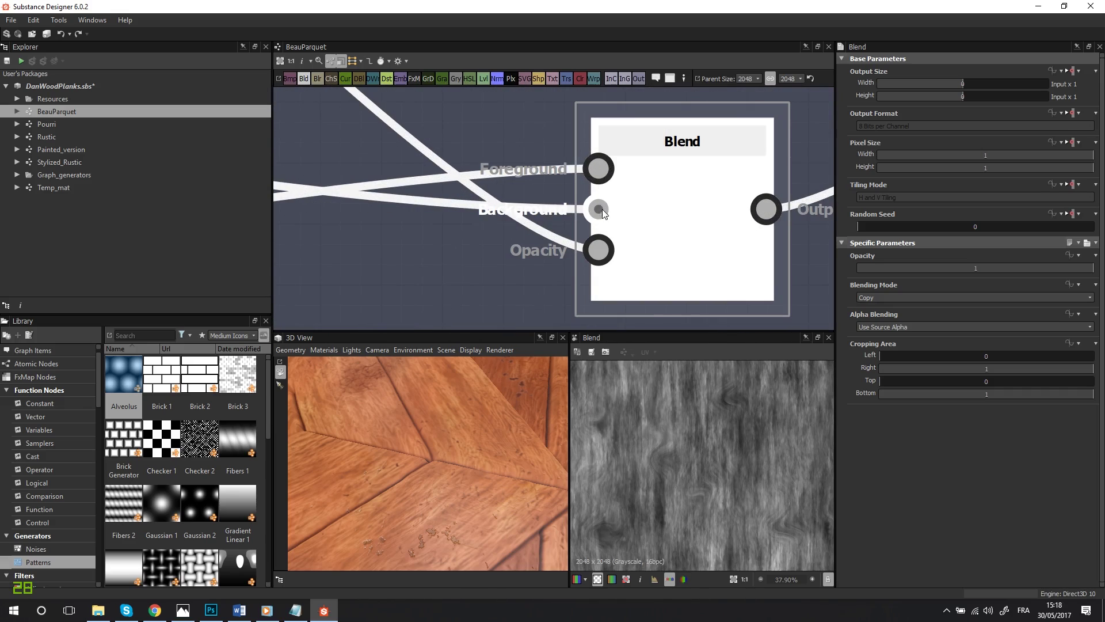
{"action": "scroll", "coordinate": [680, 454], "scroll_direction": "up", "scroll_amount": 5}
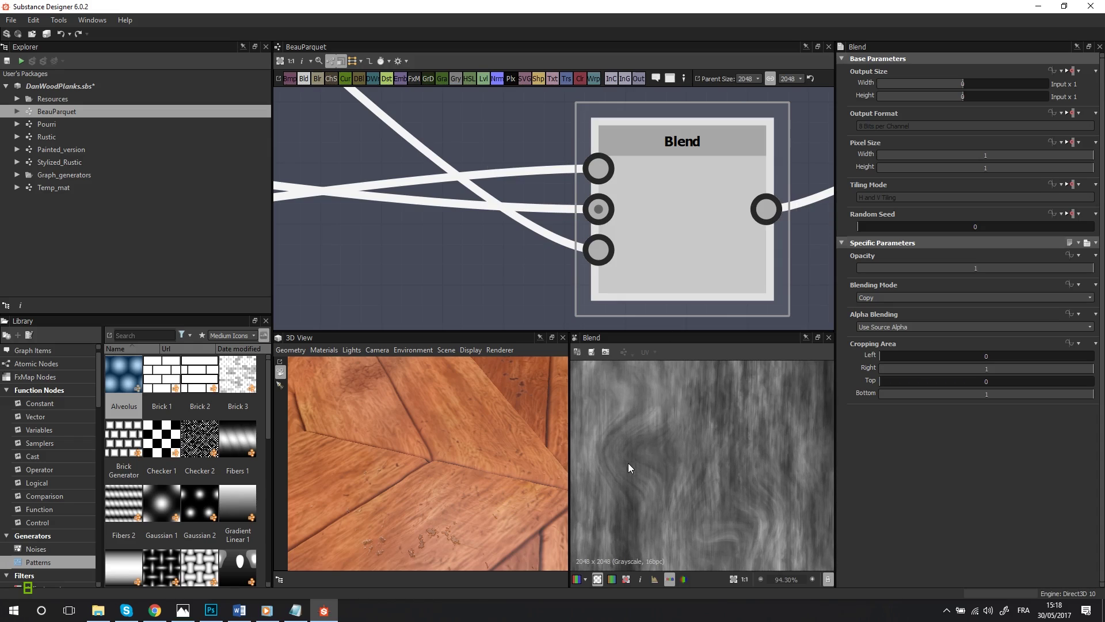
{"action": "scroll", "coordinate": [672, 459], "scroll_direction": "down", "scroll_amount": 3}
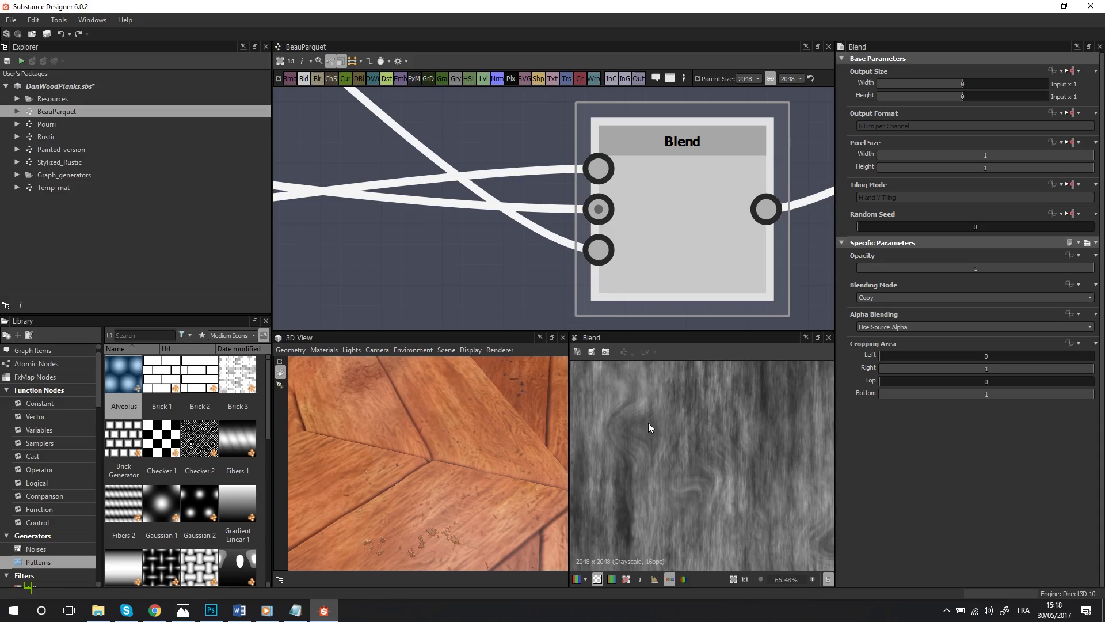
{"action": "scroll", "coordinate": [708, 250], "scroll_direction": "down", "scroll_amount": 10}
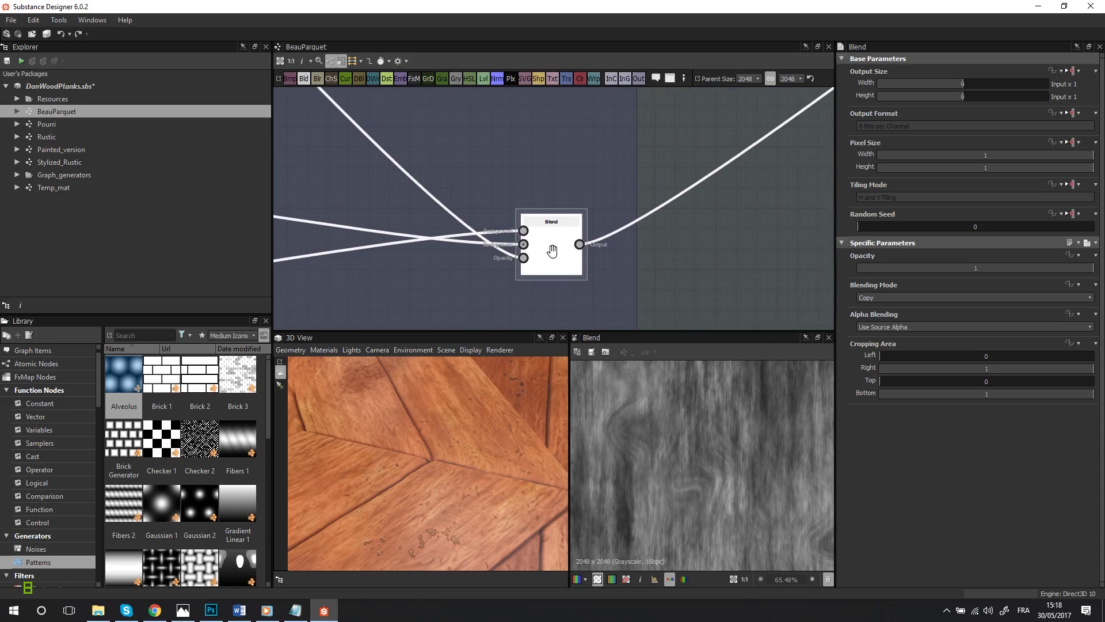
Step: Follow the Copy-mode Blend's output to the Min (Darken) Blend outside the frame, and preview that node
{"action": "middle_click_drag", "start_coordinate": [652, 211], "coordinate": [587, 286]}
{"action": "middle_click_drag", "start_coordinate": [674, 151], "coordinate": [424, 293]}
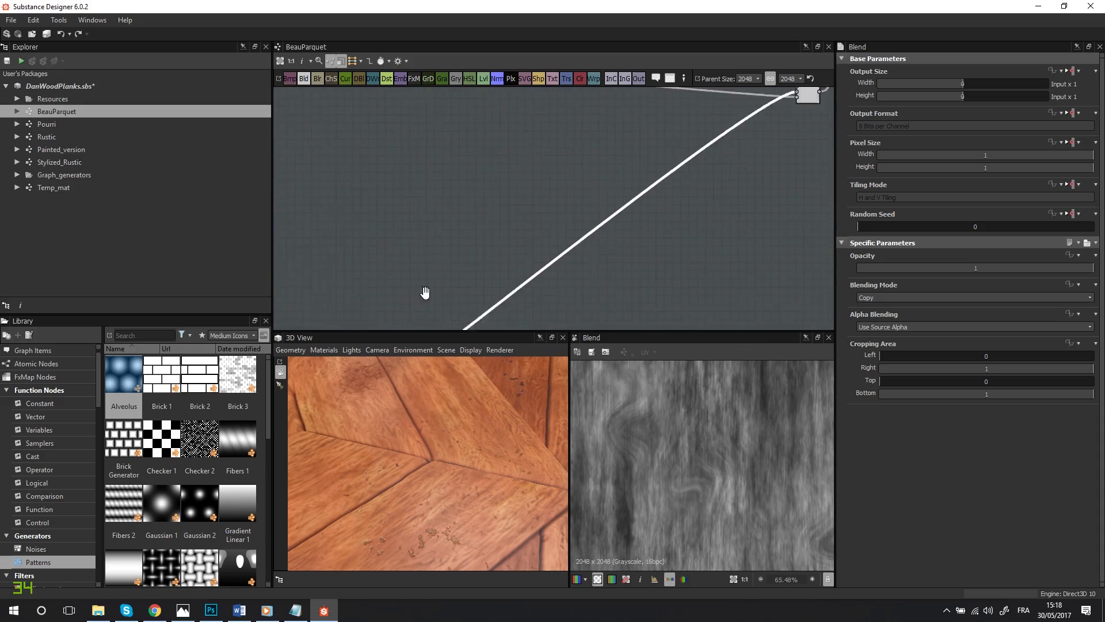
{"action": "middle_click_drag", "start_coordinate": [797, 117], "coordinate": [612, 237]}
{"action": "scroll", "coordinate": [602, 221], "scroll_direction": "up", "scroll_amount": 6}
{"action": "left_click", "coordinate": [603, 223]}
{"action": "scroll", "coordinate": [650, 425], "scroll_direction": "up", "scroll_amount": 7}
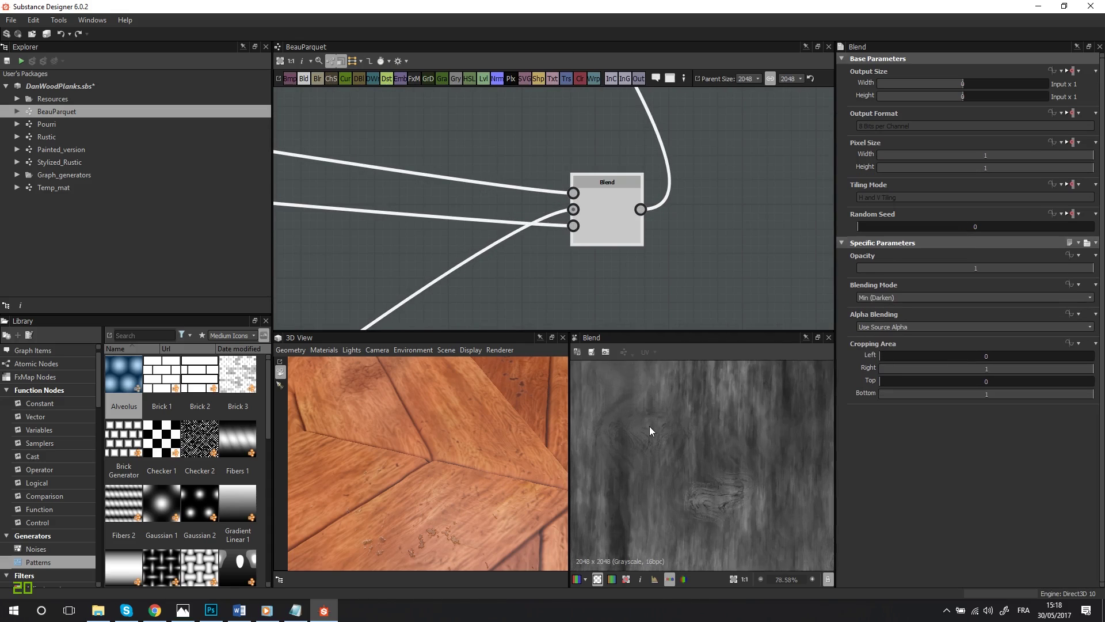
Step: Examine the ringed knots merged with the wood fibres in the Min (Darken) Blend output, up close and from farther out
{"action": "middle_click_drag", "start_coordinate": [647, 457], "coordinate": [686, 471]}
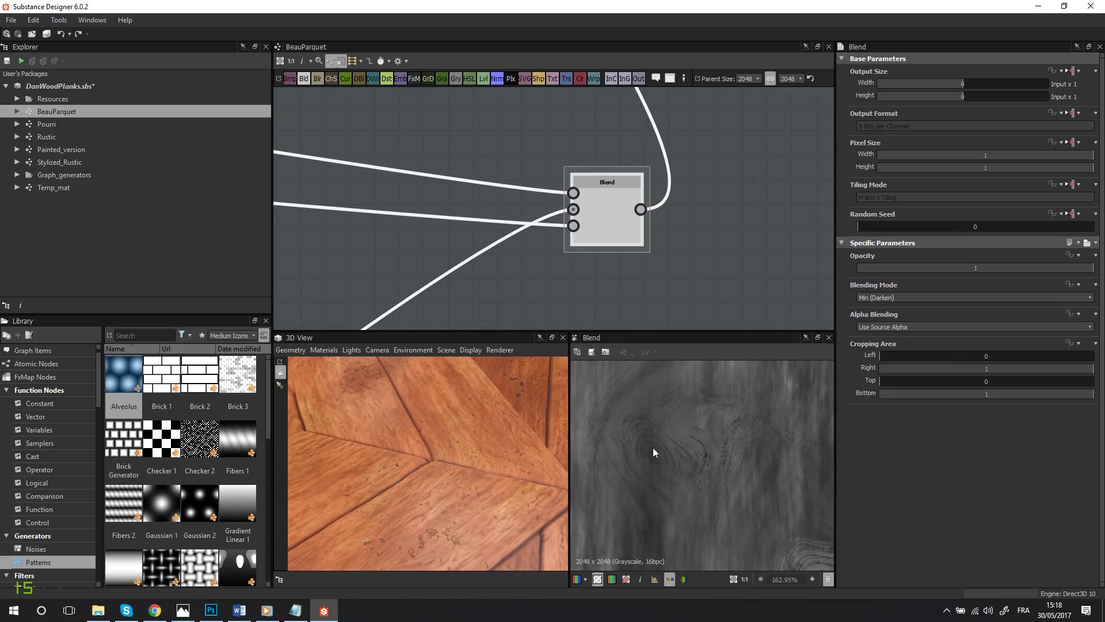
{"action": "scroll", "coordinate": [660, 431], "scroll_direction": "down", "scroll_amount": 6}
{"action": "scroll", "coordinate": [625, 415], "scroll_direction": "up", "scroll_amount": 2}
{"action": "middle_click_drag", "start_coordinate": [625, 416], "coordinate": [679, 460]}
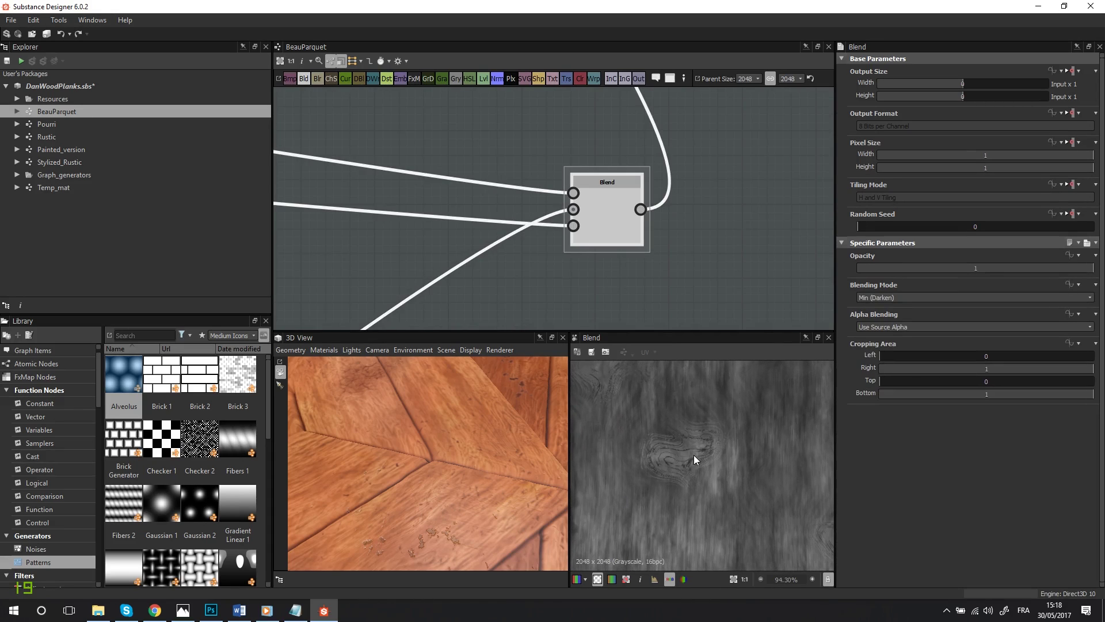
{"action": "middle_click_drag", "start_coordinate": [683, 487], "coordinate": [688, 471]}
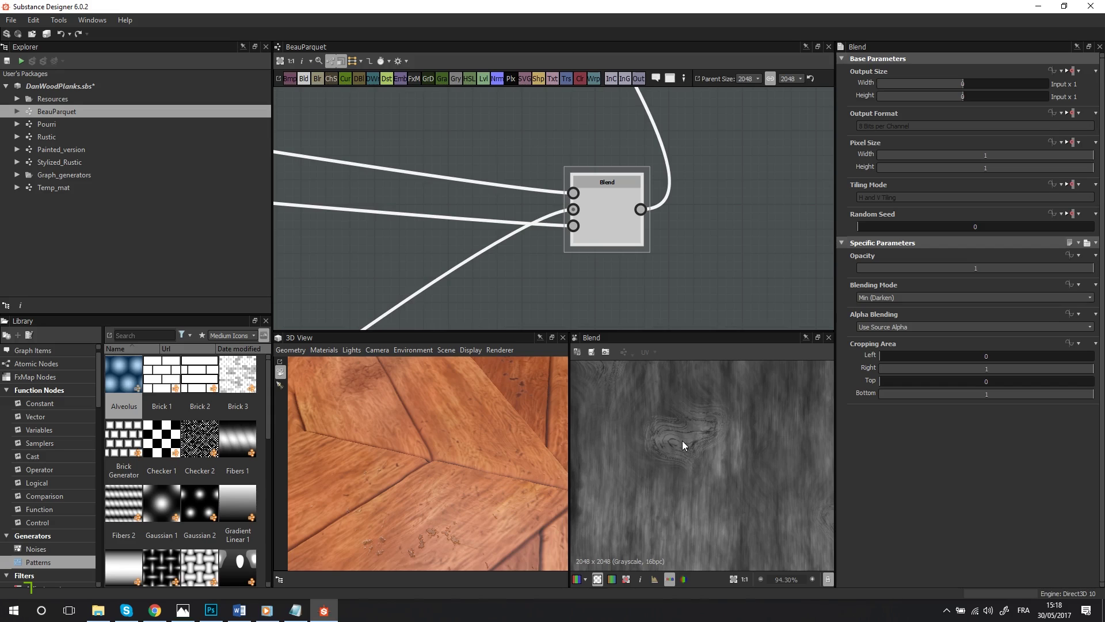
{"action": "scroll", "coordinate": [682, 436], "scroll_direction": "up", "scroll_amount": 3}
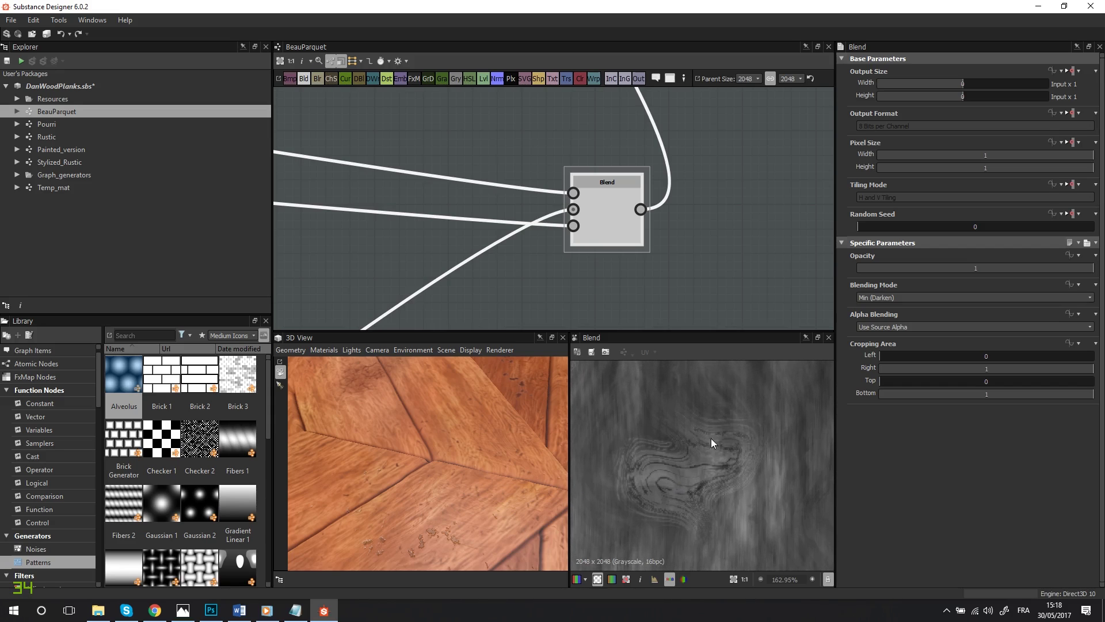
Step: Preview the fibre Blend and blurred knot rings feeding the Min (Darken) Blend, and return to previewing the combined result
{"action": "scroll", "coordinate": [660, 495], "scroll_direction": "down", "scroll_amount": 2}
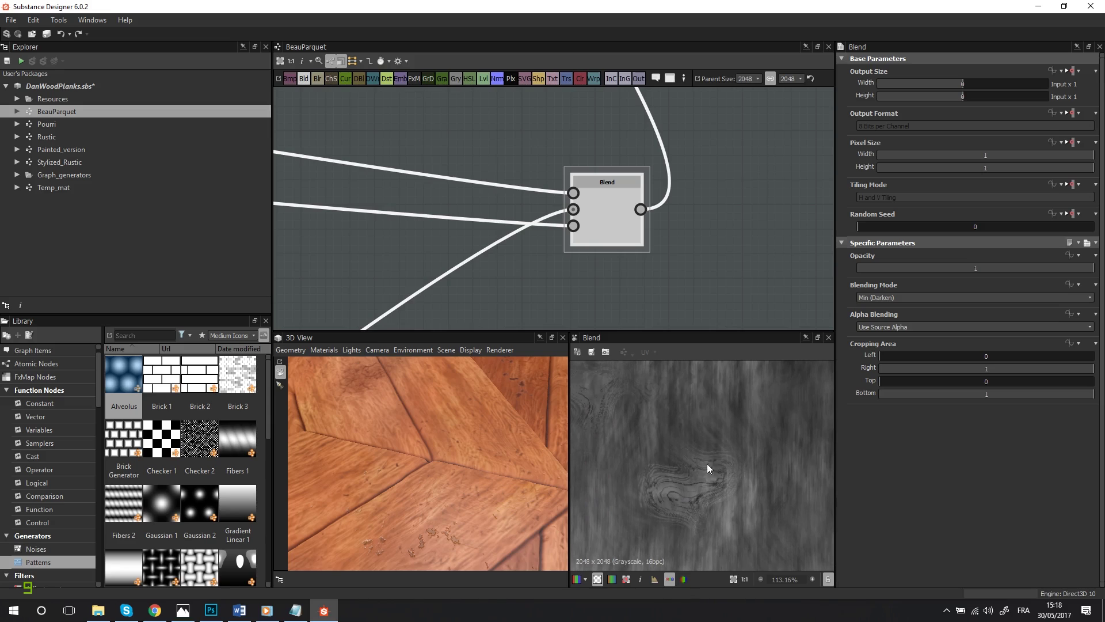
{"action": "middle_click_drag", "start_coordinate": [744, 490], "coordinate": [717, 456]}
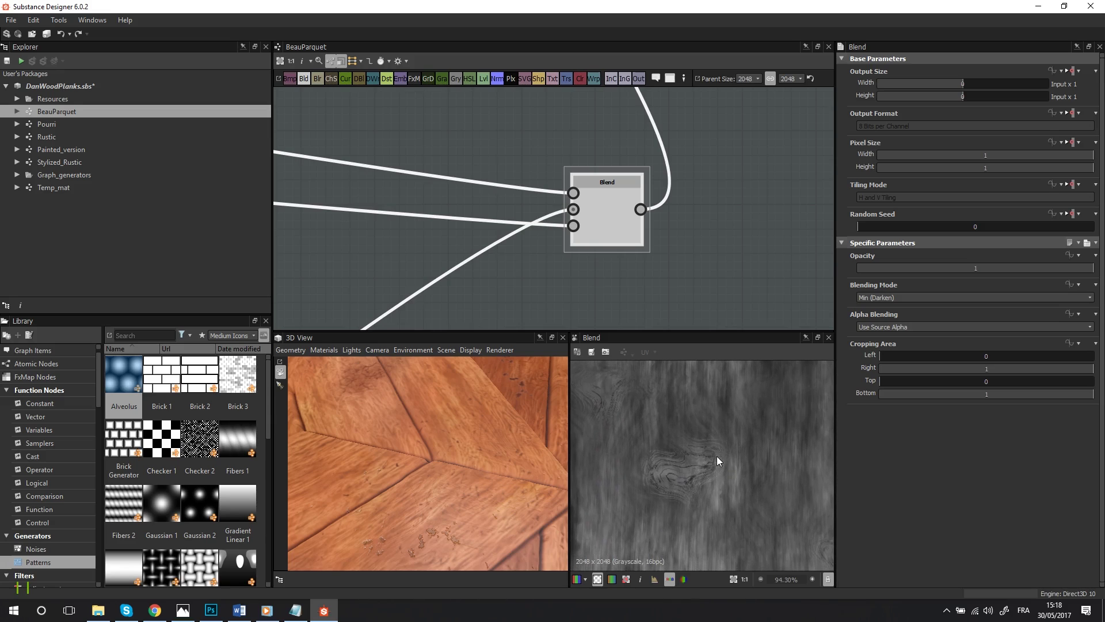
{"action": "scroll", "coordinate": [641, 223], "scroll_direction": "down", "scroll_amount": 2}
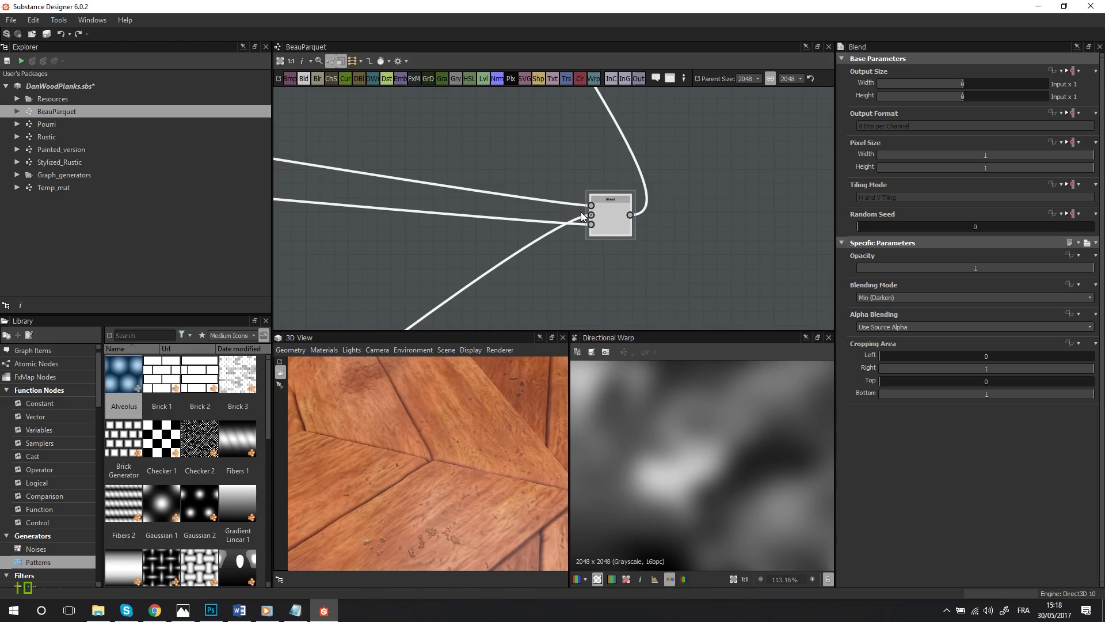
{"action": "double_click", "coordinate": [593, 216]}
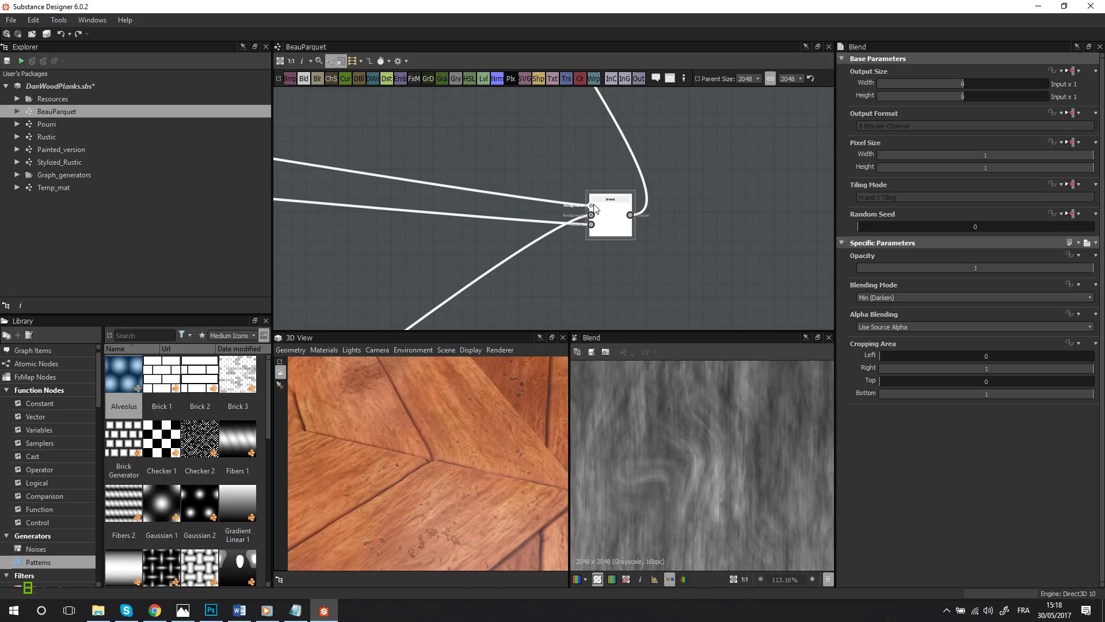
{"action": "double_click", "coordinate": [592, 207]}
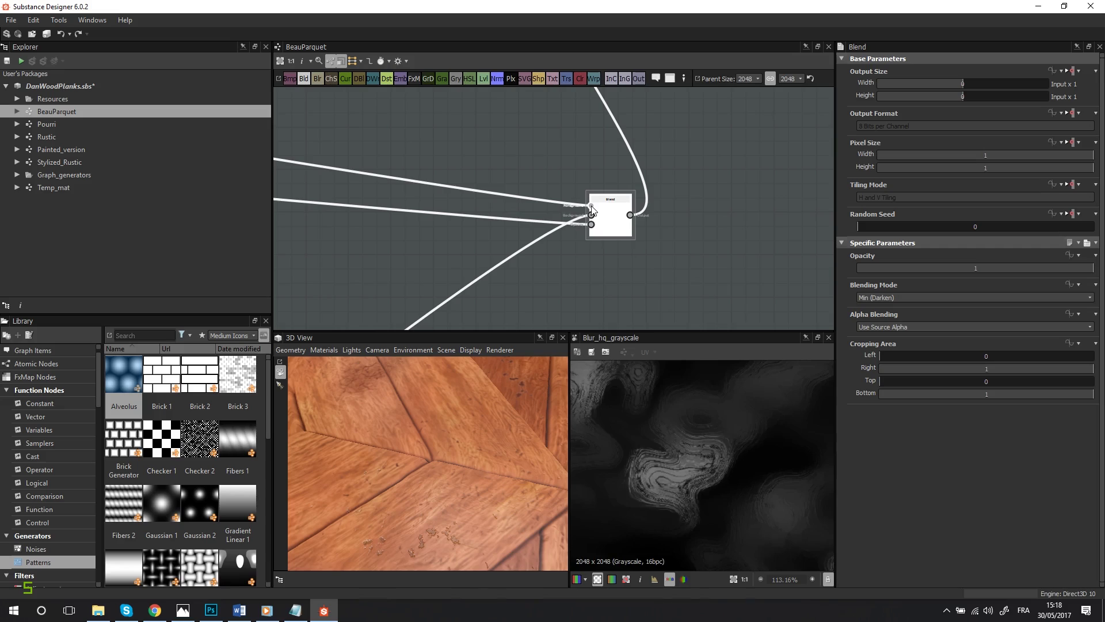
{"action": "double_click", "coordinate": [620, 226]}
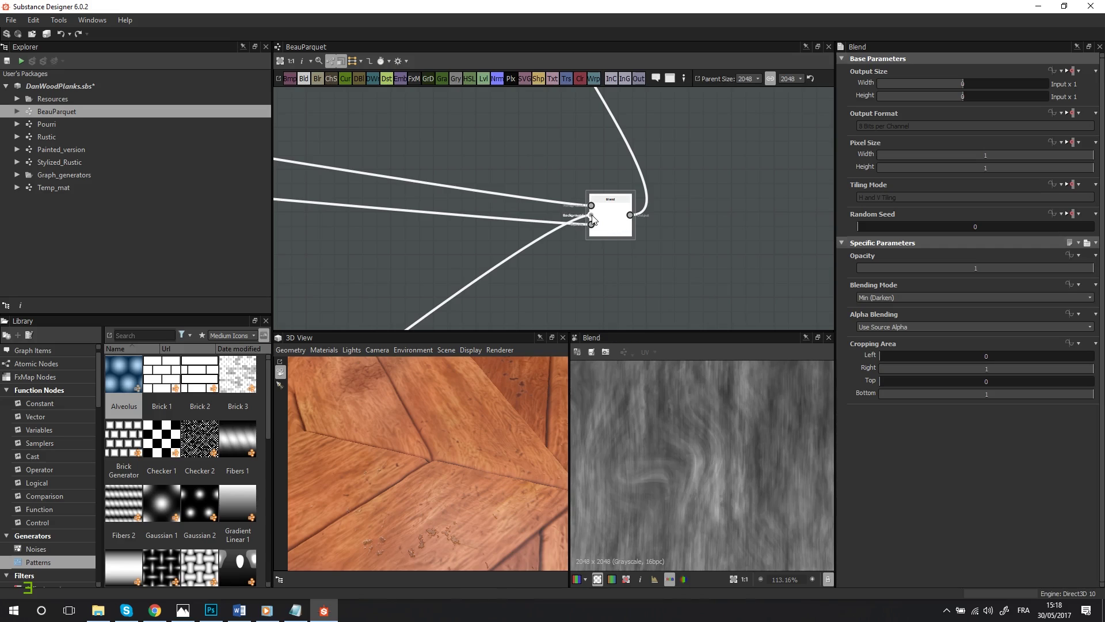
{"action": "double_click", "coordinate": [591, 207]}
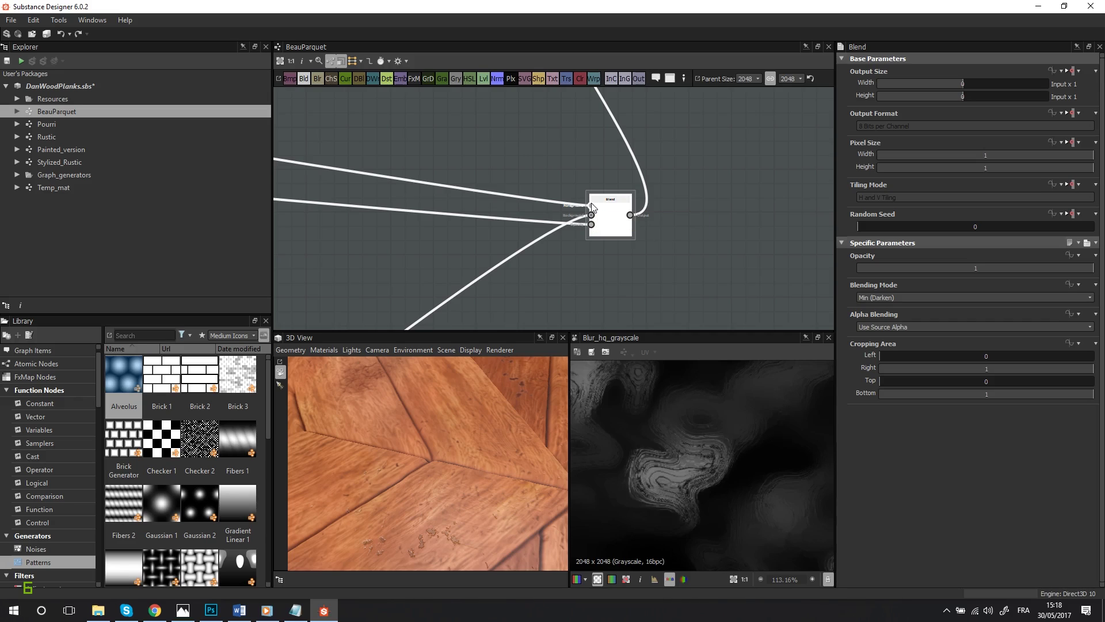
{"action": "double_click", "coordinate": [616, 215]}
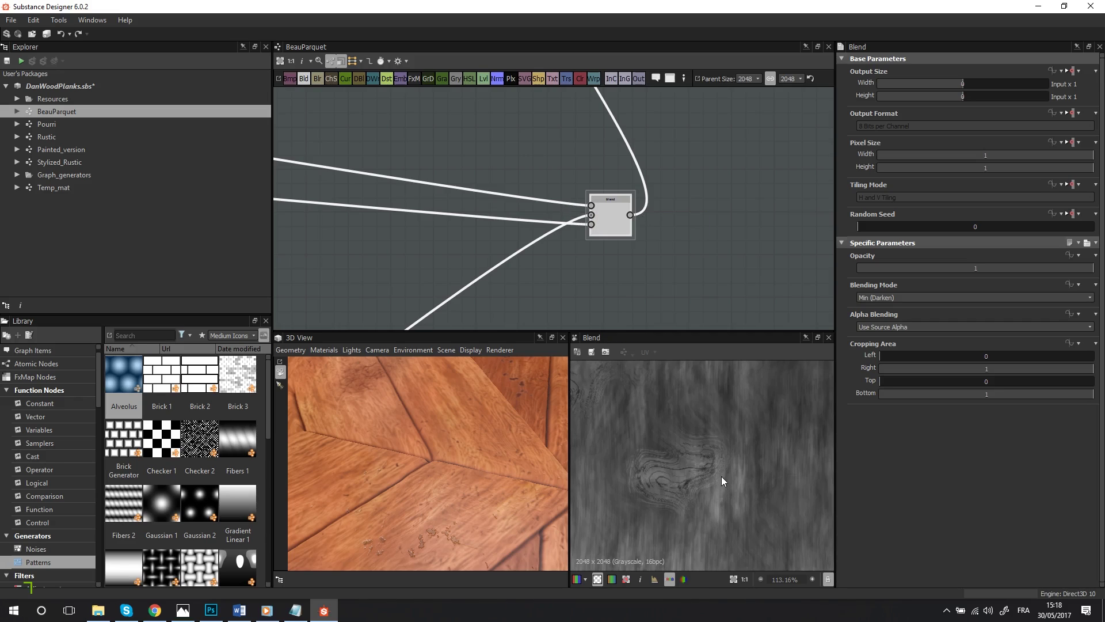
Step: Examine how the knots merge into the fibres across the Min (Darken) Blend output, and locate the Termites frame
{"action": "scroll", "coordinate": [697, 453], "scroll_direction": "down", "scroll_amount": 3}
{"action": "scroll", "coordinate": [697, 453], "scroll_direction": "up", "scroll_amount": 2}
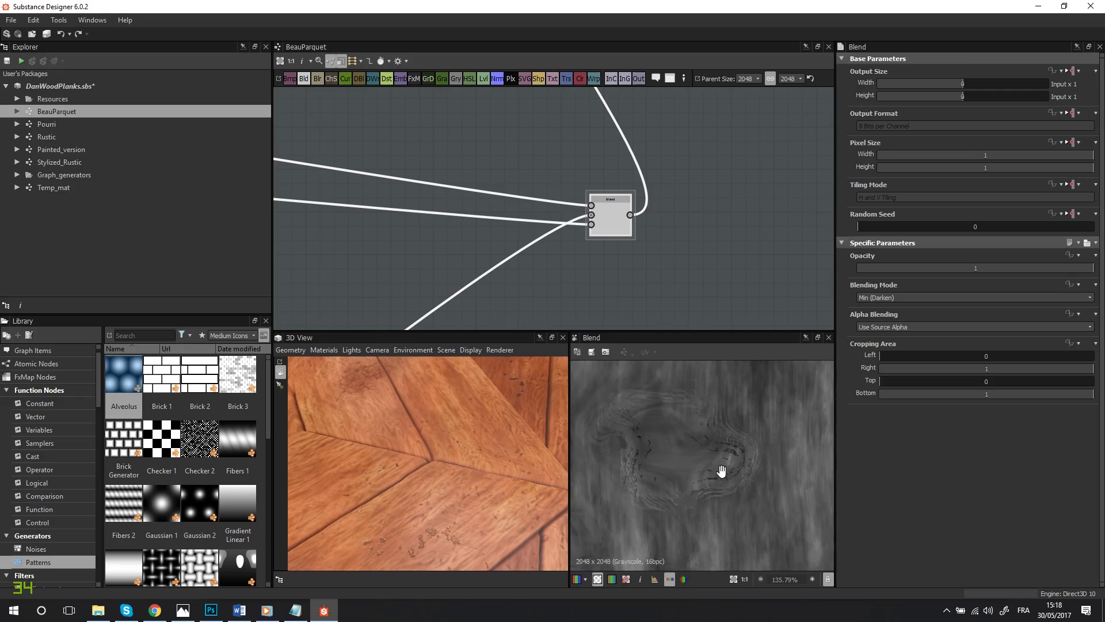
{"action": "scroll", "coordinate": [577, 231], "scroll_direction": "down", "scroll_amount": 5}
{"action": "scroll", "coordinate": [517, 224], "scroll_direction": "up", "scroll_amount": 5}
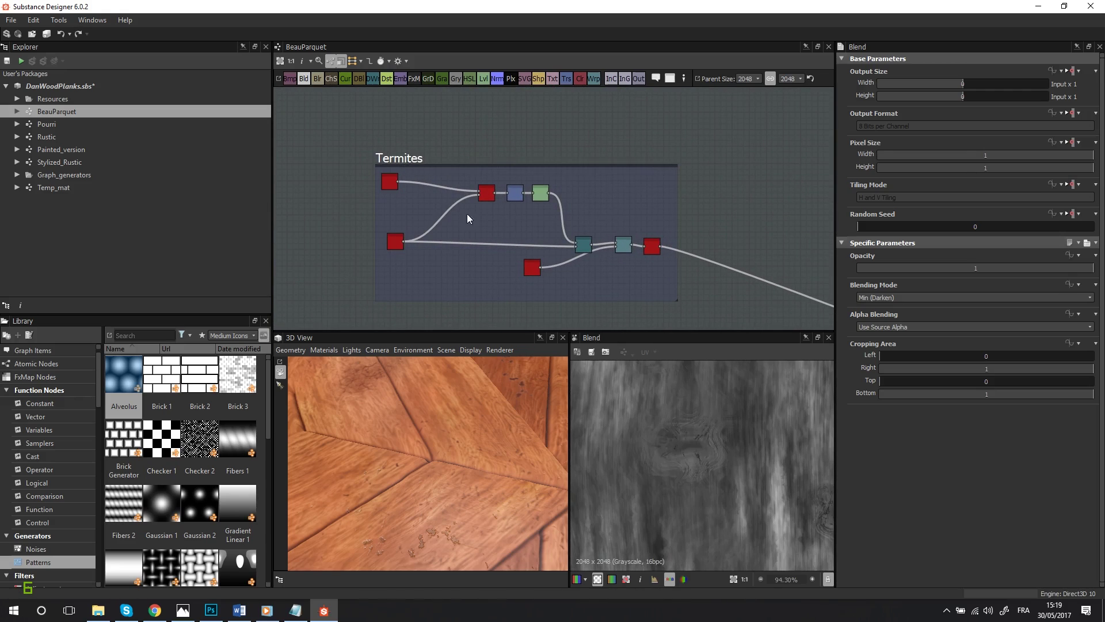
Step: Preview the final Blur HQ Grayscale node in the Termites frame and examine its scattered termite marks
{"action": "double_click", "coordinate": [655, 254]}
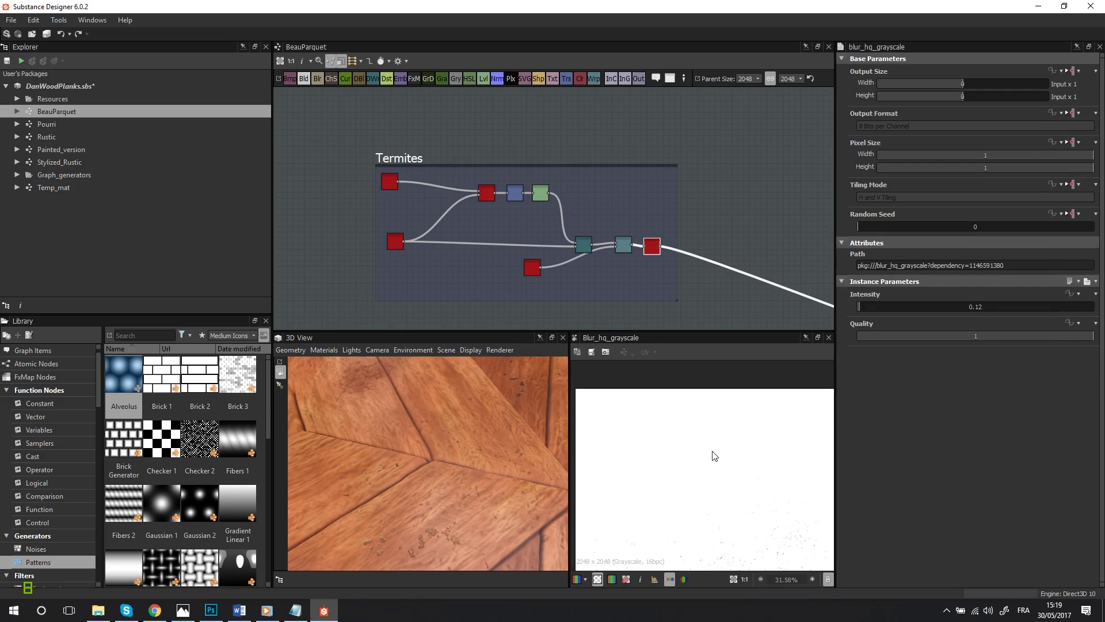
{"action": "scroll", "coordinate": [708, 432], "scroll_direction": "up", "scroll_amount": 3}
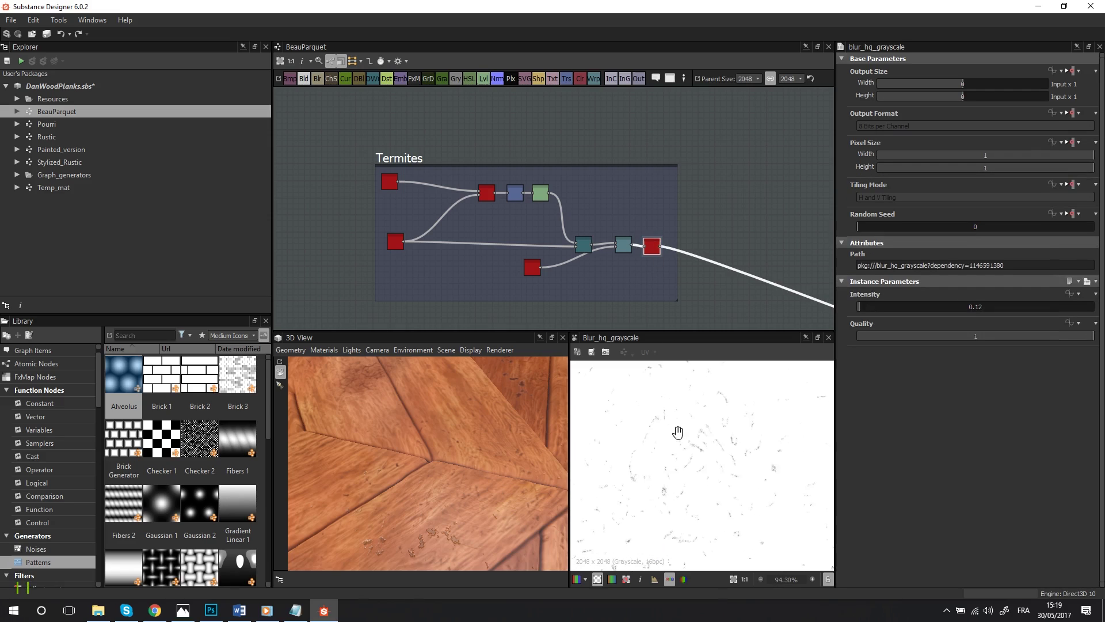
{"action": "scroll", "coordinate": [619, 441], "scroll_direction": "up", "scroll_amount": 2}
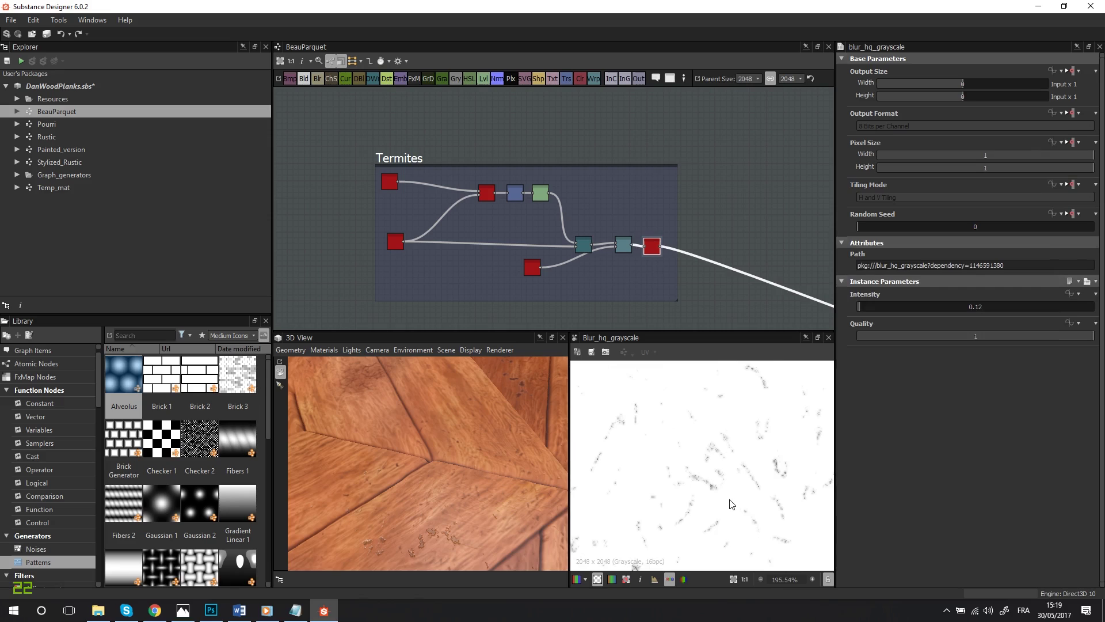
{"action": "mouse_move", "coordinate": [731, 504]}
{"action": "middle_mouse_down"}
{"action": "mouse_move", "coordinate": [695, 437]}
{"action": "mouse_move", "coordinate": [721, 487]}
{"action": "middle_mouse_up"}
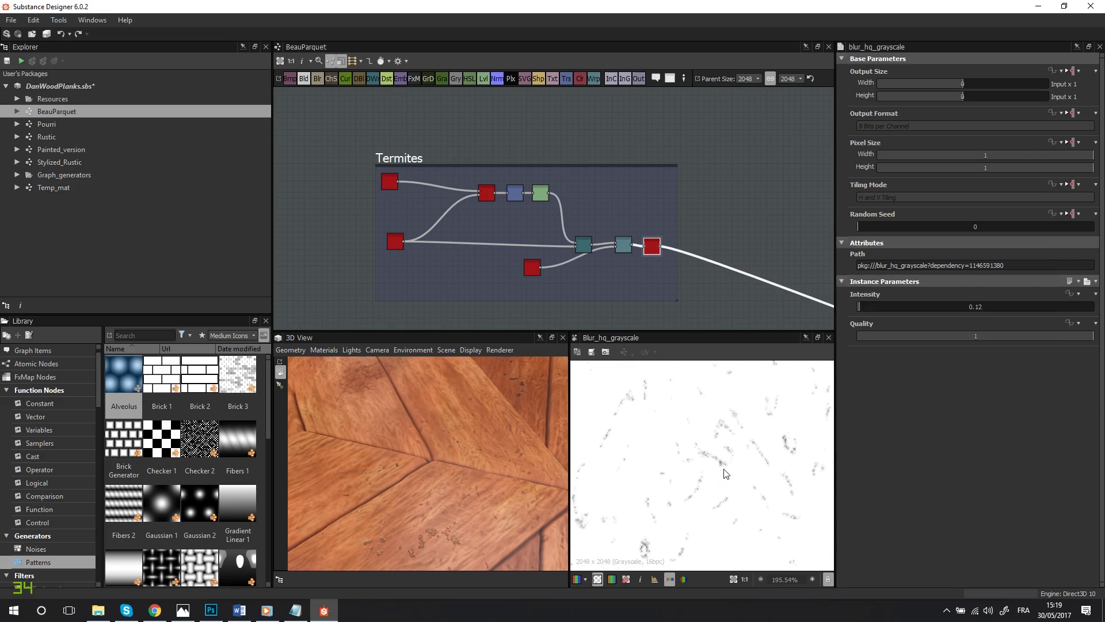
{"action": "scroll", "coordinate": [725, 473], "scroll_direction": "up", "scroll_amount": 3}
{"action": "scroll", "coordinate": [723, 441], "scroll_direction": "down", "scroll_amount": 3}
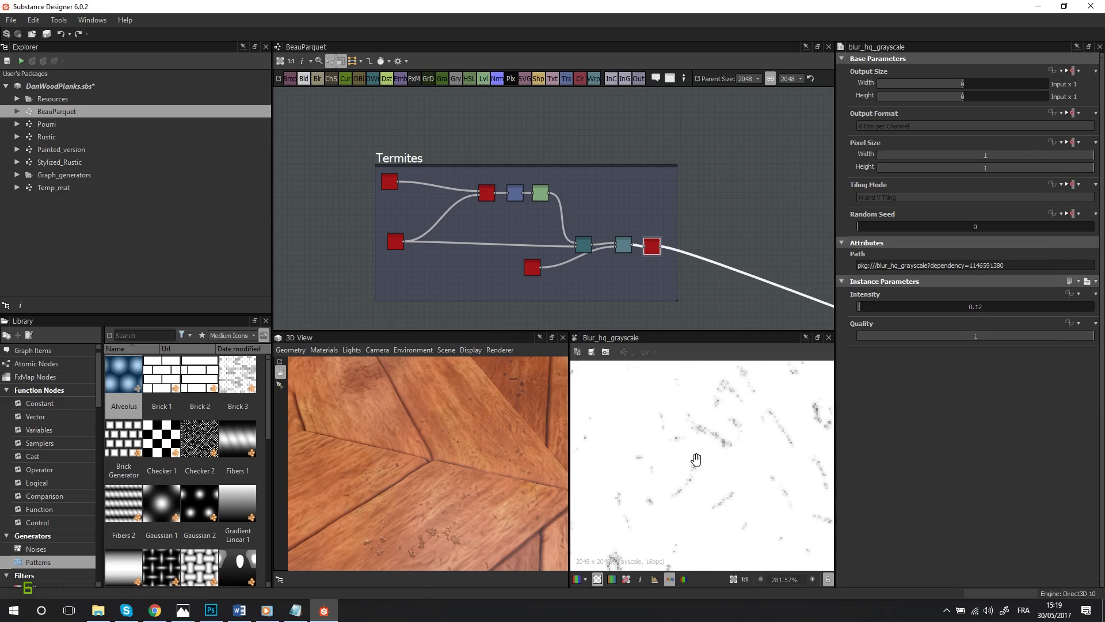
{"action": "scroll", "coordinate": [699, 449], "scroll_direction": "down", "scroll_amount": 3}
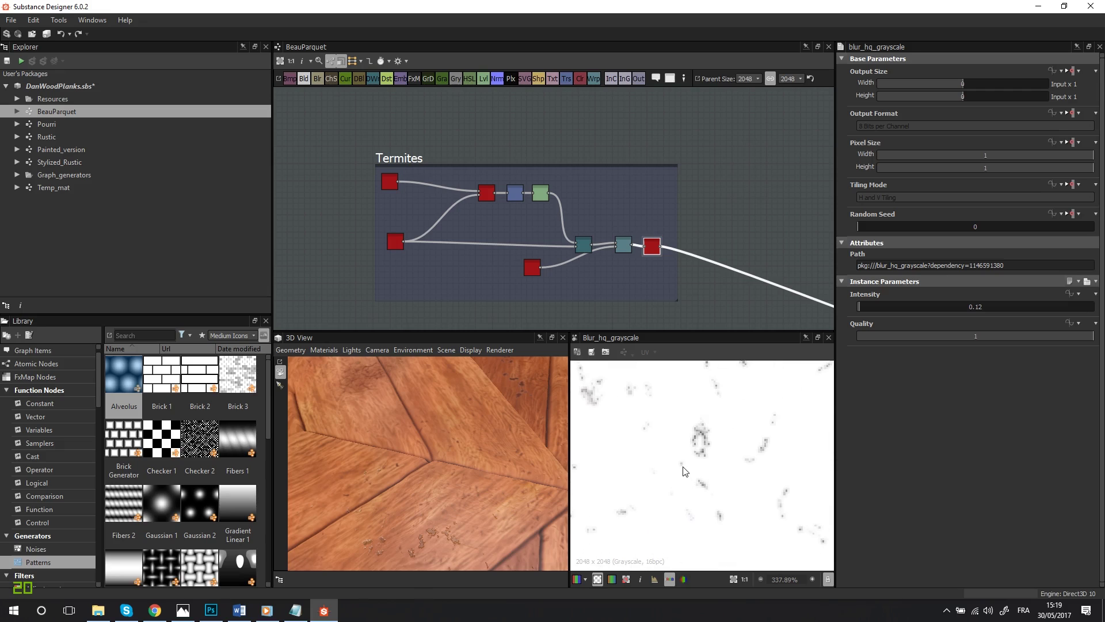
Step: Compare the termite marks in other areas of the blurred output, in pixel-level close-up and from farther out
{"action": "middle_click_drag", "start_coordinate": [689, 456], "coordinate": [712, 446]}
{"action": "scroll", "coordinate": [691, 473], "scroll_direction": "up", "scroll_amount": 2}
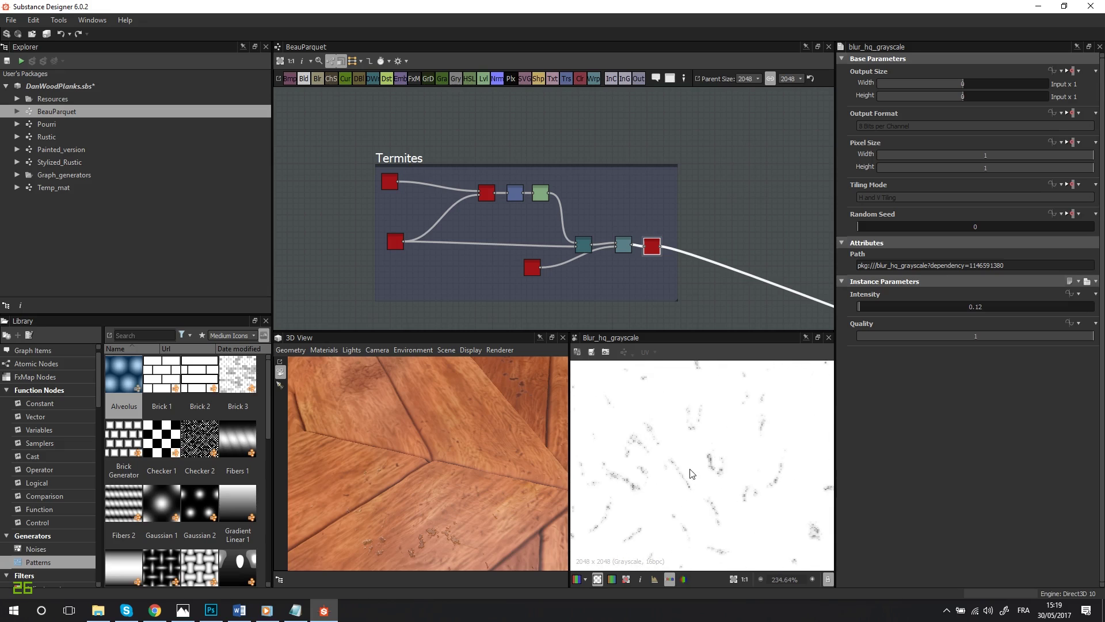
{"action": "scroll", "coordinate": [695, 477], "scroll_direction": "down", "scroll_amount": 1}
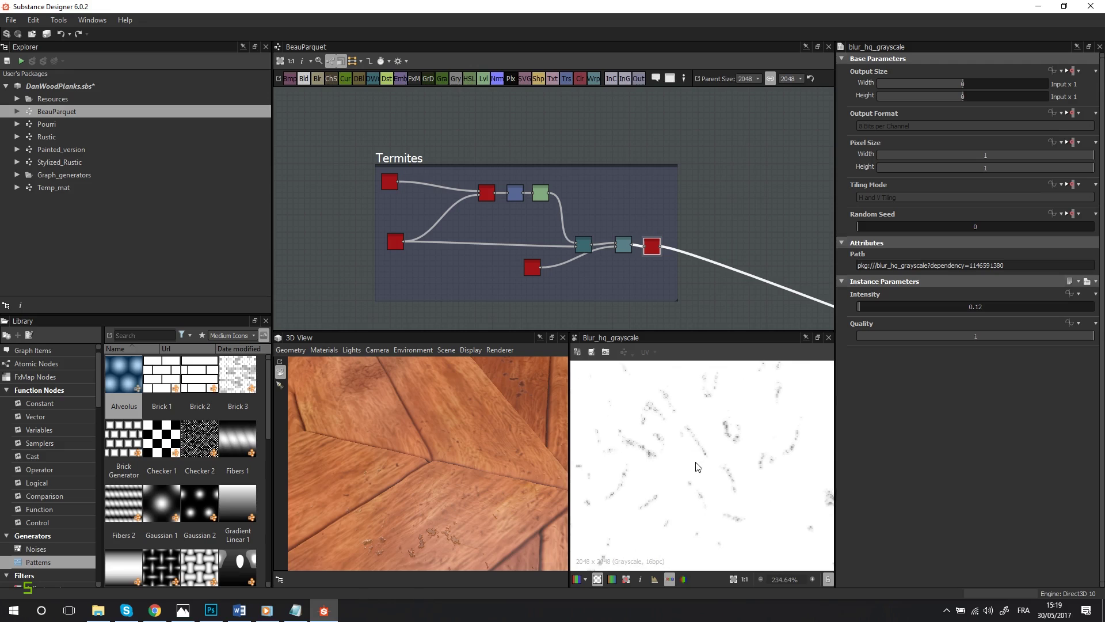
{"action": "middle_click_drag", "start_coordinate": [611, 515], "coordinate": [728, 432]}
{"action": "middle_click_drag", "start_coordinate": [671, 467], "coordinate": [742, 484]}
{"action": "scroll", "coordinate": [694, 436], "scroll_direction": "up", "scroll_amount": 4}
{"action": "middle_click_drag", "start_coordinate": [704, 427], "coordinate": [694, 463]}
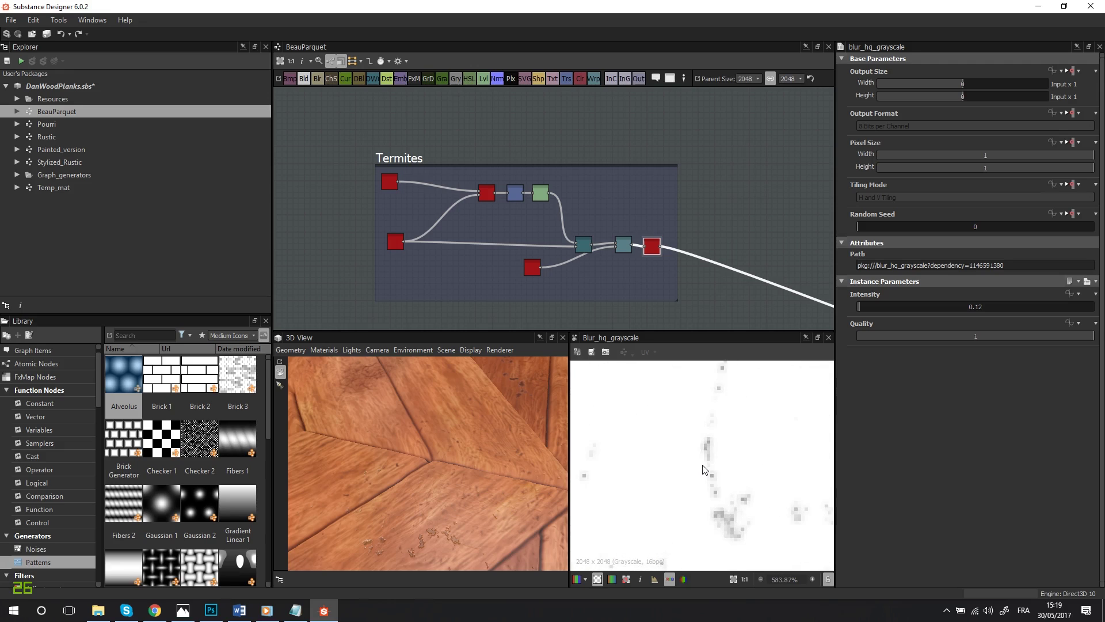
{"action": "scroll", "coordinate": [696, 466], "scroll_direction": "down", "scroll_amount": 7}
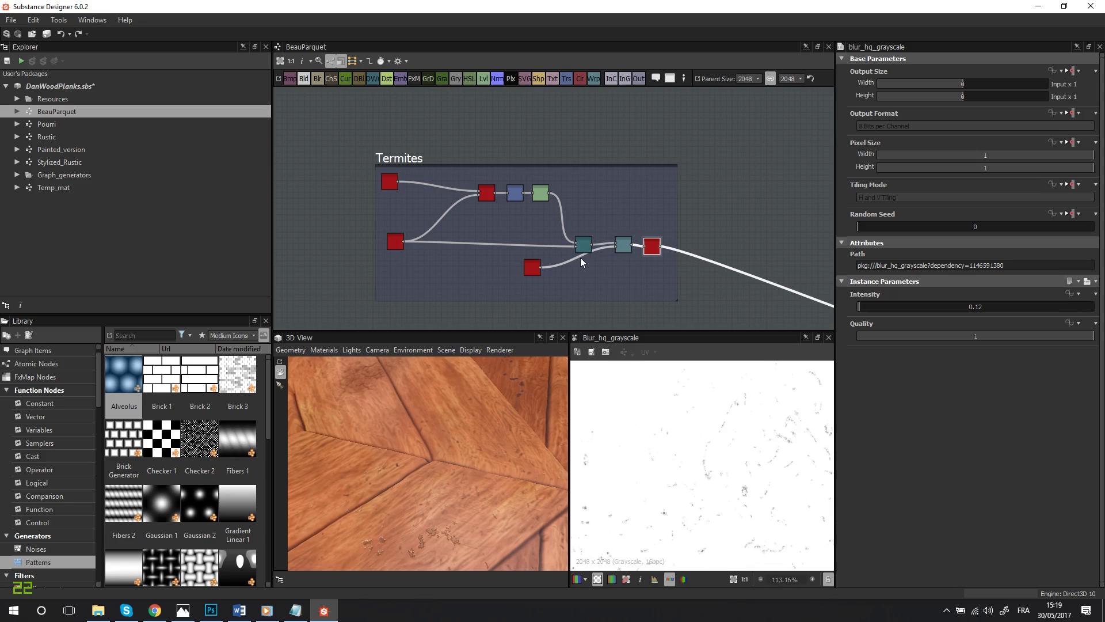
Step: Move the Termites frame's Directional Warp node slightly up, and preview the Vertical Noise and Slope Blur Grayscale nodes
{"action": "left_click_drag", "start_coordinate": [585, 244], "coordinate": [583, 229]}
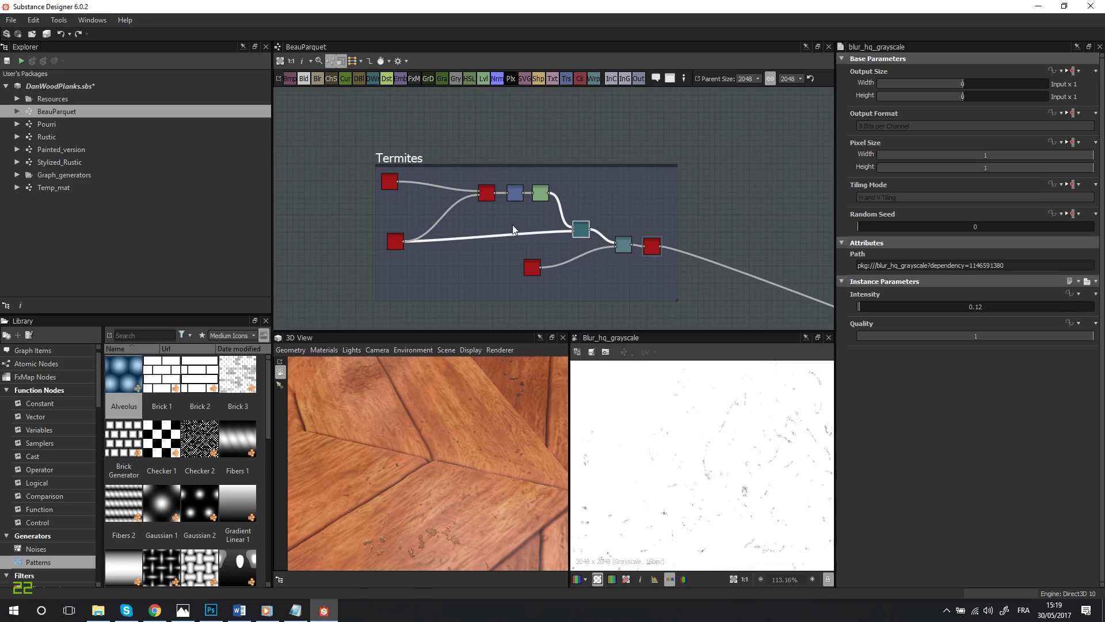
{"action": "left_click", "coordinate": [381, 178]}
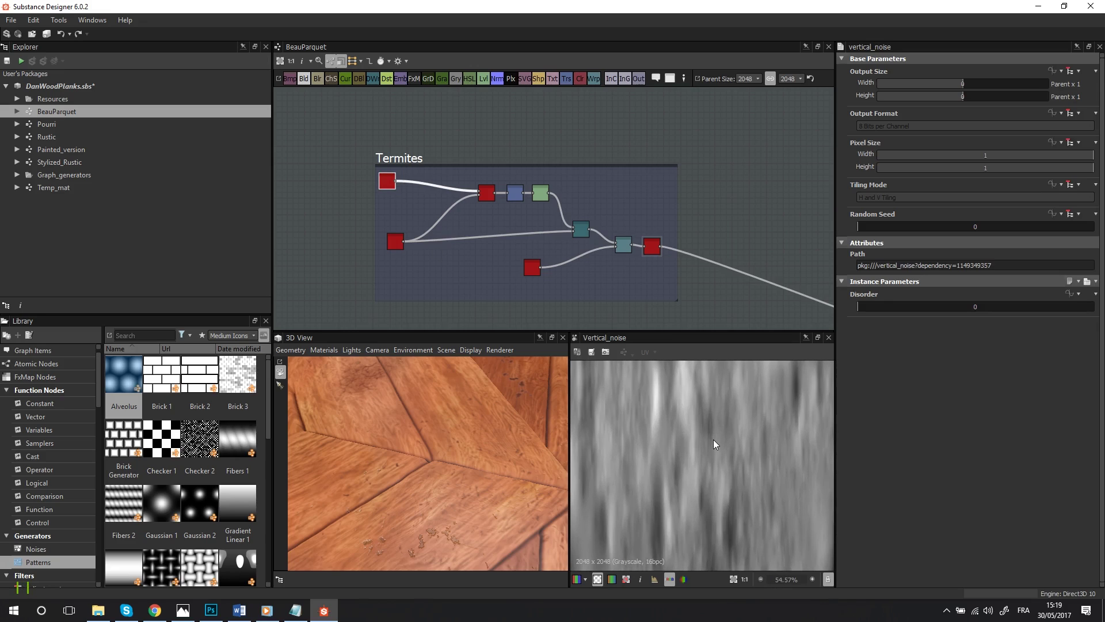
{"action": "left_click", "coordinate": [487, 193]}
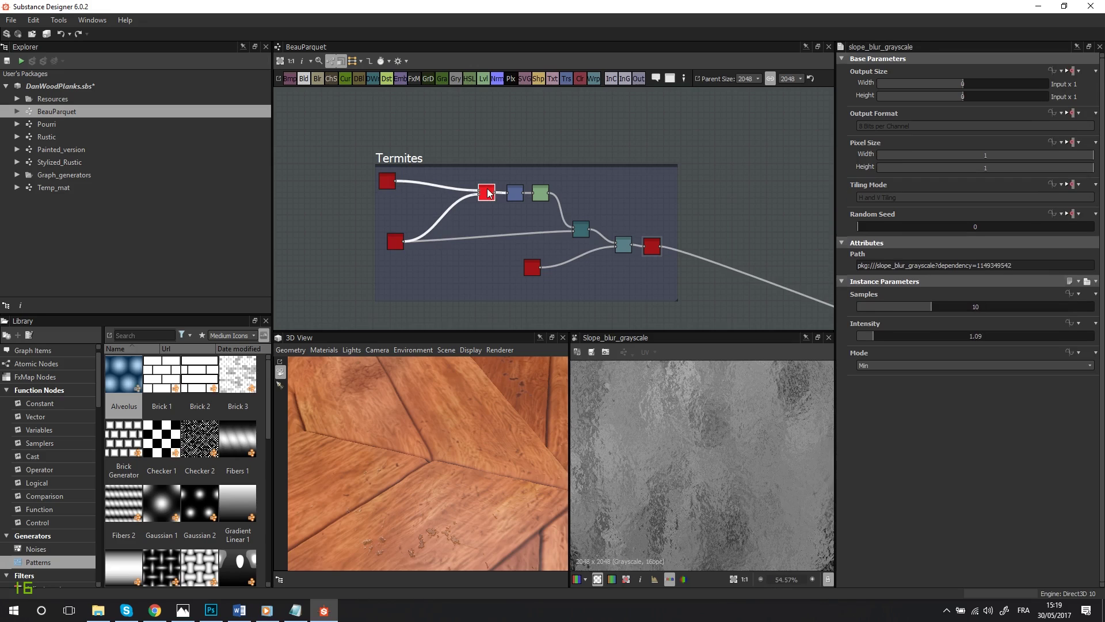
{"action": "middle_click_drag", "start_coordinate": [681, 424], "coordinate": [723, 506]}
{"action": "scroll", "coordinate": [714, 464], "scroll_direction": "up", "scroll_amount": 5}
{"action": "scroll", "coordinate": [675, 440], "scroll_direction": "up", "scroll_amount": 5}
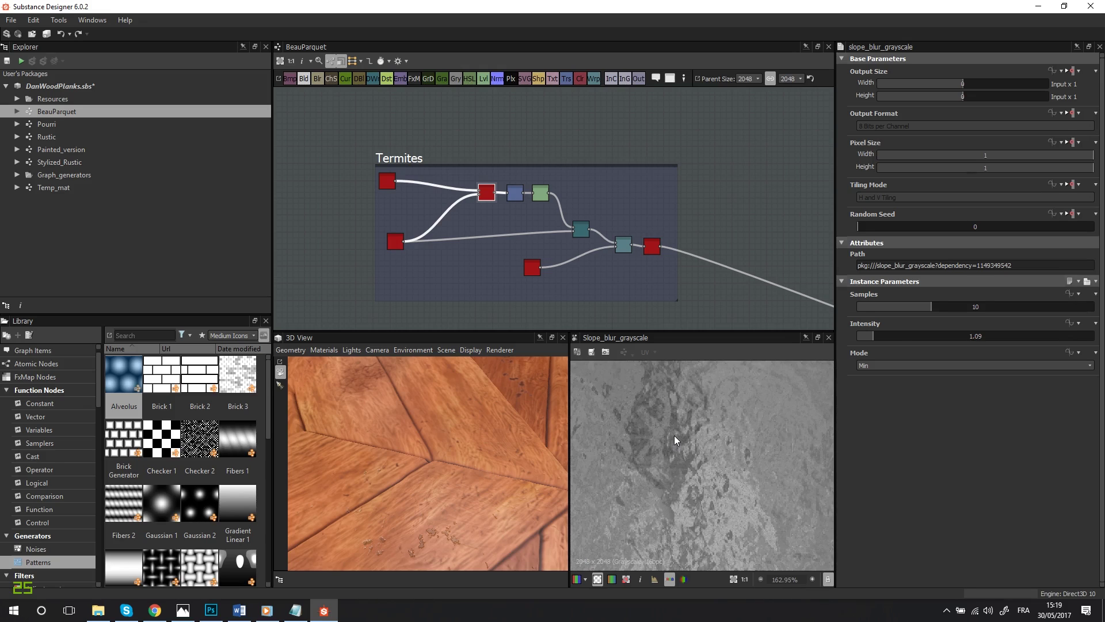
Step: Preview the Clouds 1 and Transformation 2D nodes, and move the Levels node slightly farther from Transformation 2D
{"action": "left_click", "coordinate": [396, 244]}
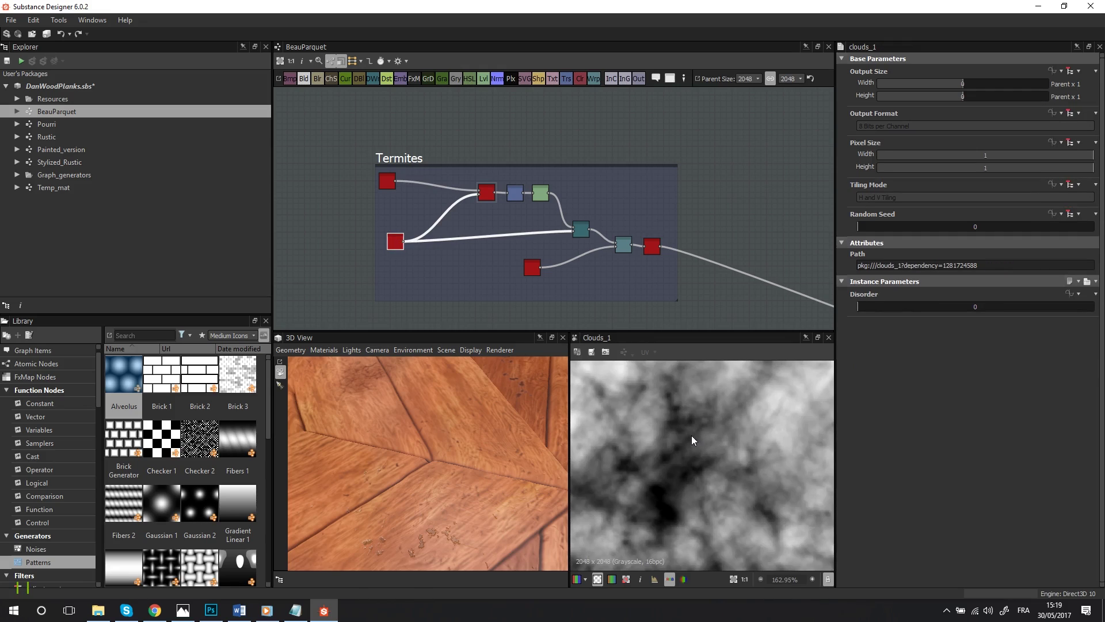
{"action": "left_click", "coordinate": [515, 194]}
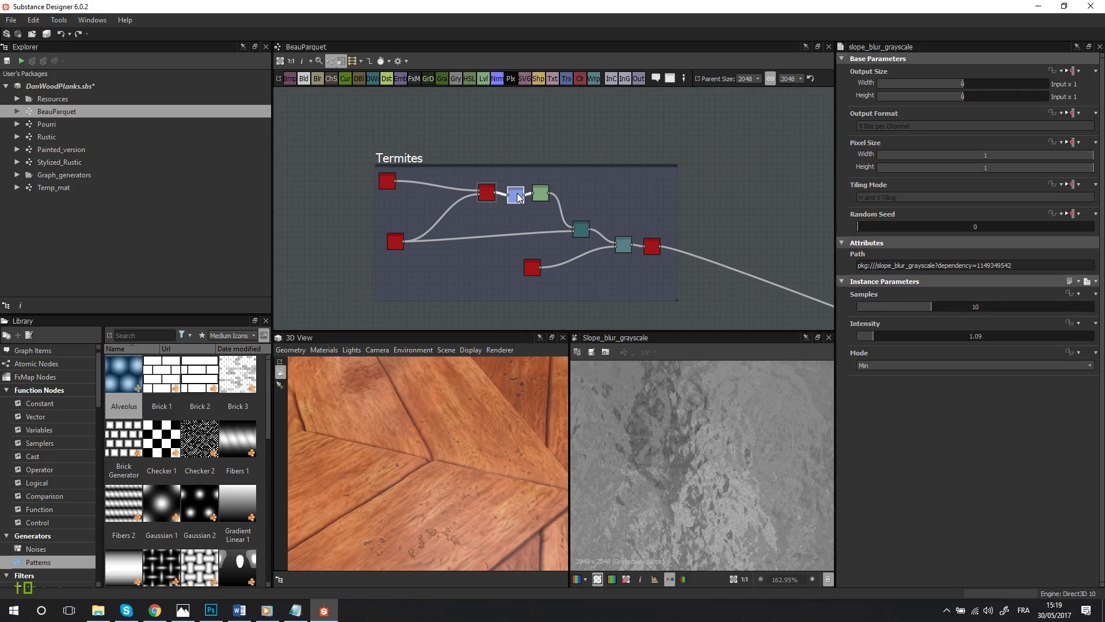
{"action": "left_click_drag", "start_coordinate": [539, 195], "coordinate": [550, 197]}
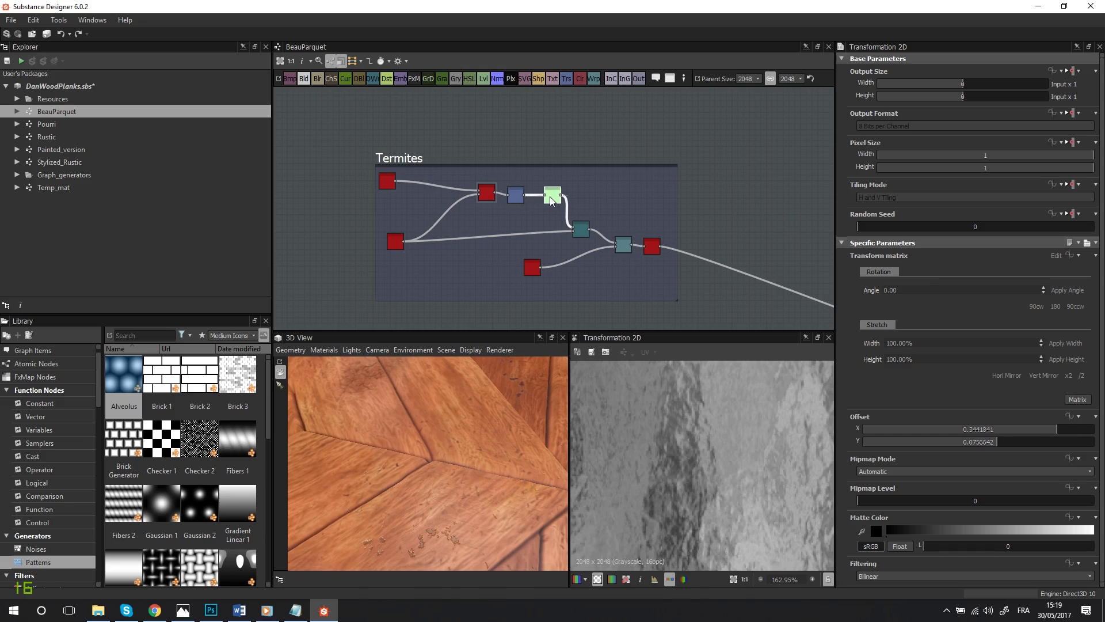
{"action": "scroll", "coordinate": [680, 445], "scroll_direction": "down", "scroll_amount": 8}
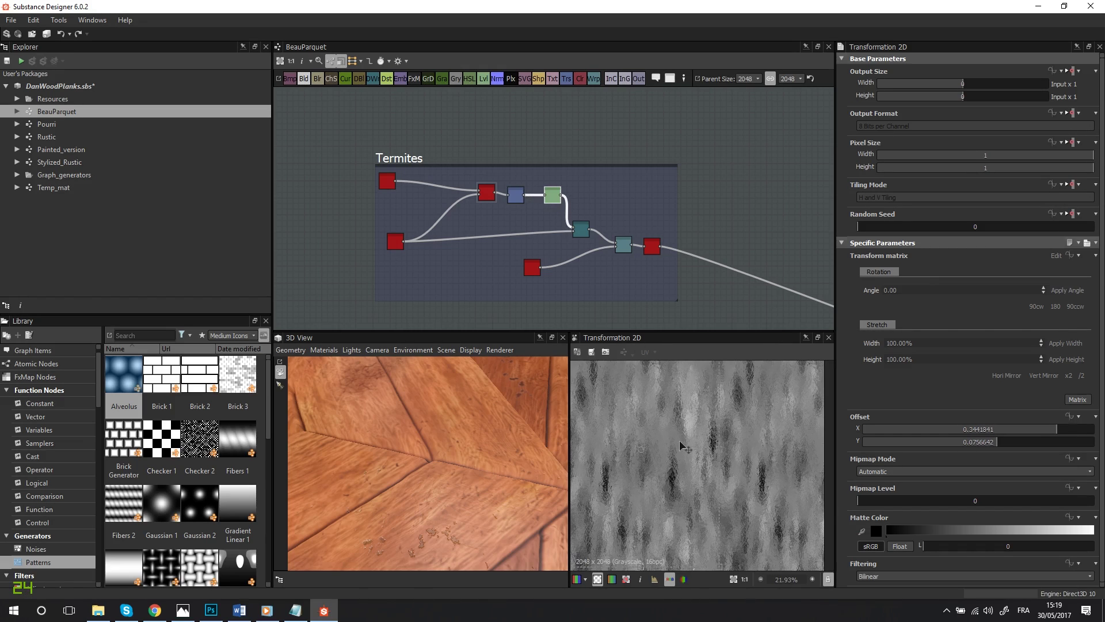
{"action": "mouse_move", "coordinate": [680, 442]}
{"action": "middle_mouse_down"}
{"action": "mouse_move", "coordinate": [704, 484]}
{"action": "mouse_move", "coordinate": [692, 428]}
{"action": "middle_mouse_up"}
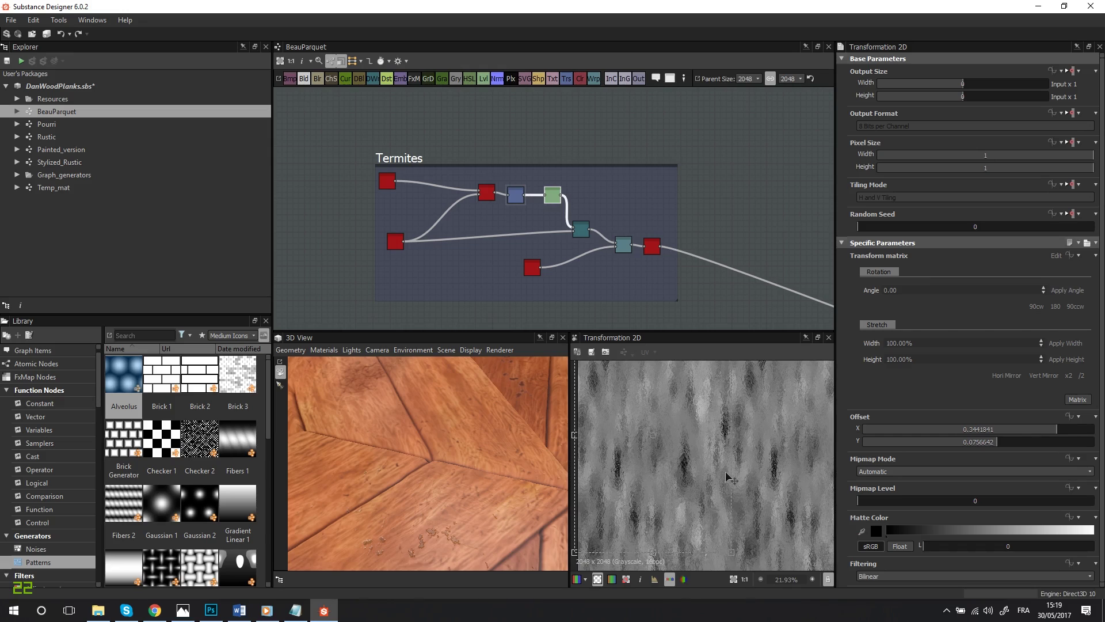
Step: Preview the Levels node in the Termites frame and examine the isolated dark specks up close and from farther out
{"action": "double_click", "coordinate": [583, 227]}
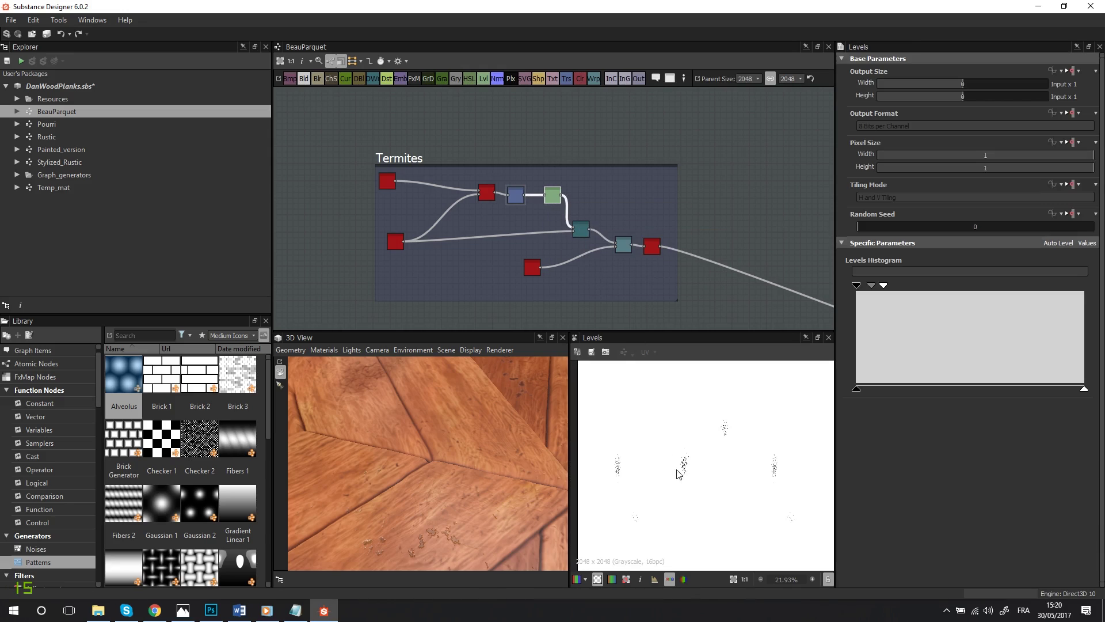
{"action": "scroll", "coordinate": [679, 473], "scroll_direction": "up", "scroll_amount": 10}
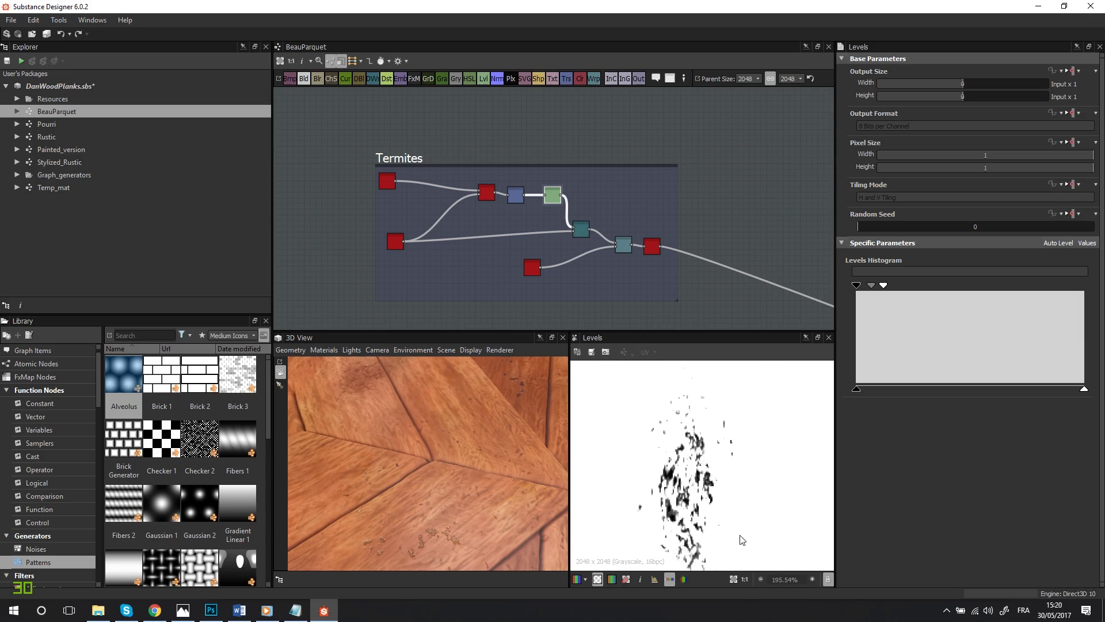
{"action": "scroll", "coordinate": [724, 506], "scroll_direction": "down", "scroll_amount": 4}
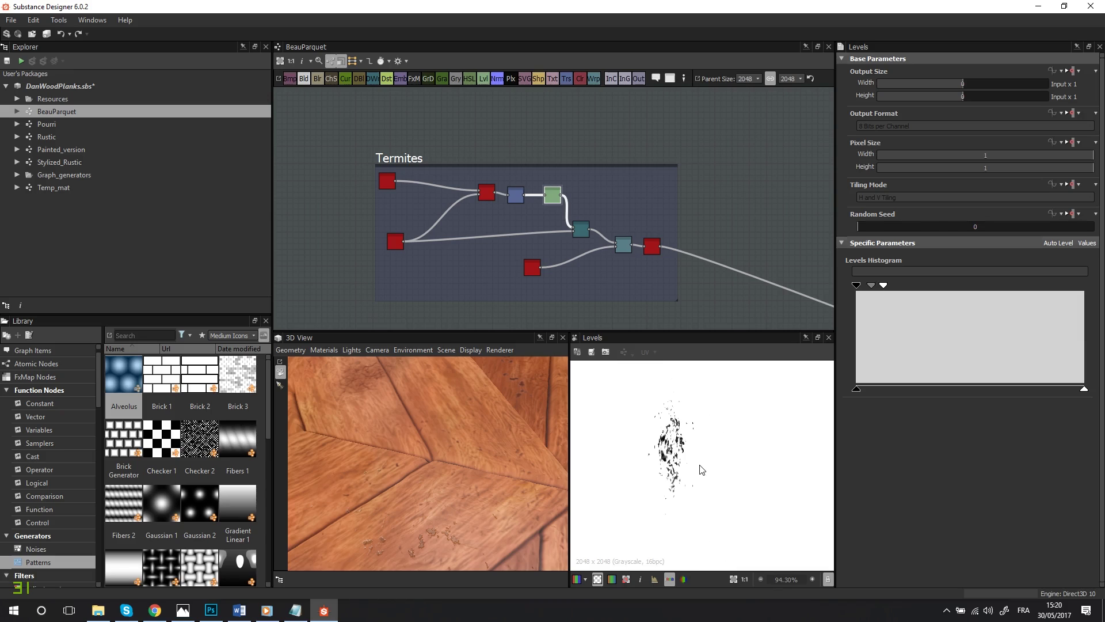
Step: Preview the Directional Warp node with its settings, and locate the Warp node it feeds in the Termites frame
{"action": "double_click", "coordinate": [582, 230]}
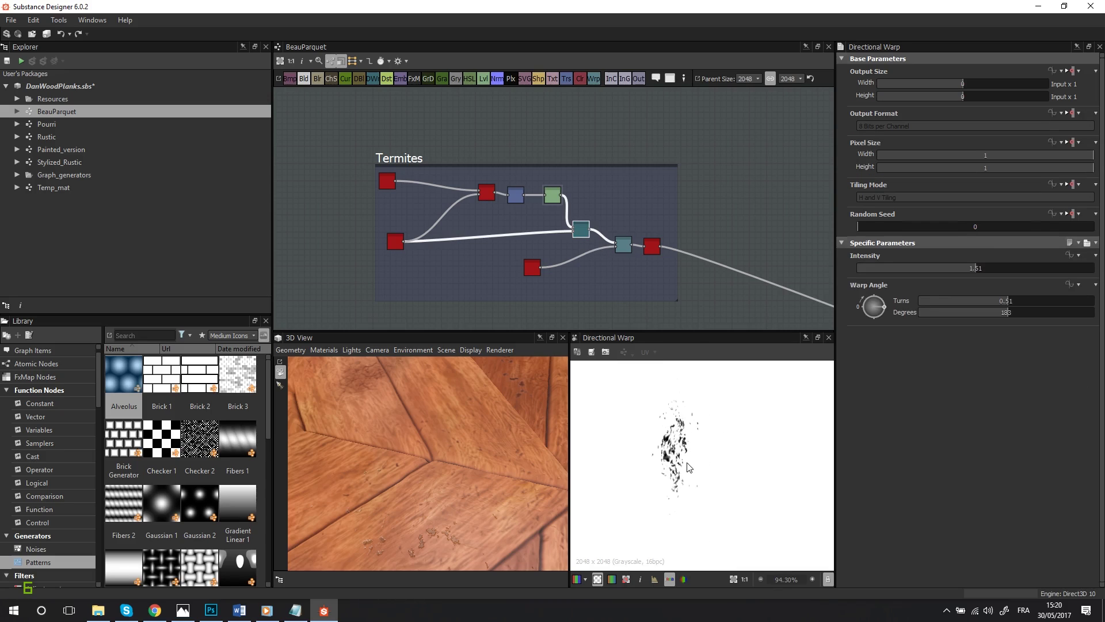
{"action": "scroll", "coordinate": [637, 268], "scroll_direction": "up", "scroll_amount": 6}
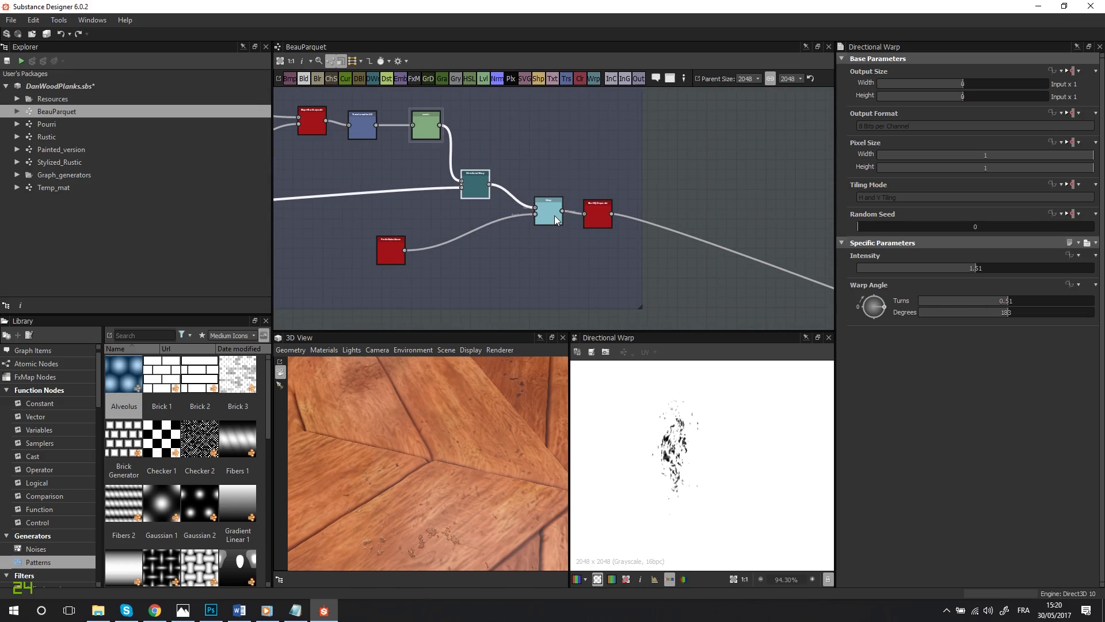
{"action": "scroll", "coordinate": [552, 216], "scroll_direction": "down", "scroll_amount": 3}
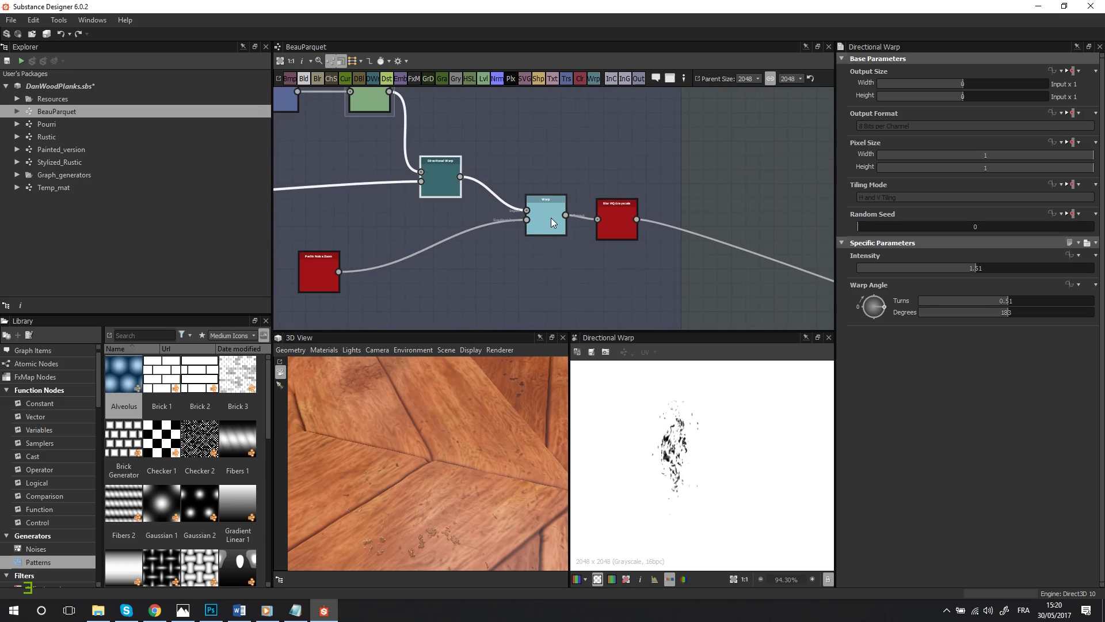
Step: Preview the Warp node in the Termites frame, then bring the Perlin Noise Zoom node closer to it and preview that noise
{"action": "double_click", "coordinate": [551, 218]}
{"action": "scroll", "coordinate": [699, 433], "scroll_direction": "up", "scroll_amount": 5}
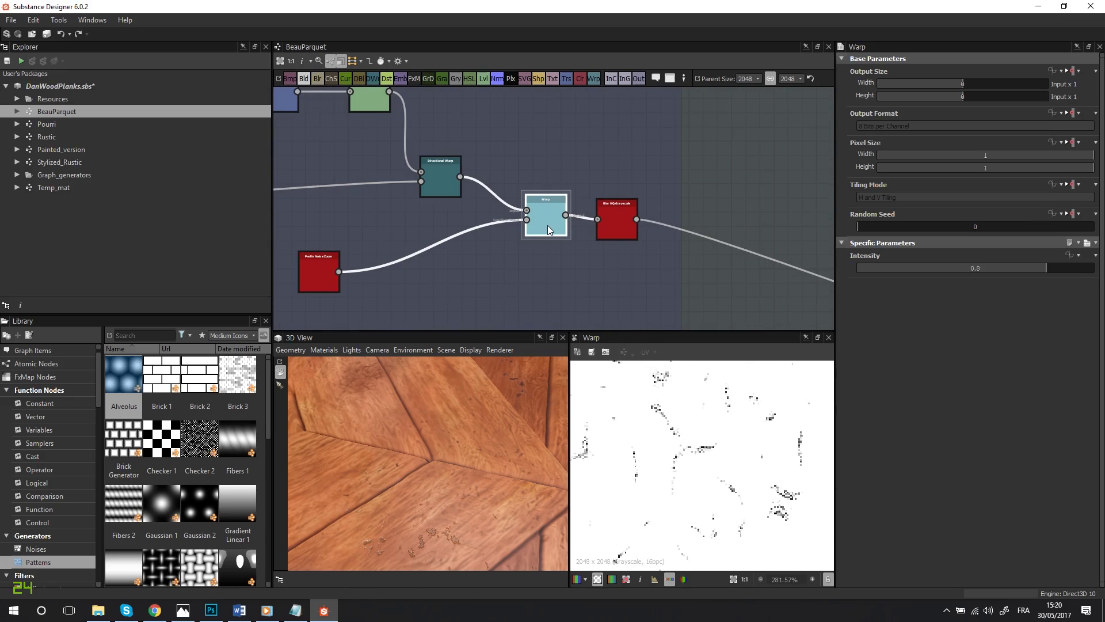
{"action": "left_click_drag", "start_coordinate": [326, 278], "coordinate": [455, 264]}
{"action": "double_click", "coordinate": [441, 263]}
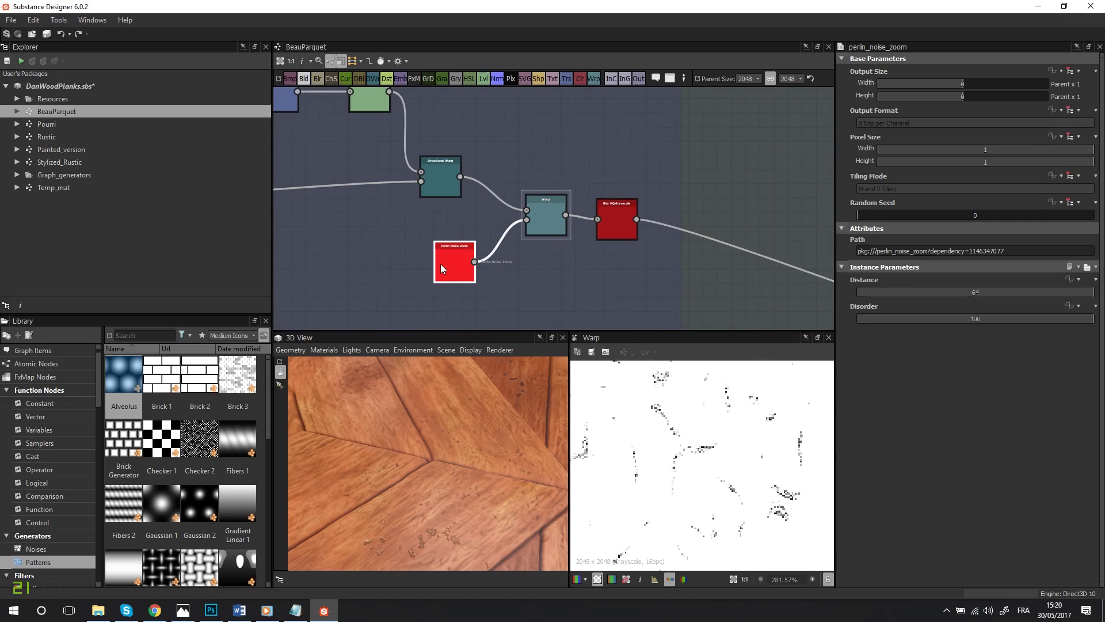
{"action": "scroll", "coordinate": [717, 454], "scroll_direction": "down", "scroll_amount": 4}
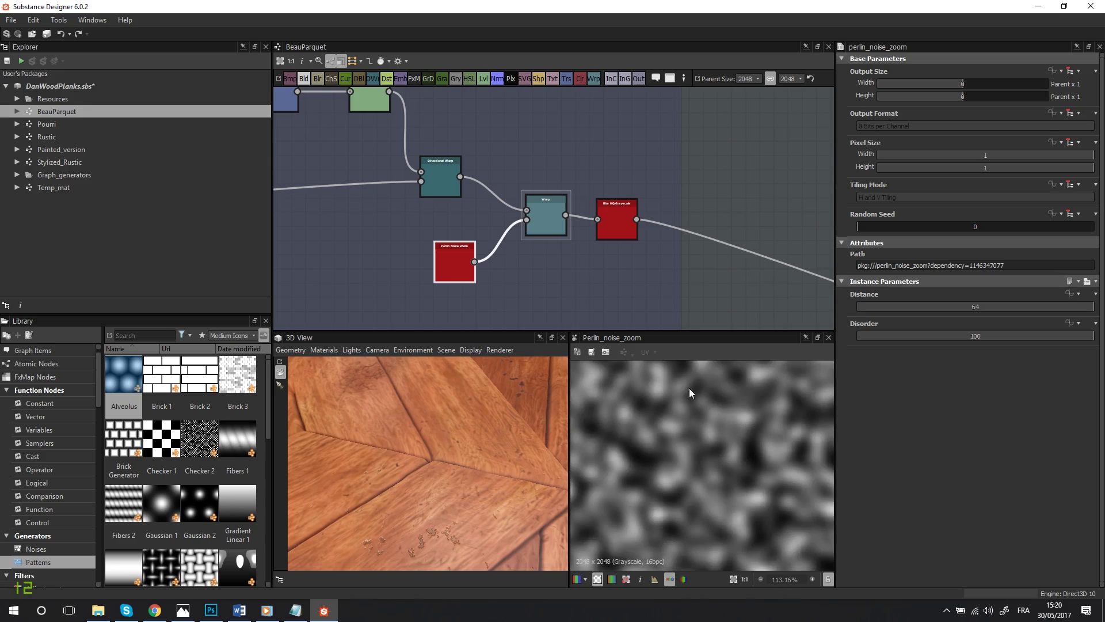
Step: Preview the Warp node again and examine its warped specks up close and from farther out
{"action": "double_click", "coordinate": [547, 221]}
{"action": "scroll", "coordinate": [697, 470], "scroll_direction": "up", "scroll_amount": 7}
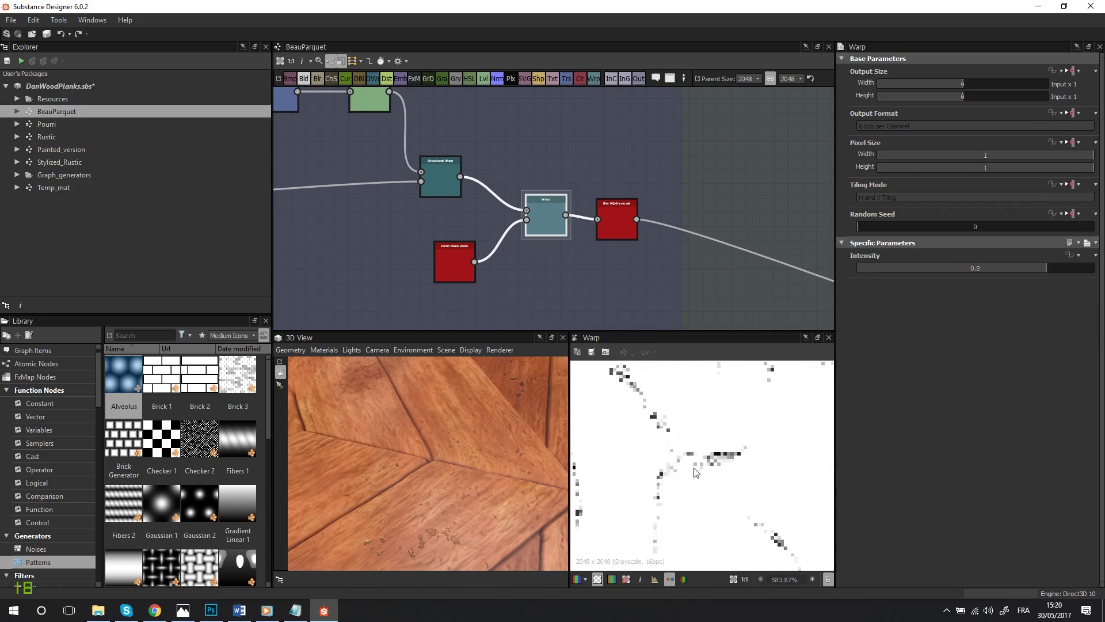
{"action": "scroll", "coordinate": [696, 471], "scroll_direction": "down", "scroll_amount": 5}
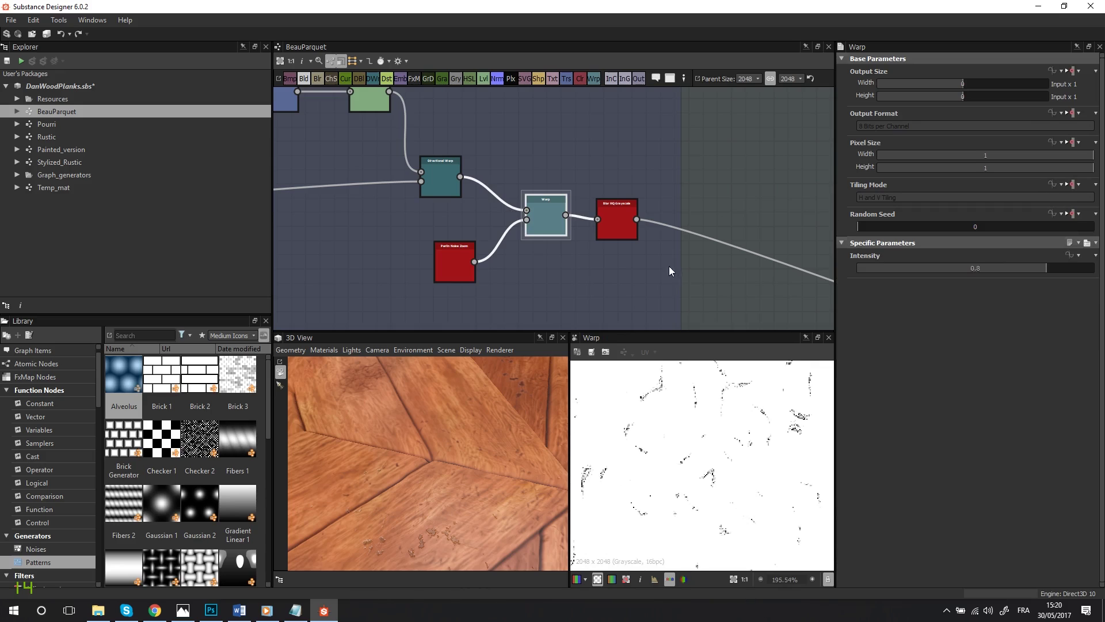
Step: Move the Blur HQ Grayscale node slightly closer to the Warp node, and preview its blurred termite marks at different magnifications
{"action": "left_click_drag", "start_coordinate": [619, 206], "coordinate": [613, 205]}
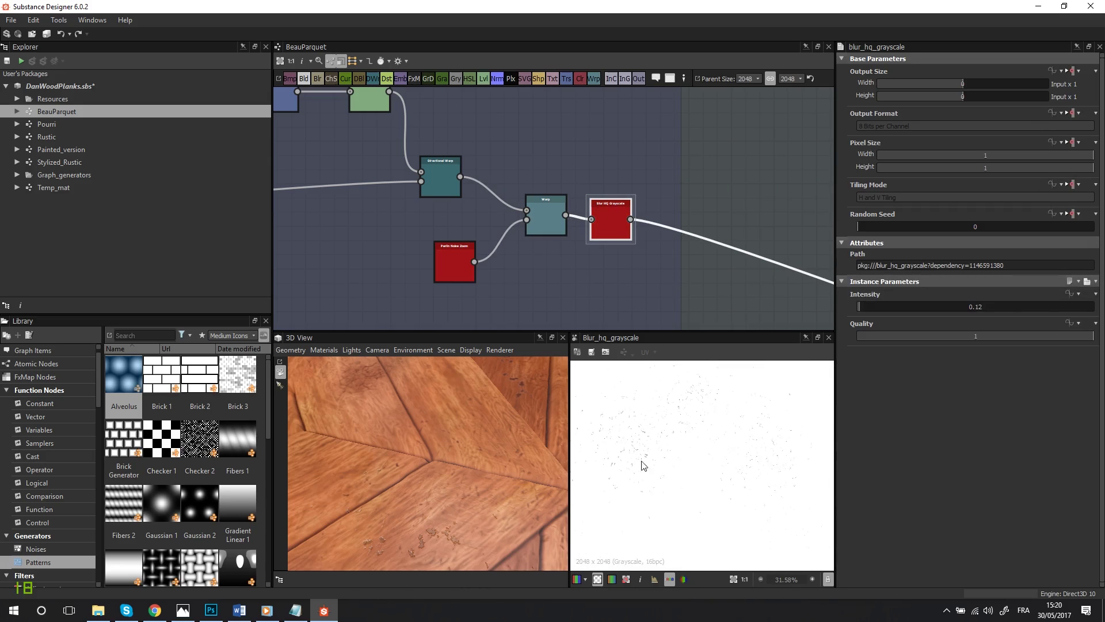
{"action": "scroll", "coordinate": [649, 412], "scroll_direction": "up", "scroll_amount": 5}
{"action": "scroll", "coordinate": [696, 248], "scroll_direction": "down", "scroll_amount": 5}
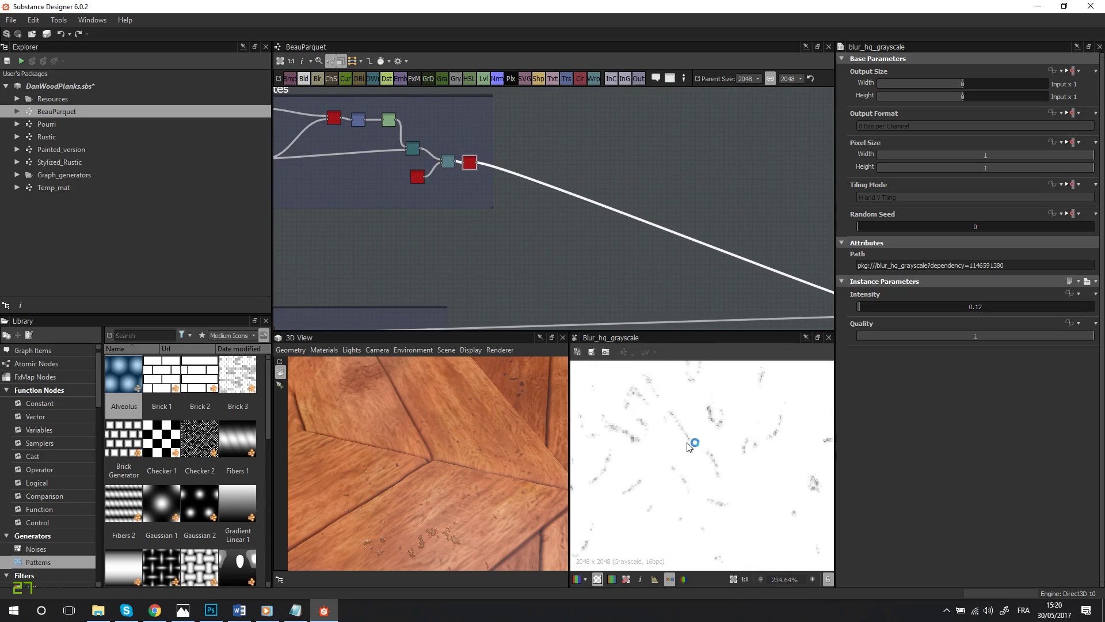
Step: Examine the termite trail mask from the Termites frame's final Blur HQ Grayscale node in the 2D view at several magnifications
{"action": "scroll", "coordinate": [624, 219], "scroll_direction": "down", "scroll_amount": 3}
{"action": "middle_click_drag", "start_coordinate": [661, 424], "coordinate": [753, 463]}
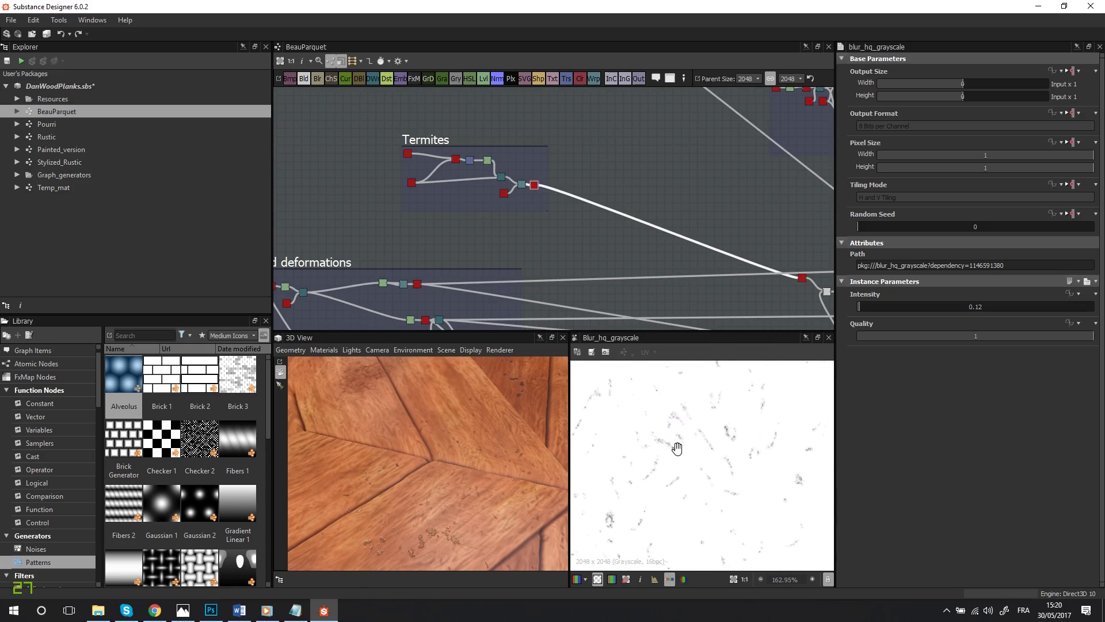
{"action": "scroll", "coordinate": [705, 430], "scroll_direction": "up", "scroll_amount": 9}
{"action": "scroll", "coordinate": [706, 429], "scroll_direction": "down", "scroll_amount": 7}
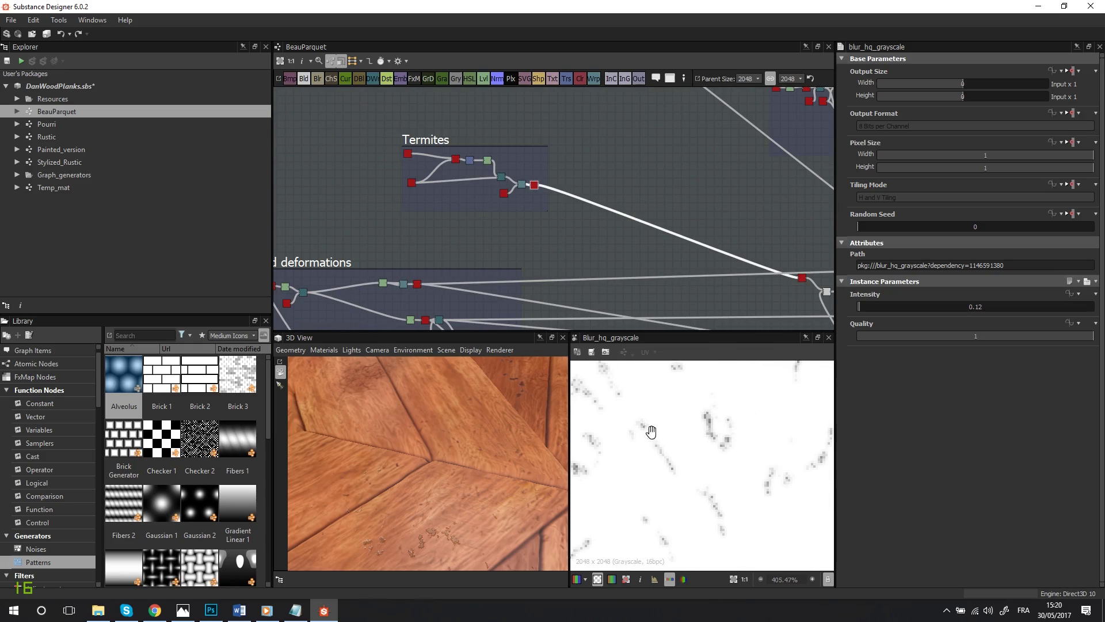
{"action": "middle_click_drag", "start_coordinate": [710, 446], "coordinate": [692, 470]}
{"action": "scroll", "coordinate": [606, 227], "scroll_direction": "down", "scroll_amount": 3}
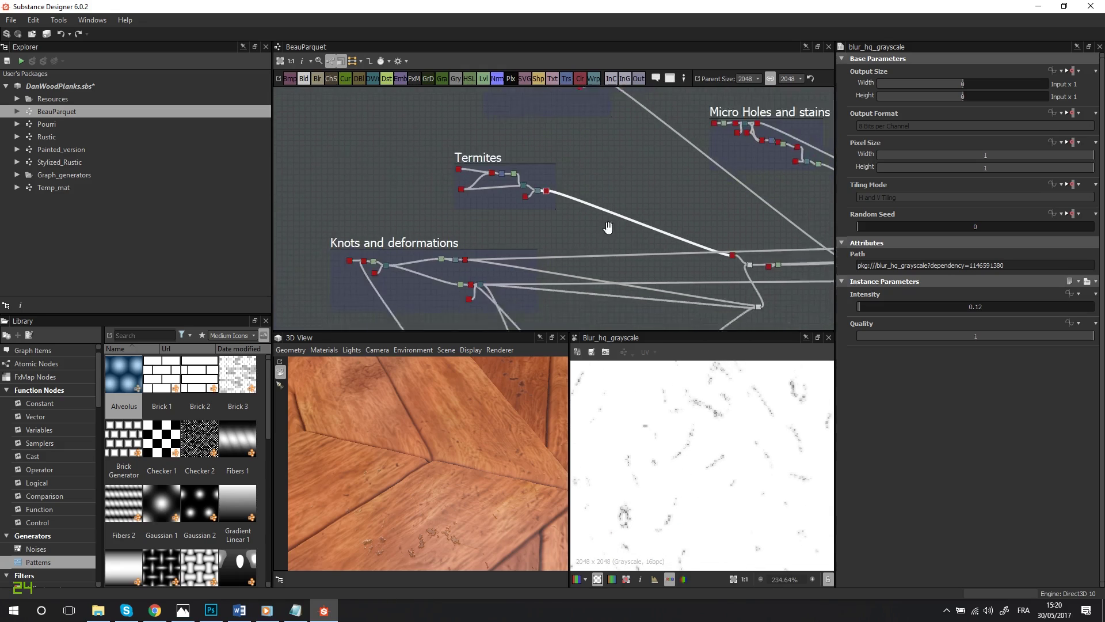
Step: Preview the Invert Grayscale node fed by the Termites frame's output in the 2D view
{"action": "scroll", "coordinate": [562, 202], "scroll_direction": "up", "scroll_amount": 8}
{"action": "double_click", "coordinate": [652, 231]}
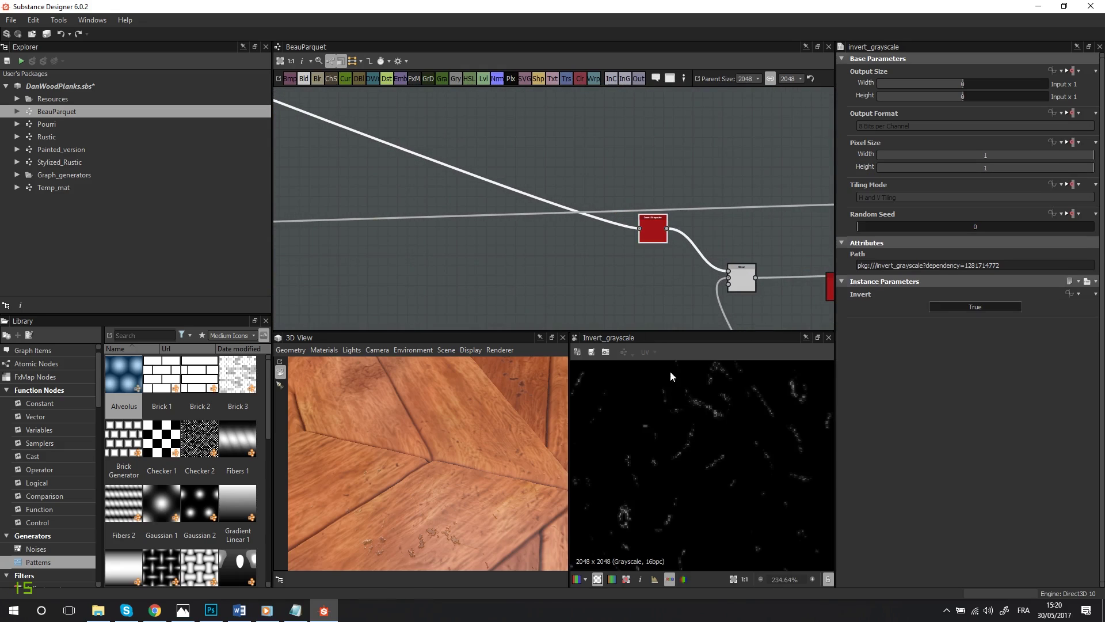
{"action": "scroll", "coordinate": [709, 412], "scroll_direction": "up", "scroll_amount": 1}
Step: Preview the Blend node that receives the inverted termite mask and inspect its blend settings and 2D result
{"action": "scroll", "coordinate": [637, 242], "scroll_direction": "up", "scroll_amount": 5}
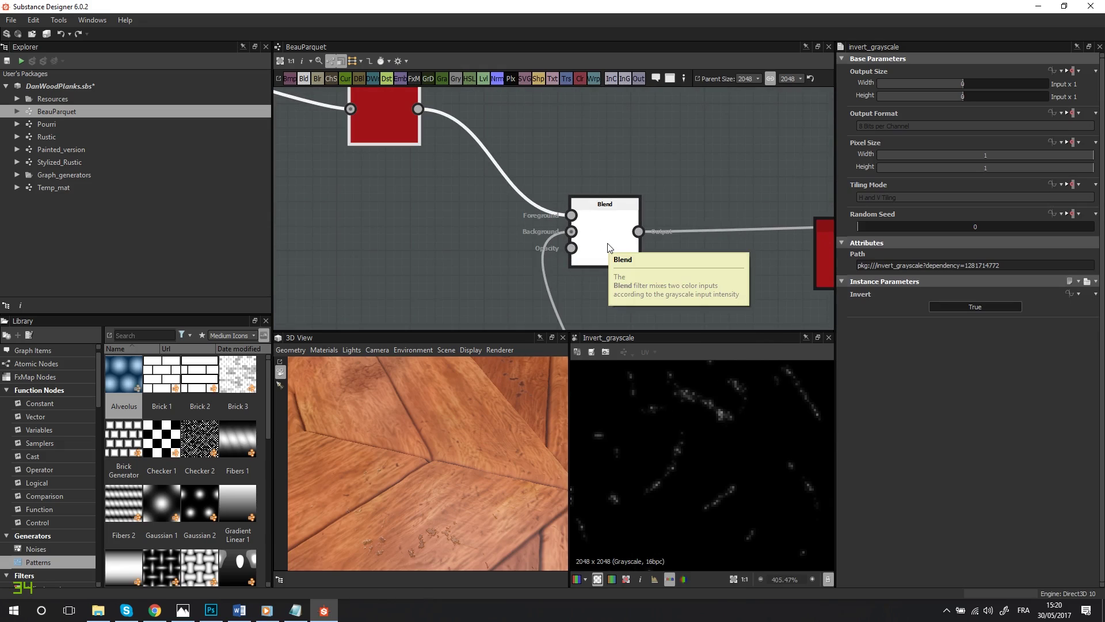
{"action": "double_click", "coordinate": [608, 248]}
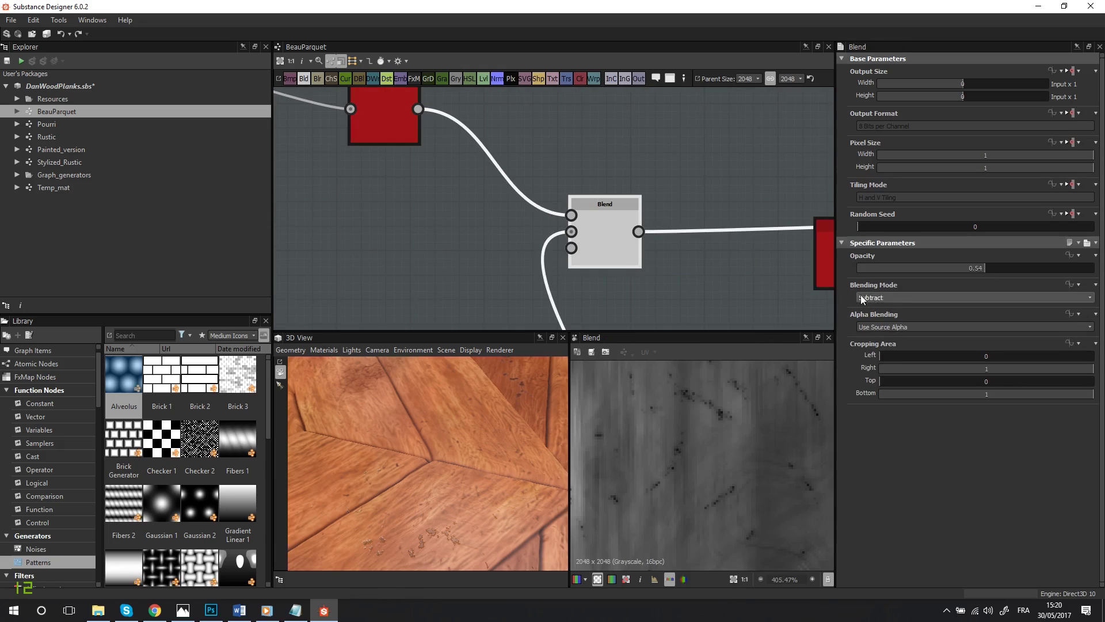
{"action": "scroll", "coordinate": [693, 412], "scroll_direction": "down", "scroll_amount": 2}
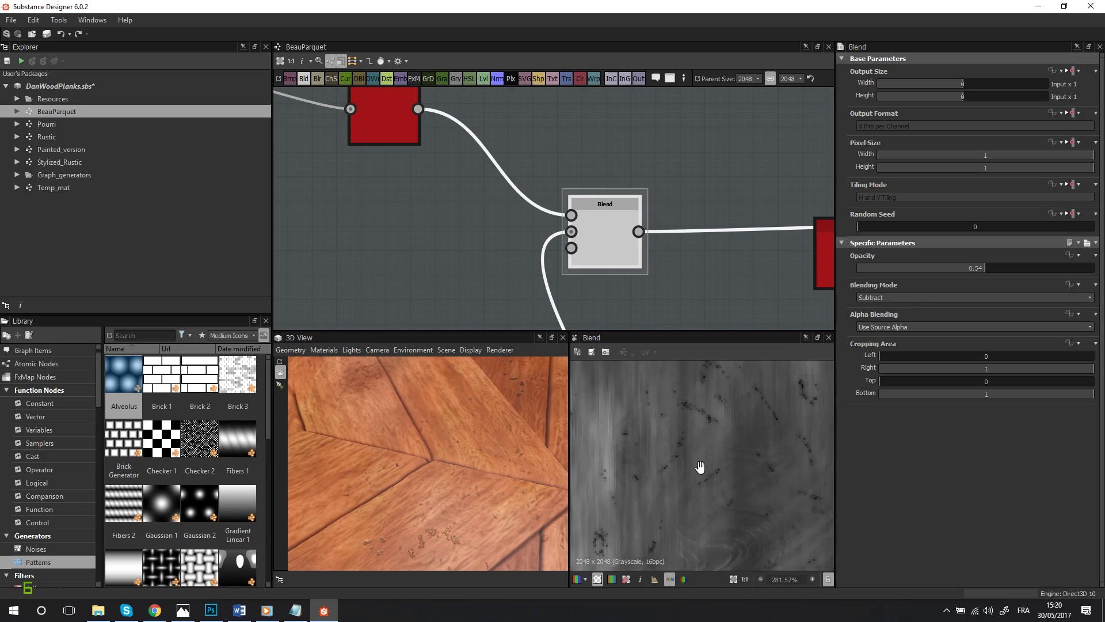
{"action": "middle_click_drag", "start_coordinate": [721, 486], "coordinate": [666, 448]}
Step: Examine the termite holes on the parquet planks in the 3D view against the Blend node's grayscale result
{"action": "left_click_drag", "start_coordinate": [501, 467], "coordinate": [547, 433]}
{"action": "scroll", "coordinate": [682, 429], "scroll_direction": "down", "scroll_amount": 5}
{"action": "left_click_drag", "start_coordinate": [451, 413], "coordinate": [488, 516]}
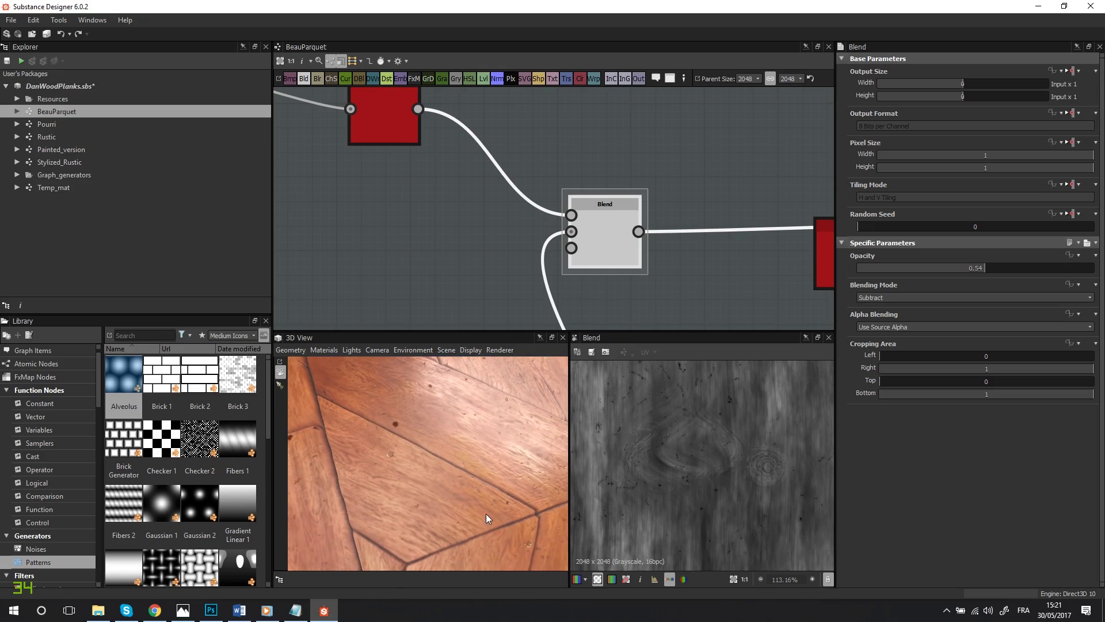
{"action": "scroll", "coordinate": [698, 419], "scroll_direction": "up", "scroll_amount": 5}
{"action": "scroll", "coordinate": [702, 424], "scroll_direction": "up", "scroll_amount": 2}
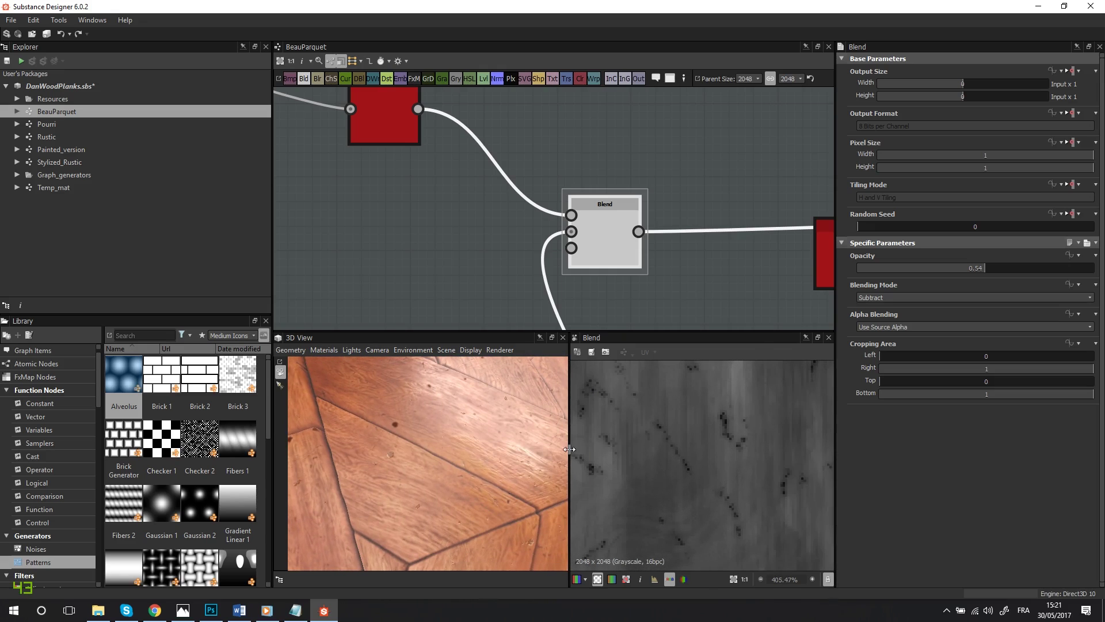
{"action": "mouse_move", "coordinate": [460, 440]}
{"action": "left_mouse_down"}
{"action": "mouse_move", "coordinate": [399, 493]}
{"action": "mouse_move", "coordinate": [494, 447]}
{"action": "mouse_move", "coordinate": [444, 451]}
{"action": "left_mouse_up"}
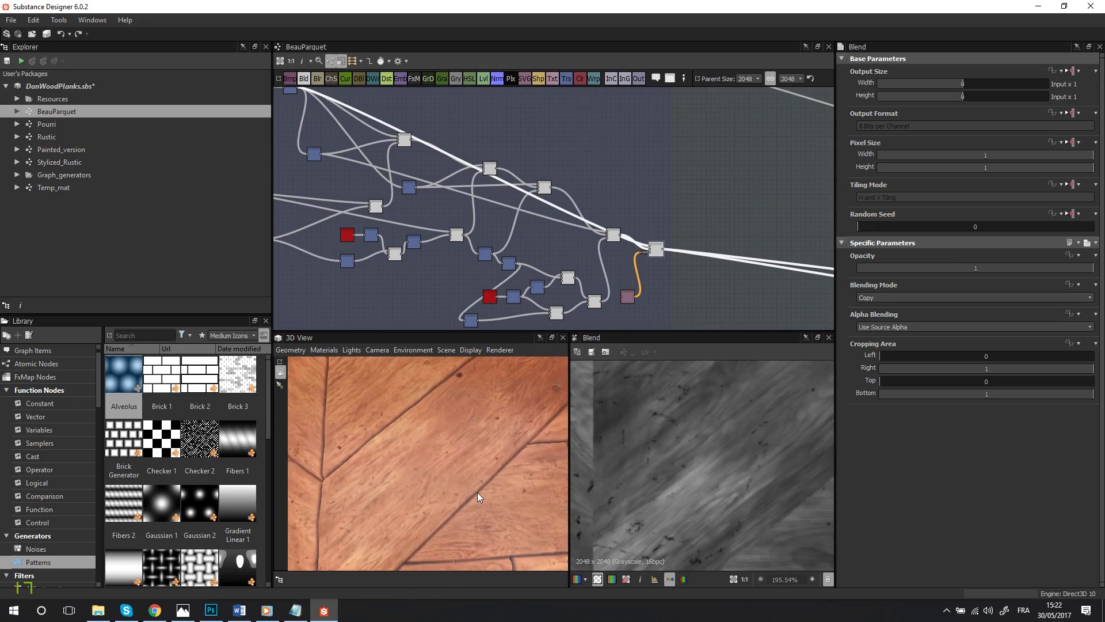
Step: Compare the chevron plank details in the 3D view with the Copy-mode Blend output of the texture and pattern combining nodes
{"action": "left_click_drag", "start_coordinate": [478, 492], "coordinate": [456, 511]}
{"action": "left_click_drag", "start_coordinate": [421, 475], "coordinate": [399, 455]}
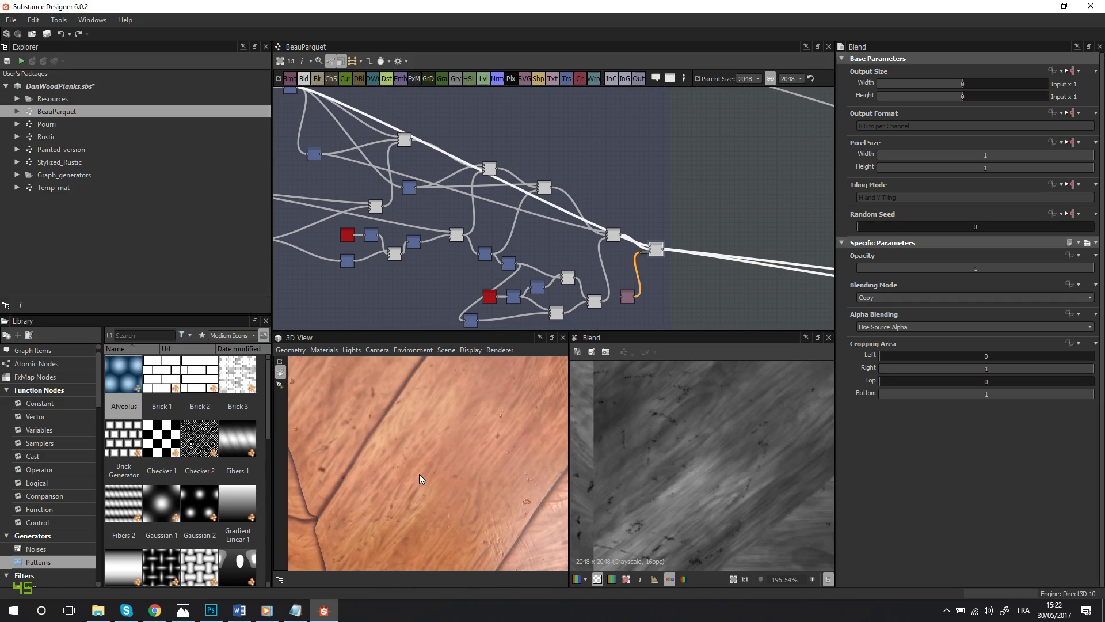
{"action": "mouse_move", "coordinate": [637, 435]}
{"action": "middle_mouse_down"}
{"action": "mouse_move", "coordinate": [717, 458]}
{"action": "mouse_move", "coordinate": [628, 434]}
{"action": "middle_mouse_up"}
{"action": "mouse_move", "coordinate": [452, 451]}
{"action": "left_mouse_down"}
{"action": "mouse_move", "coordinate": [487, 527]}
{"action": "mouse_move", "coordinate": [485, 478]}
{"action": "mouse_move", "coordinate": [460, 480]}
{"action": "mouse_move", "coordinate": [495, 440]}
{"action": "mouse_move", "coordinate": [464, 473]}
{"action": "mouse_move", "coordinate": [454, 509]}
{"action": "mouse_move", "coordinate": [450, 496]}
{"action": "mouse_move", "coordinate": [467, 491]}
{"action": "mouse_move", "coordinate": [460, 468]}
{"action": "left_mouse_up"}
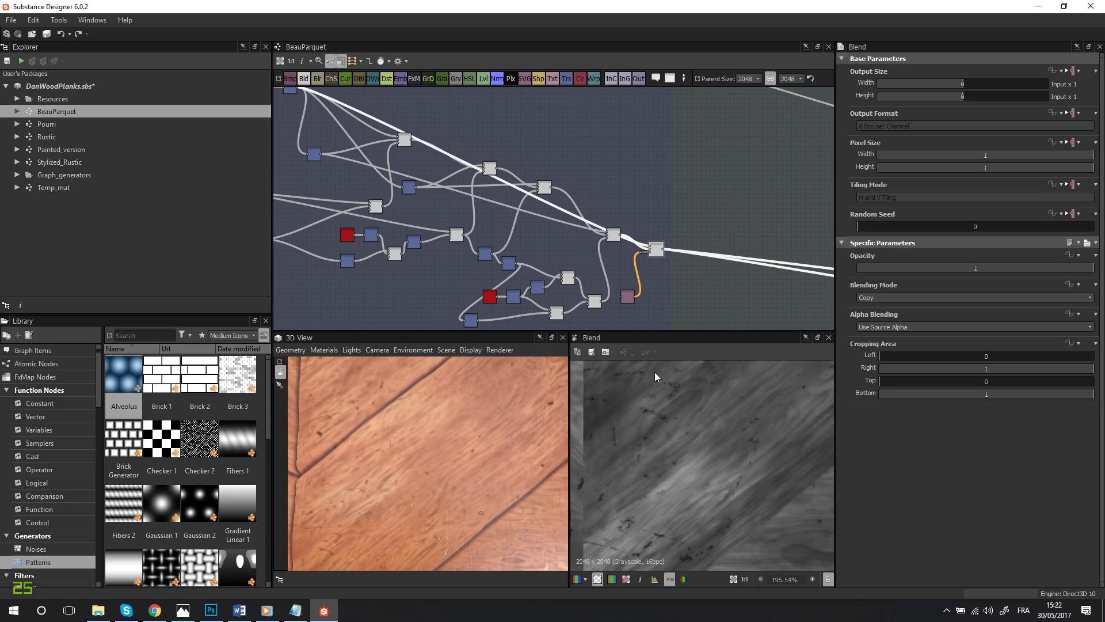
{"action": "scroll", "coordinate": [655, 372], "scroll_direction": "down", "scroll_amount": 5}
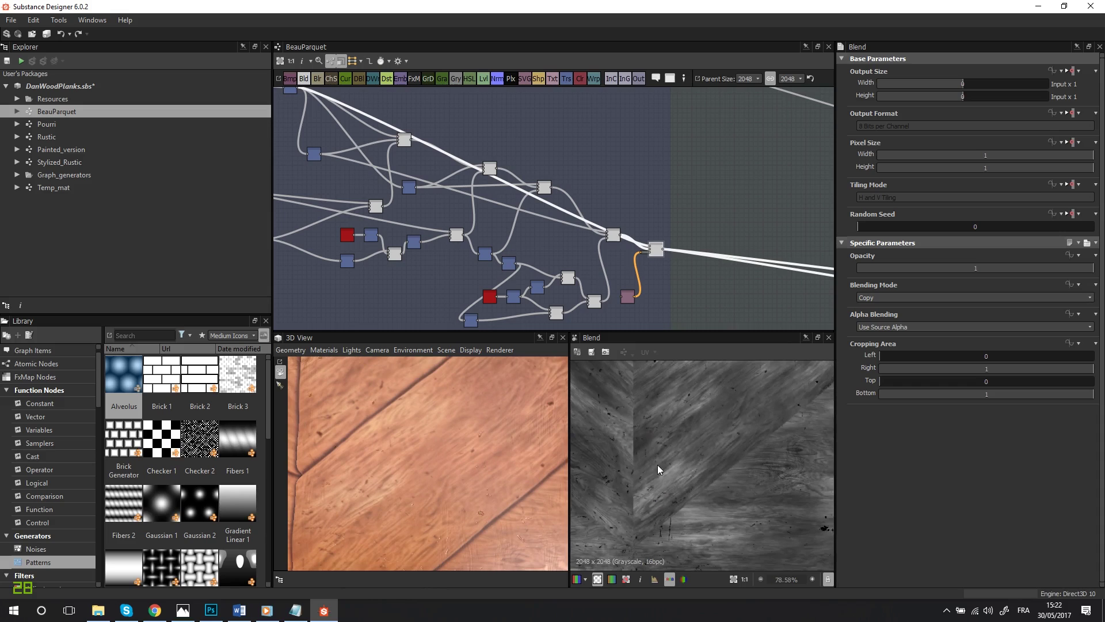
{"action": "scroll", "coordinate": [657, 465], "scroll_direction": "up", "scroll_amount": 6}
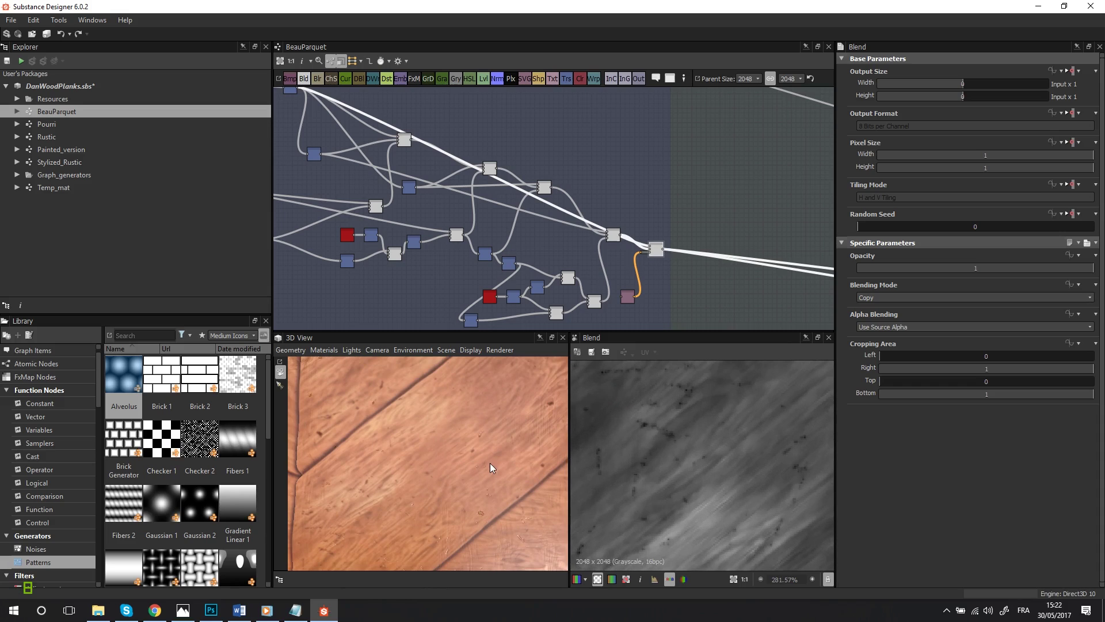
{"action": "left_click_drag", "start_coordinate": [490, 463], "coordinate": [485, 436]}
{"action": "scroll", "coordinate": [704, 465], "scroll_direction": "down", "scroll_amount": 3}
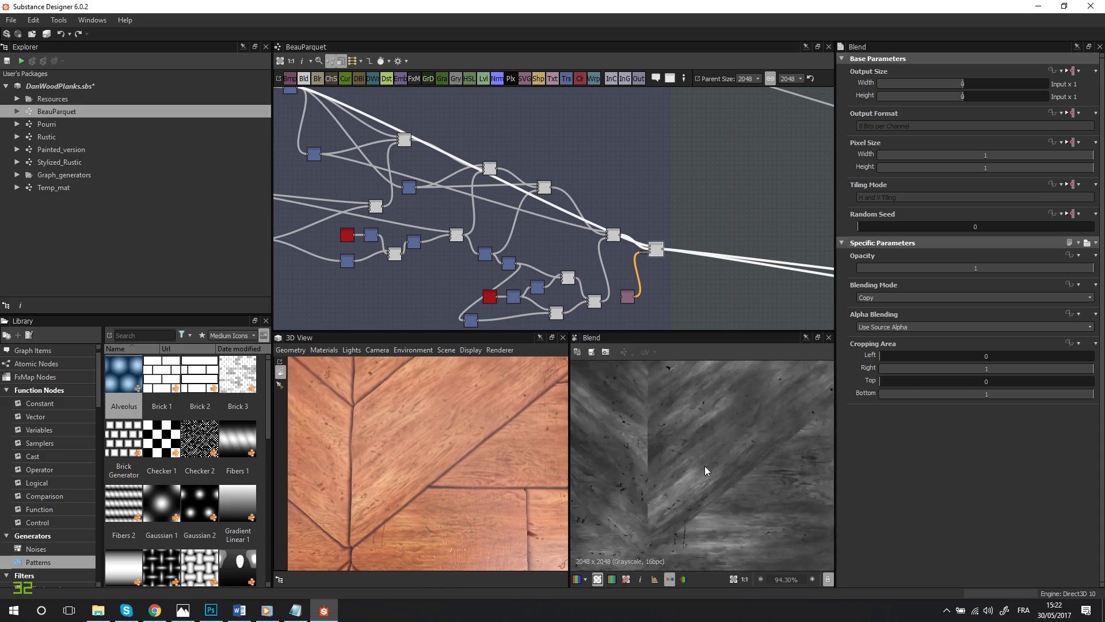
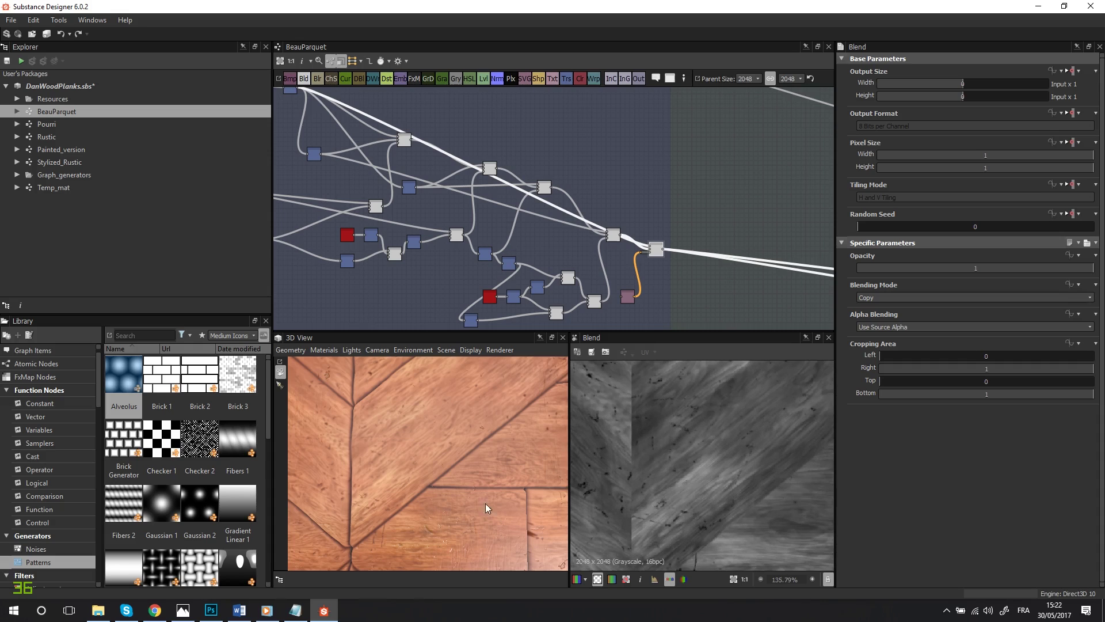
Step: Preview the Multiply Blend node downstream of the texture and pattern combining nodes and inspect its plank joints and surface detail in 2D
{"action": "scroll", "coordinate": [703, 317], "scroll_direction": "down", "scroll_amount": 5}
{"action": "middle_click_drag", "start_coordinate": [703, 317], "coordinate": [495, 165]}
{"action": "scroll", "coordinate": [587, 195], "scroll_direction": "up", "scroll_amount": 8}
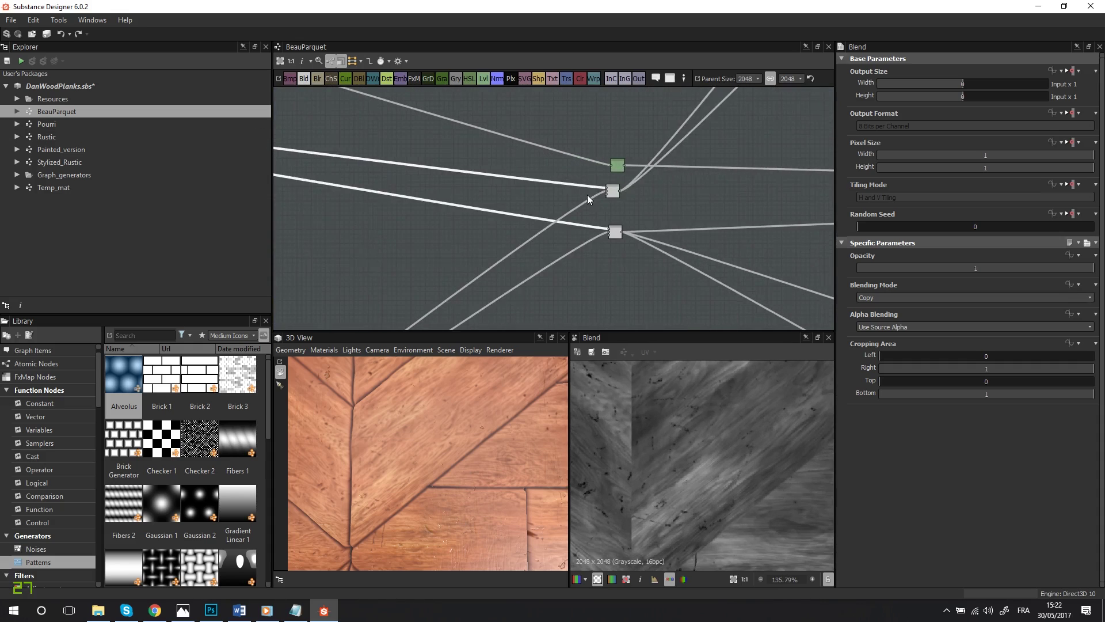
{"action": "double_click", "coordinate": [664, 198]}
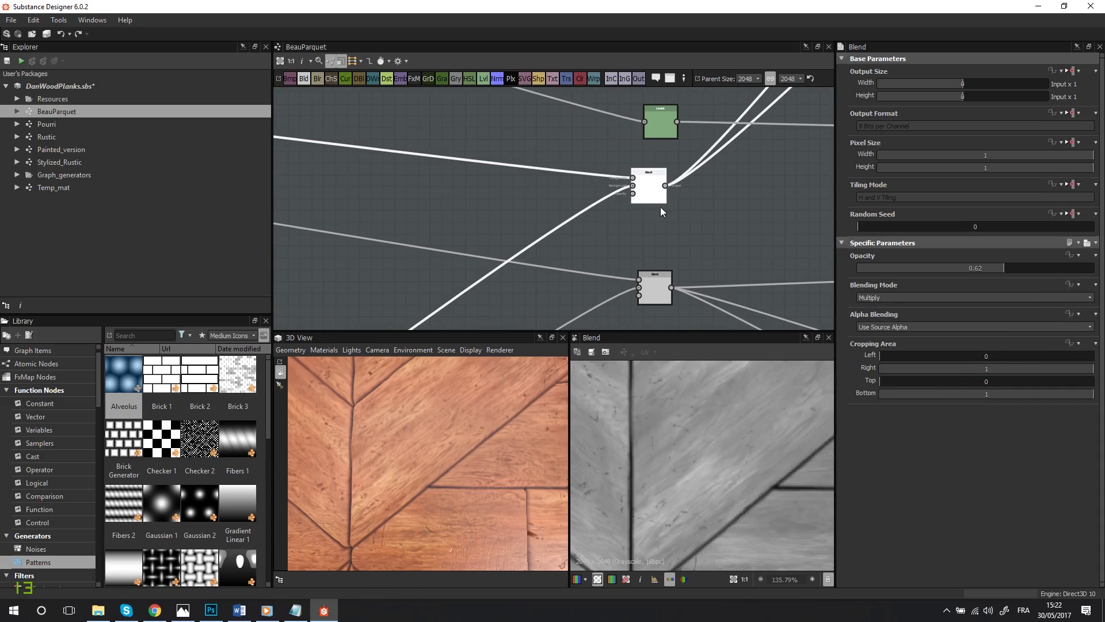
{"action": "scroll", "coordinate": [697, 423], "scroll_direction": "up", "scroll_amount": 1}
{"action": "scroll", "coordinate": [688, 419], "scroll_direction": "down", "scroll_amount": 5}
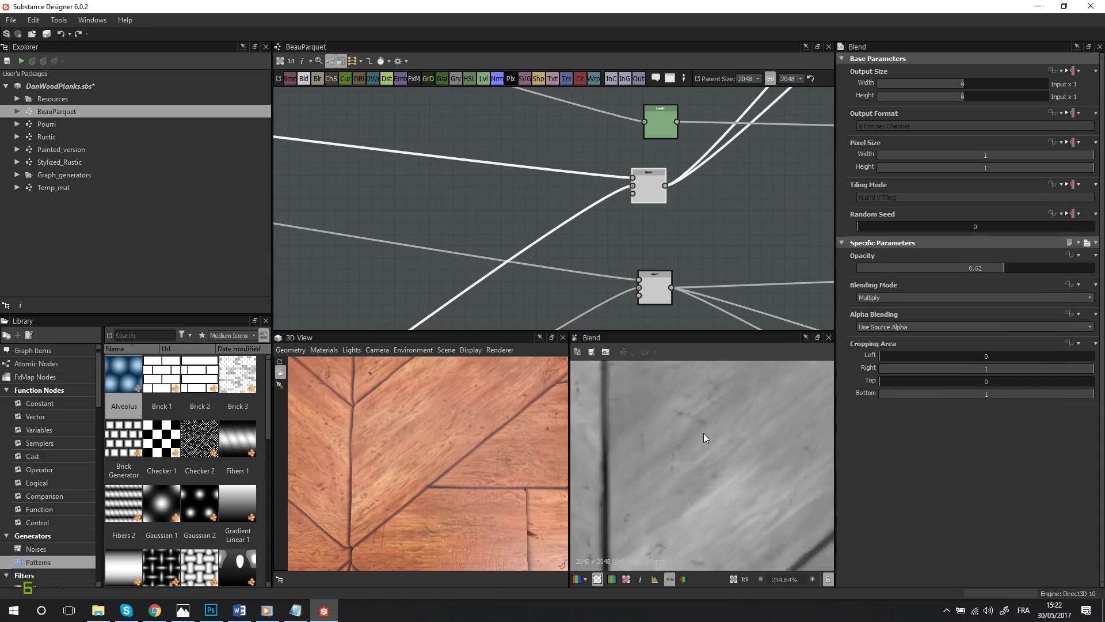
{"action": "middle_click_drag", "start_coordinate": [701, 435], "coordinate": [649, 454]}
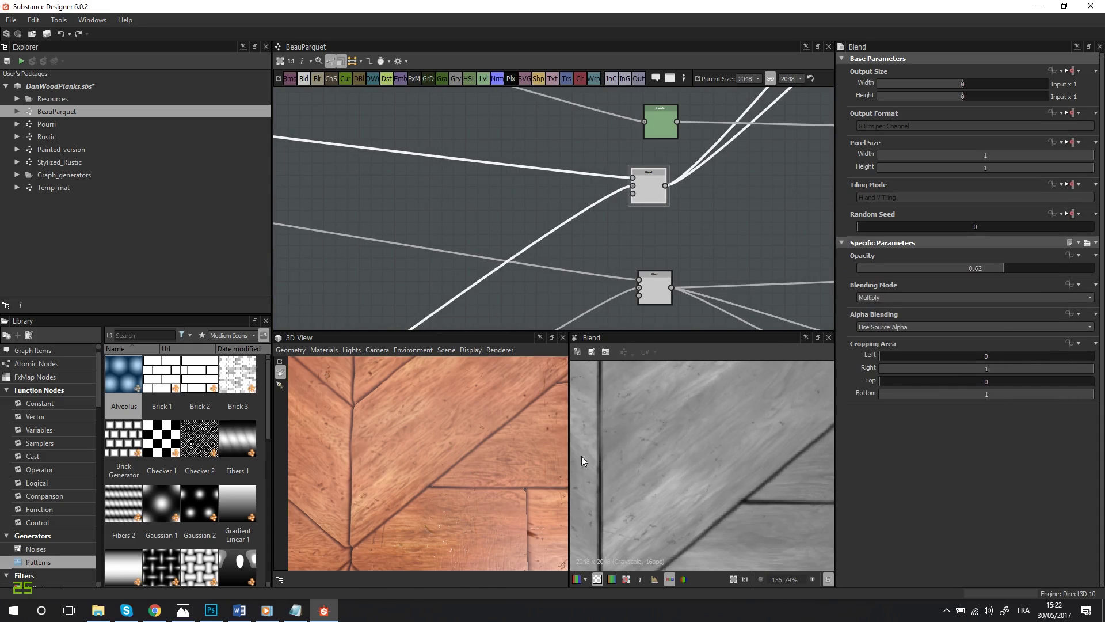
{"action": "scroll", "coordinate": [668, 470], "scroll_direction": "down", "scroll_amount": 4}
{"action": "scroll", "coordinate": [665, 462], "scroll_direction": "up", "scroll_amount": 3}
Step: Inspect the holes and grain on a diagonal plank up close in the 3D view
{"action": "middle_click_drag", "start_coordinate": [398, 445], "coordinate": [411, 460]}
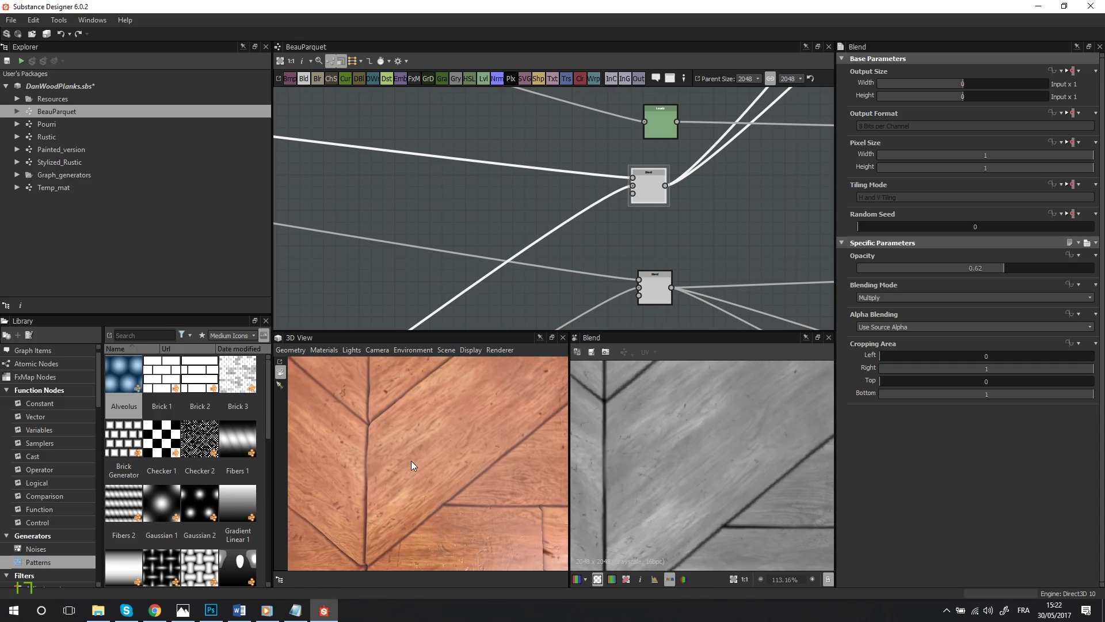
{"action": "scroll", "coordinate": [435, 425], "scroll_direction": "up", "scroll_amount": 3}
{"action": "middle_click_drag", "start_coordinate": [406, 400], "coordinate": [417, 430]}
{"action": "scroll", "coordinate": [426, 451], "scroll_direction": "up", "scroll_amount": 3}
{"action": "mouse_move", "coordinate": [433, 471]}
{"action": "middle_mouse_down"}
{"action": "mouse_move", "coordinate": [444, 497]}
{"action": "mouse_move", "coordinate": [477, 467]}
{"action": "mouse_move", "coordinate": [451, 467]}
{"action": "mouse_move", "coordinate": [443, 454]}
{"action": "middle_mouse_up"}
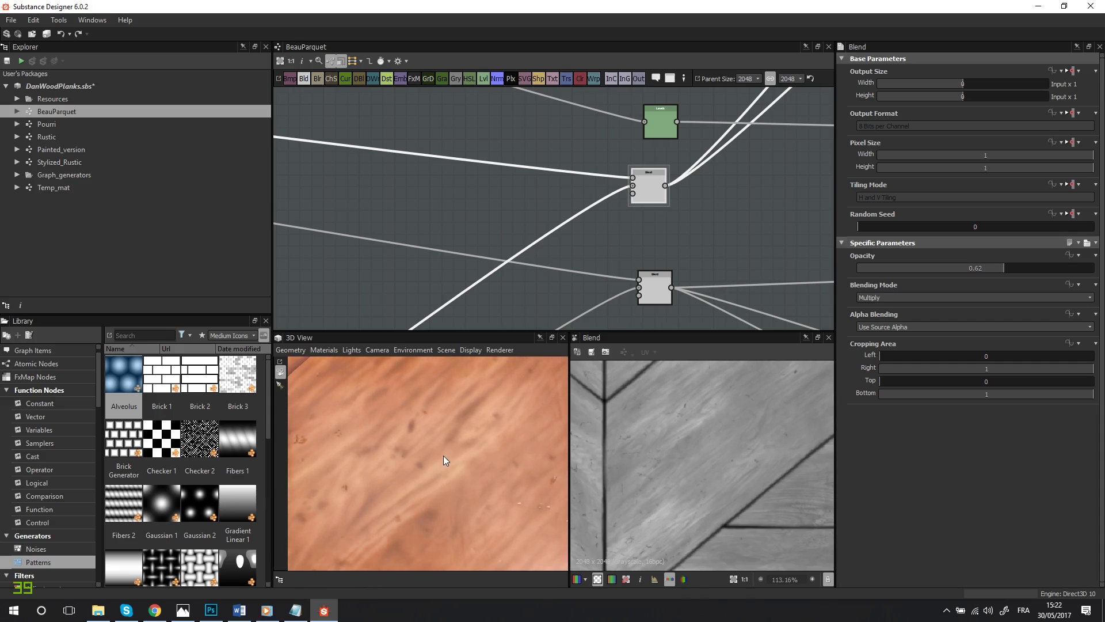
{"action": "scroll", "coordinate": [442, 455], "scroll_direction": "down", "scroll_amount": 2}
{"action": "scroll", "coordinate": [662, 267], "scroll_direction": "down", "scroll_amount": 3}
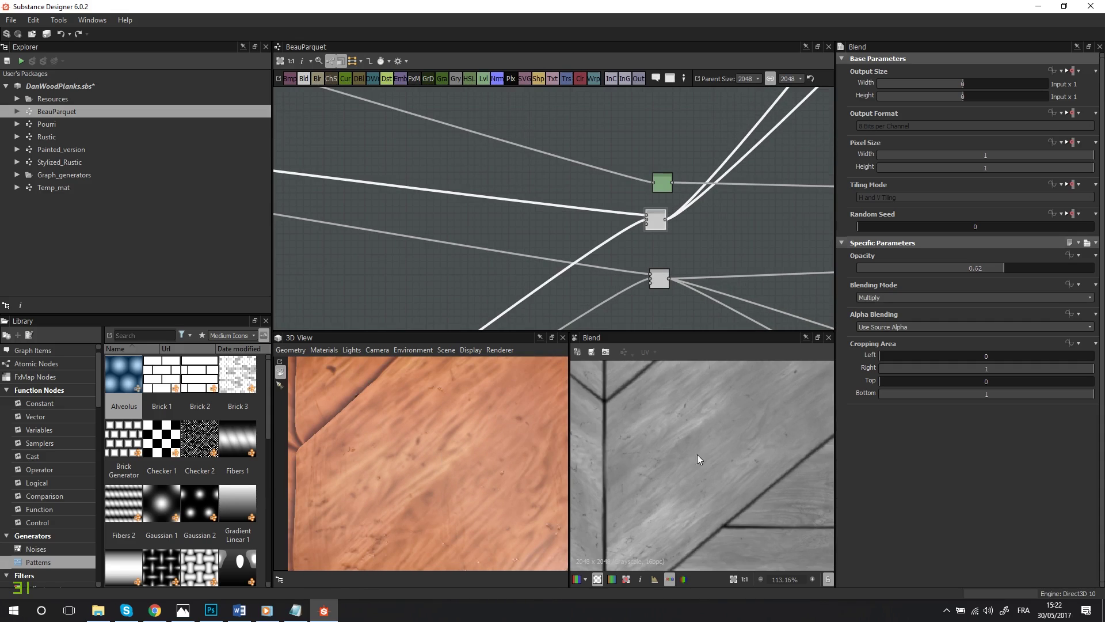
Step: Return from the Normal frame to the Other Wood pattern frame and preview its final Slope Blur Grayscale node
{"action": "scroll", "coordinate": [699, 451], "scroll_direction": "down", "scroll_amount": 8}
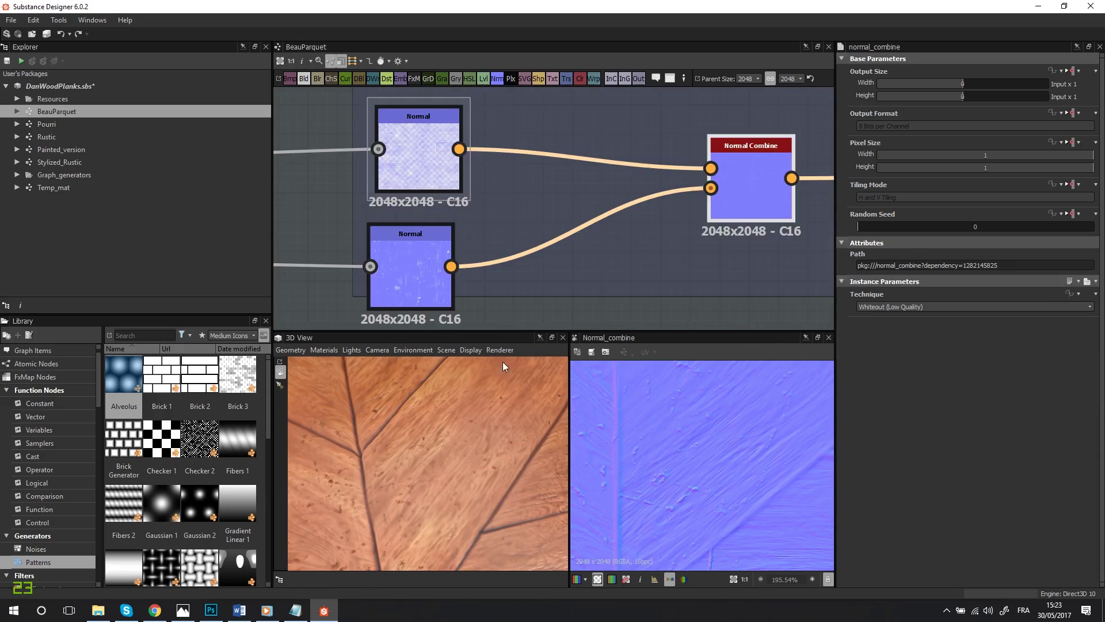
{"action": "scroll", "coordinate": [398, 170], "scroll_direction": "down", "scroll_amount": 4}
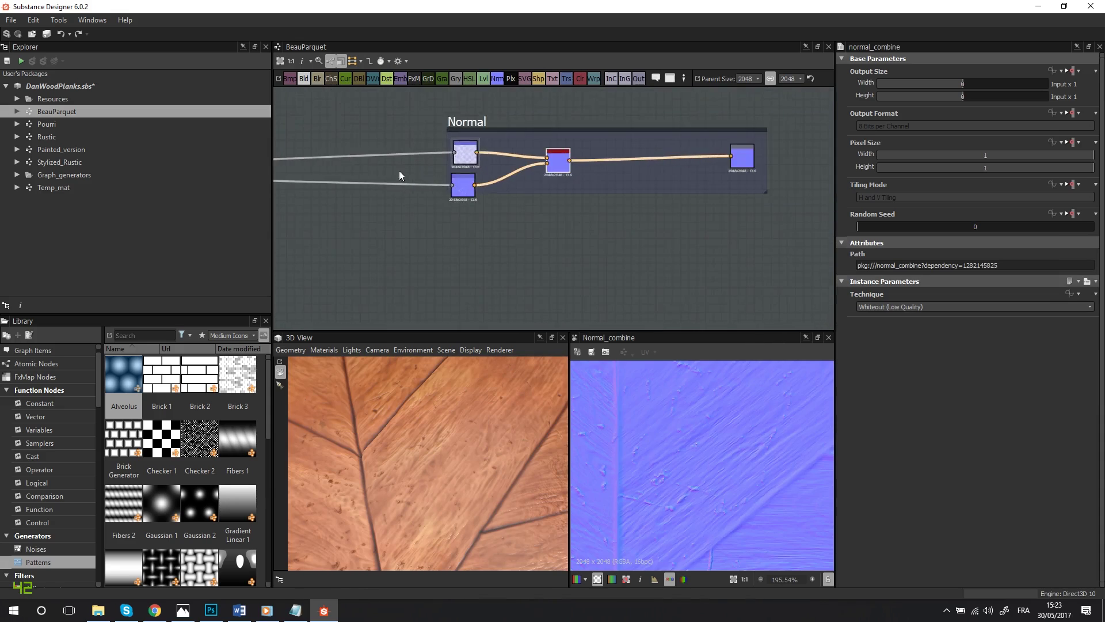
{"action": "middle_click_drag", "start_coordinate": [347, 172], "coordinate": [633, 295]}
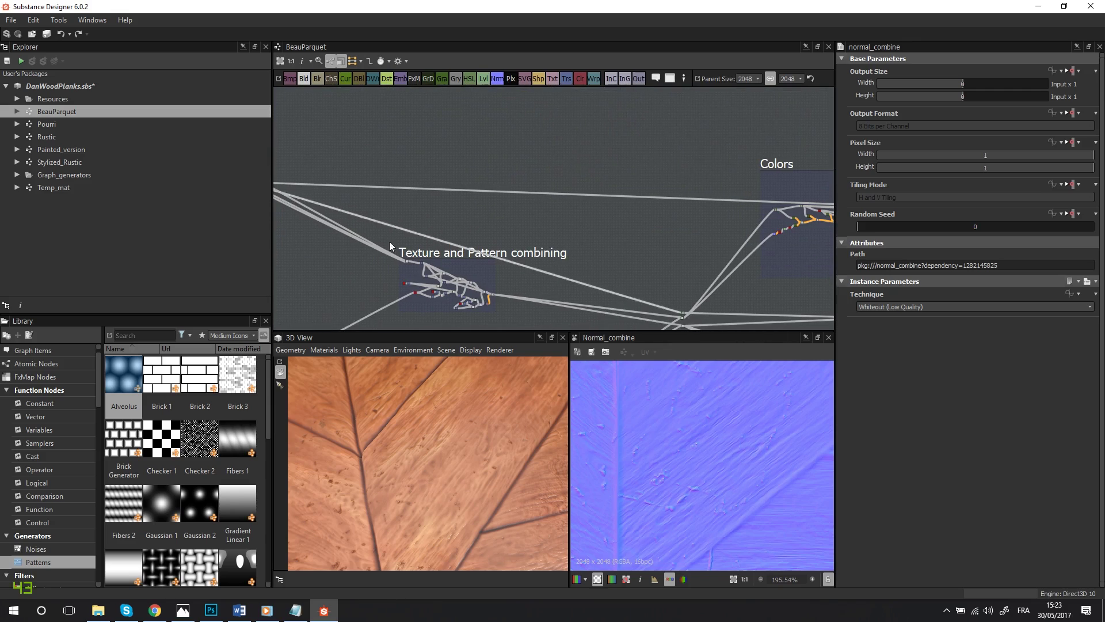
{"action": "middle_click_drag", "start_coordinate": [365, 229], "coordinate": [726, 285]}
{"action": "middle_click_drag", "start_coordinate": [470, 234], "coordinate": [763, 318]}
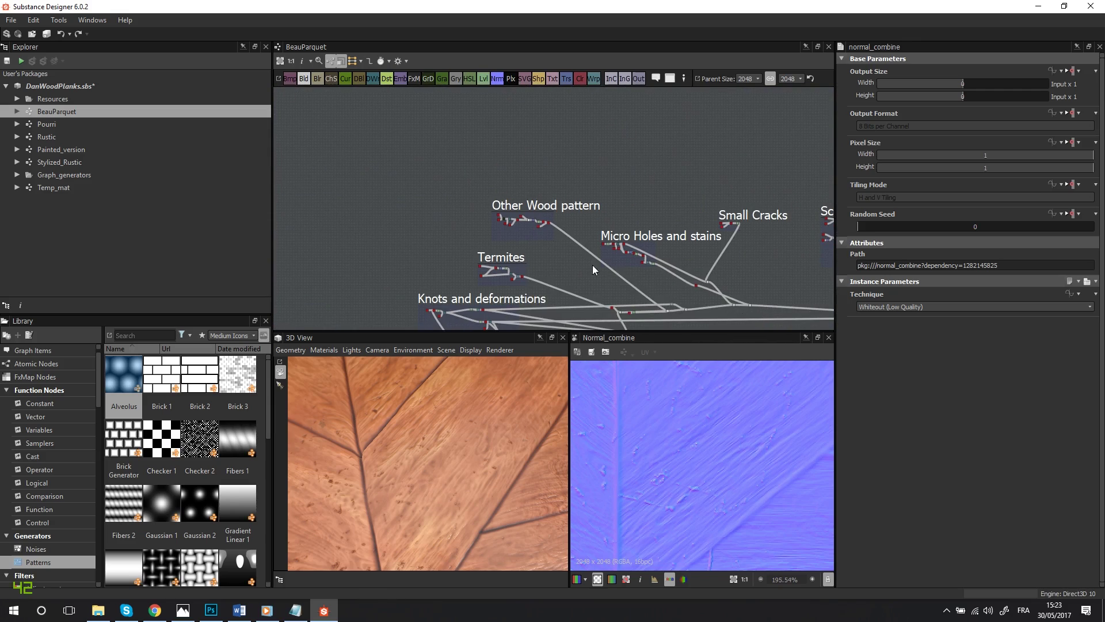
{"action": "middle_click_drag", "start_coordinate": [581, 247], "coordinate": [637, 306]}
{"action": "scroll", "coordinate": [530, 170], "scroll_direction": "up", "scroll_amount": 5}
{"action": "scroll", "coordinate": [561, 237], "scroll_direction": "up", "scroll_amount": 4}
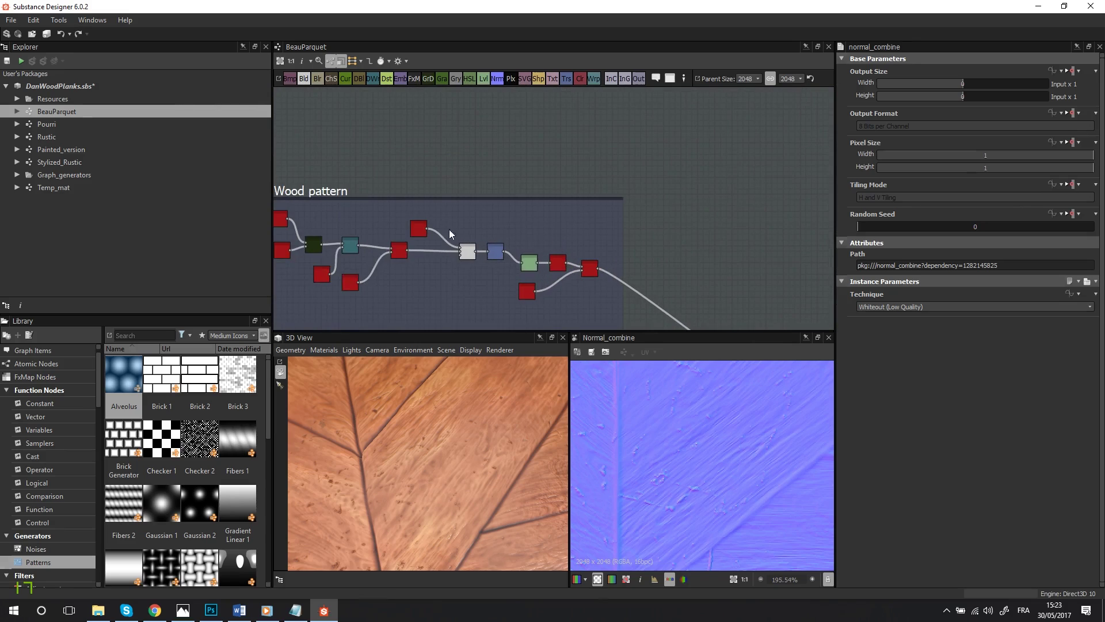
{"action": "middle_click_drag", "start_coordinate": [449, 230], "coordinate": [579, 262]}
{"action": "middle_click_drag", "start_coordinate": [472, 254], "coordinate": [376, 167]}
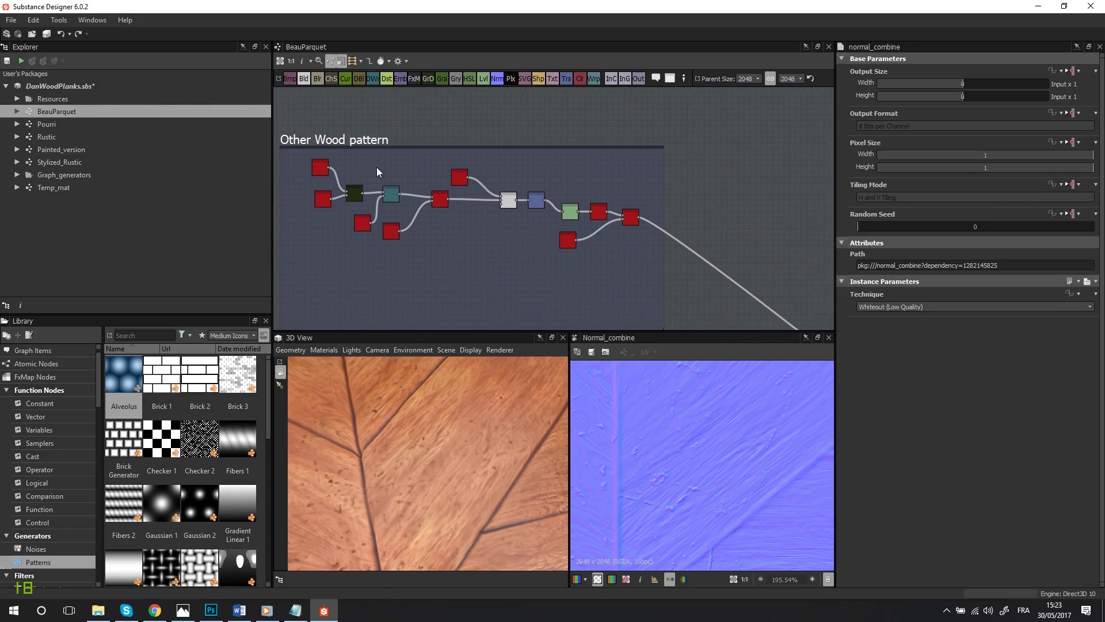
{"action": "scroll", "coordinate": [634, 216], "scroll_direction": "up", "scroll_amount": 3}
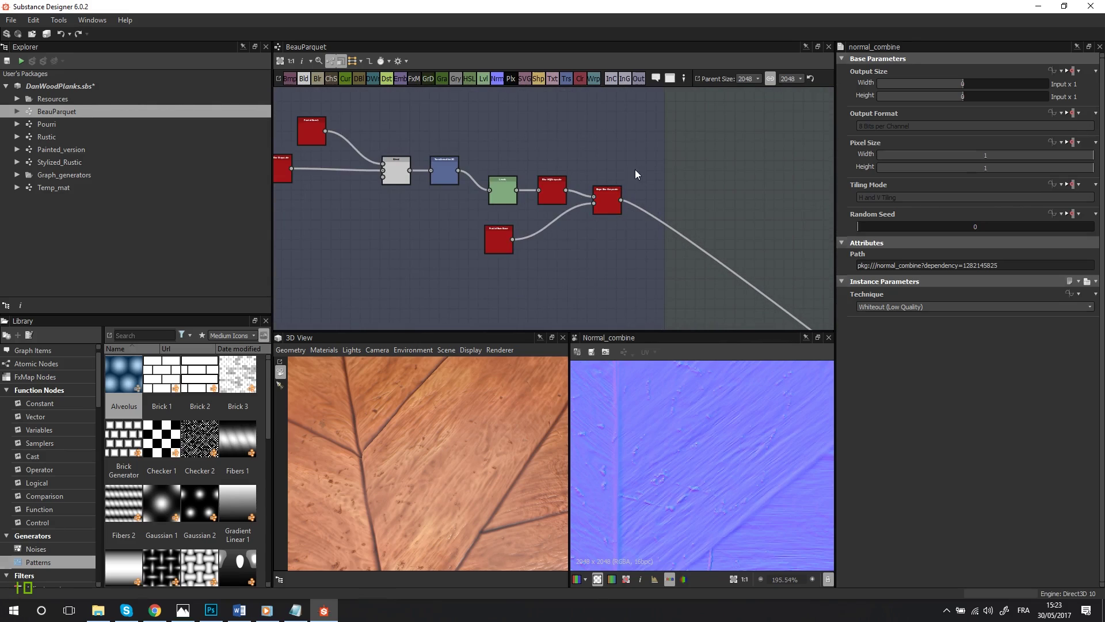
{"action": "double_click", "coordinate": [607, 203]}
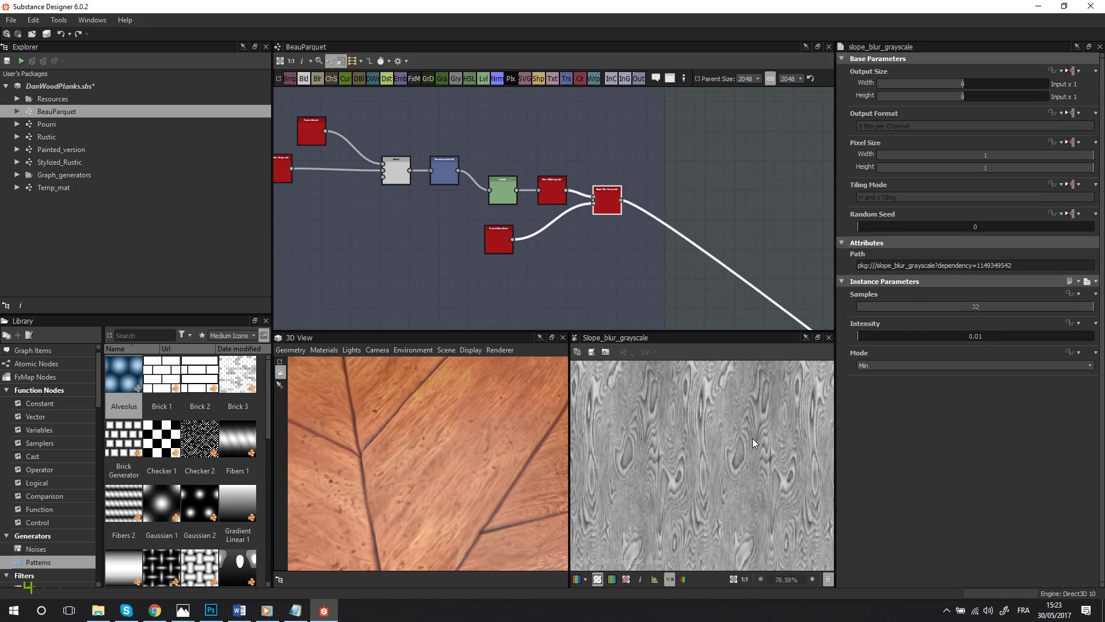
Step: Examine the wood rings and knots of the Slope Blur Grayscale output in 2D, along with the Other Wood pattern node chain
{"action": "scroll", "coordinate": [752, 438], "scroll_direction": "up", "scroll_amount": 4}
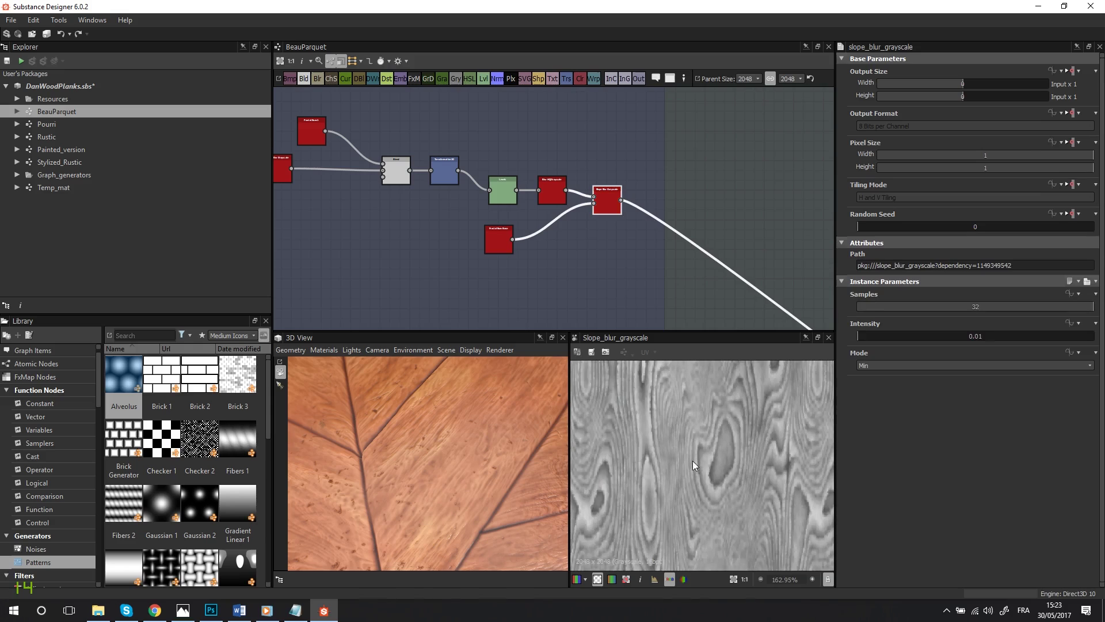
{"action": "middle_click_drag", "start_coordinate": [692, 461], "coordinate": [594, 460]}
{"action": "scroll", "coordinate": [677, 436], "scroll_direction": "up", "scroll_amount": 4}
{"action": "scroll", "coordinate": [684, 442], "scroll_direction": "down", "scroll_amount": 6}
{"action": "middle_click_drag", "start_coordinate": [685, 444], "coordinate": [733, 458]}
{"action": "scroll", "coordinate": [679, 421], "scroll_direction": "up", "scroll_amount": 4}
{"action": "scroll", "coordinate": [734, 461], "scroll_direction": "down", "scroll_amount": 4}
{"action": "middle_click_drag", "start_coordinate": [781, 521], "coordinate": [768, 499]}
{"action": "scroll", "coordinate": [717, 478], "scroll_direction": "up", "scroll_amount": 5}
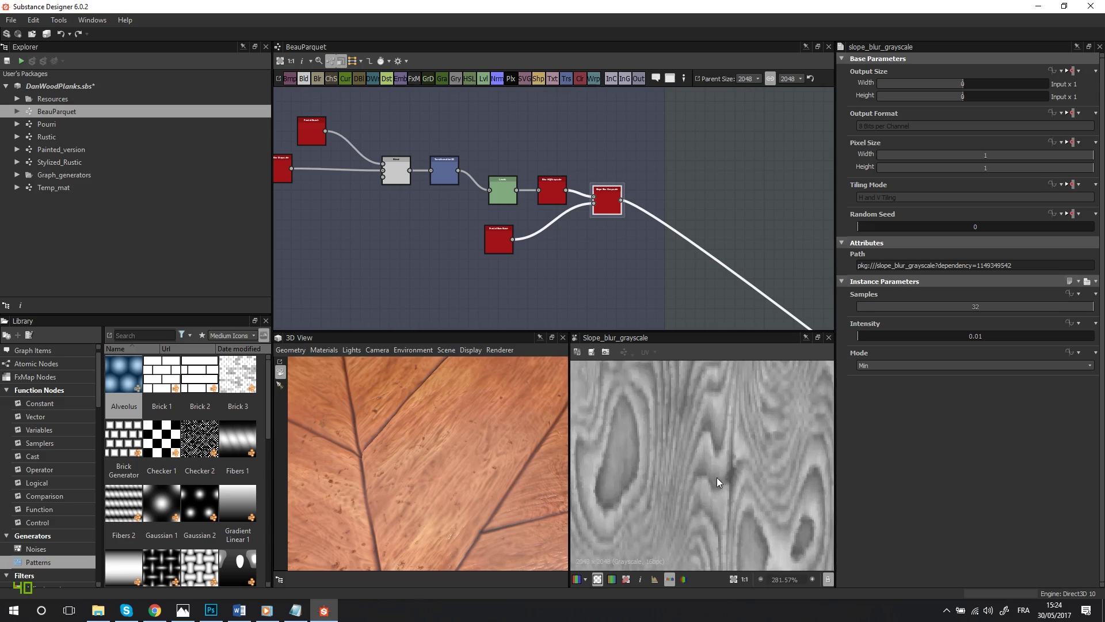
{"action": "scroll", "coordinate": [717, 478], "scroll_direction": "down", "scroll_amount": 4}
{"action": "scroll", "coordinate": [547, 231], "scroll_direction": "down", "scroll_amount": 3}
{"action": "middle_click_drag", "start_coordinate": [501, 242], "coordinate": [576, 244]}
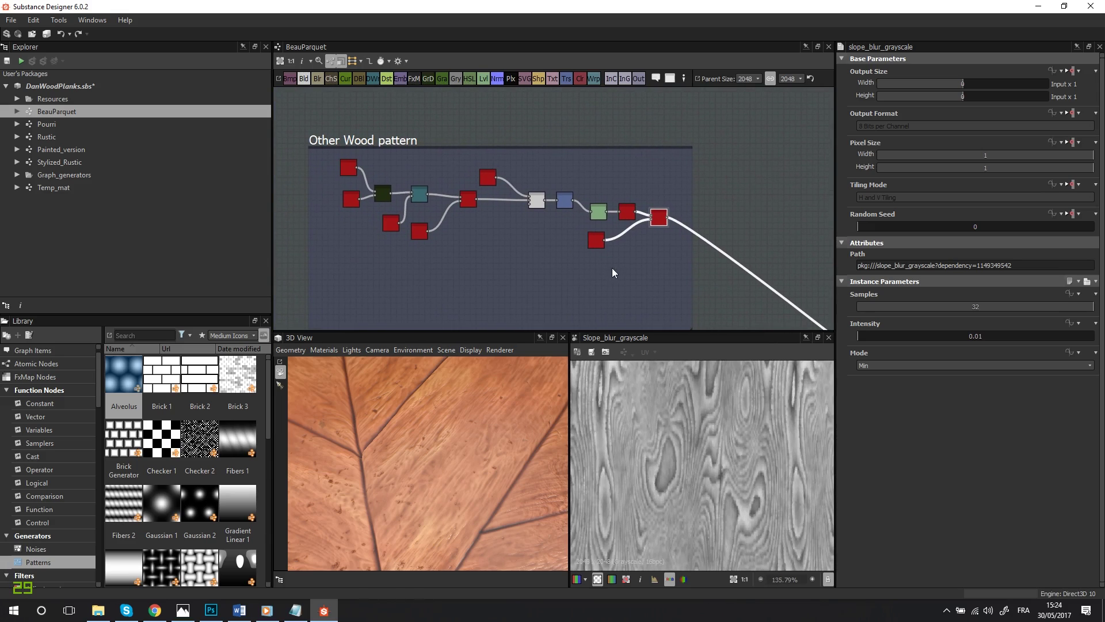
{"action": "middle_click_drag", "start_coordinate": [699, 464], "coordinate": [660, 482]}
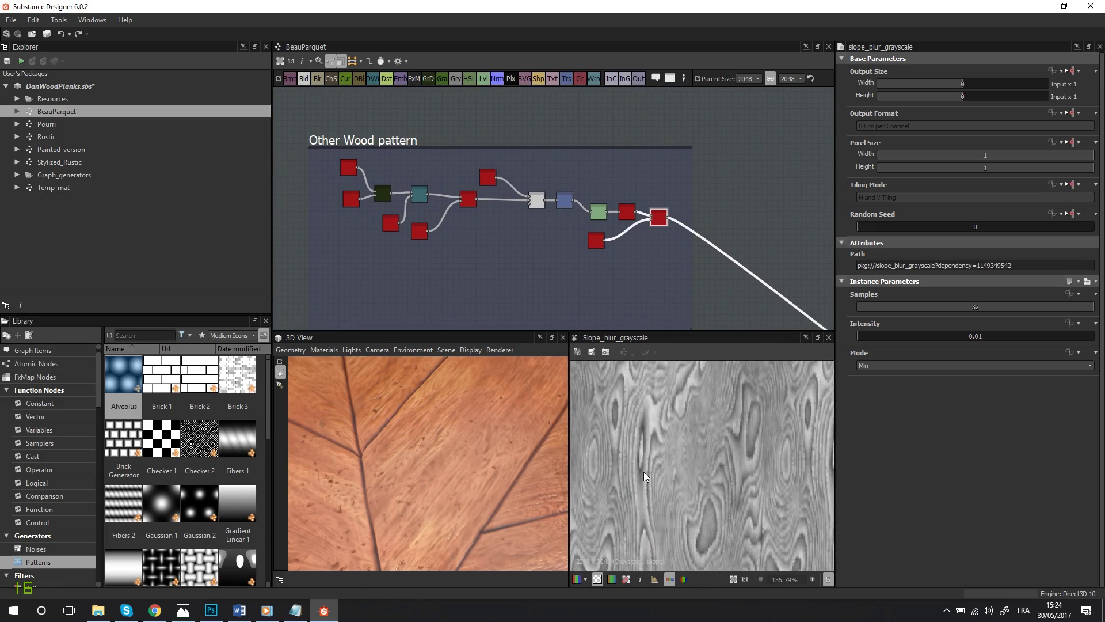
Step: Preview the Gradient (Dynamic) node at the start of the Other Wood pattern chain and inspect its rings in 2D
{"action": "scroll", "coordinate": [431, 196], "scroll_direction": "up", "scroll_amount": 3}
{"action": "middle_click_drag", "start_coordinate": [406, 207], "coordinate": [527, 210]}
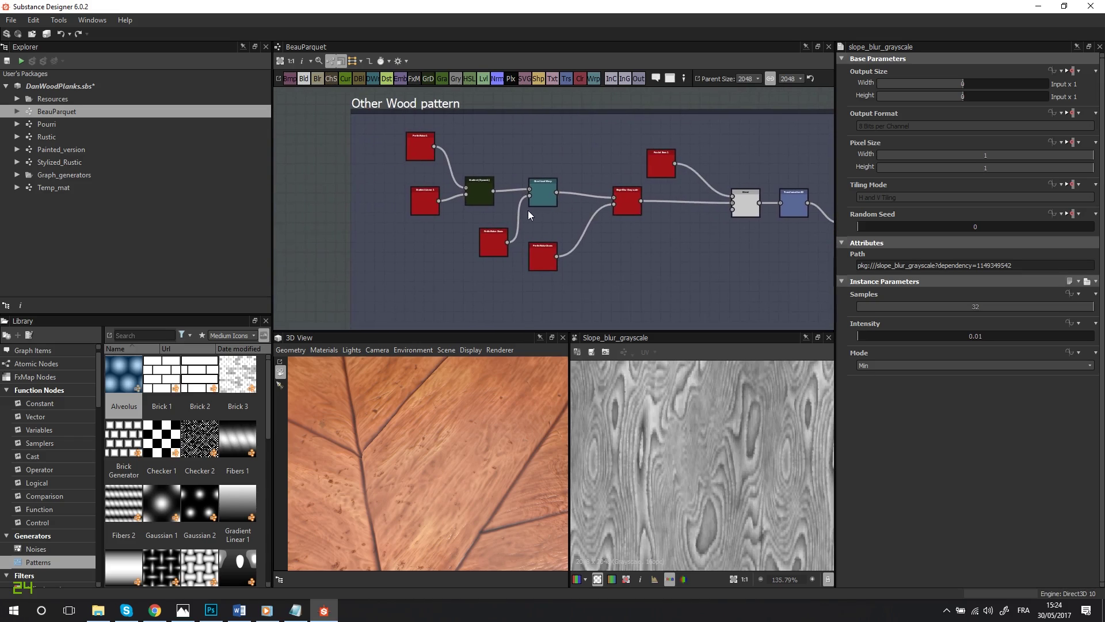
{"action": "scroll", "coordinate": [529, 211], "scroll_direction": "up", "scroll_amount": 2}
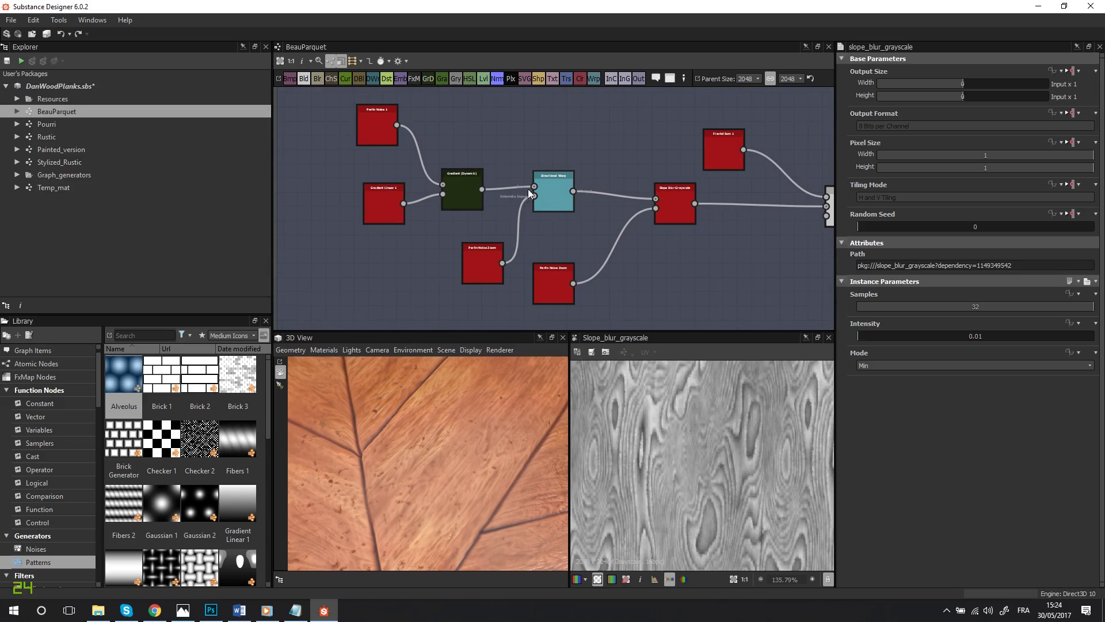
{"action": "middle_click_drag", "start_coordinate": [463, 207], "coordinate": [534, 240]}
{"action": "scroll", "coordinate": [526, 212], "scroll_direction": "up", "scroll_amount": 1}
{"action": "scroll", "coordinate": [561, 234], "scroll_direction": "up", "scroll_amount": 3}
{"action": "double_click", "coordinate": [561, 234]}
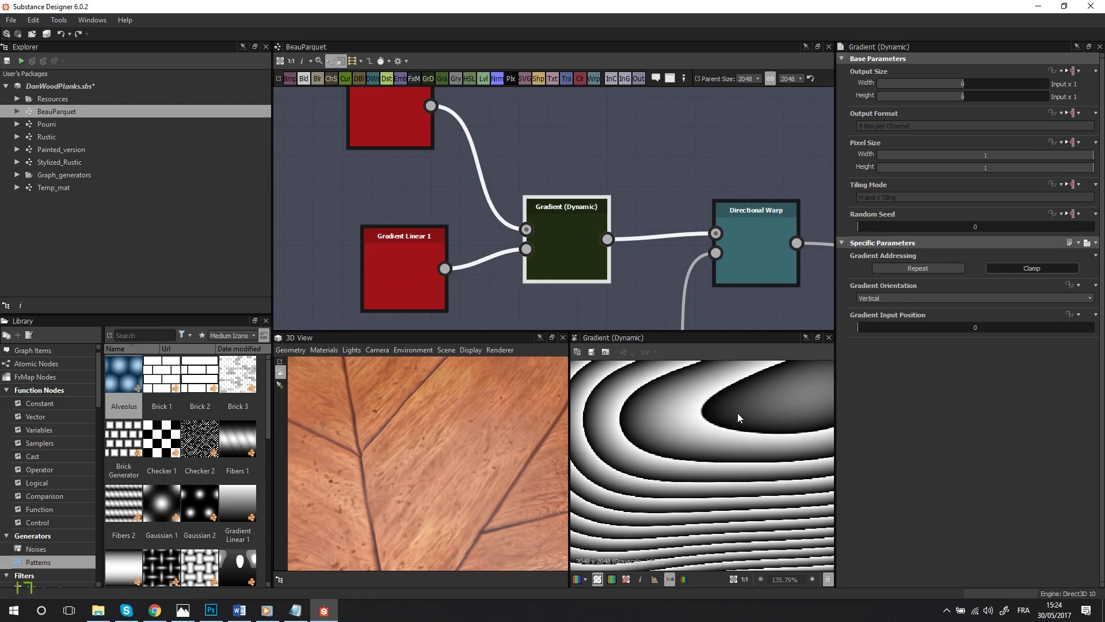
{"action": "scroll", "coordinate": [737, 413], "scroll_direction": "down", "scroll_amount": 3}
{"action": "scroll", "coordinate": [713, 417], "scroll_direction": "down", "scroll_amount": 2}
Step: Move the Perlin Noise 1 node closer to the Gradient (Dynamic) node and preview its noise in 2D
{"action": "middle_click_drag", "start_coordinate": [448, 251], "coordinate": [563, 288]}
{"action": "left_click_drag", "start_coordinate": [499, 135], "coordinate": [525, 171]}
{"action": "middle_click_drag", "start_coordinate": [534, 195], "coordinate": [541, 155]}
{"action": "left_click_drag", "start_coordinate": [506, 144], "coordinate": [506, 168]}
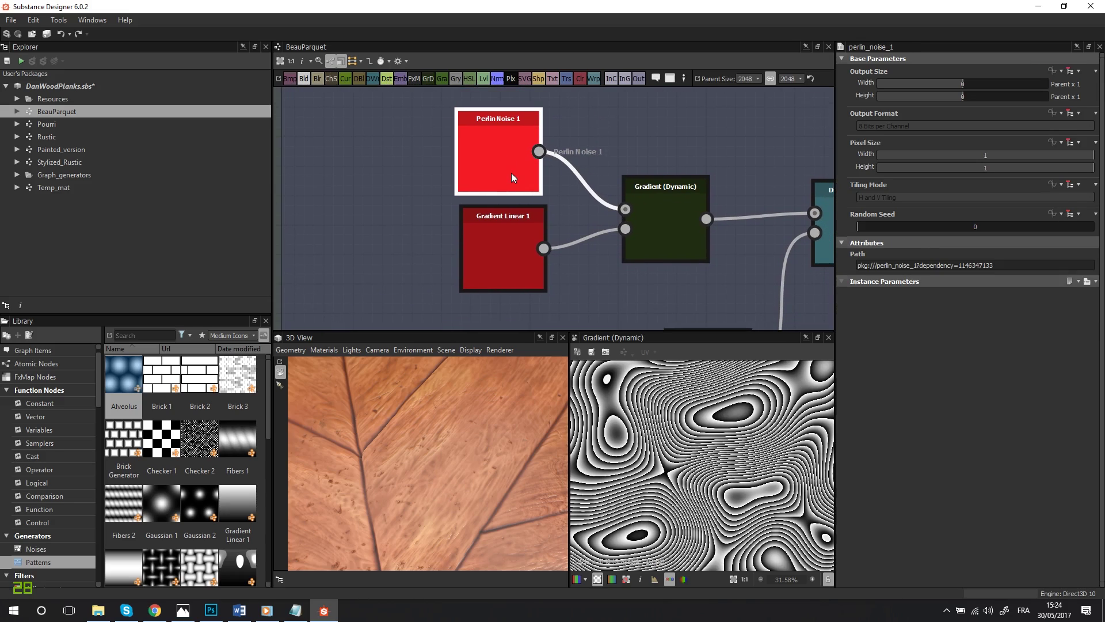
{"action": "double_click", "coordinate": [507, 163]}
{"action": "scroll", "coordinate": [718, 442], "scroll_direction": "down", "scroll_amount": 4}
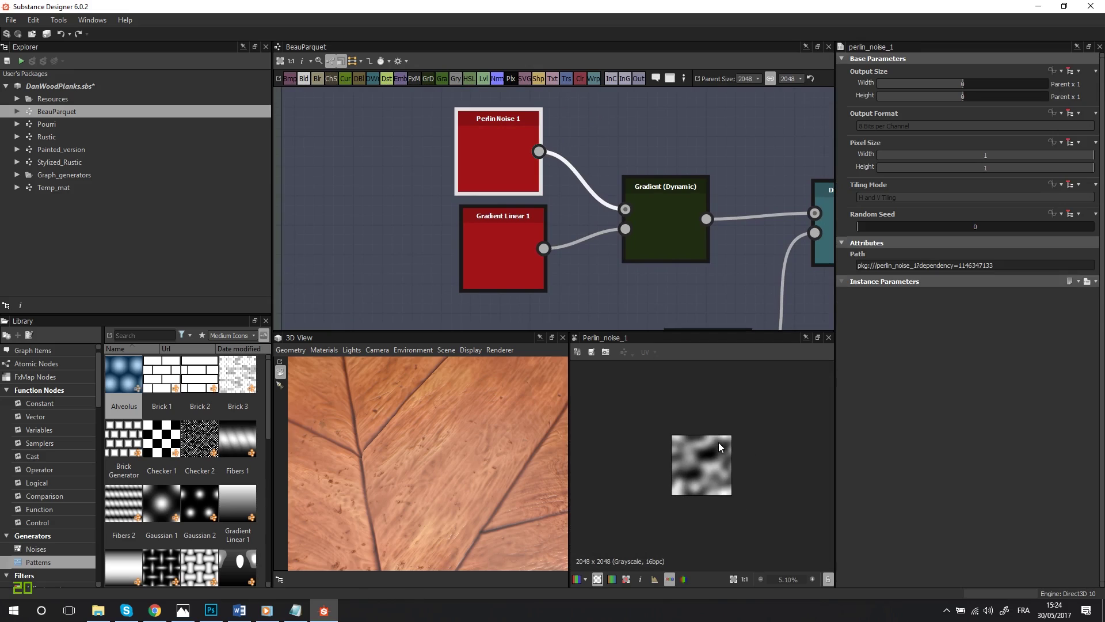
{"action": "scroll", "coordinate": [707, 456], "scroll_direction": "up", "scroll_amount": 3}
Step: Preview the Gradient Linear 1 node, align it beneath the Perlin Noise 1 node, and inspect its repeating stripes
{"action": "double_click", "coordinate": [521, 261]}
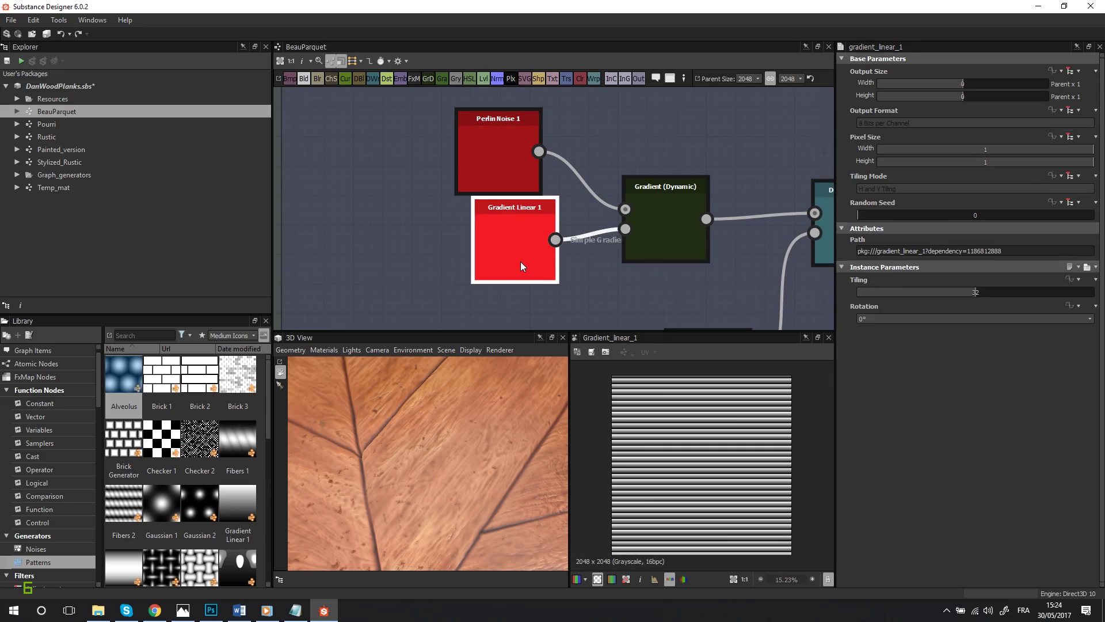
{"action": "left_click_drag", "start_coordinate": [520, 261], "coordinate": [504, 285]}
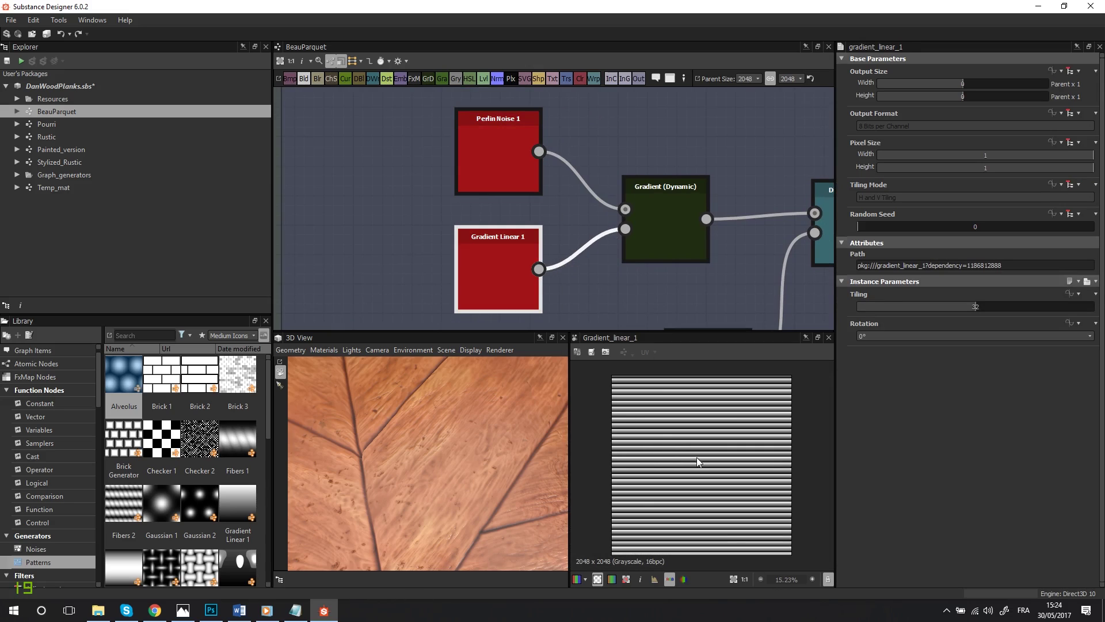
{"action": "scroll", "coordinate": [697, 457], "scroll_direction": "up", "scroll_amount": 2}
{"action": "scroll", "coordinate": [696, 457], "scroll_direction": "down", "scroll_amount": 1}
{"action": "scroll", "coordinate": [696, 457], "scroll_direction": "up", "scroll_amount": 2}
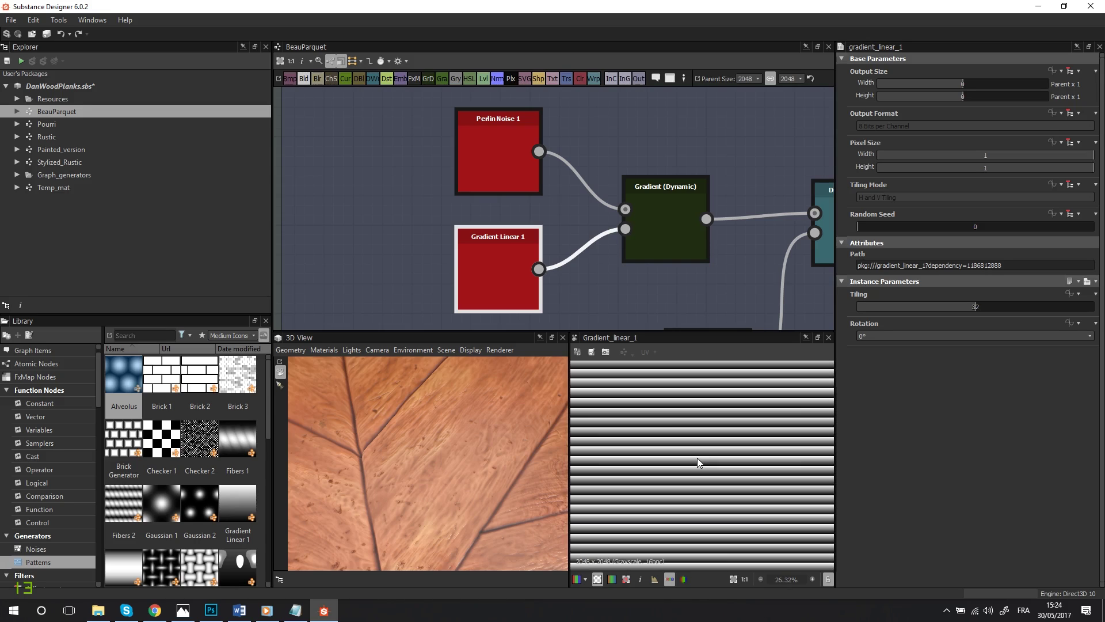
{"action": "scroll", "coordinate": [696, 458], "scroll_direction": "down", "scroll_amount": 3}
{"action": "scroll", "coordinate": [753, 455], "scroll_direction": "up", "scroll_amount": 2}
{"action": "scroll", "coordinate": [756, 459], "scroll_direction": "up", "scroll_amount": 1}
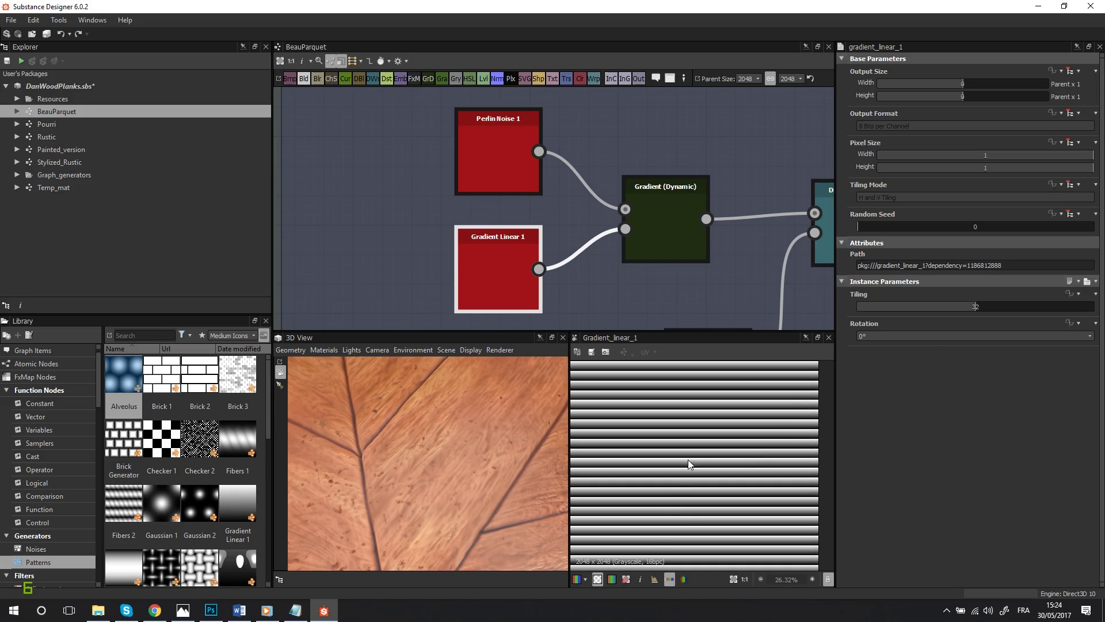
Step: Preview the Gradient (Dynamic) node again and examine up close how the linear gradient follows the noise shapes
{"action": "left_click_drag", "start_coordinate": [660, 226], "coordinate": [656, 217]}
{"action": "scroll", "coordinate": [719, 452], "scroll_direction": "down", "scroll_amount": 2}
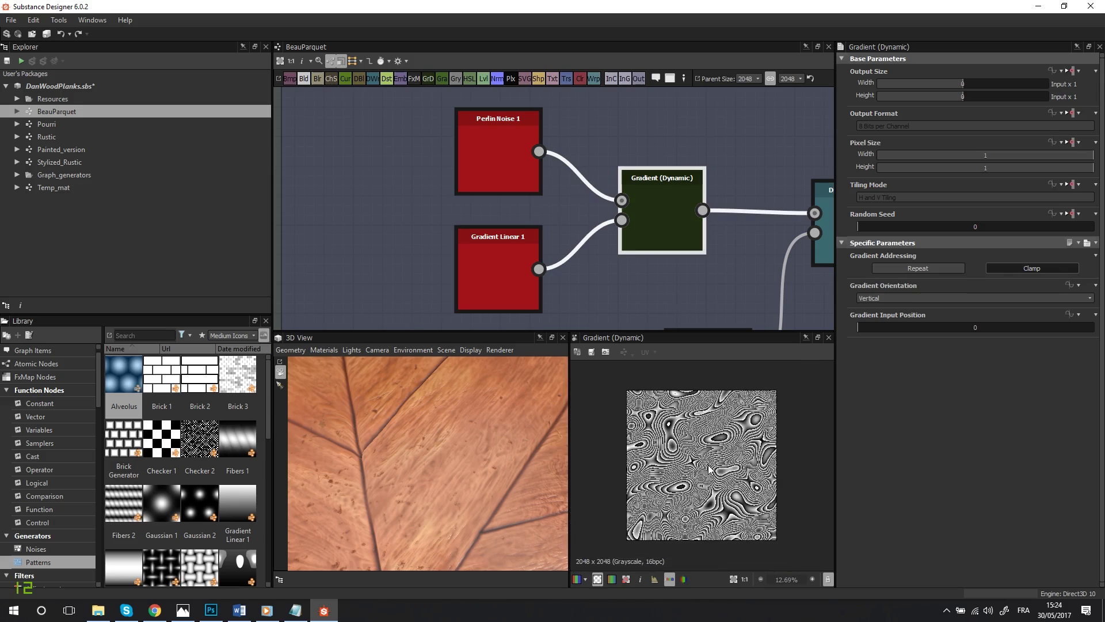
{"action": "scroll", "coordinate": [719, 451], "scroll_direction": "up", "scroll_amount": 4}
{"action": "middle_click_drag", "start_coordinate": [719, 452], "coordinate": [774, 528]}
{"action": "scroll", "coordinate": [730, 458], "scroll_direction": "up", "scroll_amount": 4}
{"action": "scroll", "coordinate": [774, 529], "scroll_direction": "down", "scroll_amount": 3}
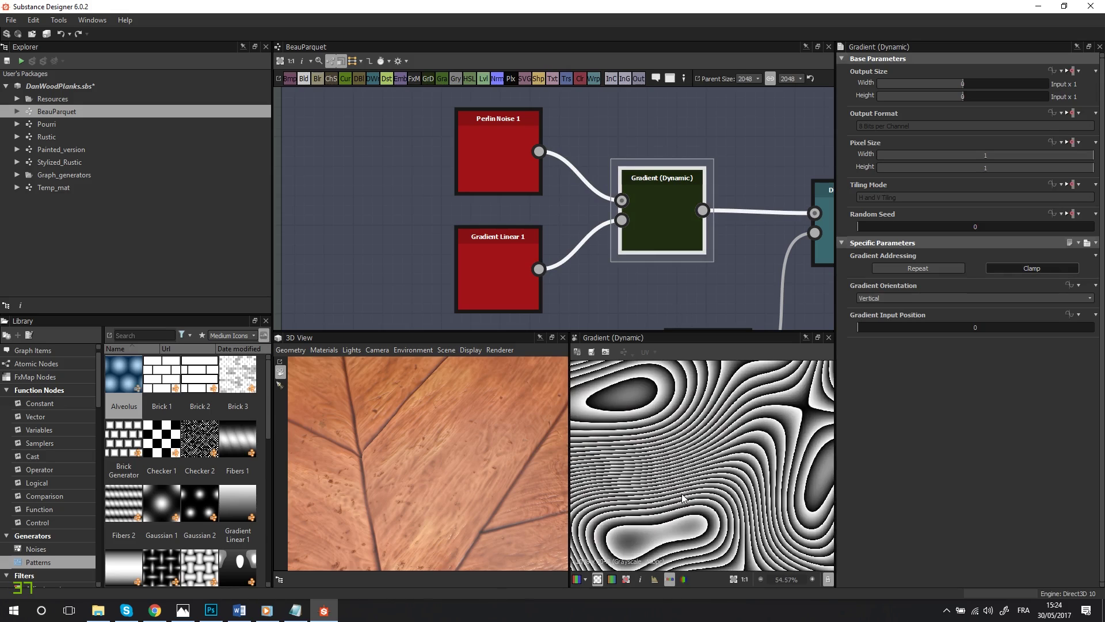
{"action": "middle_click_drag", "start_coordinate": [722, 487], "coordinate": [739, 544]}
{"action": "scroll", "coordinate": [716, 513], "scroll_direction": "up", "scroll_amount": 3}
{"action": "scroll", "coordinate": [725, 506], "scroll_direction": "down", "scroll_amount": 3}
{"action": "scroll", "coordinate": [741, 442], "scroll_direction": "up", "scroll_amount": 5}
{"action": "scroll", "coordinate": [741, 441], "scroll_direction": "down", "scroll_amount": 4}
Step: Preview the Directional Warp node after the dynamic gradient and check the Perlin Noise Zoom node that feeds it
{"action": "middle_click_drag", "start_coordinate": [759, 256], "coordinate": [555, 206]}
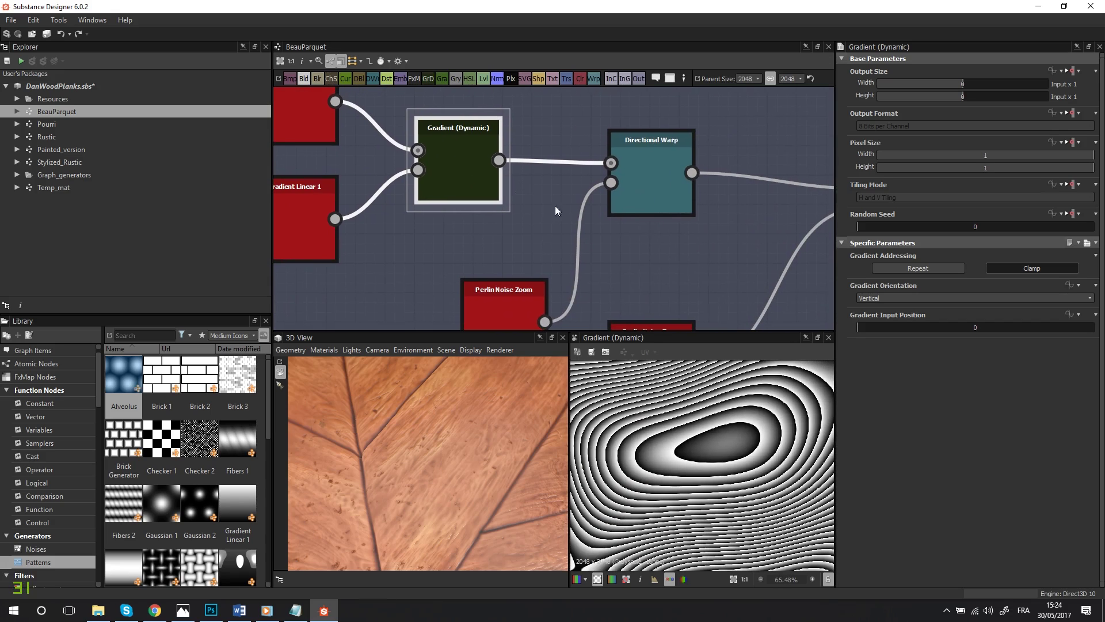
{"action": "double_click", "coordinate": [661, 169]}
{"action": "scroll", "coordinate": [717, 420], "scroll_direction": "down", "scroll_amount": 4}
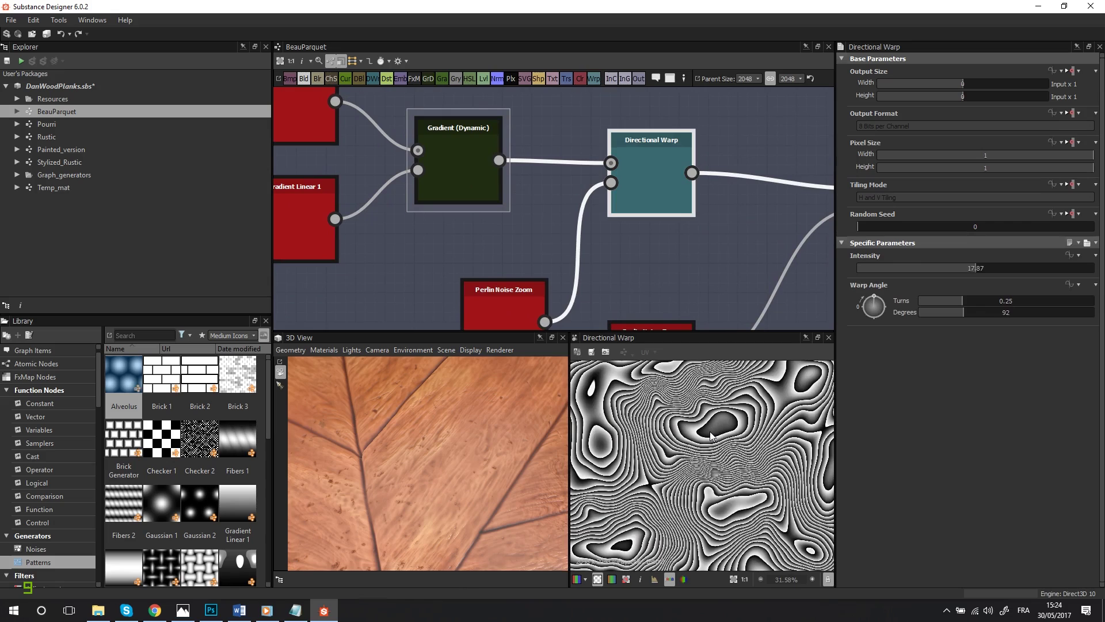
{"action": "middle_click_drag", "start_coordinate": [710, 436], "coordinate": [680, 405]}
{"action": "middle_click_drag", "start_coordinate": [585, 273], "coordinate": [544, 184]}
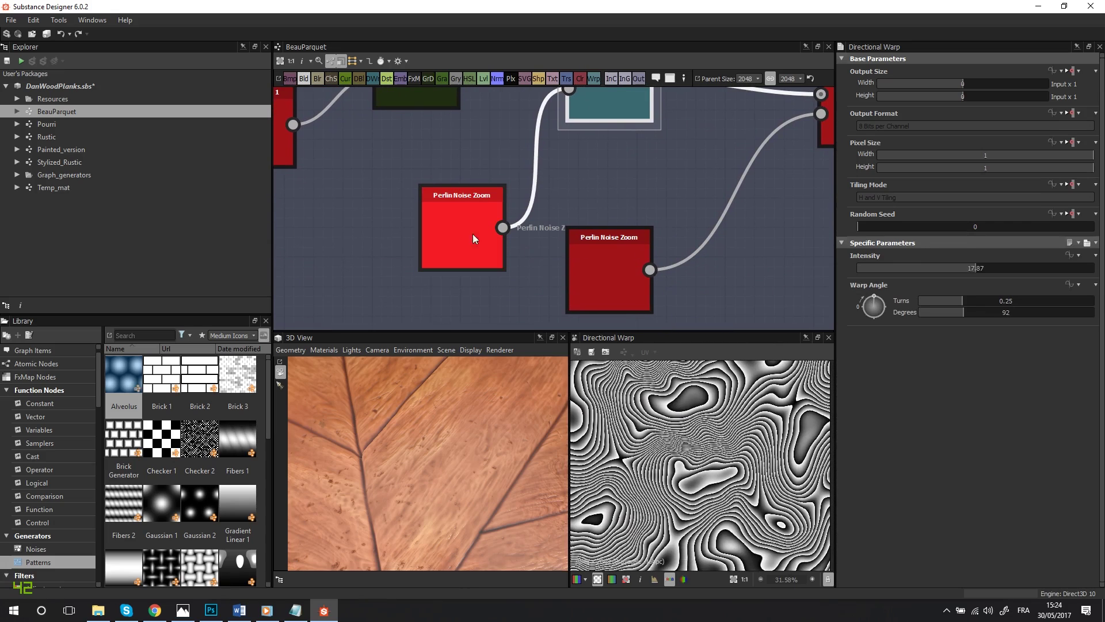
Step: Preview the Slope Blur Grayscale node following the Directional Warp and inspect its ring edges up close
{"action": "middle_click_drag", "start_coordinate": [585, 236], "coordinate": [348, 327]}
{"action": "double_click", "coordinate": [641, 184]}
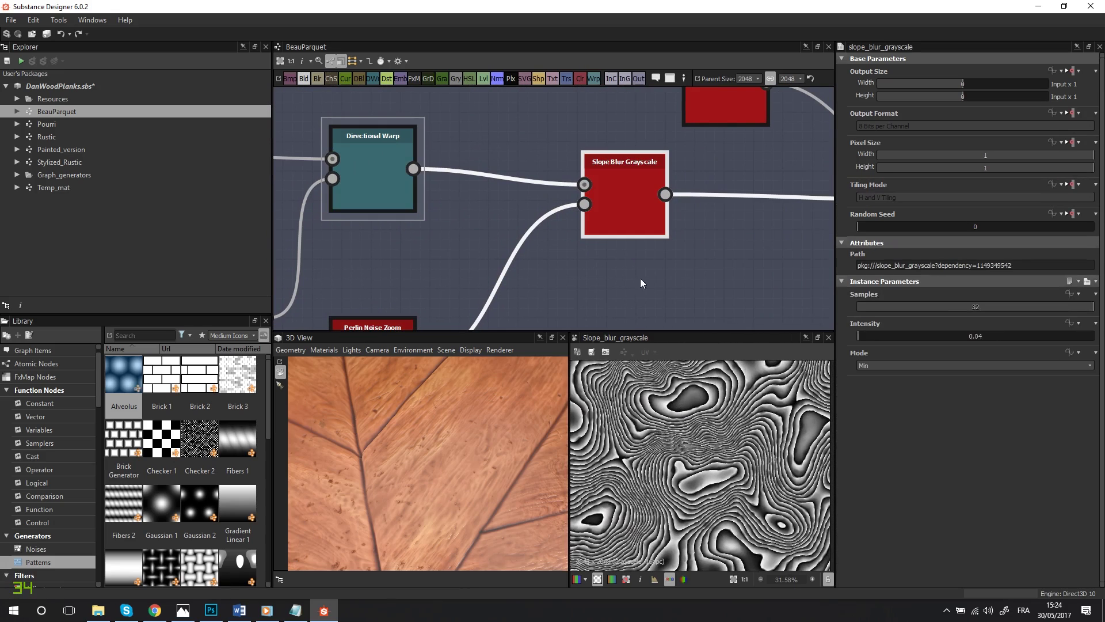
{"action": "scroll", "coordinate": [703, 390], "scroll_direction": "up", "scroll_amount": 5}
{"action": "scroll", "coordinate": [705, 478], "scroll_direction": "down", "scroll_amount": 2}
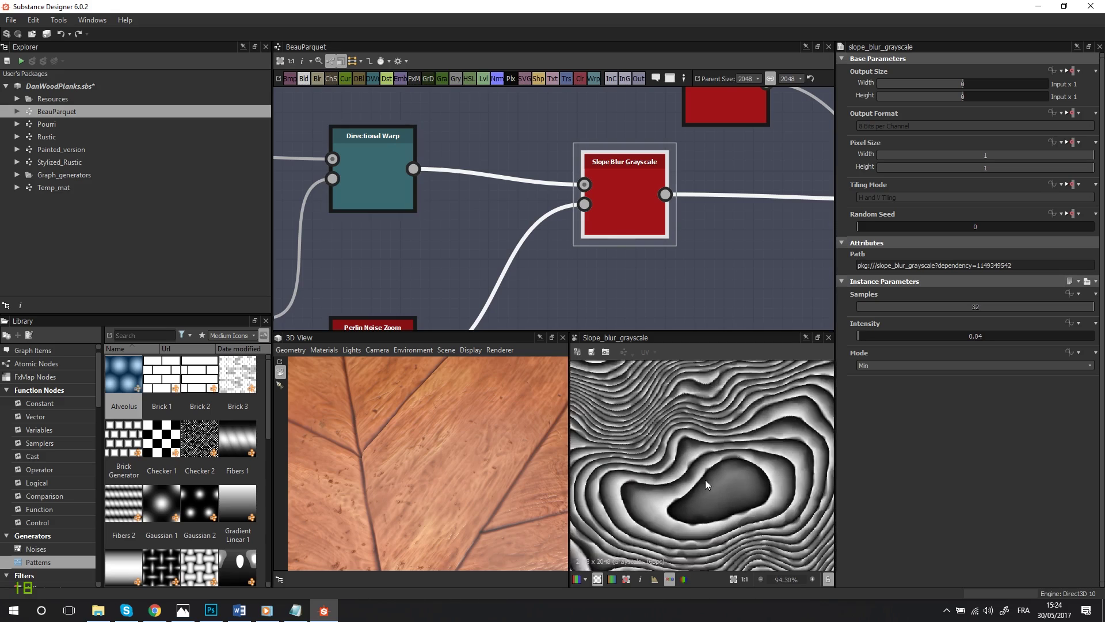
{"action": "scroll", "coordinate": [730, 467], "scroll_direction": "down", "scroll_amount": 4}
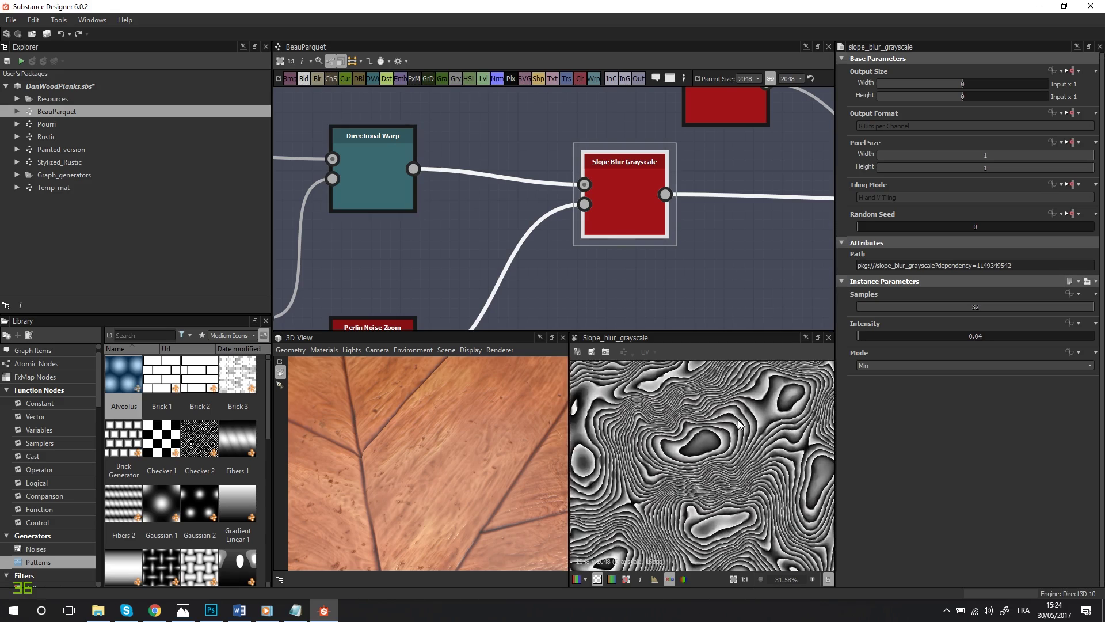
{"action": "scroll", "coordinate": [741, 444], "scroll_direction": "up", "scroll_amount": 5}
{"action": "scroll", "coordinate": [702, 166], "scroll_direction": "down", "scroll_amount": 5}
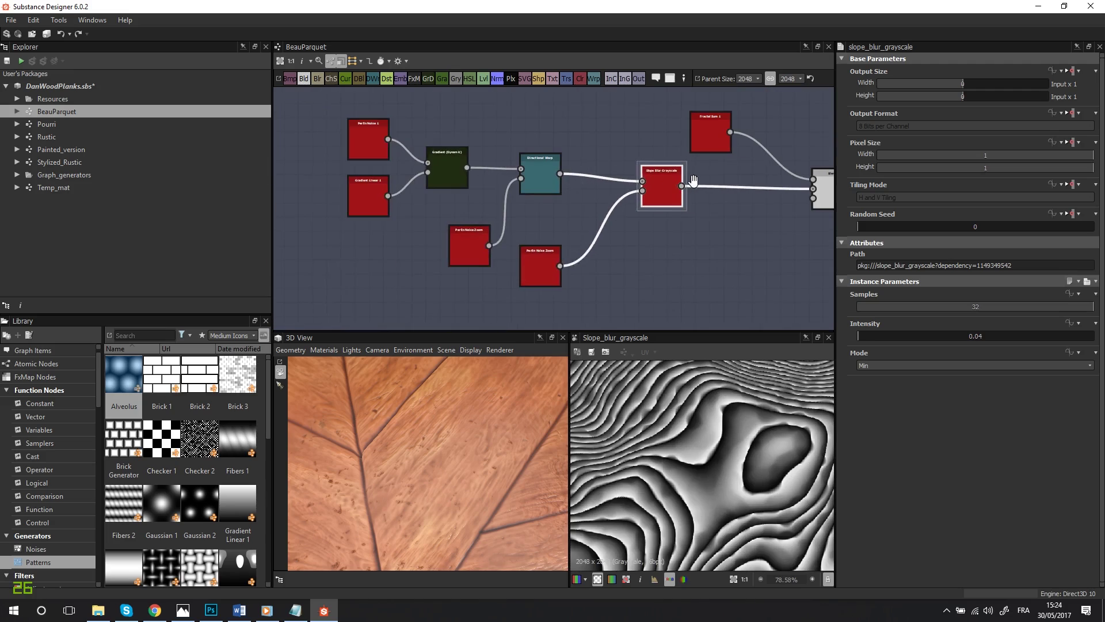
Step: Move the Fractal Sum 1 node closer to the Blend node it feeds and preview its noise
{"action": "middle_click_drag", "start_coordinate": [702, 172], "coordinate": [495, 189]}
{"action": "scroll", "coordinate": [507, 170], "scroll_direction": "up", "scroll_amount": 2}
{"action": "left_click_drag", "start_coordinate": [512, 151], "coordinate": [552, 160]}
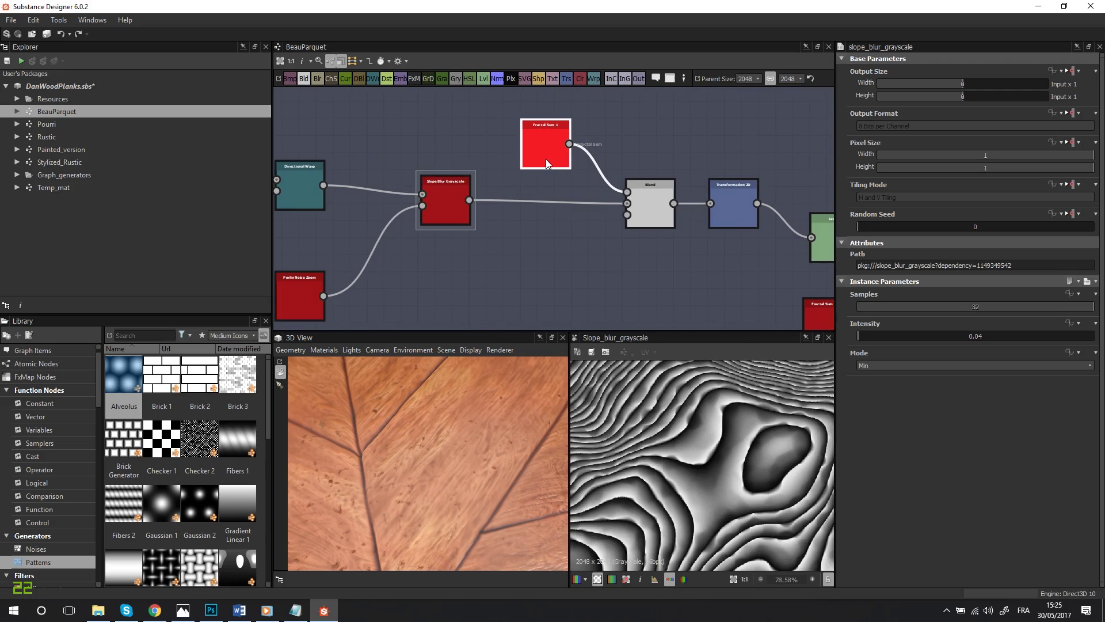
{"action": "left_click", "coordinate": [637, 215]}
{"action": "double_click", "coordinate": [557, 153]}
Step: Preview the Multiply Blend of the fractal noise and blurred rings, and examine its grain around the knot in 2D
{"action": "double_click", "coordinate": [650, 207]}
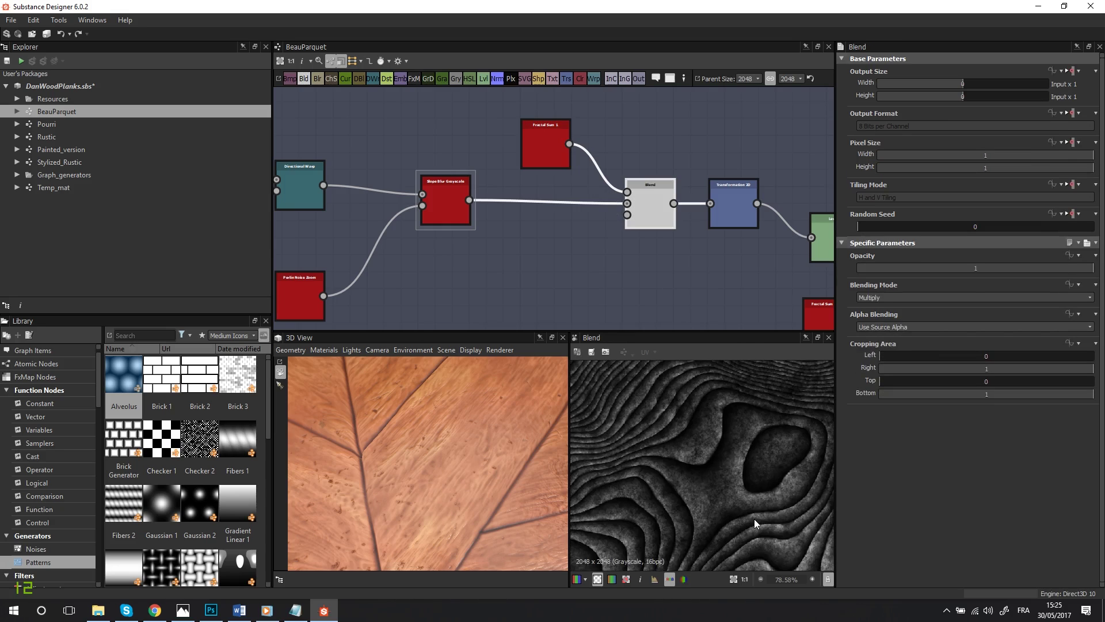
{"action": "scroll", "coordinate": [754, 519], "scroll_direction": "up", "scroll_amount": 3}
{"action": "middle_click_drag", "start_coordinate": [741, 463], "coordinate": [675, 536]}
{"action": "scroll", "coordinate": [737, 489], "scroll_direction": "down", "scroll_amount": 3}
{"action": "middle_click_drag", "start_coordinate": [734, 475], "coordinate": [704, 434]}
{"action": "scroll", "coordinate": [696, 425], "scroll_direction": "up", "scroll_amount": 3}
{"action": "scroll", "coordinate": [695, 426], "scroll_direction": "down", "scroll_amount": 3}
{"action": "middle_click_drag", "start_coordinate": [662, 469], "coordinate": [790, 435]}
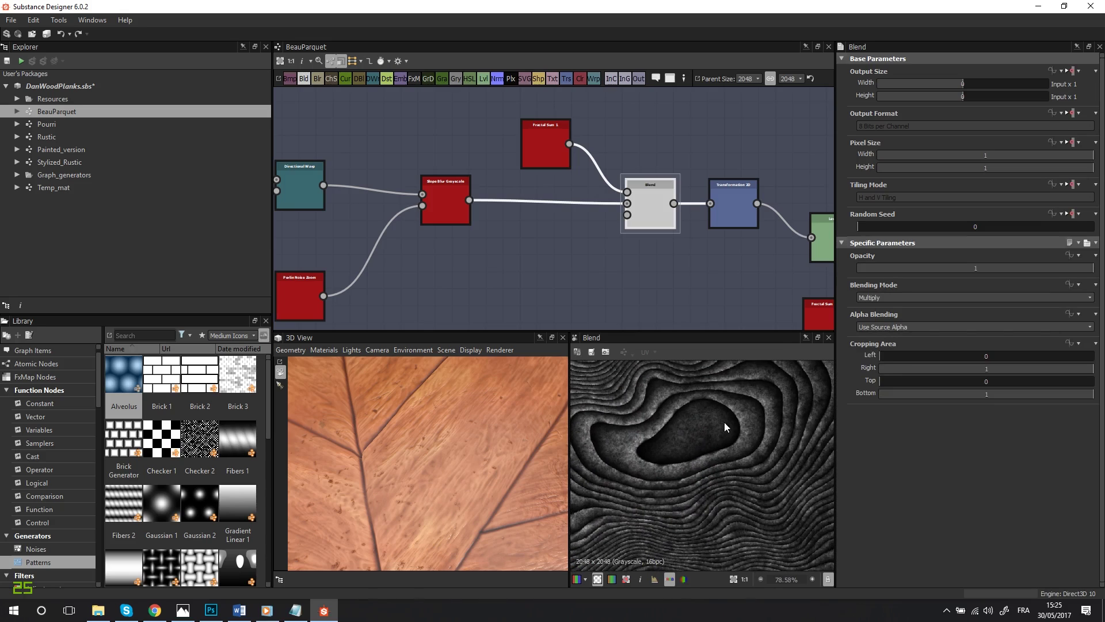
{"action": "middle_click_drag", "start_coordinate": [712, 426], "coordinate": [753, 449]}
{"action": "scroll", "coordinate": [711, 446], "scroll_direction": "up", "scroll_amount": 5}
{"action": "scroll", "coordinate": [710, 448], "scroll_direction": "down", "scroll_amount": 5}
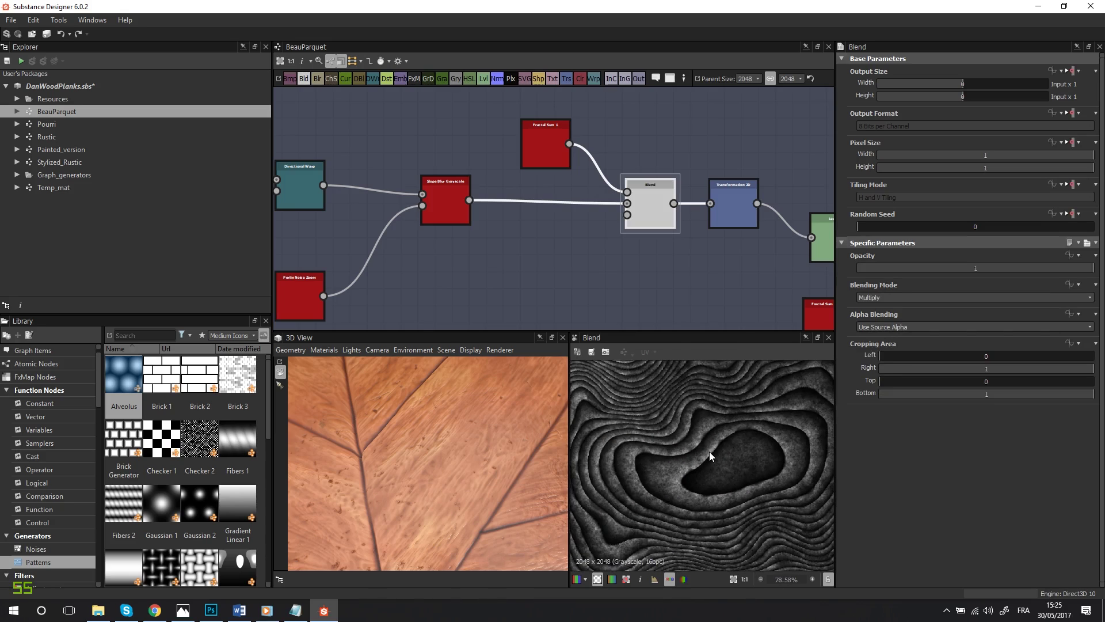
Step: Preview the Levels and Transformation 2D nodes after the Blend and inspect the vertically stretched grain of the transformation
{"action": "middle_click_drag", "start_coordinate": [727, 217], "coordinate": [509, 211]}
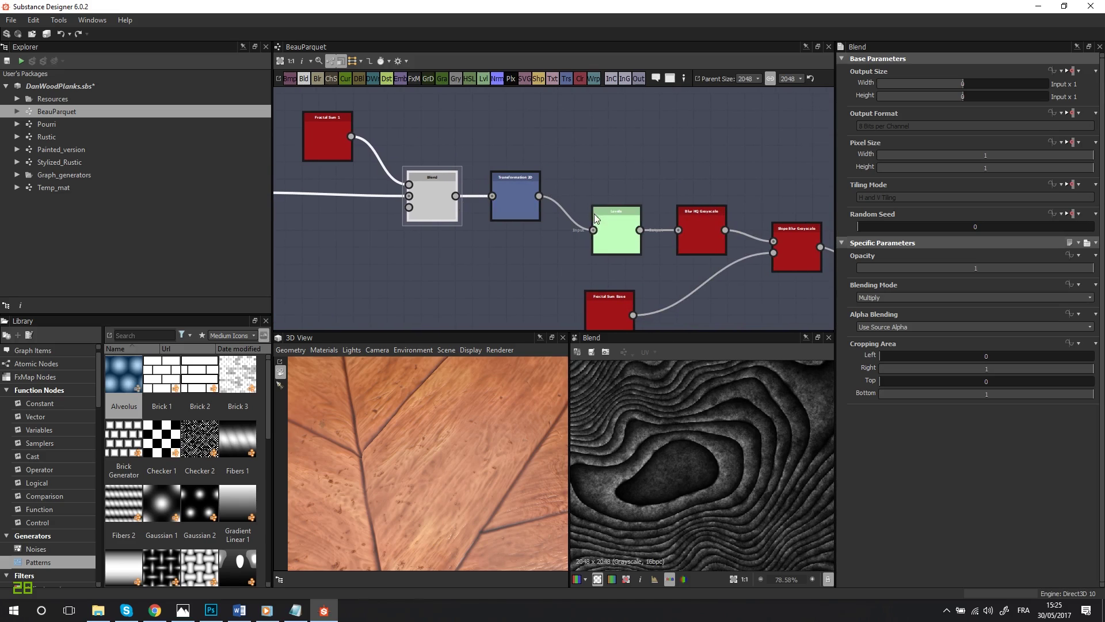
{"action": "double_click", "coordinate": [620, 238]}
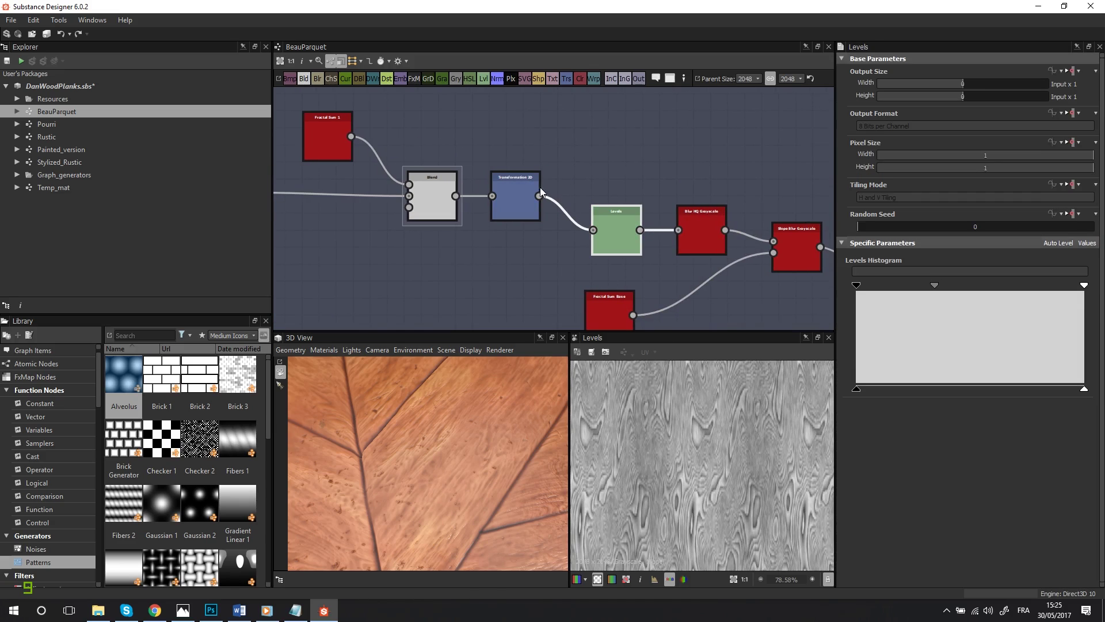
{"action": "double_click", "coordinate": [524, 198]}
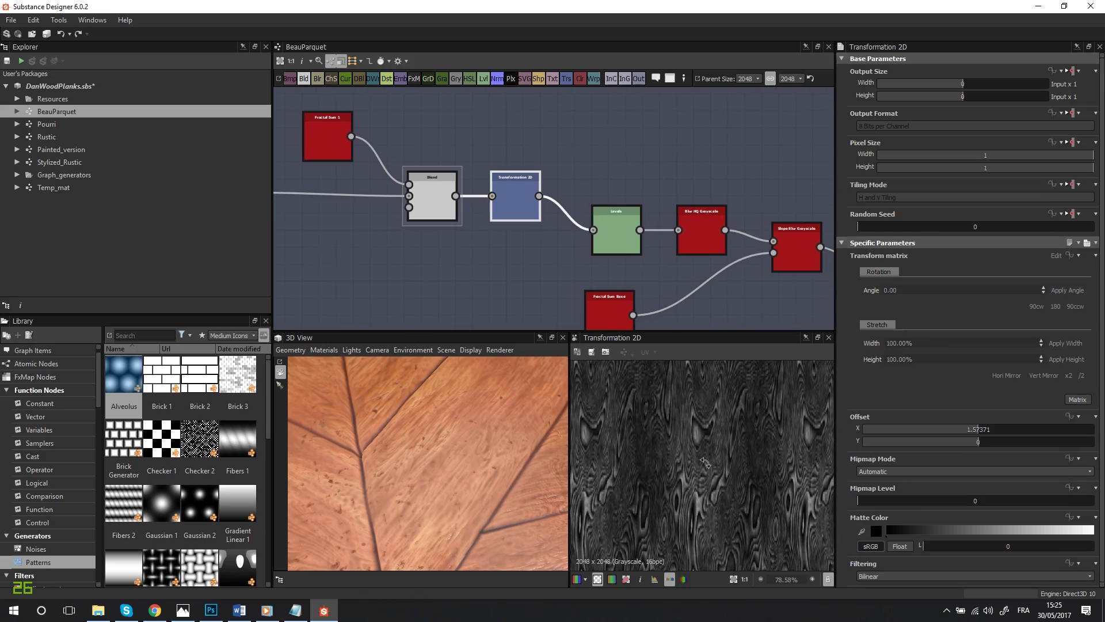
{"action": "scroll", "coordinate": [704, 462], "scroll_direction": "up", "scroll_amount": 5}
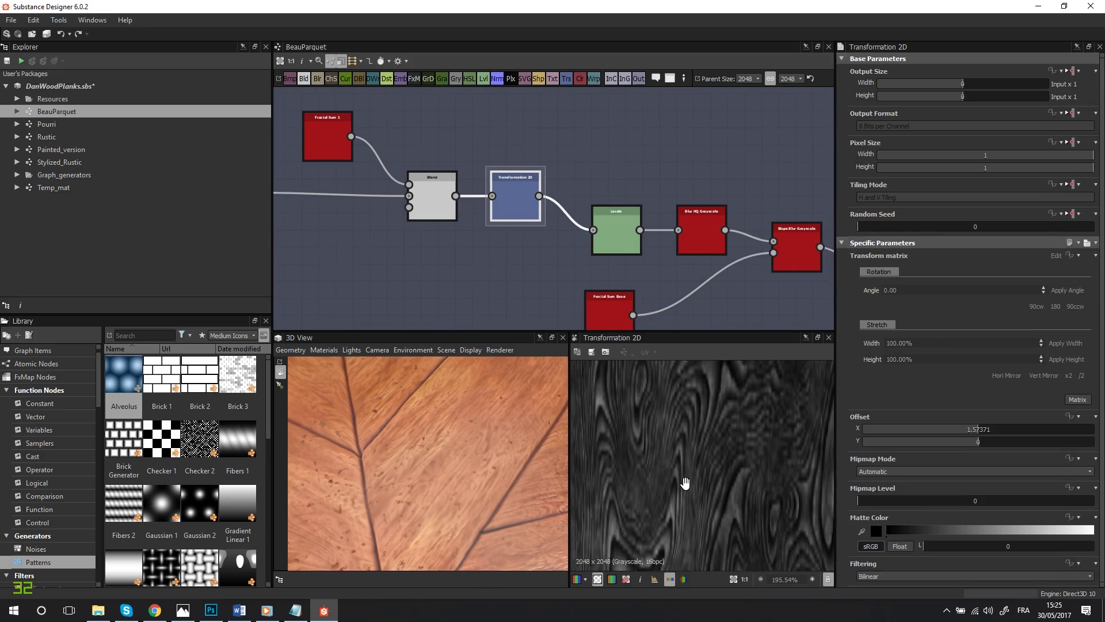
{"action": "scroll", "coordinate": [510, 205], "scroll_direction": "up", "scroll_amount": 2}
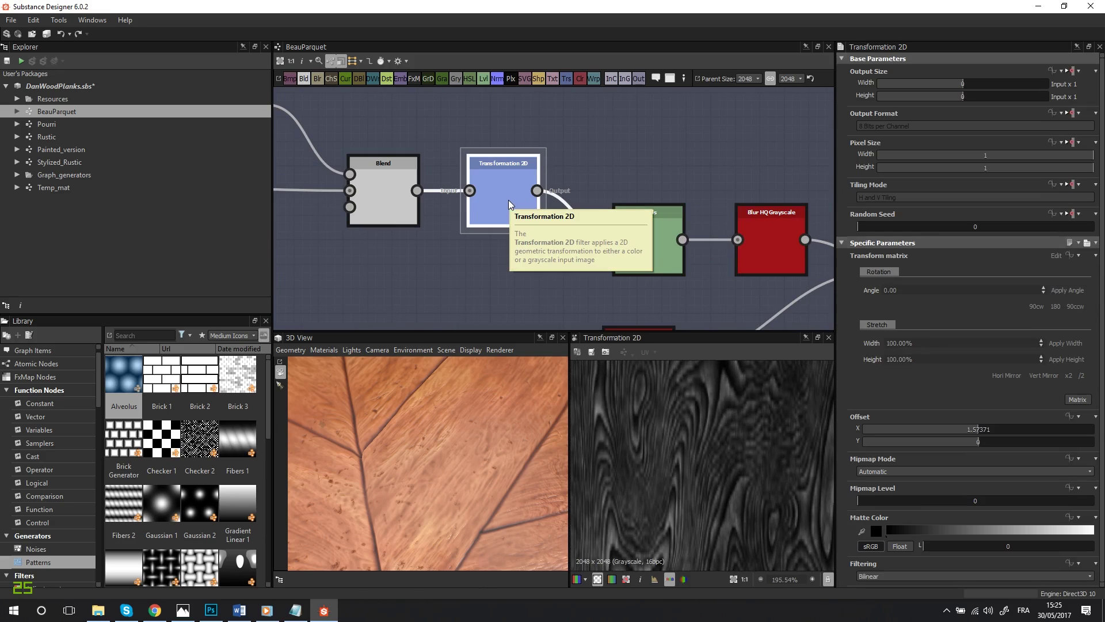
{"action": "scroll", "coordinate": [740, 451], "scroll_direction": "down", "scroll_amount": 10}
{"action": "scroll", "coordinate": [725, 447], "scroll_direction": "up", "scroll_amount": 8}
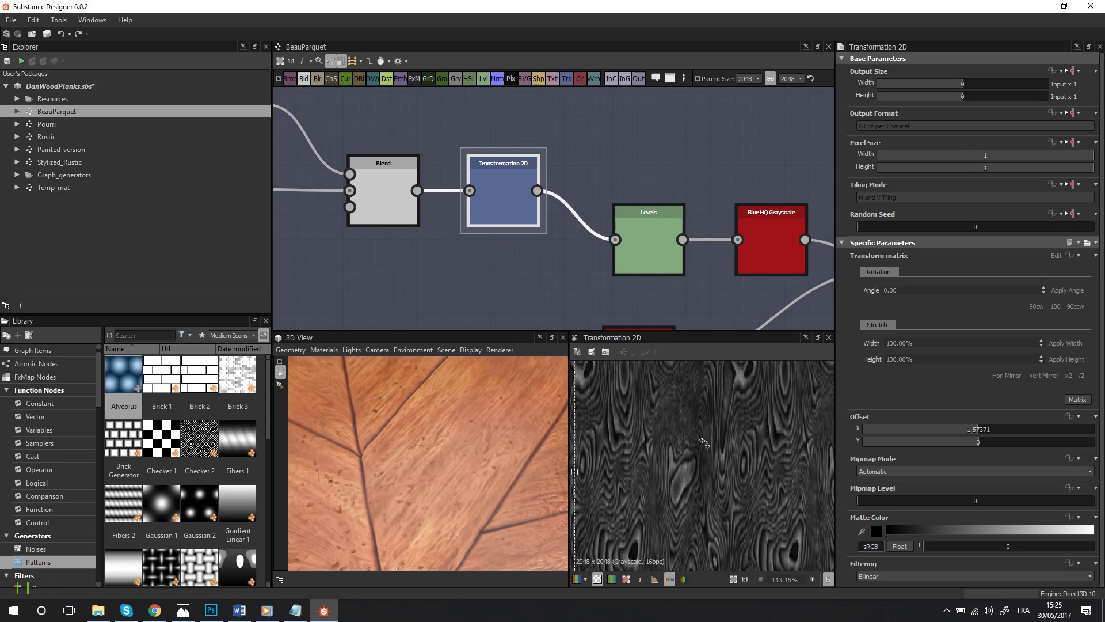
{"action": "scroll", "coordinate": [704, 441], "scroll_direction": "down", "scroll_amount": 5}
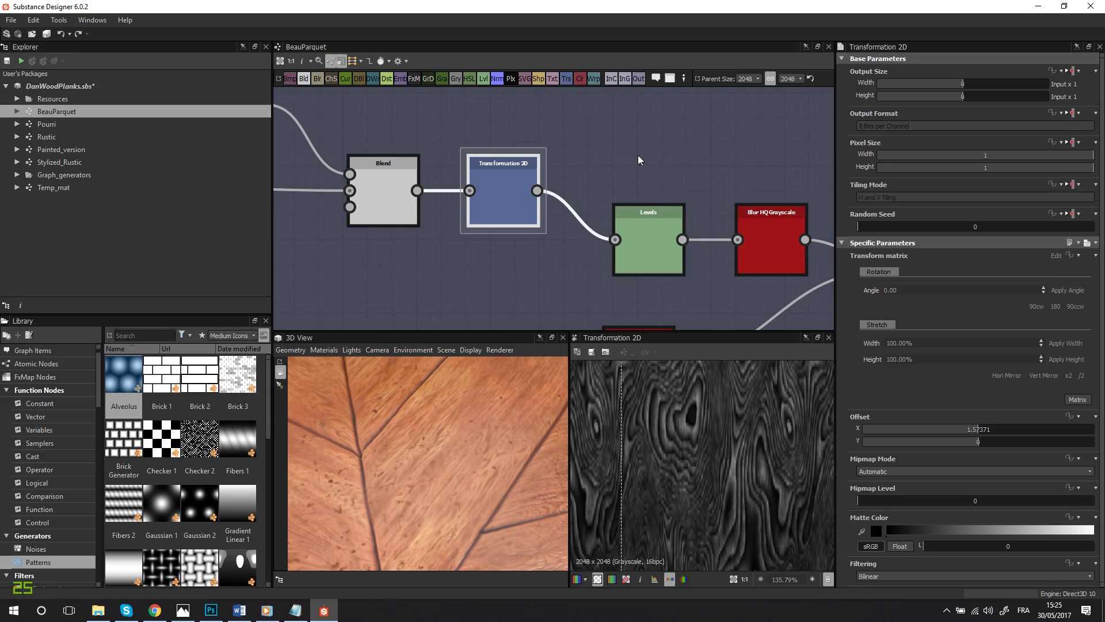
Step: Preview the Blur HQ Grayscale node after the Levels node and inspect a softened knot up close
{"action": "scroll", "coordinate": [638, 156], "scroll_direction": "down", "scroll_amount": 2}
{"action": "middle_click_drag", "start_coordinate": [550, 161], "coordinate": [414, 130]}
{"action": "double_click", "coordinate": [594, 184]}
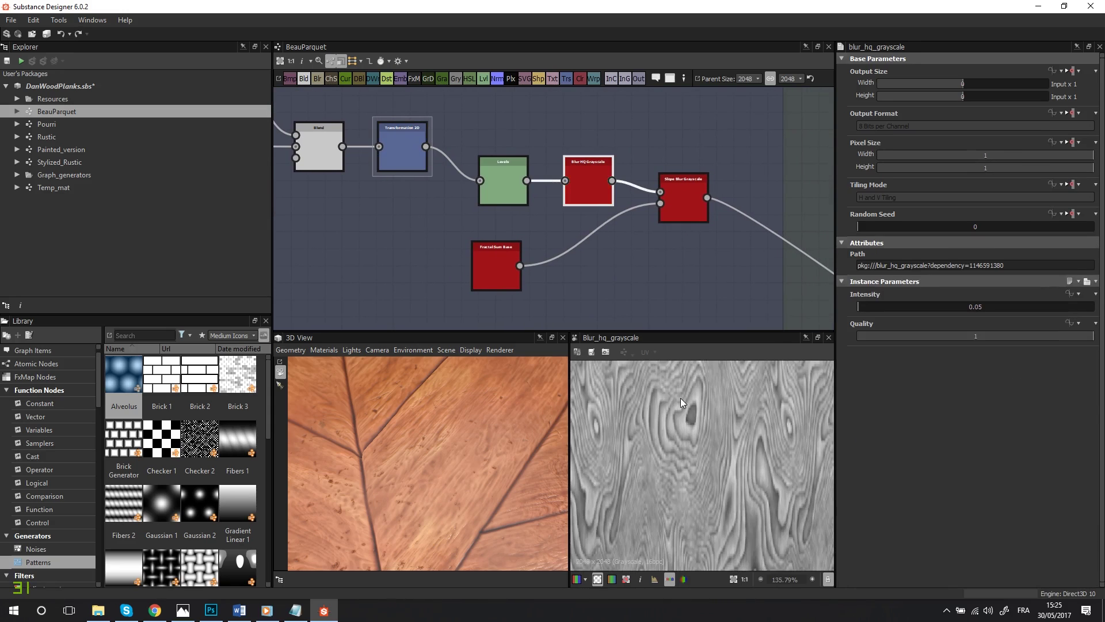
{"action": "scroll", "coordinate": [685, 403], "scroll_direction": "up", "scroll_amount": 5}
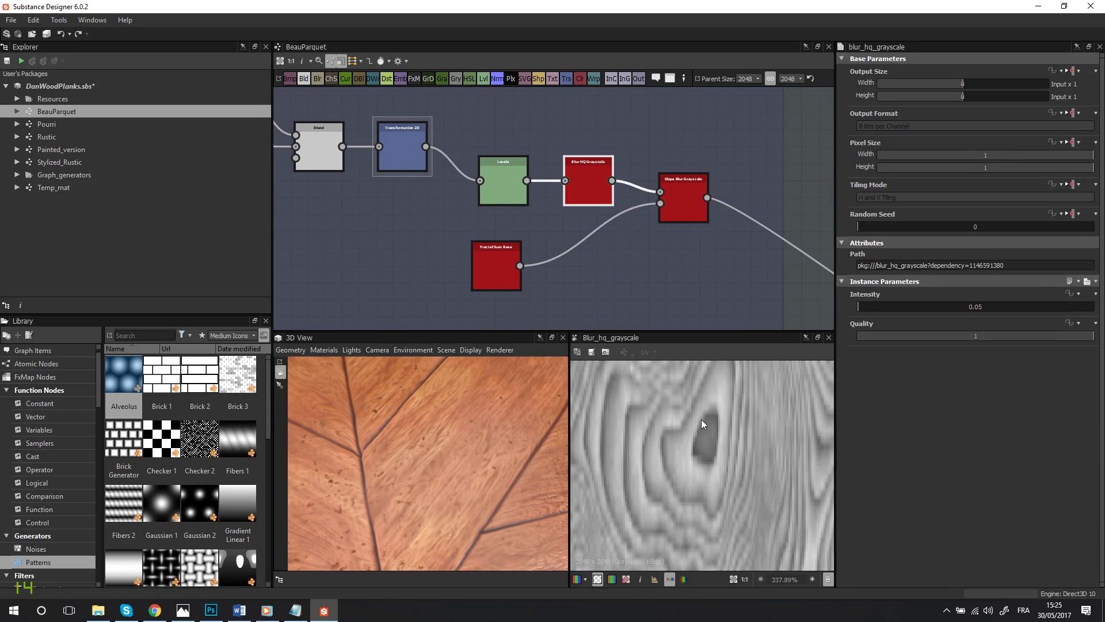
Step: Preview the final Slope Blur Grayscale node of the Other Wood pattern chain and examine its knots and grain
{"action": "double_click", "coordinate": [692, 202]}
{"action": "scroll", "coordinate": [767, 427], "scroll_direction": "down", "scroll_amount": 4}
{"action": "middle_click_drag", "start_coordinate": [748, 447], "coordinate": [714, 492]}
{"action": "scroll", "coordinate": [669, 225], "scroll_direction": "down", "scroll_amount": 1}
{"action": "middle_click_drag", "start_coordinate": [693, 213], "coordinate": [598, 216]}
{"action": "scroll", "coordinate": [597, 214], "scroll_direction": "up", "scroll_amount": 1}
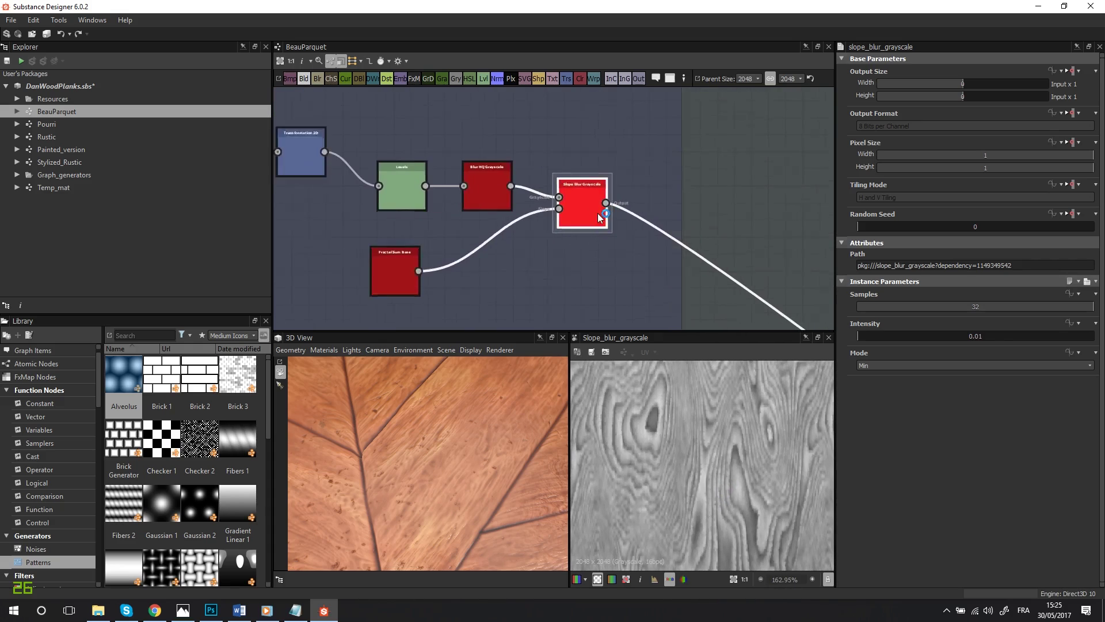
{"action": "scroll", "coordinate": [598, 213], "scroll_direction": "up", "scroll_amount": 2}
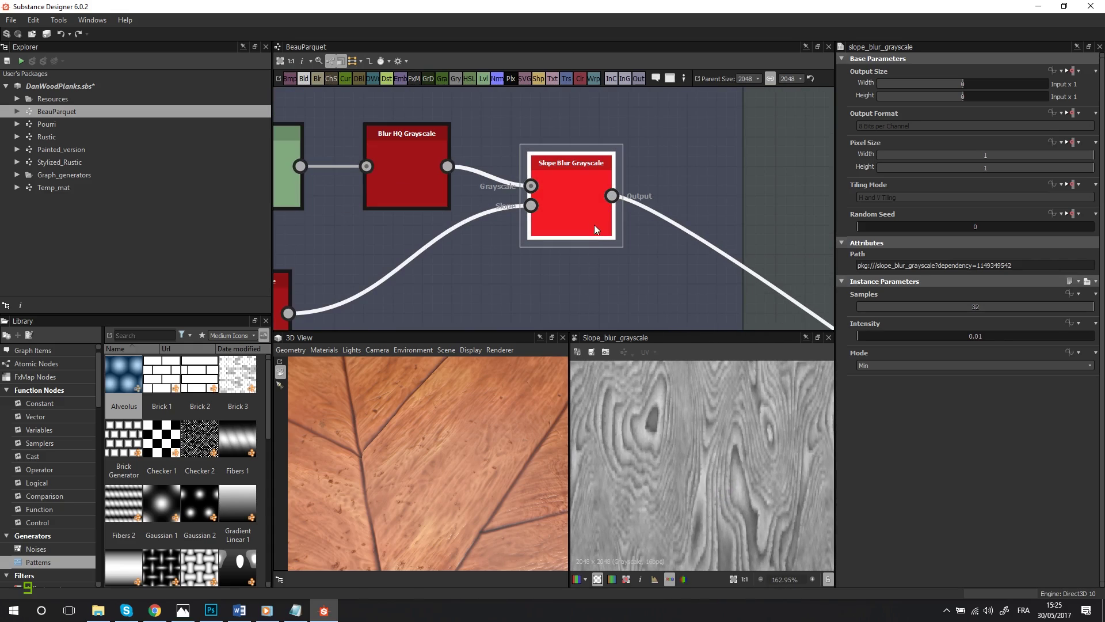
{"action": "scroll", "coordinate": [742, 440], "scroll_direction": "up", "scroll_amount": 5}
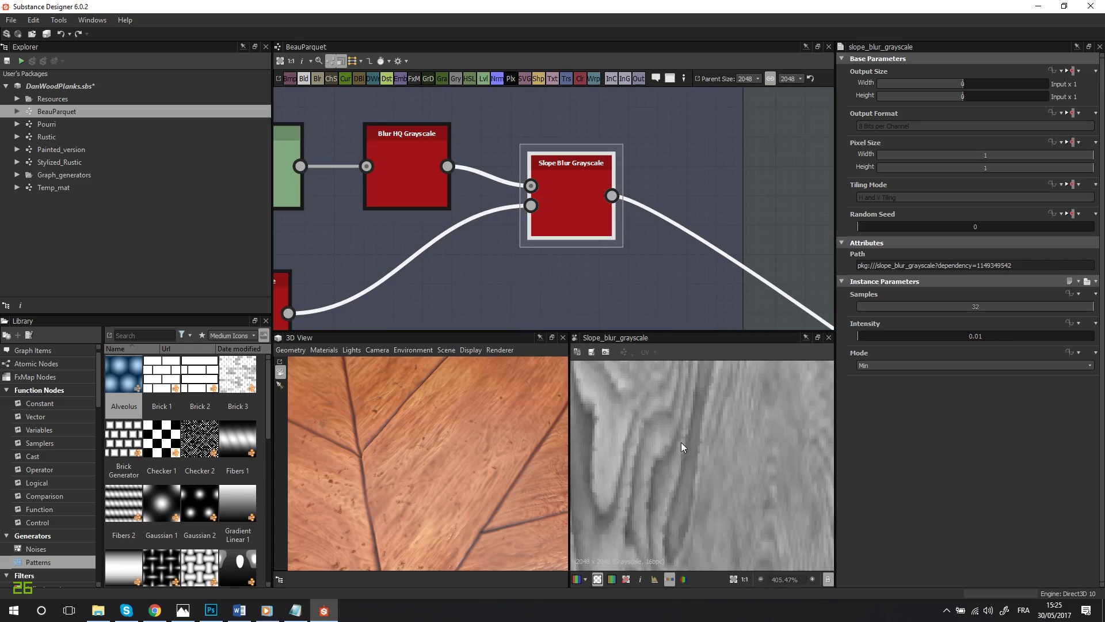
{"action": "scroll", "coordinate": [702, 461], "scroll_direction": "down", "scroll_amount": 3}
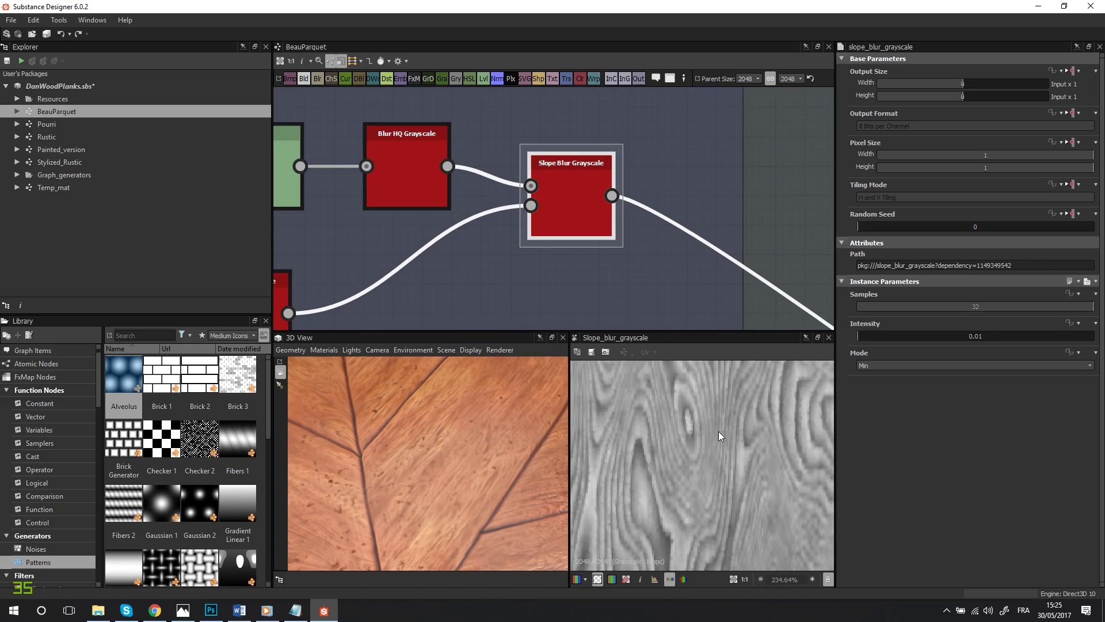
Step: Inspect the stretched knots and surrounding rings of the slope-blurred wood pattern up close in the 2D view
{"action": "middle_click_drag", "start_coordinate": [718, 431], "coordinate": [660, 492]}
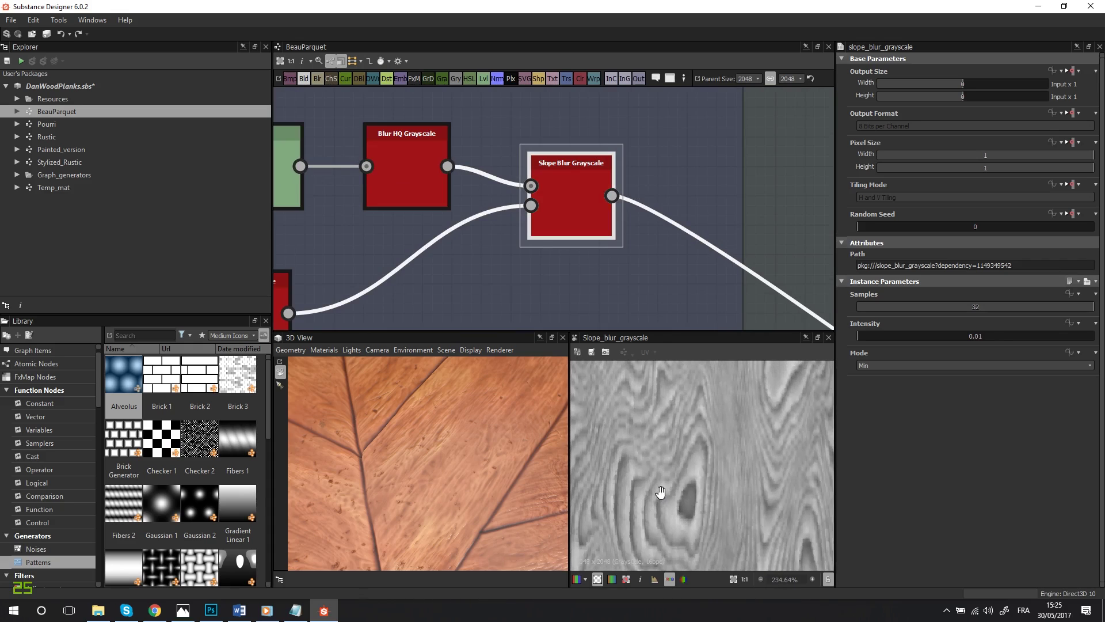
{"action": "scroll", "coordinate": [700, 439], "scroll_direction": "up", "scroll_amount": 3}
{"action": "middle_click_drag", "start_coordinate": [735, 394], "coordinate": [688, 526]}
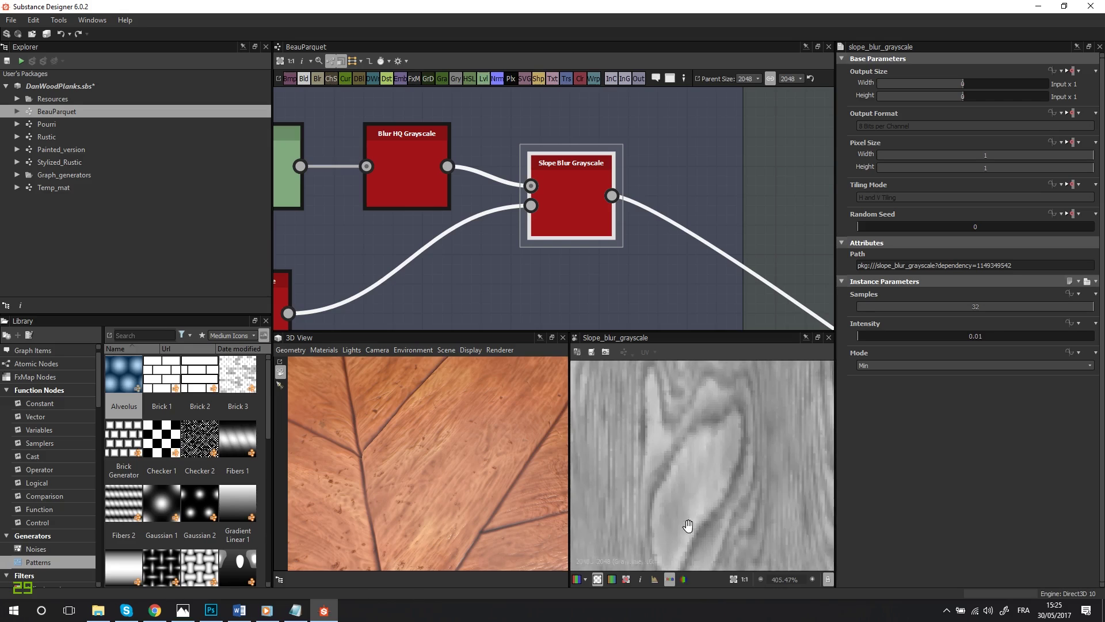
{"action": "scroll", "coordinate": [707, 483], "scroll_direction": "down", "scroll_amount": 4}
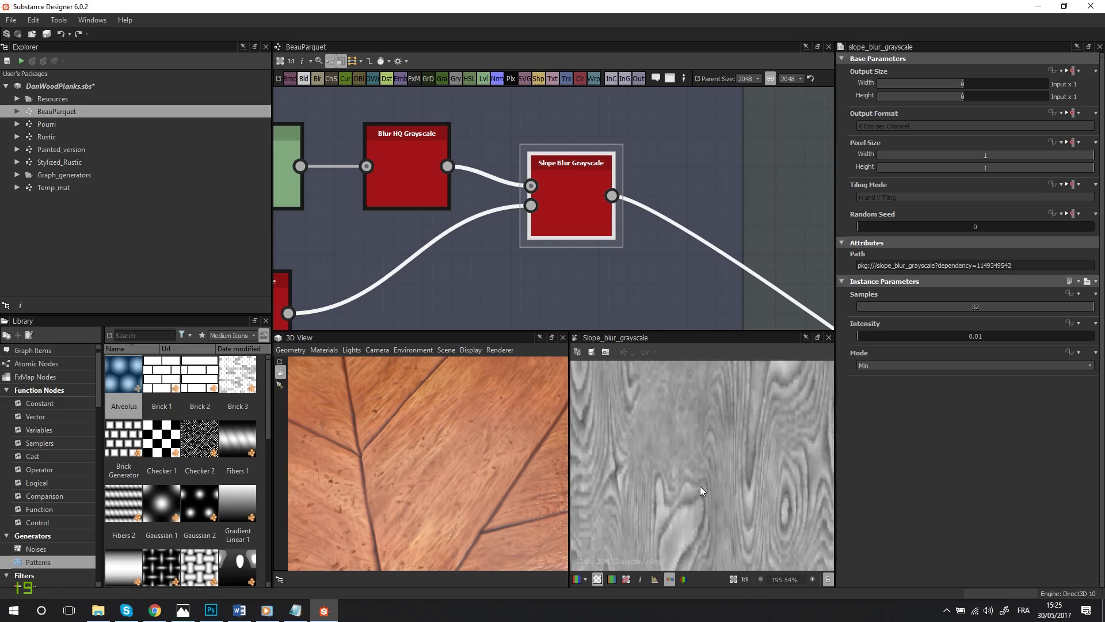
{"action": "scroll", "coordinate": [706, 463], "scroll_direction": "up", "scroll_amount": 5}
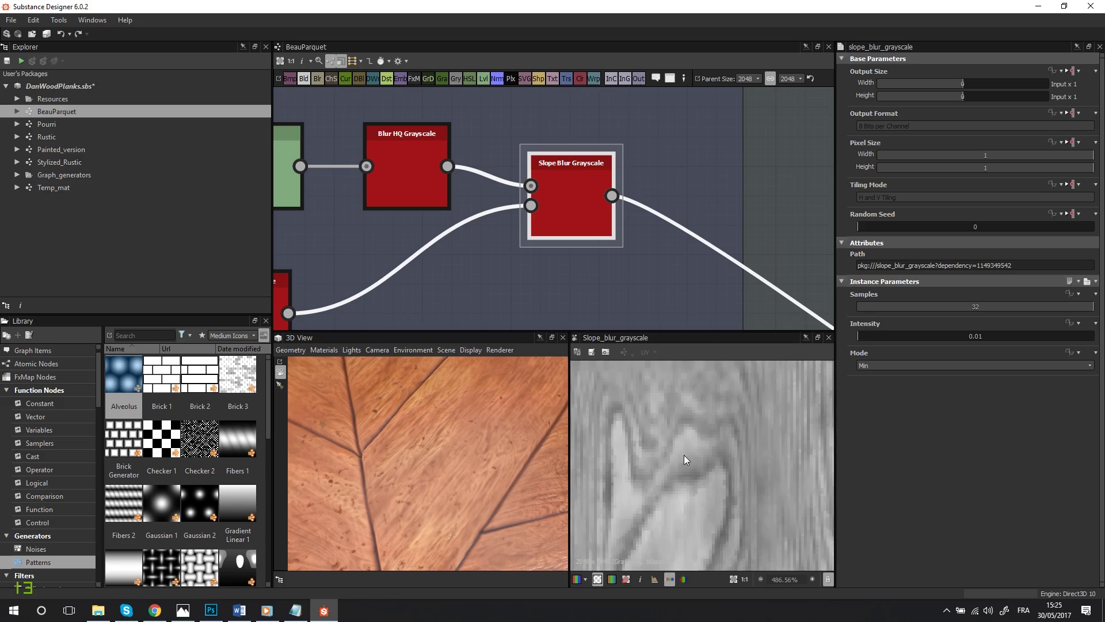
{"action": "scroll", "coordinate": [683, 459], "scroll_direction": "down", "scroll_amount": 3}
{"action": "middle_click_drag", "start_coordinate": [699, 463], "coordinate": [681, 510]}
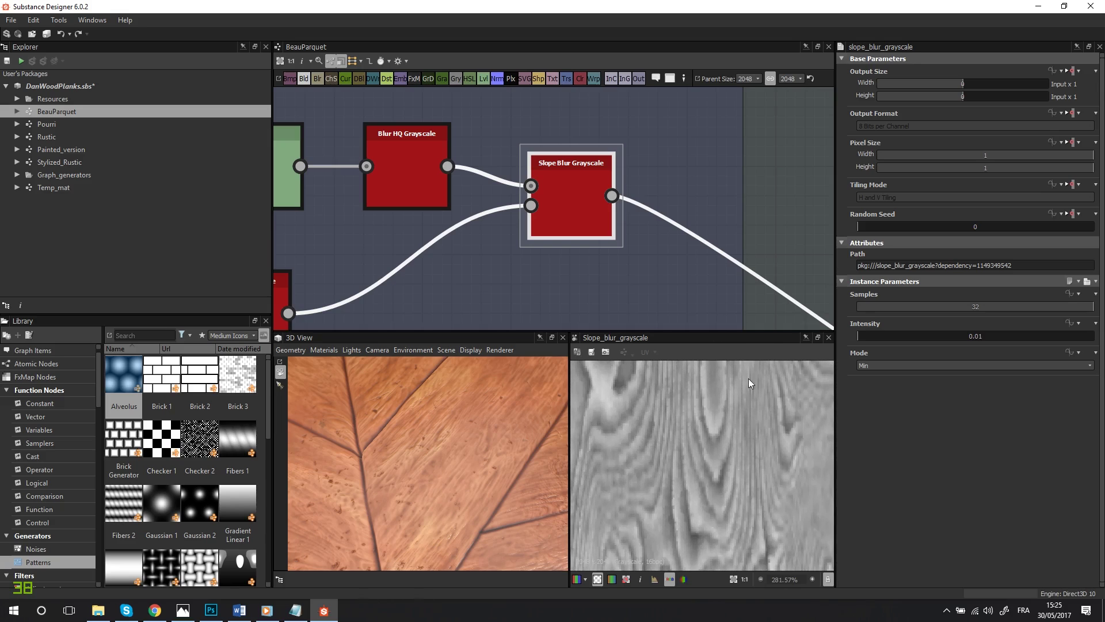
Step: Follow the Other Wood pattern output through the graph and preview the Overlay Blend node it feeds
{"action": "scroll", "coordinate": [735, 188], "scroll_direction": "down", "scroll_amount": 6}
{"action": "middle_click_drag", "start_coordinate": [738, 194], "coordinate": [454, 170]}
{"action": "scroll", "coordinate": [498, 188], "scroll_direction": "down", "scroll_amount": 3}
{"action": "middle_click_drag", "start_coordinate": [565, 207], "coordinate": [407, 68]}
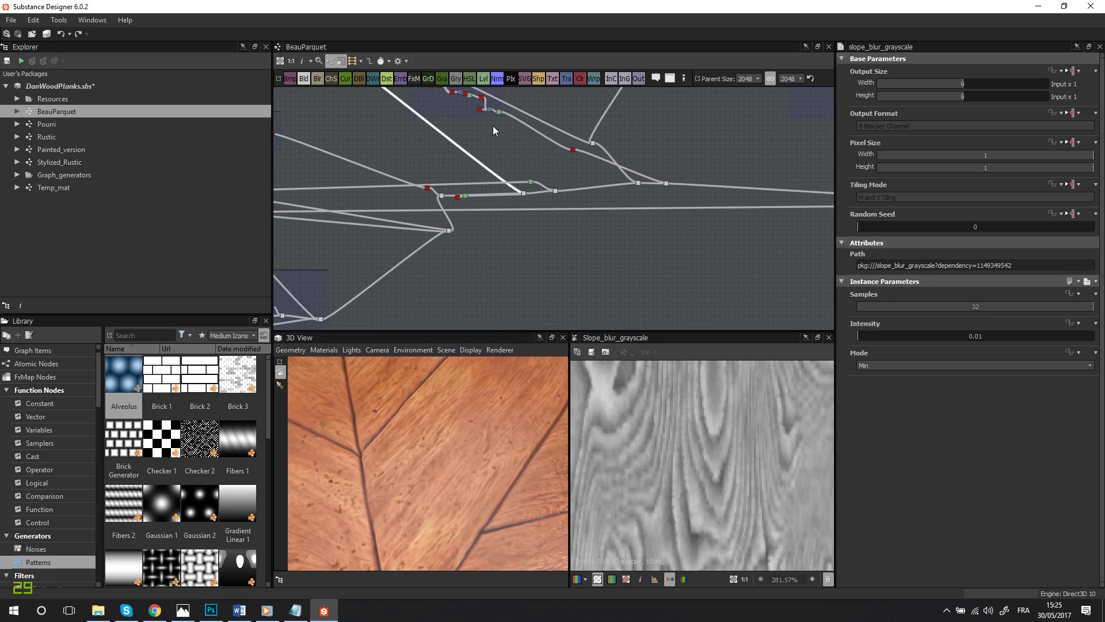
{"action": "scroll", "coordinate": [554, 237], "scroll_direction": "up", "scroll_amount": 8}
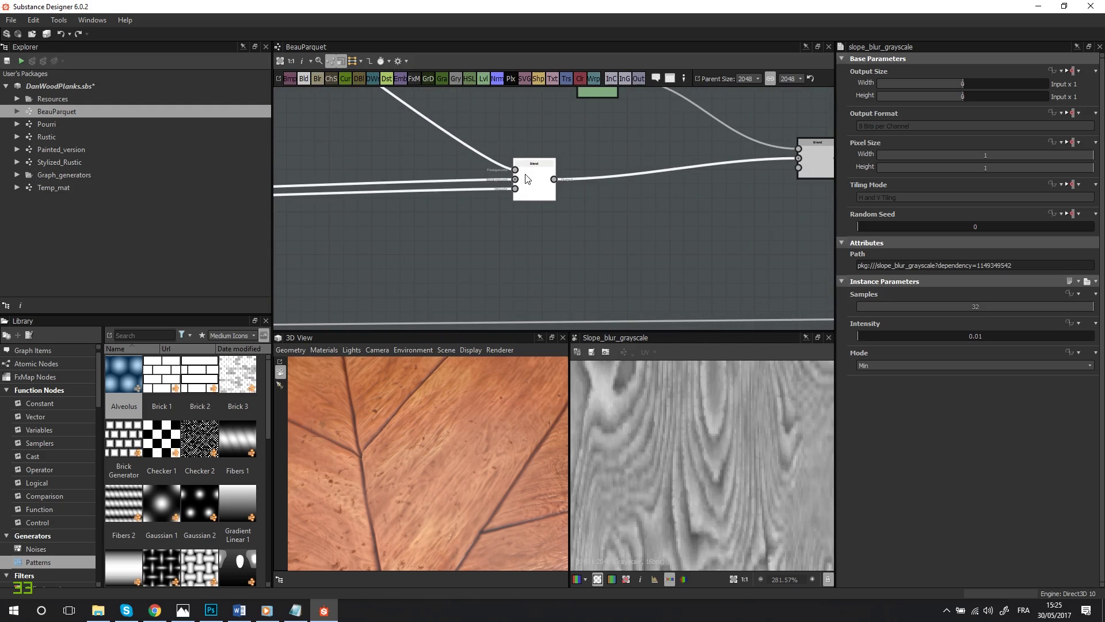
{"action": "double_click", "coordinate": [527, 179]}
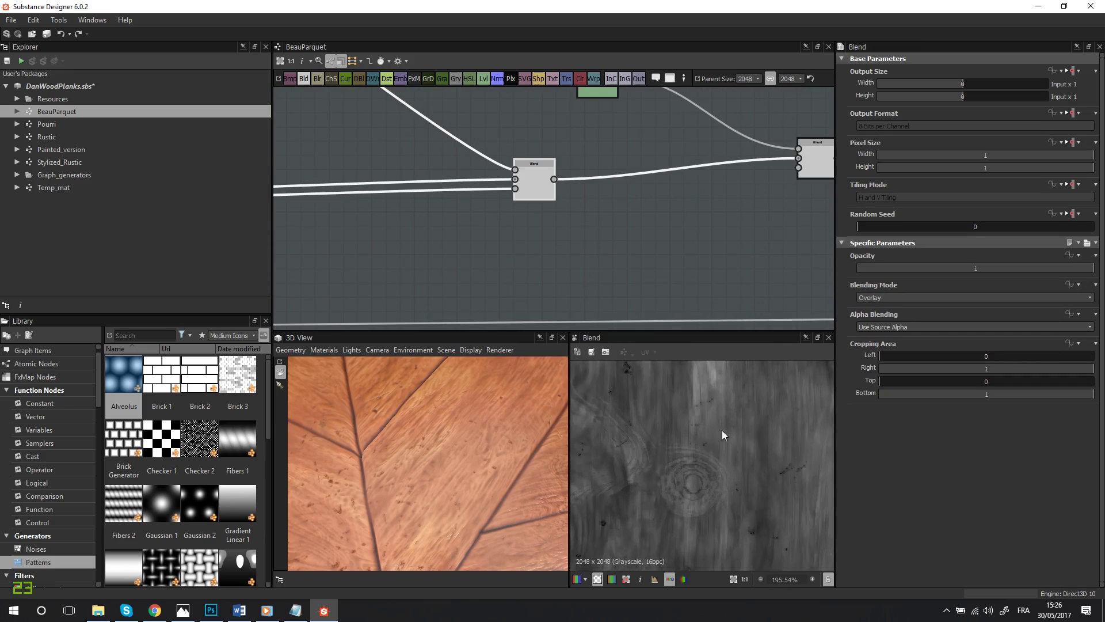
Step: Examine the grain and rings of the Overlay Blend result at several places in the 2D view
{"action": "scroll", "coordinate": [723, 435], "scroll_direction": "up", "scroll_amount": 3}
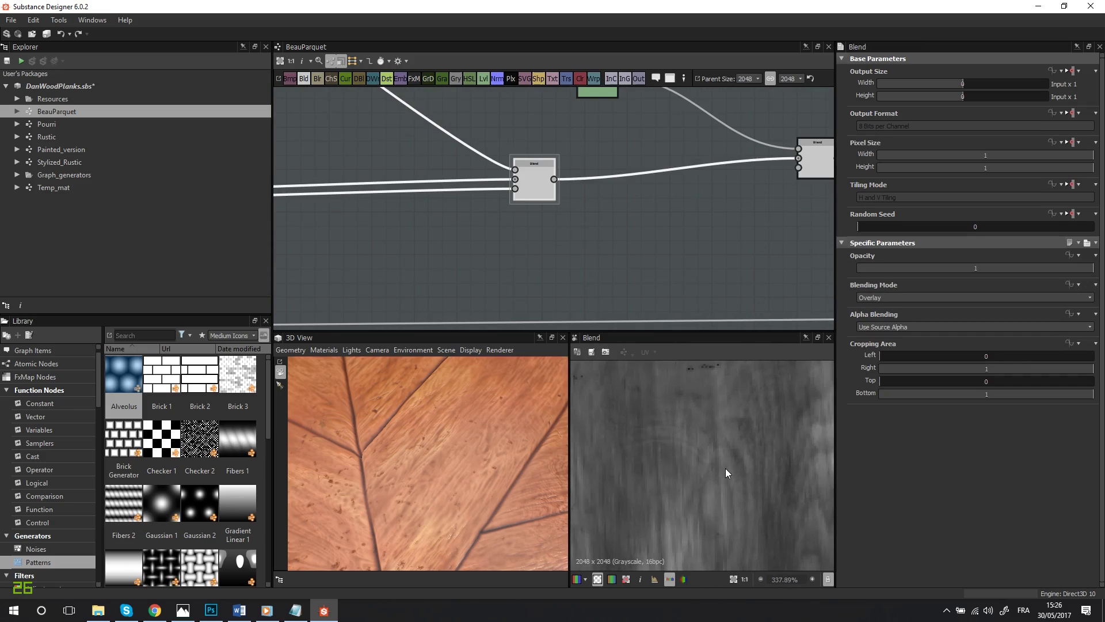
{"action": "scroll", "coordinate": [725, 468], "scroll_direction": "down", "scroll_amount": 3}
{"action": "middle_click_drag", "start_coordinate": [722, 461], "coordinate": [759, 514]}
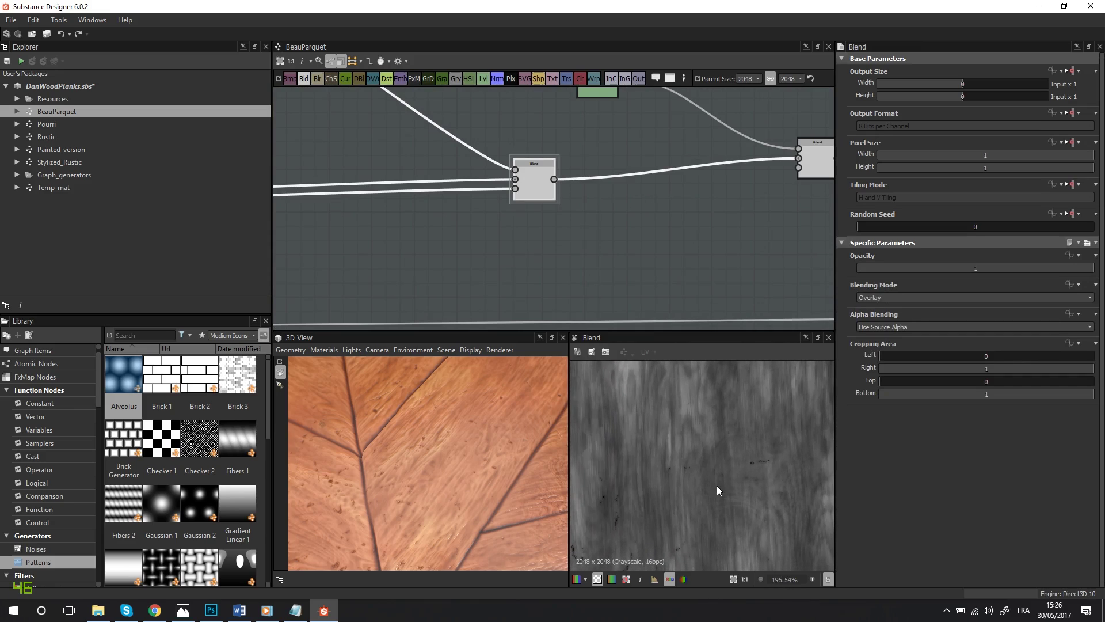
{"action": "middle_click_drag", "start_coordinate": [715, 466], "coordinate": [758, 569]}
{"action": "scroll", "coordinate": [724, 472], "scroll_direction": "up", "scroll_amount": 3}
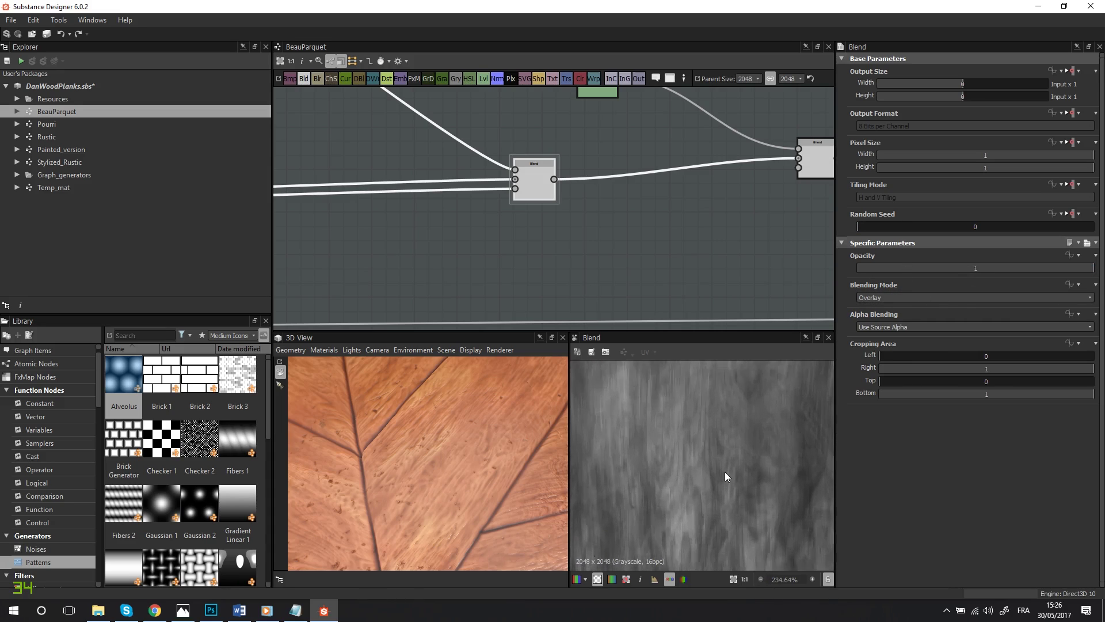
{"action": "middle_click_drag", "start_coordinate": [724, 472], "coordinate": [752, 464]}
{"action": "scroll", "coordinate": [753, 464], "scroll_direction": "up", "scroll_amount": 1}
{"action": "scroll", "coordinate": [418, 102], "scroll_direction": "down", "scroll_amount": 1}
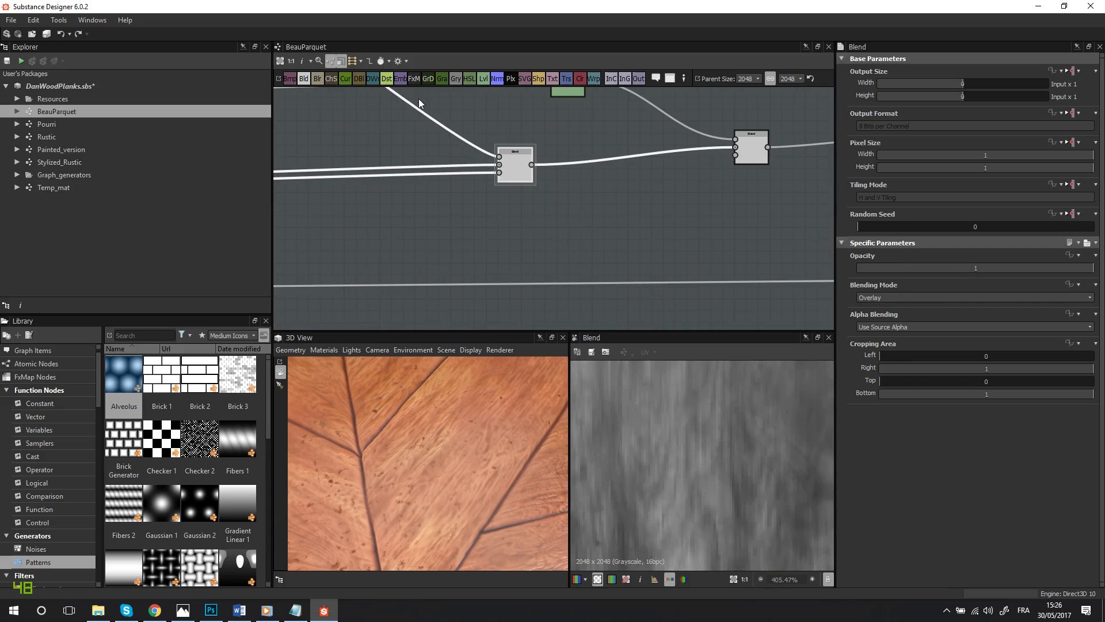
Step: Locate the Micro Holes and stains frame in the graph and look over its node chain
{"action": "scroll", "coordinate": [451, 170], "scroll_direction": "down", "scroll_amount": 5}
{"action": "scroll", "coordinate": [451, 171], "scroll_direction": "down", "scroll_amount": 1}
{"action": "middle_click_drag", "start_coordinate": [440, 114], "coordinate": [582, 306]}
{"action": "middle_click_drag", "start_coordinate": [464, 192], "coordinate": [610, 322]}
{"action": "scroll", "coordinate": [529, 247], "scroll_direction": "down", "scroll_amount": 7}
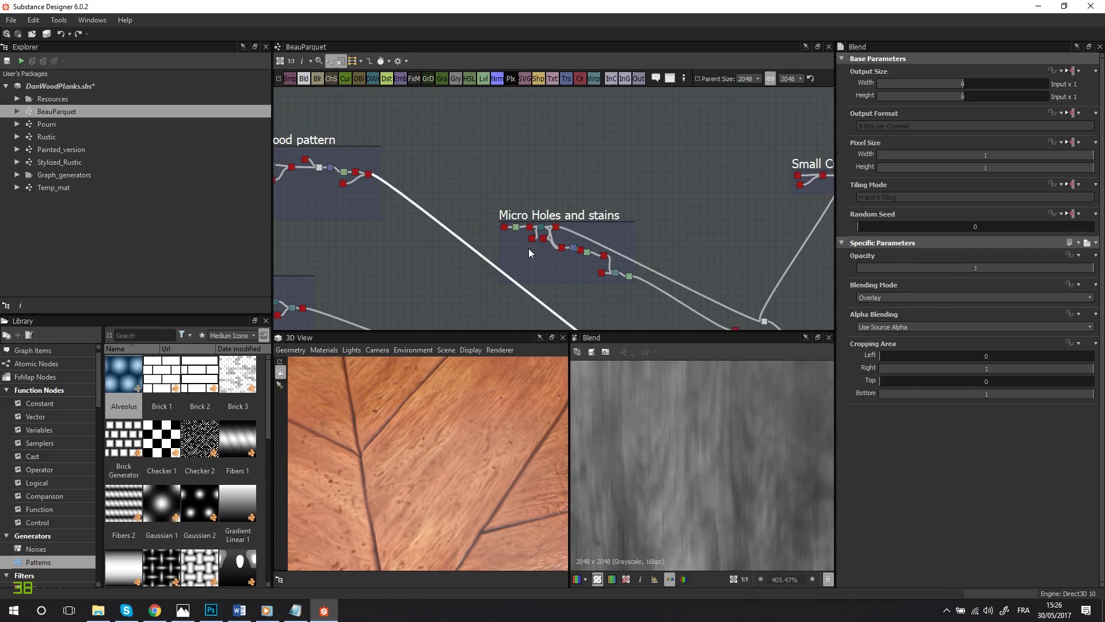
{"action": "middle_click_drag", "start_coordinate": [534, 237], "coordinate": [475, 223]}
{"action": "scroll", "coordinate": [498, 230], "scroll_direction": "up", "scroll_amount": 6}
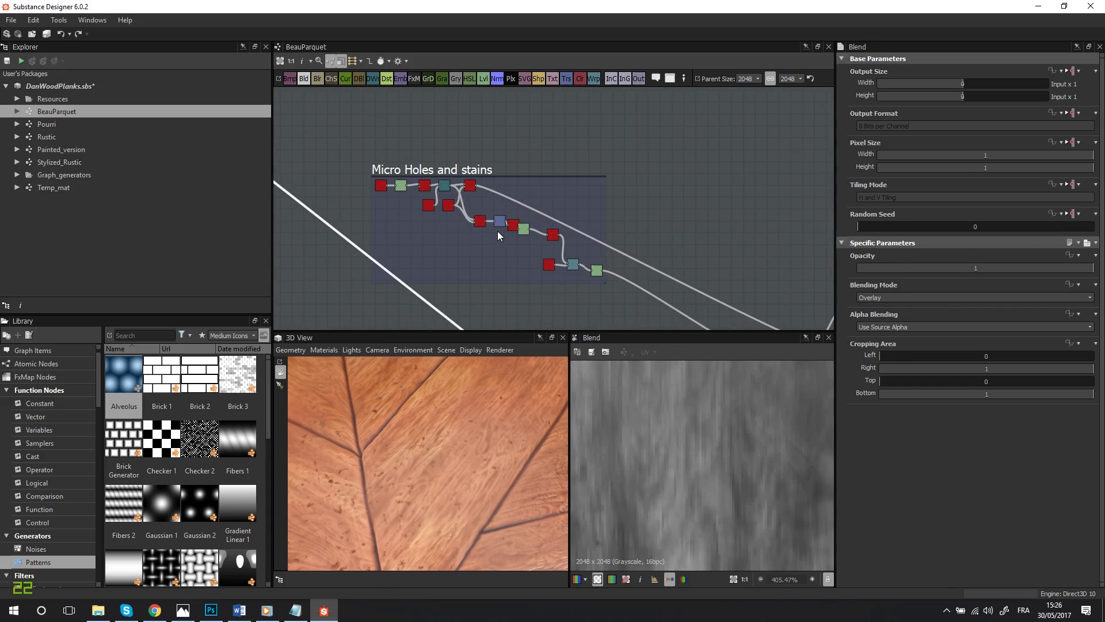
{"action": "scroll", "coordinate": [459, 181], "scroll_direction": "up", "scroll_amount": 3}
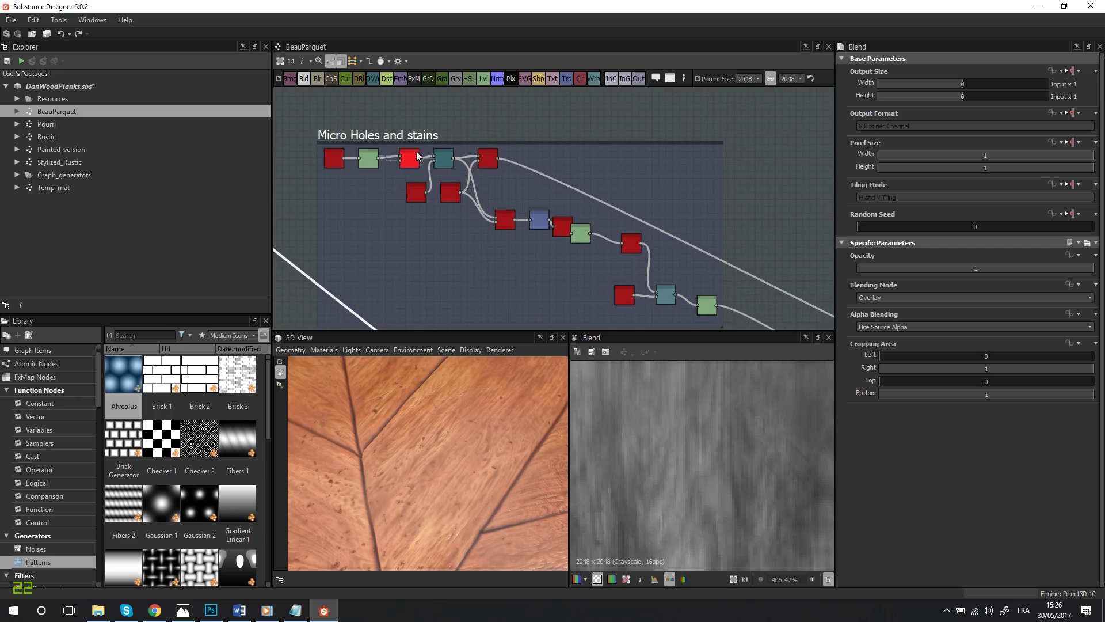
{"action": "middle_click_drag", "start_coordinate": [631, 246], "coordinate": [511, 158]}
{"action": "scroll", "coordinate": [596, 191], "scroll_direction": "down", "scroll_amount": 5}
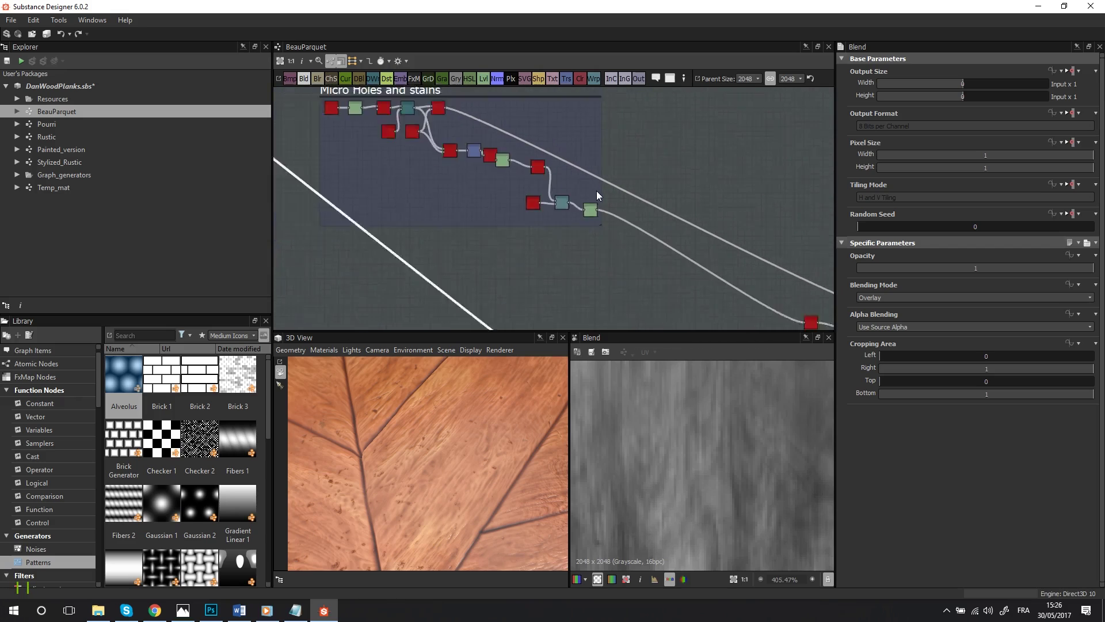
Step: Preview the last Levels node of the Micro Holes and stains frame and inspect one of its soft spots
{"action": "middle_click_drag", "start_coordinate": [592, 195], "coordinate": [517, 199]}
{"action": "scroll", "coordinate": [517, 195], "scroll_direction": "up", "scroll_amount": 3}
{"action": "left_click", "coordinate": [513, 208]}
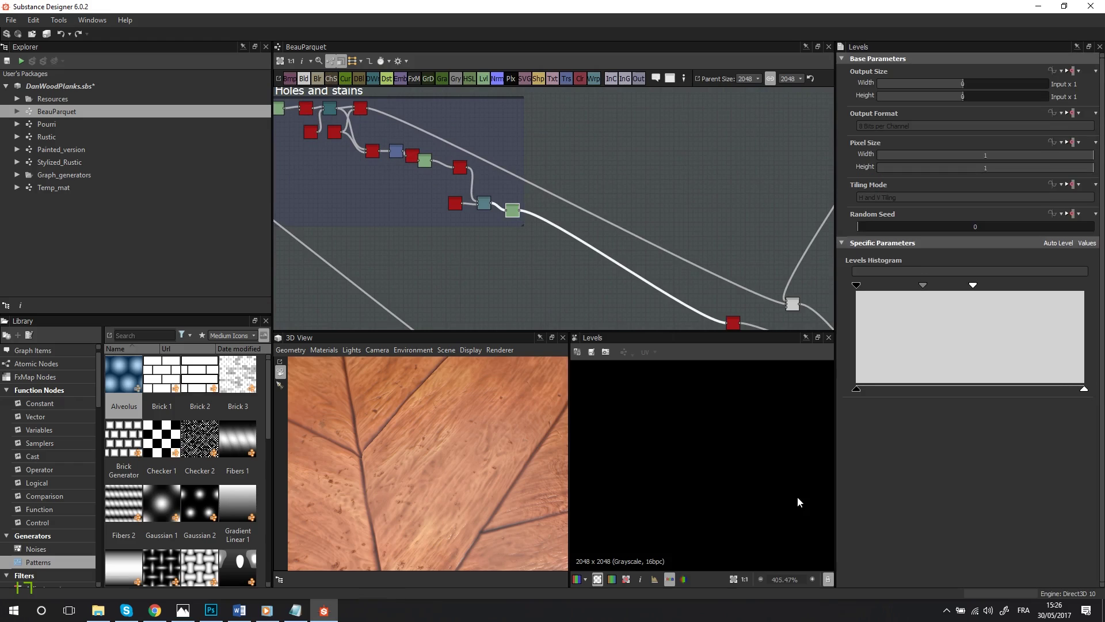
{"action": "scroll", "coordinate": [755, 475], "scroll_direction": "down", "scroll_amount": 5}
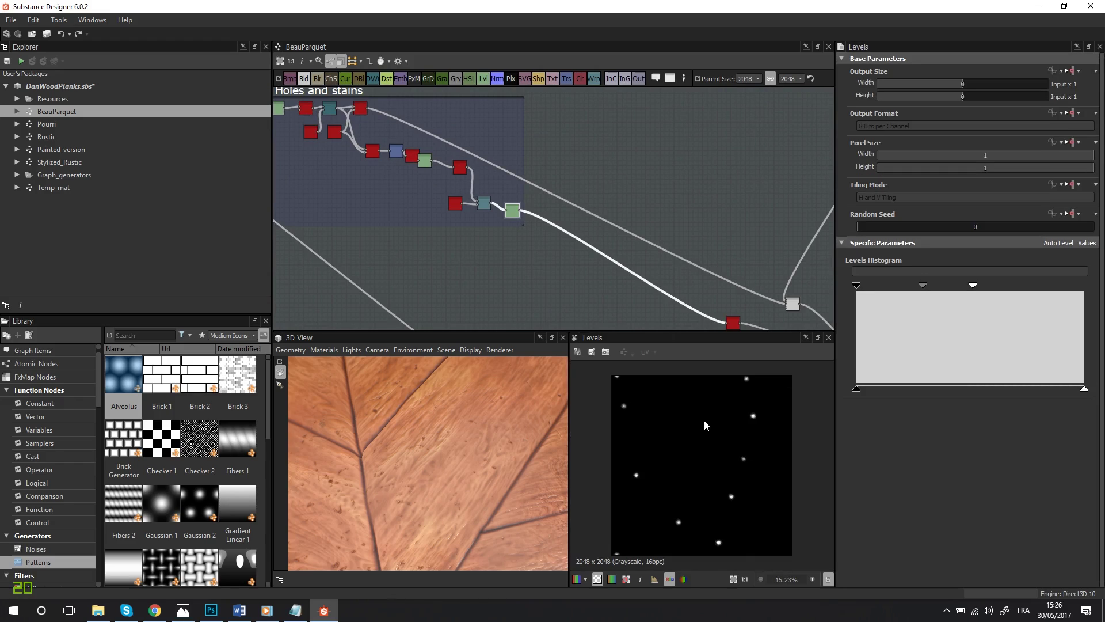
{"action": "scroll", "coordinate": [720, 483], "scroll_direction": "up", "scroll_amount": 7}
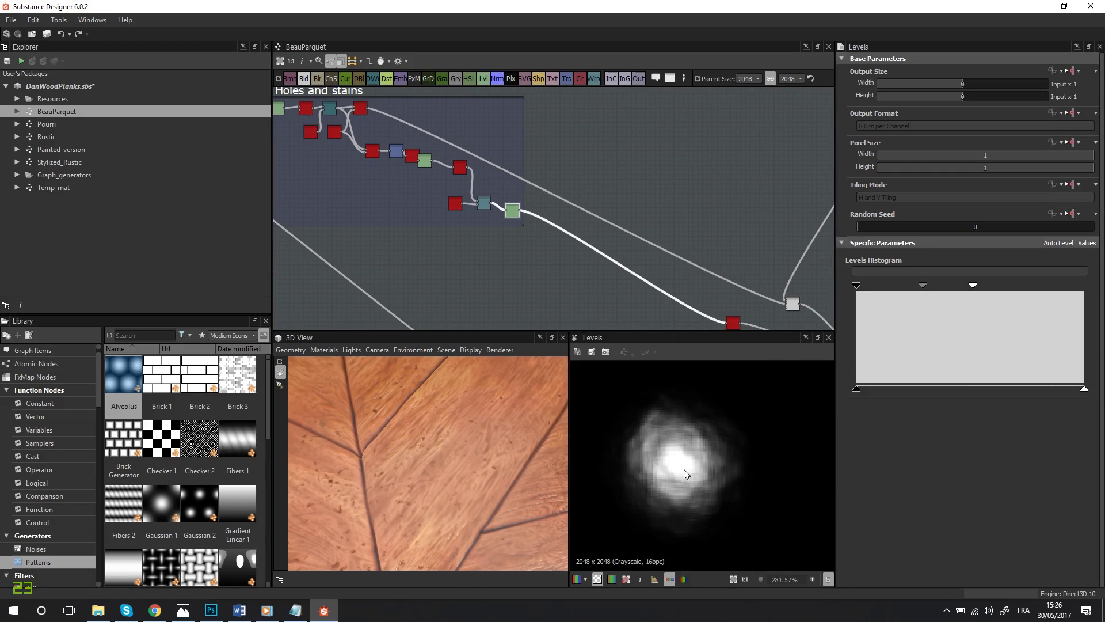
{"action": "scroll", "coordinate": [688, 468], "scroll_direction": "down", "scroll_amount": 5}
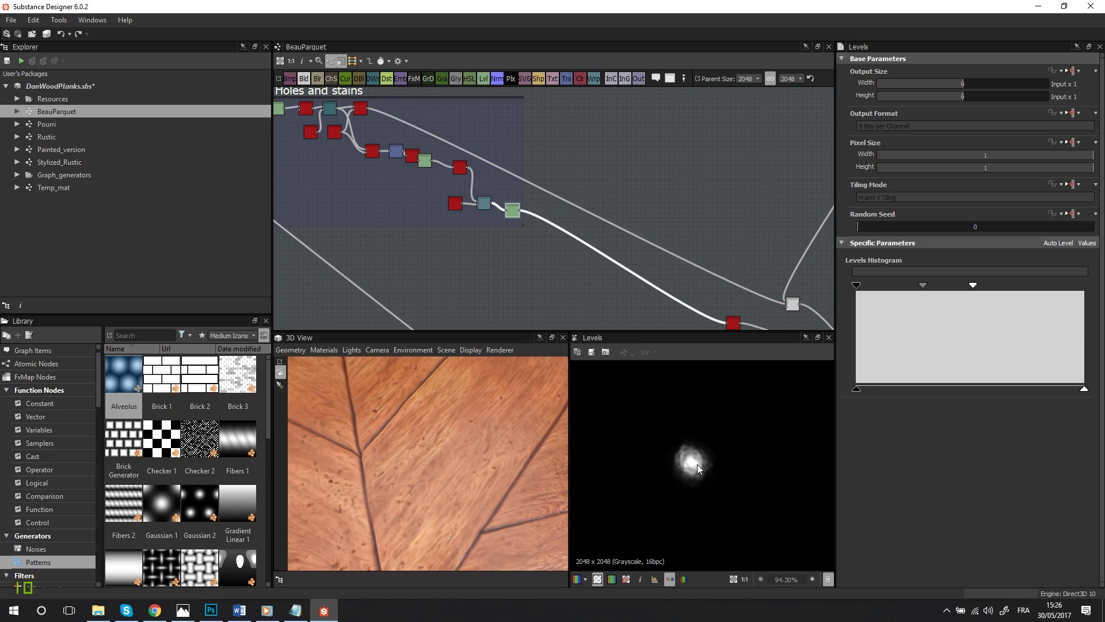
{"action": "scroll", "coordinate": [697, 458], "scroll_direction": "up", "scroll_amount": 5}
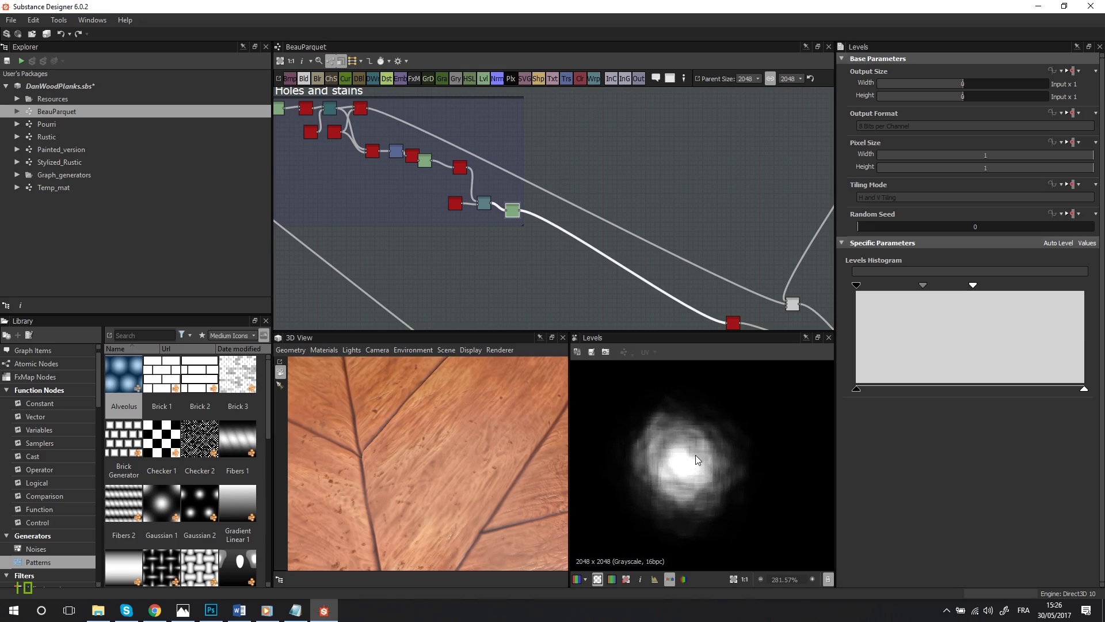
Step: Preview the upper Slope Blur Grayscale node in the Micro Holes and stains frame and inspect one tiny hole
{"action": "scroll", "coordinate": [688, 469], "scroll_direction": "down", "scroll_amount": 2}
{"action": "middle_click_drag", "start_coordinate": [522, 187], "coordinate": [685, 275]}
{"action": "scroll", "coordinate": [535, 198], "scroll_direction": "up", "scroll_amount": 4}
{"action": "left_click_drag", "start_coordinate": [475, 170], "coordinate": [485, 175]}
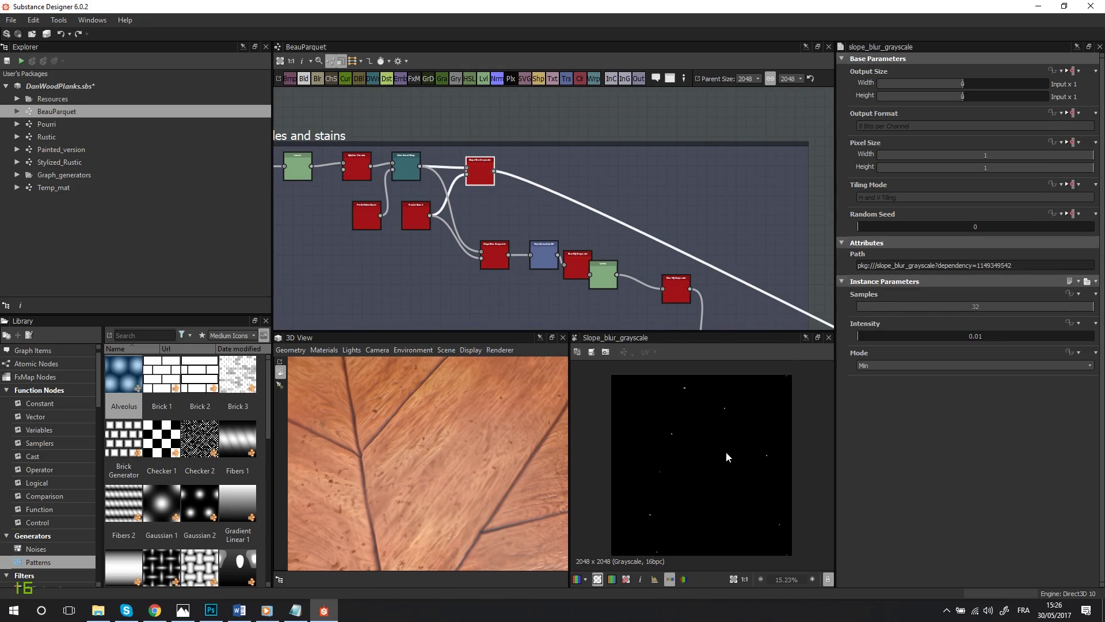
{"action": "scroll", "coordinate": [746, 486], "scroll_direction": "up", "scroll_amount": 3}
{"action": "scroll", "coordinate": [719, 469], "scroll_direction": "up", "scroll_amount": 5}
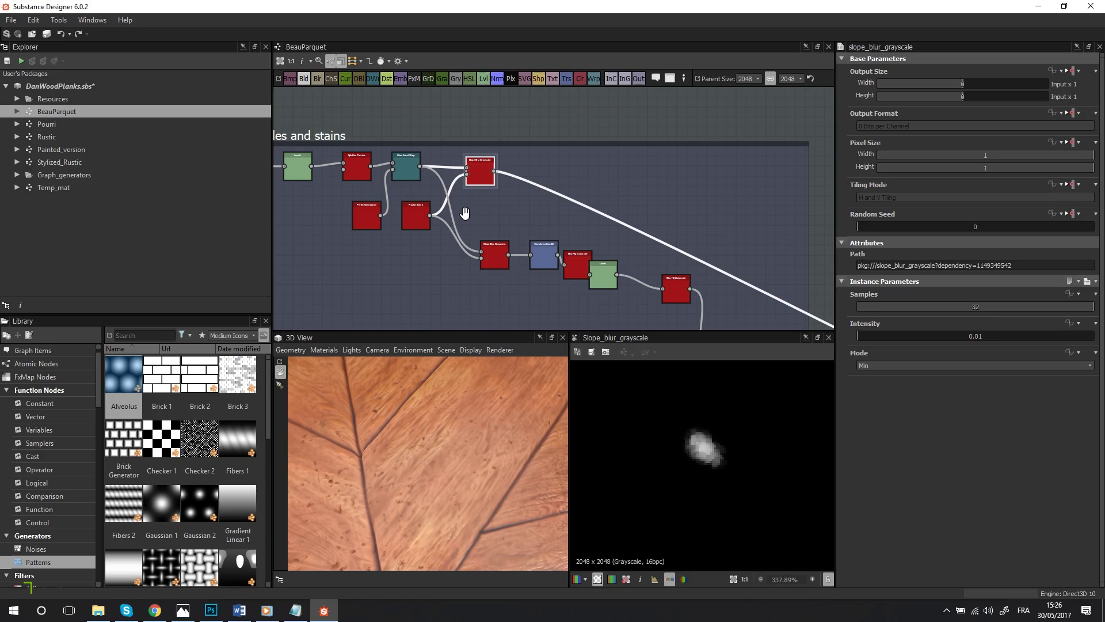
Step: Change the title of the Micro Holes and stains frame to Mini Holes and stains
{"action": "middle_click_drag", "start_coordinate": [464, 213], "coordinate": [711, 250]}
{"action": "left_click", "coordinate": [497, 164]}
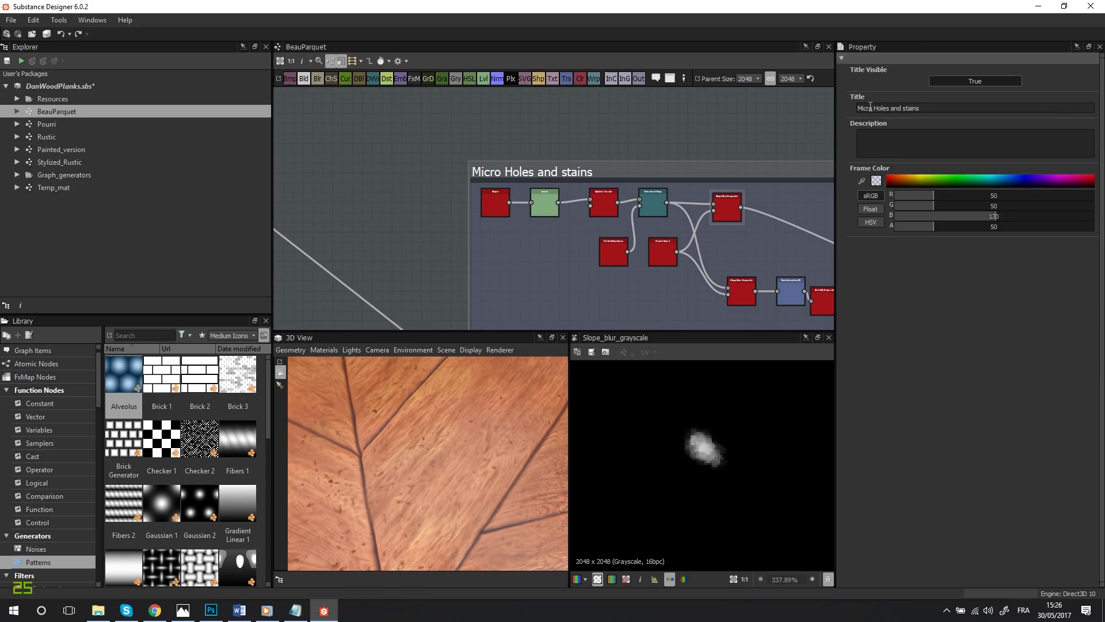
{"action": "key", "text": "BackSpace"}
{"action": "key", "text": "BackSpace"}
{"action": "key", "text": "BackSpace"}
{"action": "type", "text": "ni"}
{"action": "key", "text": "Return"}
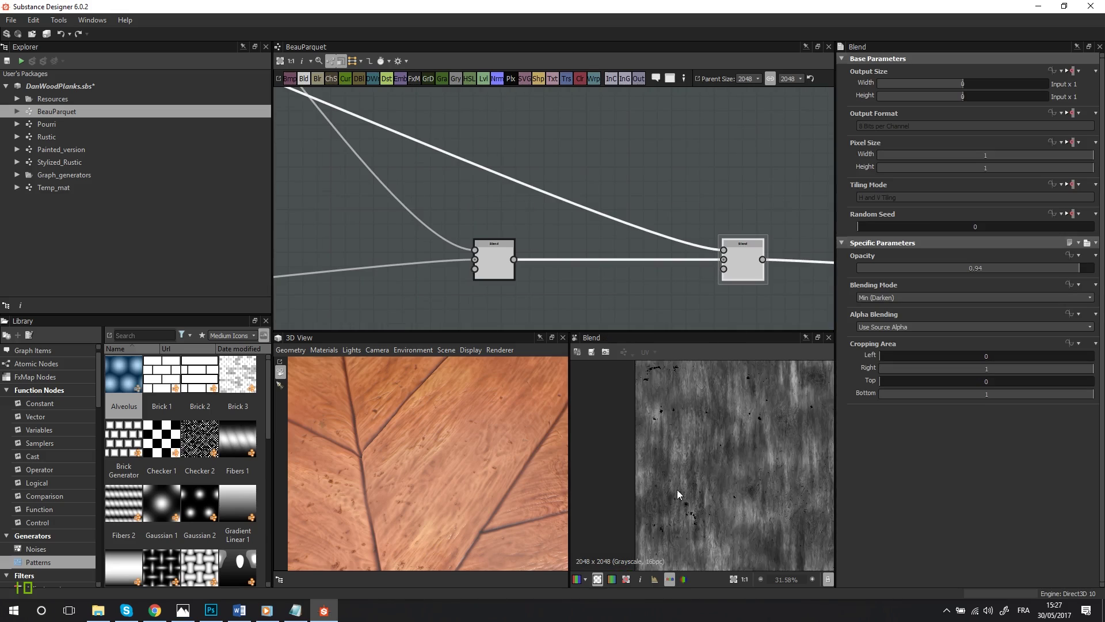
Step: Examine the dark holes and round stain in the 2D preview of the Min (Darken) Blend
{"action": "scroll", "coordinate": [693, 478], "scroll_direction": "up", "scroll_amount": 3}
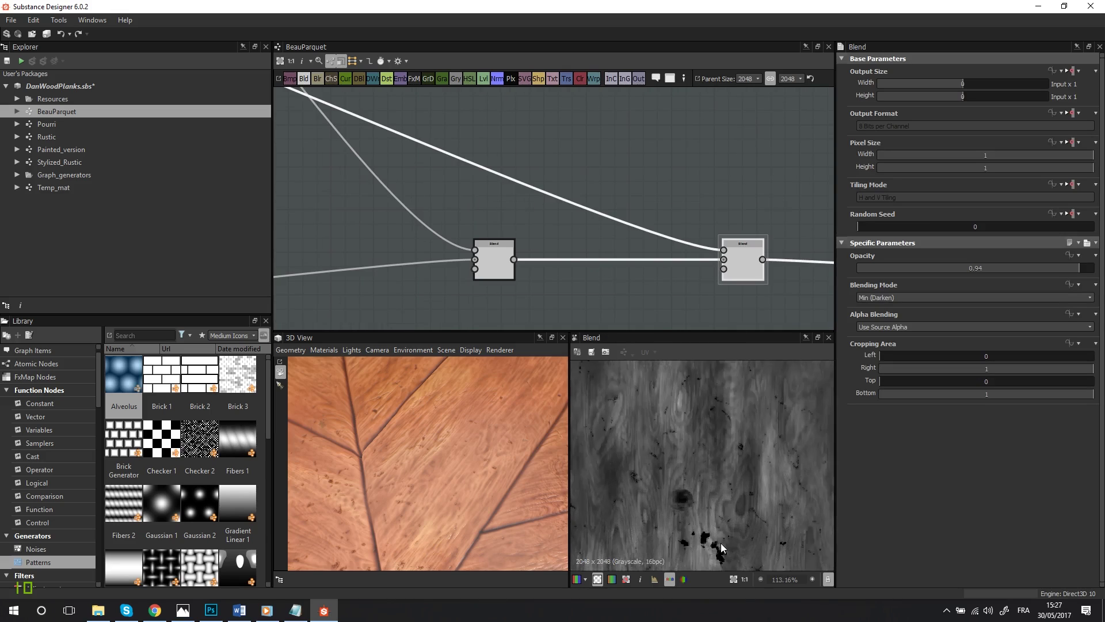
{"action": "scroll", "coordinate": [657, 489], "scroll_direction": "down", "scroll_amount": 6}
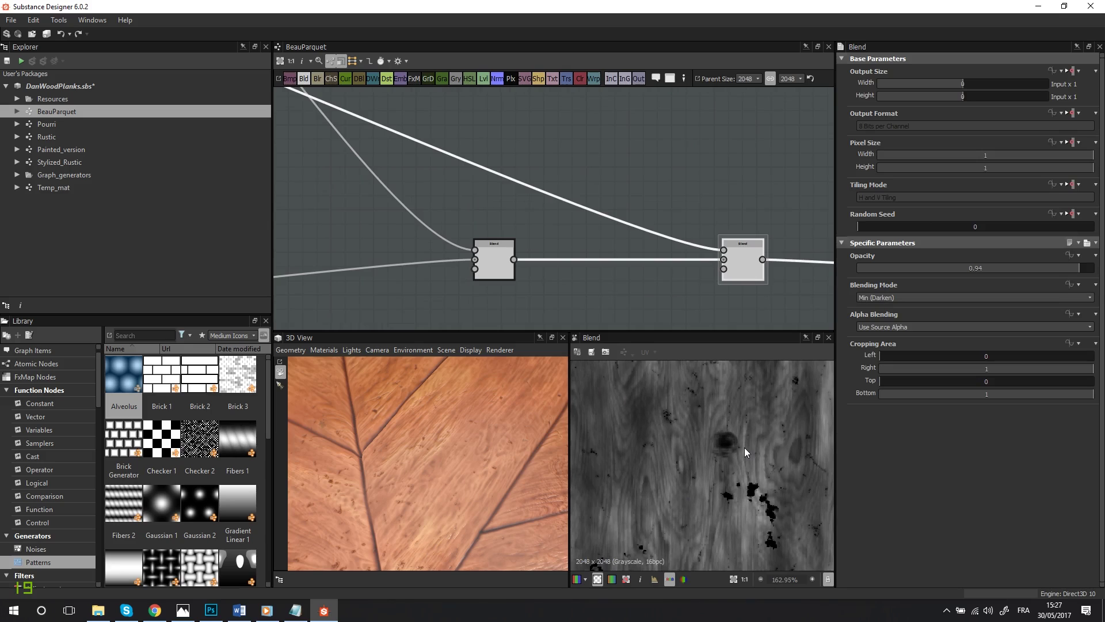
{"action": "scroll", "coordinate": [734, 448], "scroll_direction": "up", "scroll_amount": 4}
{"action": "scroll", "coordinate": [734, 450], "scroll_direction": "down", "scroll_amount": 3}
{"action": "middle_click_drag", "start_coordinate": [734, 450], "coordinate": [701, 458]}
{"action": "scroll", "coordinate": [726, 446], "scroll_direction": "up", "scroll_amount": 3}
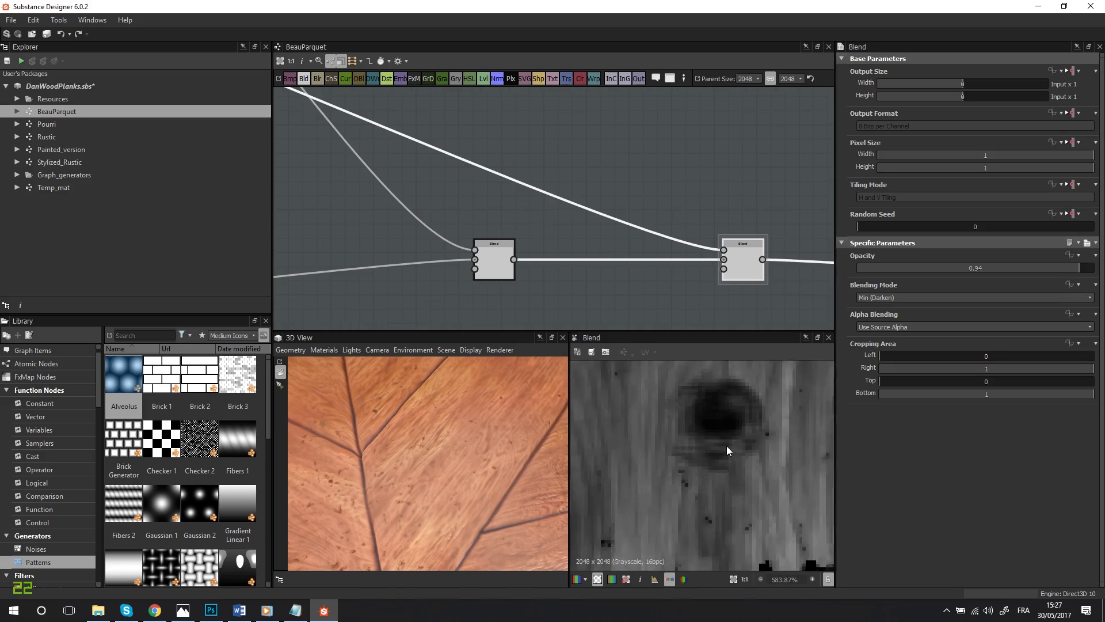
{"action": "scroll", "coordinate": [630, 229], "scroll_direction": "down", "scroll_amount": 5}
Step: Return to the Mini Holes and stains frame and preview its first node, the Paraboloid Shape
{"action": "scroll", "coordinate": [531, 209], "scroll_direction": "down", "scroll_amount": 6}
{"action": "middle_click_drag", "start_coordinate": [526, 193], "coordinate": [587, 276]}
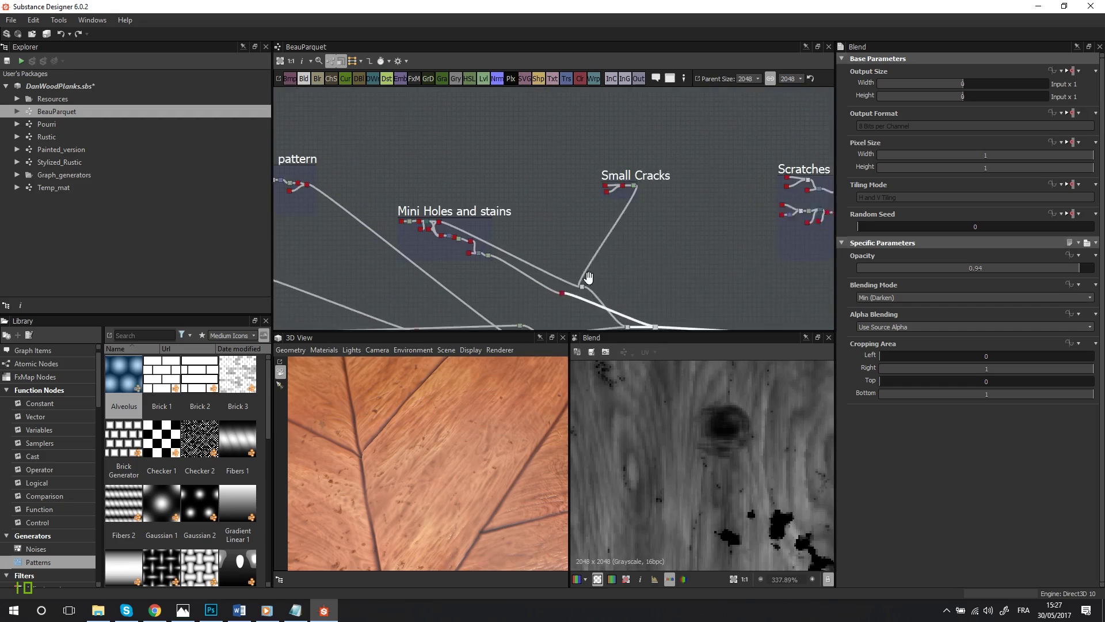
{"action": "scroll", "coordinate": [483, 244], "scroll_direction": "up", "scroll_amount": 6}
{"action": "middle_click_drag", "start_coordinate": [432, 191], "coordinate": [701, 249]}
{"action": "scroll", "coordinate": [511, 232], "scroll_direction": "up", "scroll_amount": 2}
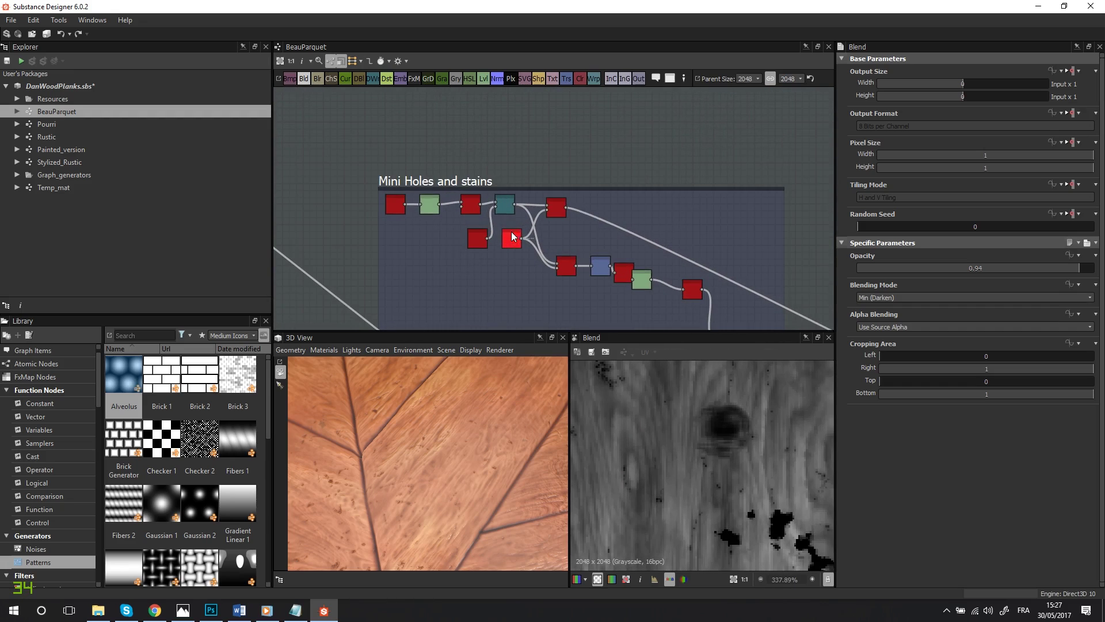
{"action": "double_click", "coordinate": [395, 204]}
{"action": "scroll", "coordinate": [738, 436], "scroll_direction": "down", "scroll_amount": 10}
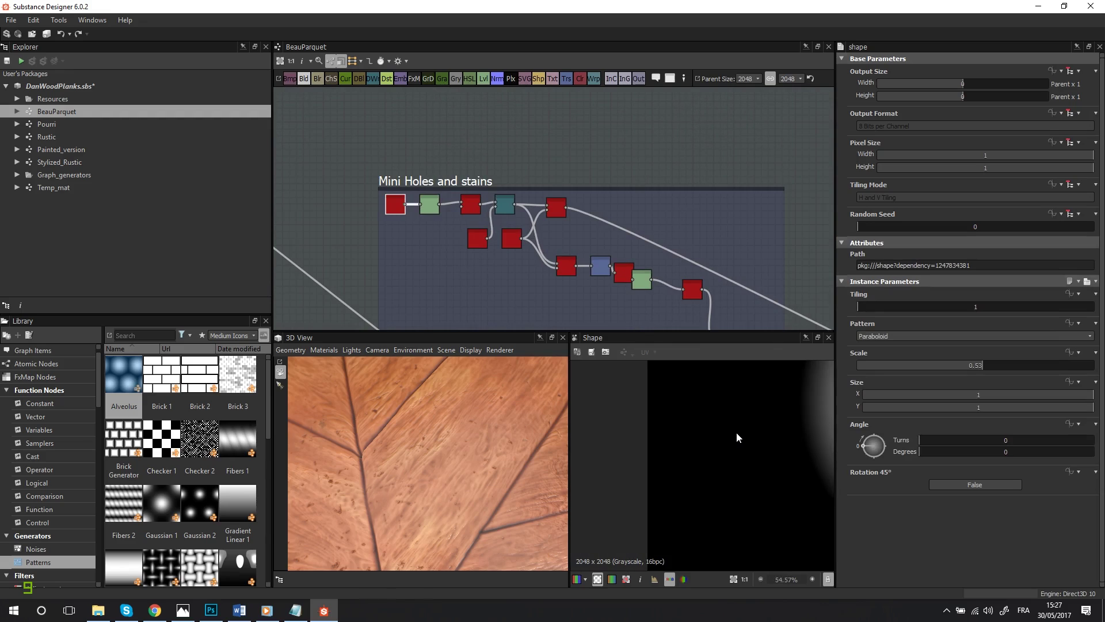
{"action": "scroll", "coordinate": [457, 191], "scroll_direction": "up", "scroll_amount": 4}
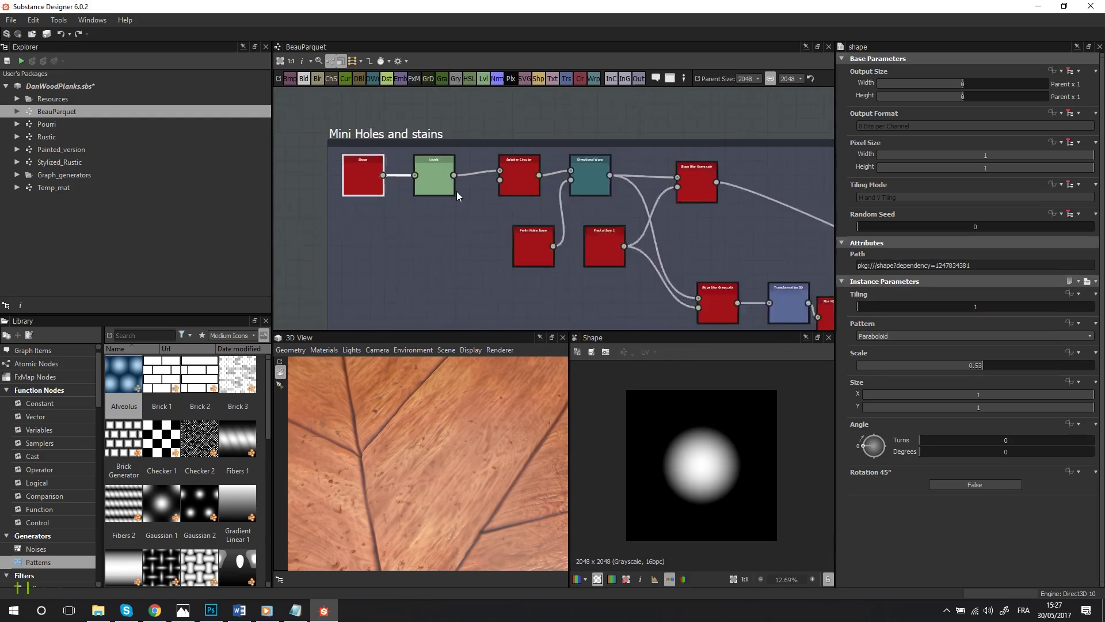
Step: Preview the Levels node after the Shape, and the Splatter Circular node that scatters it
{"action": "double_click", "coordinate": [433, 177]}
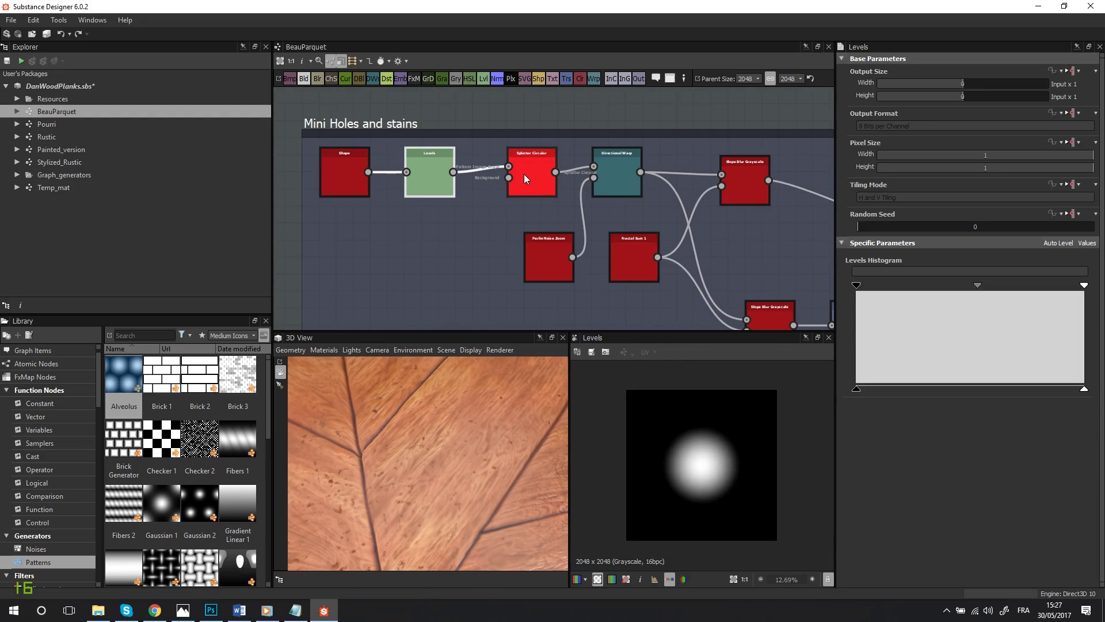
{"action": "scroll", "coordinate": [524, 174], "scroll_direction": "up", "scroll_amount": 3}
{"action": "left_click", "coordinate": [536, 175]}
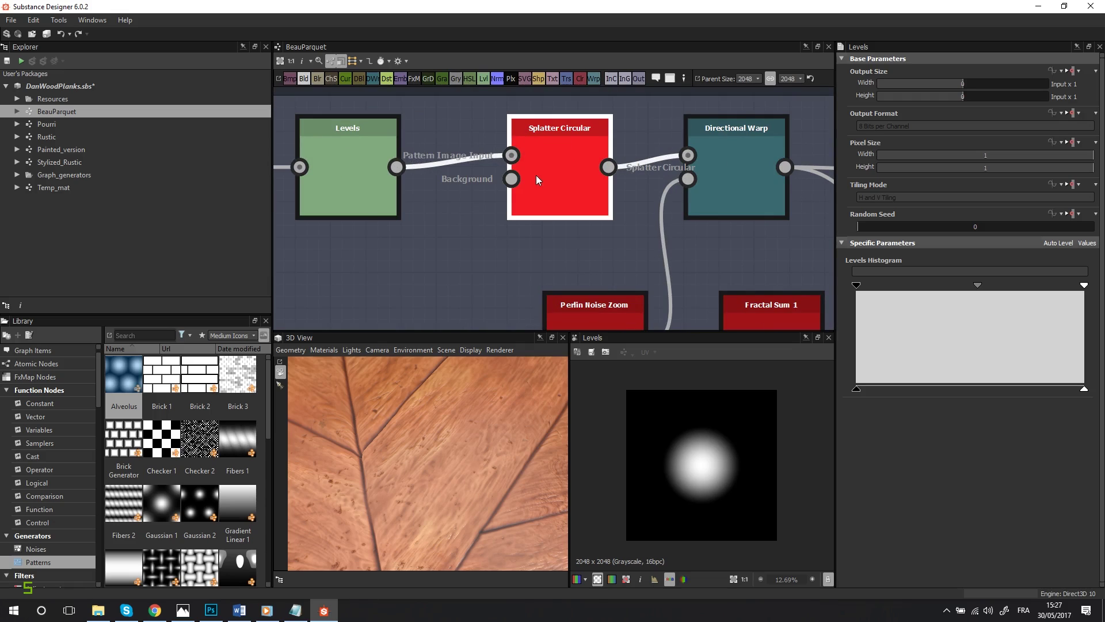
{"action": "double_click", "coordinate": [537, 175]}
{"action": "scroll", "coordinate": [566, 173], "scroll_direction": "down", "scroll_amount": 2}
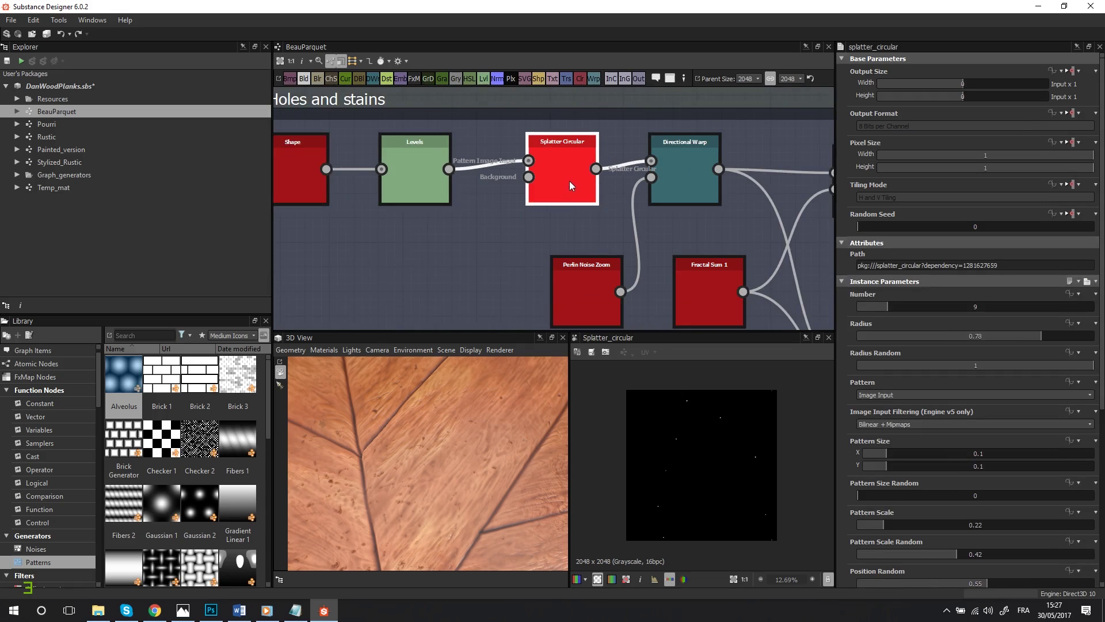
Step: Preview the Directional Warp that follows the Splatter Circular and compare it with the upper Slope Blur Grayscale
{"action": "middle_click_drag", "start_coordinate": [585, 187], "coordinate": [428, 133]}
{"action": "scroll", "coordinate": [500, 150], "scroll_direction": "down", "scroll_amount": 2}
{"action": "double_click", "coordinate": [478, 140]}
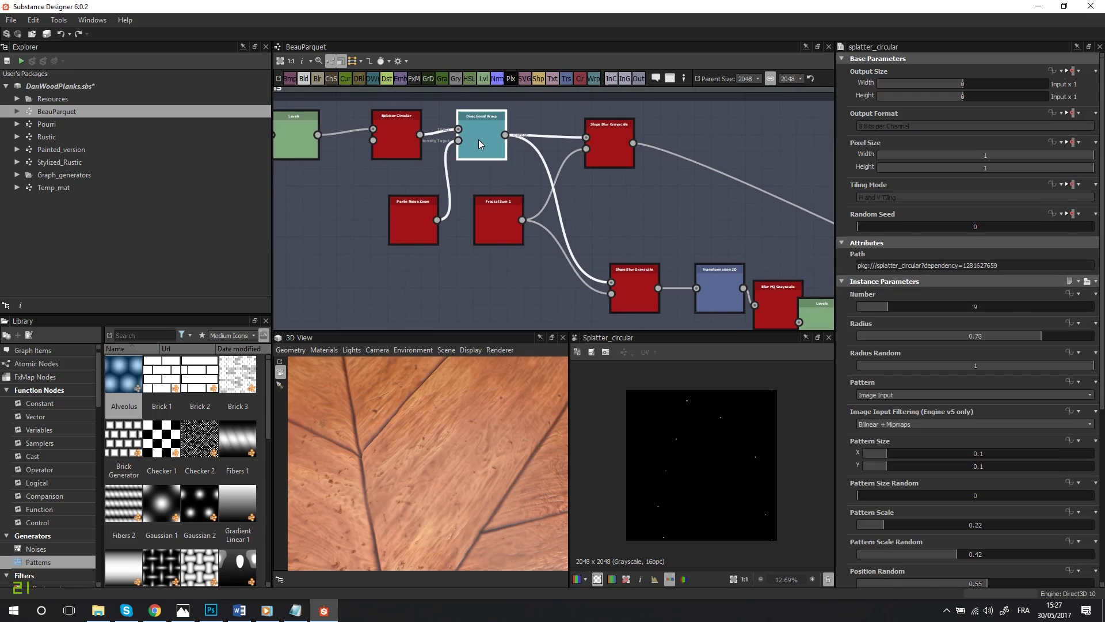
{"action": "double_click", "coordinate": [617, 147]}
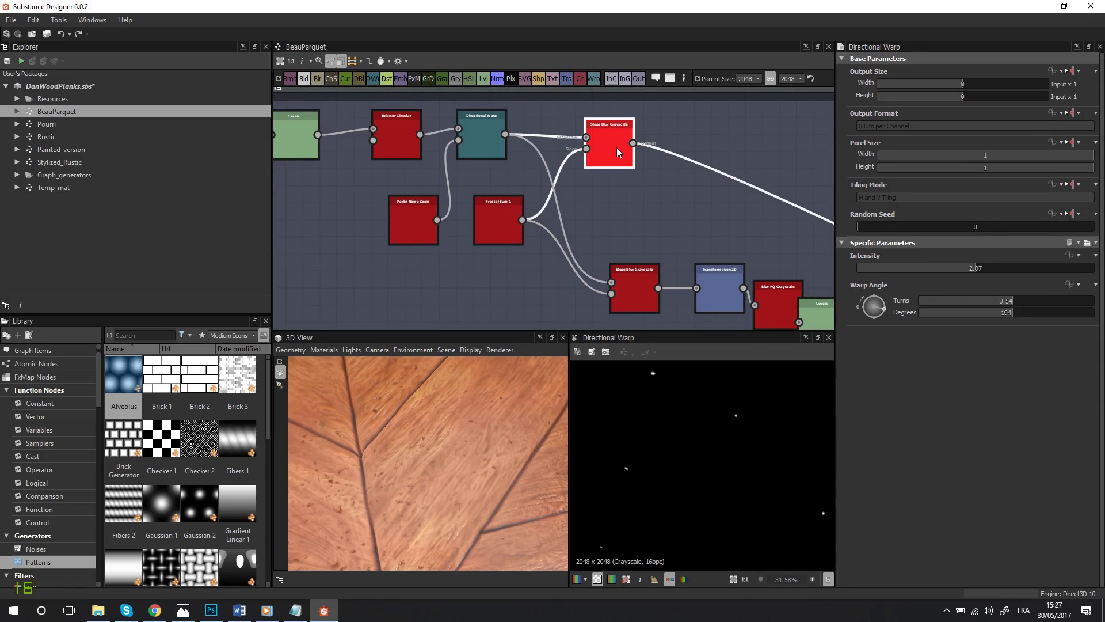
{"action": "scroll", "coordinate": [704, 450], "scroll_direction": "up", "scroll_amount": 4}
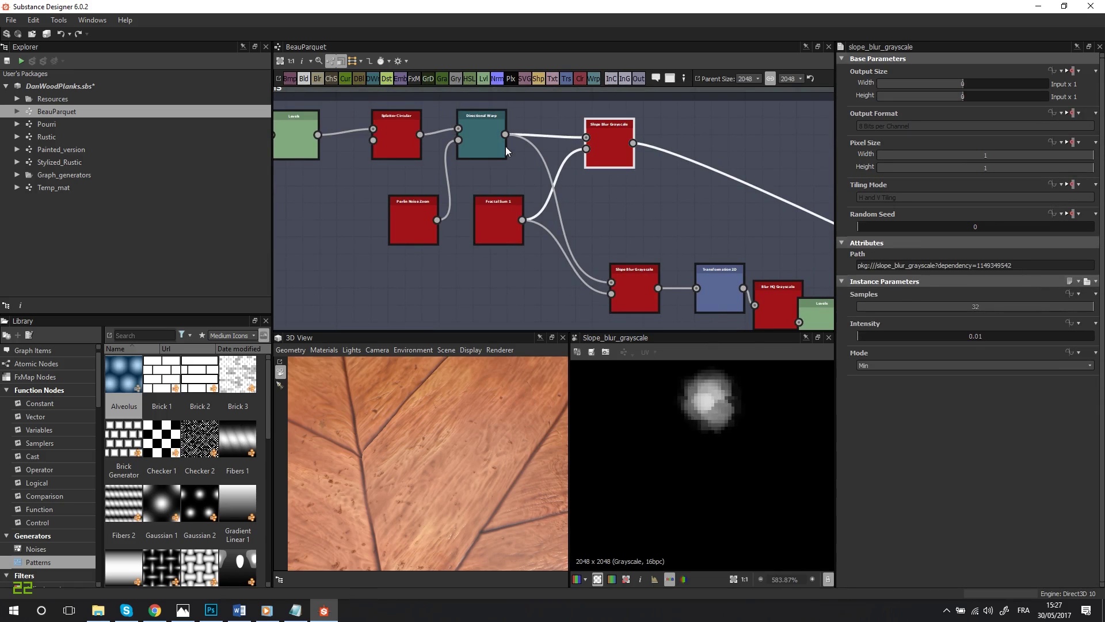
{"action": "double_click", "coordinate": [478, 130]}
{"action": "double_click", "coordinate": [617, 148]}
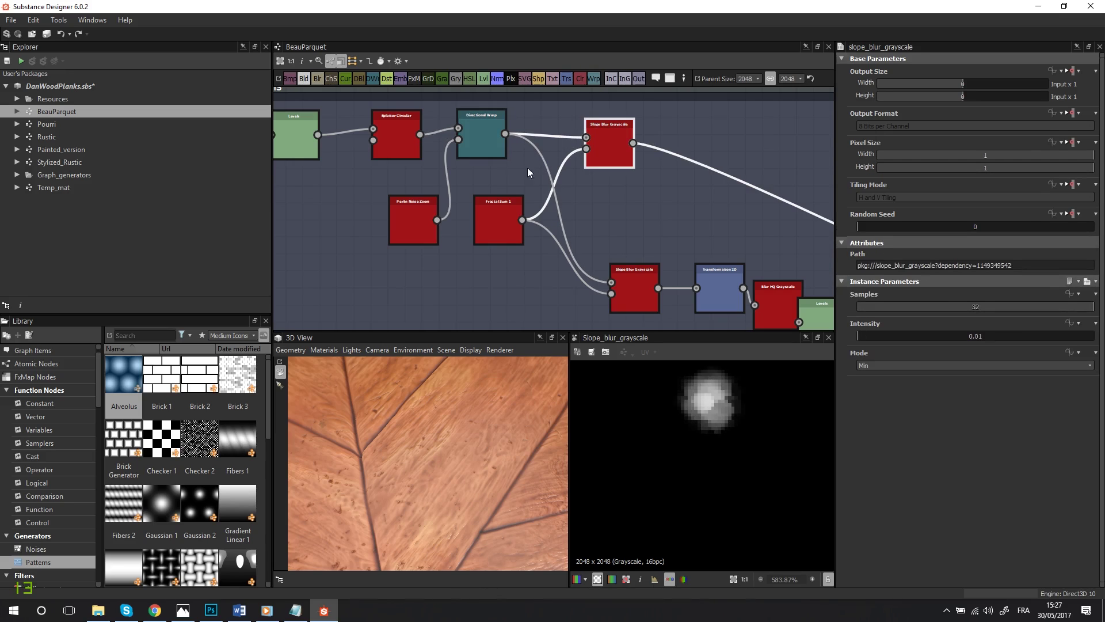
Step: Move the lower branch's Levels node clear of the Blur HQ Grayscale, and preview Fractal Sum 1 with the lower Slope Blur Grayscale
{"action": "scroll", "coordinate": [527, 167], "scroll_direction": "down", "scroll_amount": 1}
{"action": "middle_click_drag", "start_coordinate": [540, 181], "coordinate": [385, 130]}
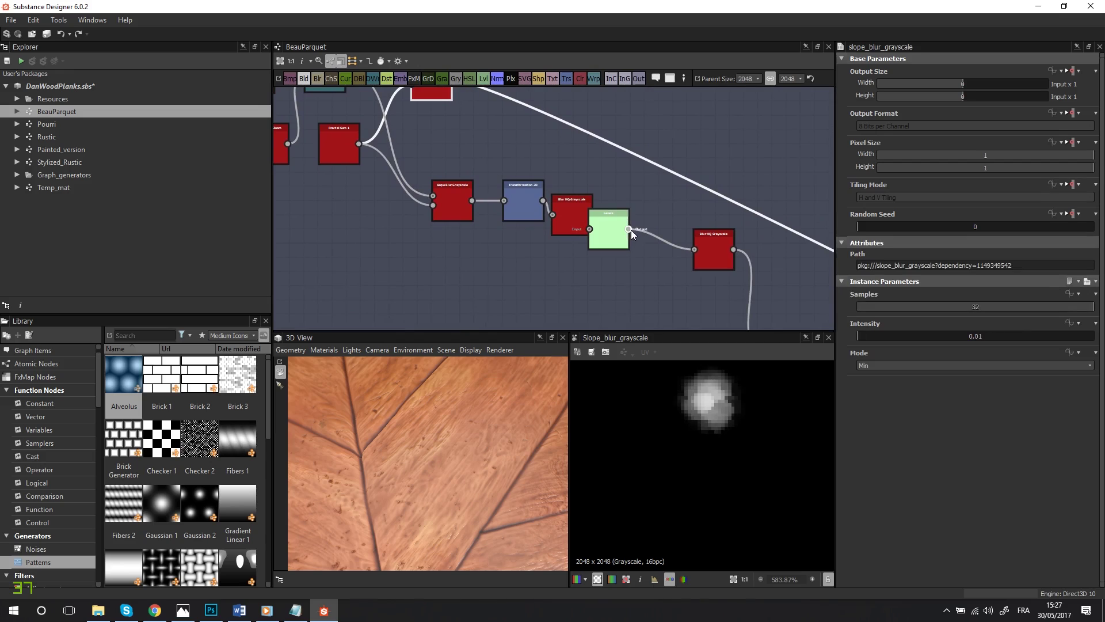
{"action": "middle_click_drag", "start_coordinate": [501, 200], "coordinate": [568, 210]}
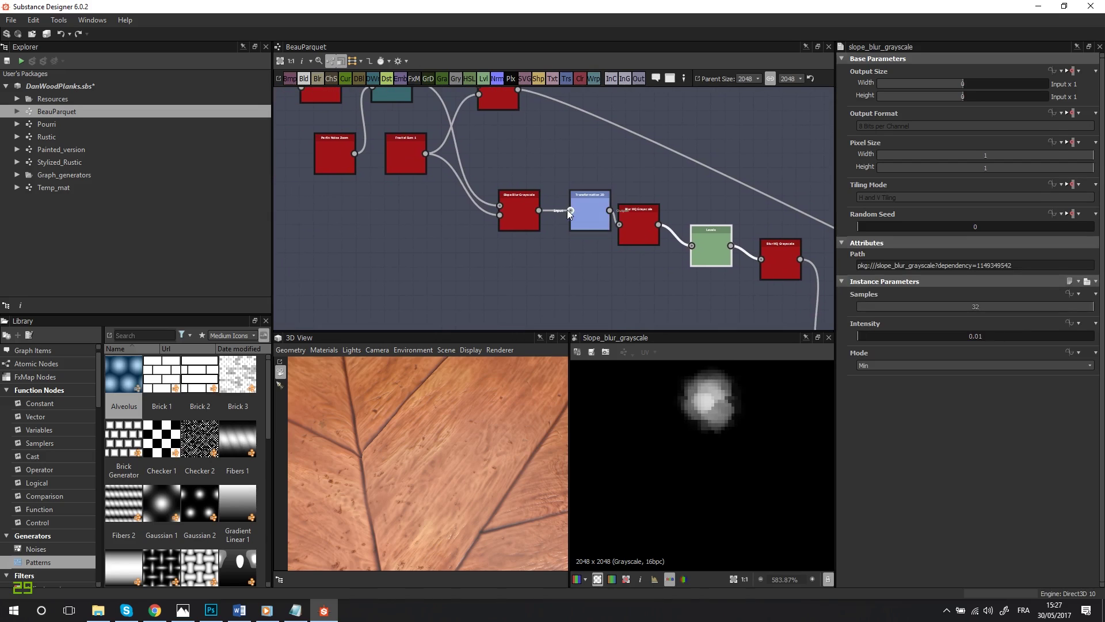
{"action": "left_click", "coordinate": [417, 155]}
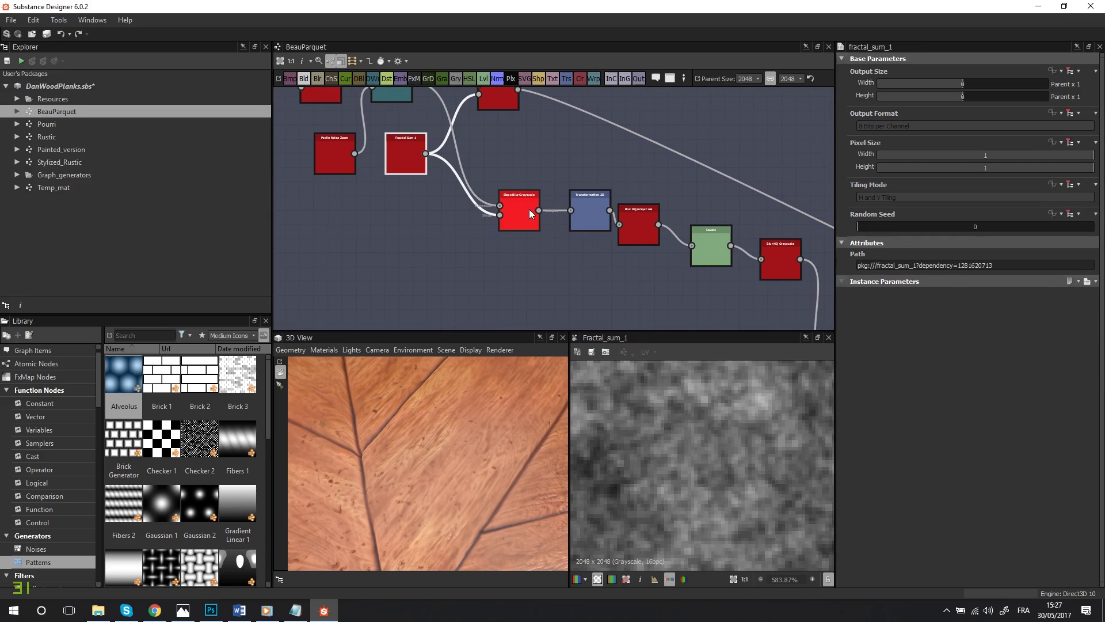
{"action": "left_click", "coordinate": [529, 209]}
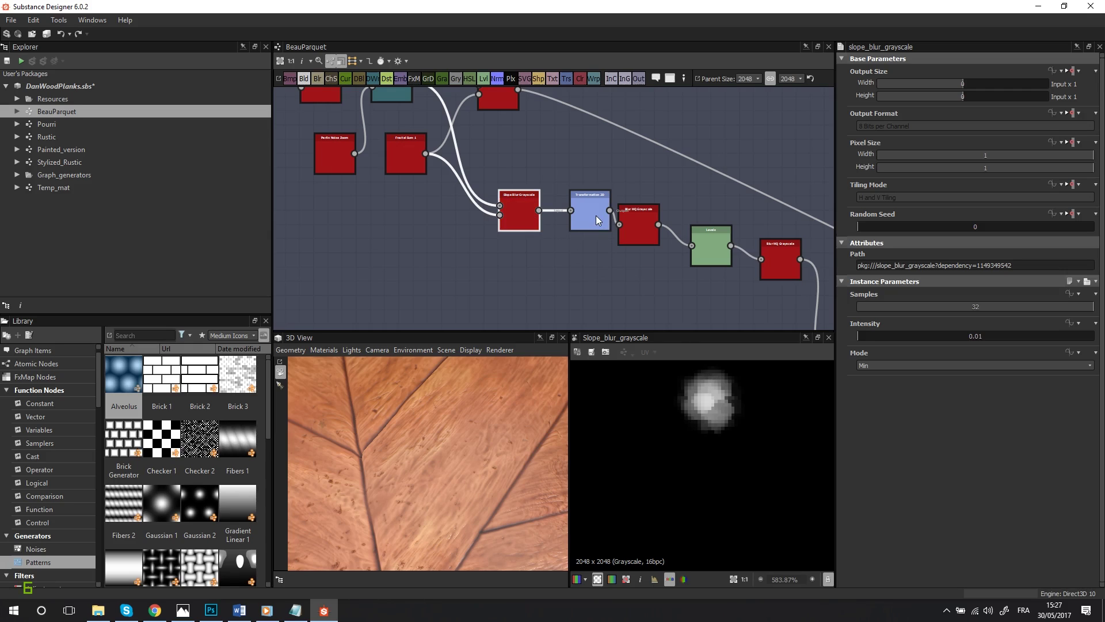
Step: Shift the Transformation 2D and first Blur HQ Grayscale nodes so they sit apart, and preview the output of both
{"action": "left_click_drag", "start_coordinate": [595, 215], "coordinate": [648, 255]}
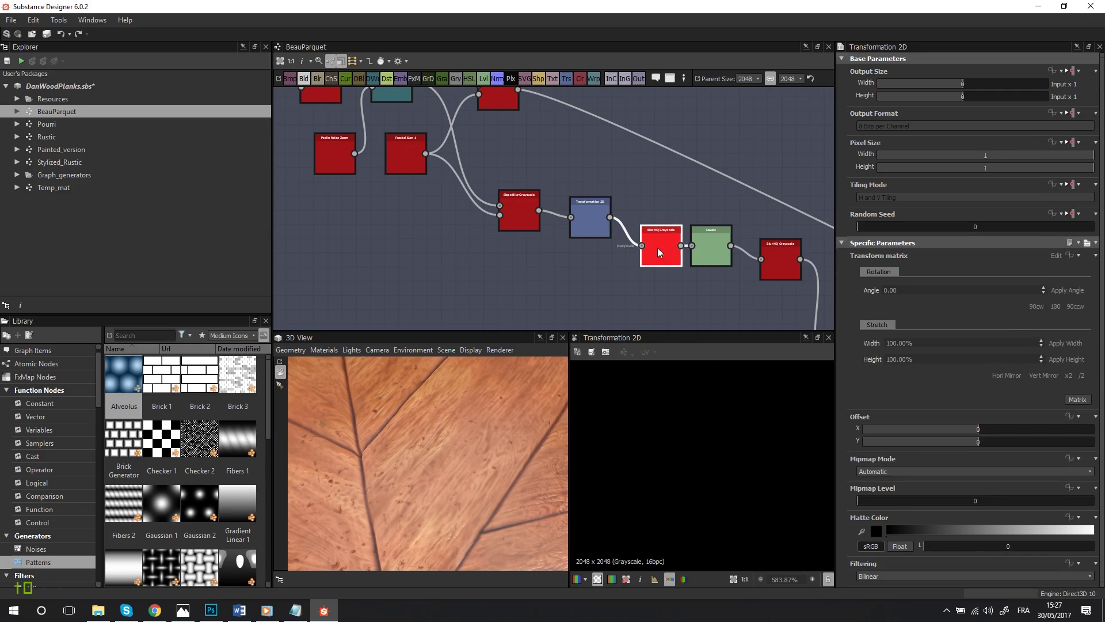
{"action": "scroll", "coordinate": [710, 503], "scroll_direction": "down", "scroll_amount": 10}
{"action": "scroll", "coordinate": [707, 506], "scroll_direction": "up", "scroll_amount": 10}
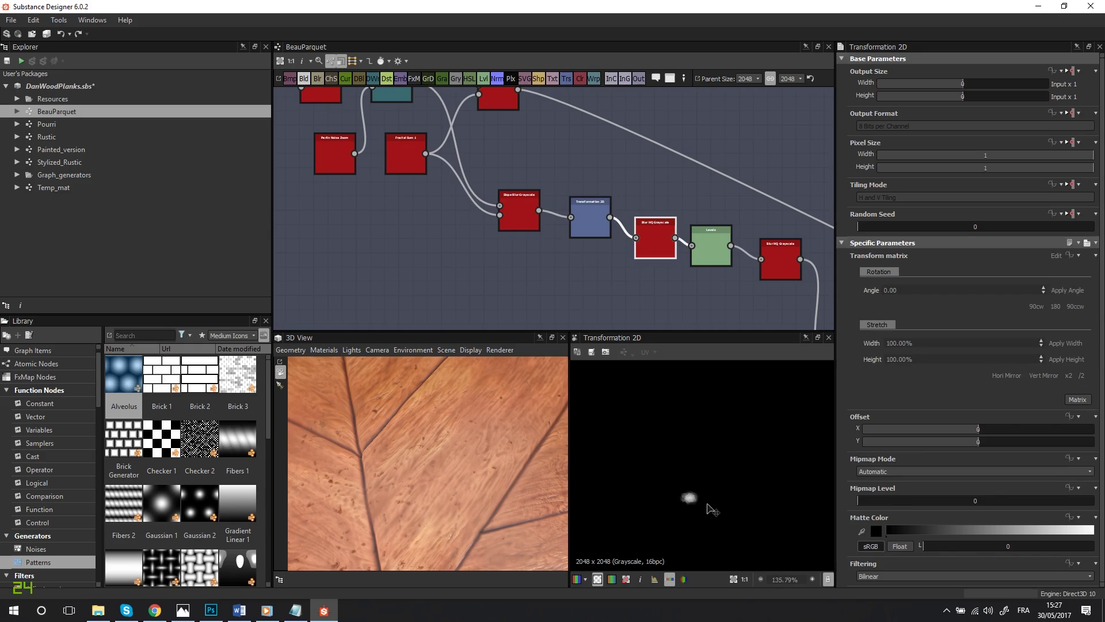
{"action": "left_click", "coordinate": [656, 249]}
{"action": "double_click", "coordinate": [657, 249]}
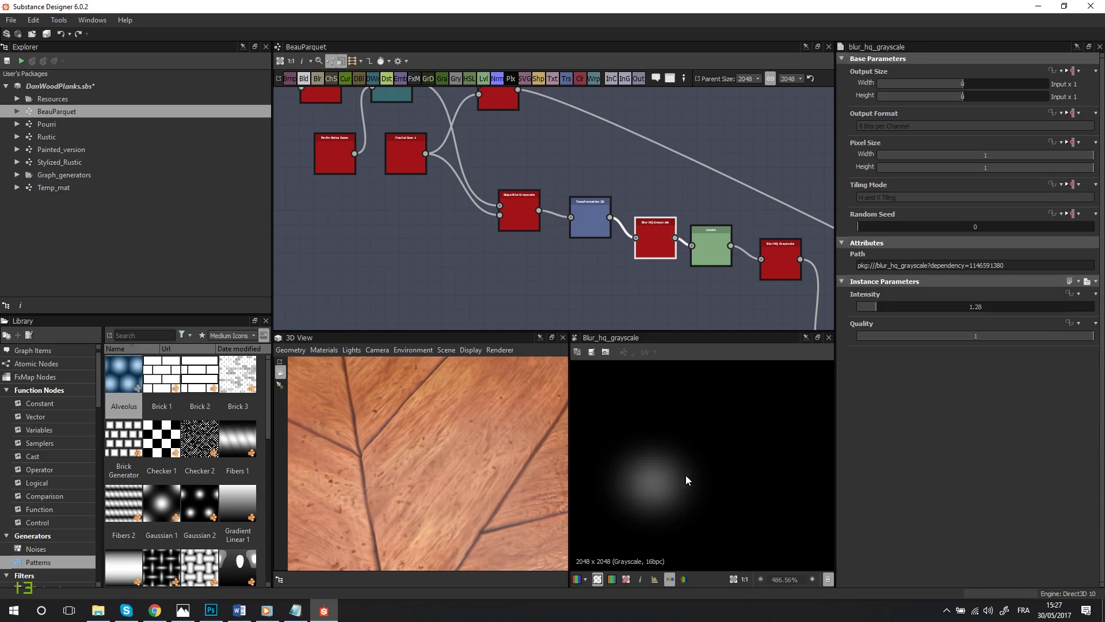
Step: Preview the second Blur HQ Grayscale, the Warp and the last Levels node that end the stain branch
{"action": "scroll", "coordinate": [672, 223], "scroll_direction": "down", "scroll_amount": 1}
{"action": "middle_click_drag", "start_coordinate": [672, 224], "coordinate": [533, 130]}
{"action": "double_click", "coordinate": [633, 174]}
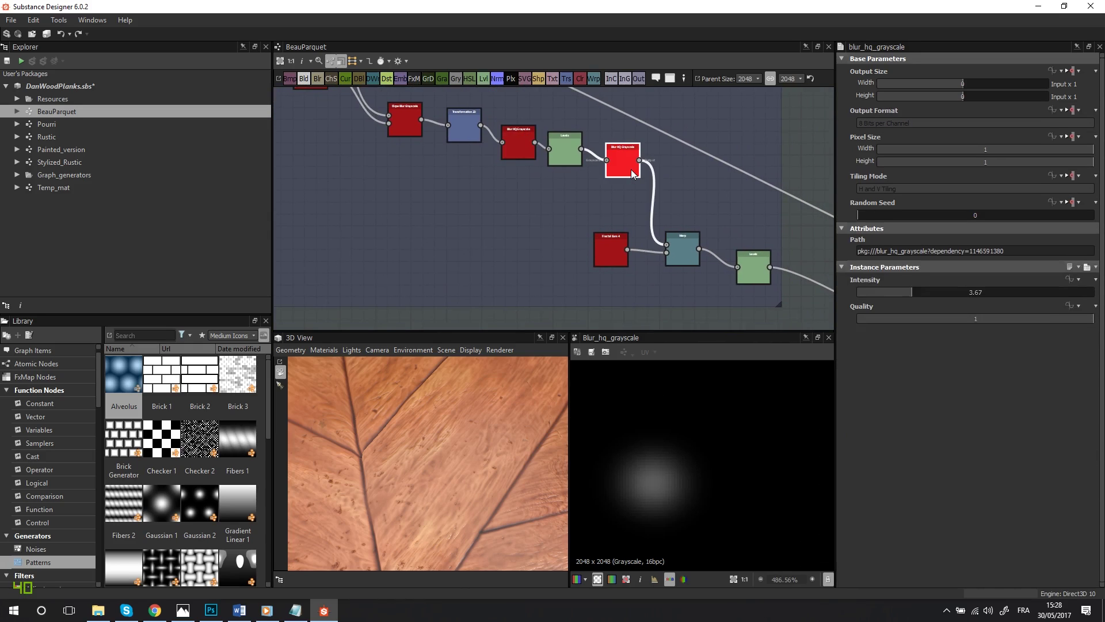
{"action": "double_click", "coordinate": [677, 252]}
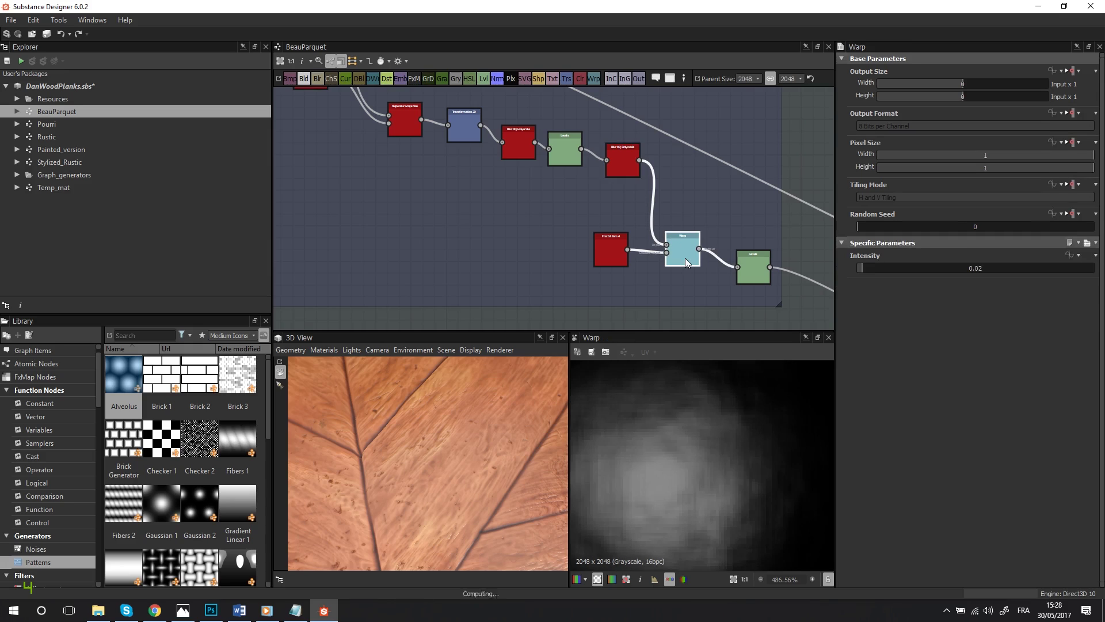
{"action": "scroll", "coordinate": [693, 482], "scroll_direction": "down", "scroll_amount": 2}
{"action": "middle_click_drag", "start_coordinate": [693, 483], "coordinate": [663, 390]}
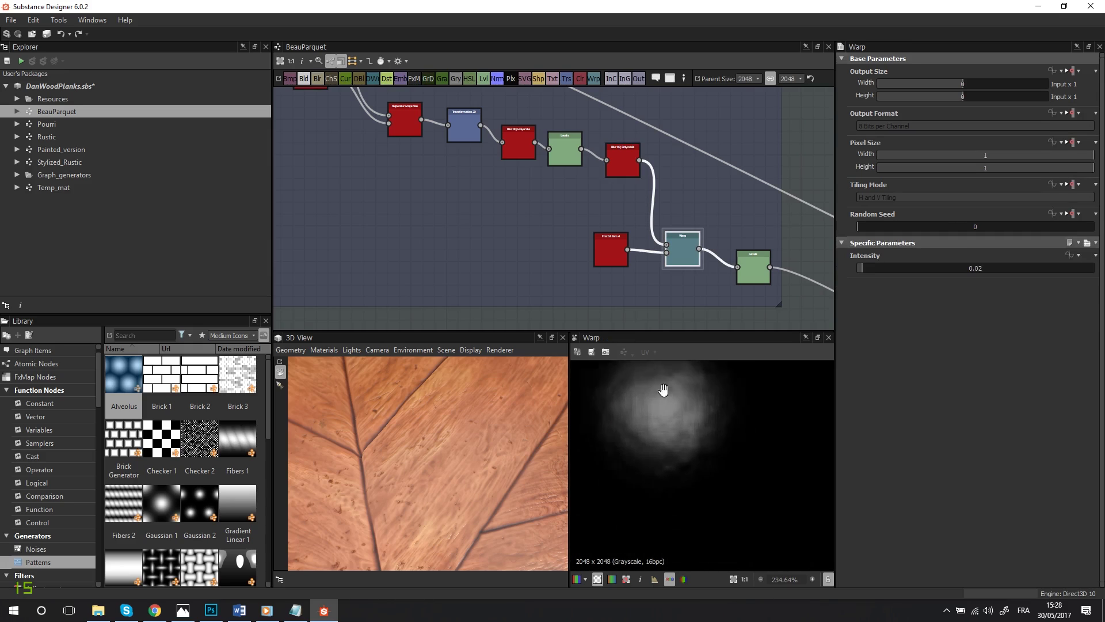
{"action": "double_click", "coordinate": [755, 271]}
{"action": "scroll", "coordinate": [663, 395], "scroll_direction": "down", "scroll_amount": 4}
Step: Go to the Small Cracks frame and preview its final Levels node
{"action": "scroll", "coordinate": [737, 244], "scroll_direction": "down", "scroll_amount": 6}
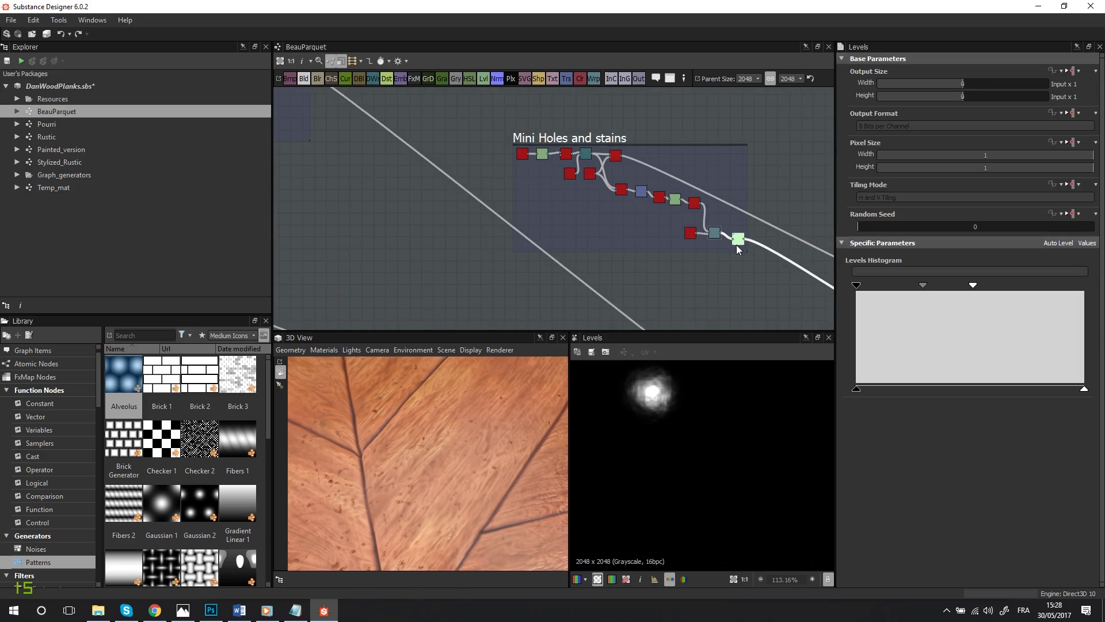
{"action": "middle_click_drag", "start_coordinate": [737, 244], "coordinate": [472, 188]}
{"action": "scroll", "coordinate": [604, 202], "scroll_direction": "down", "scroll_amount": 6}
{"action": "middle_click_drag", "start_coordinate": [628, 202], "coordinate": [633, 109]}
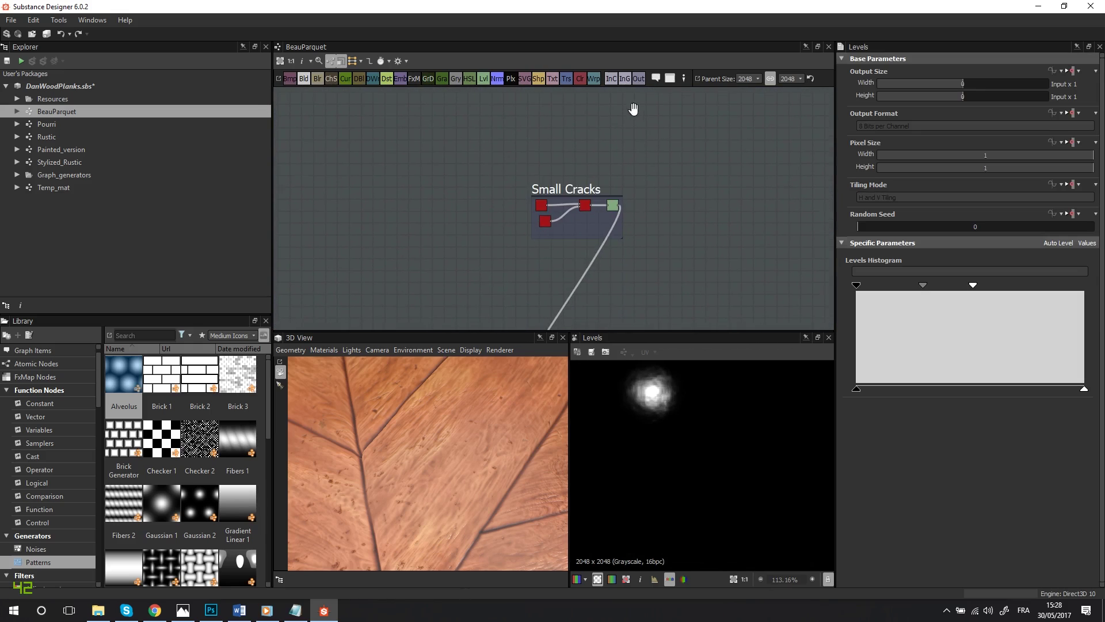
{"action": "scroll", "coordinate": [593, 214], "scroll_direction": "up", "scroll_amount": 6}
{"action": "double_click", "coordinate": [609, 196]}
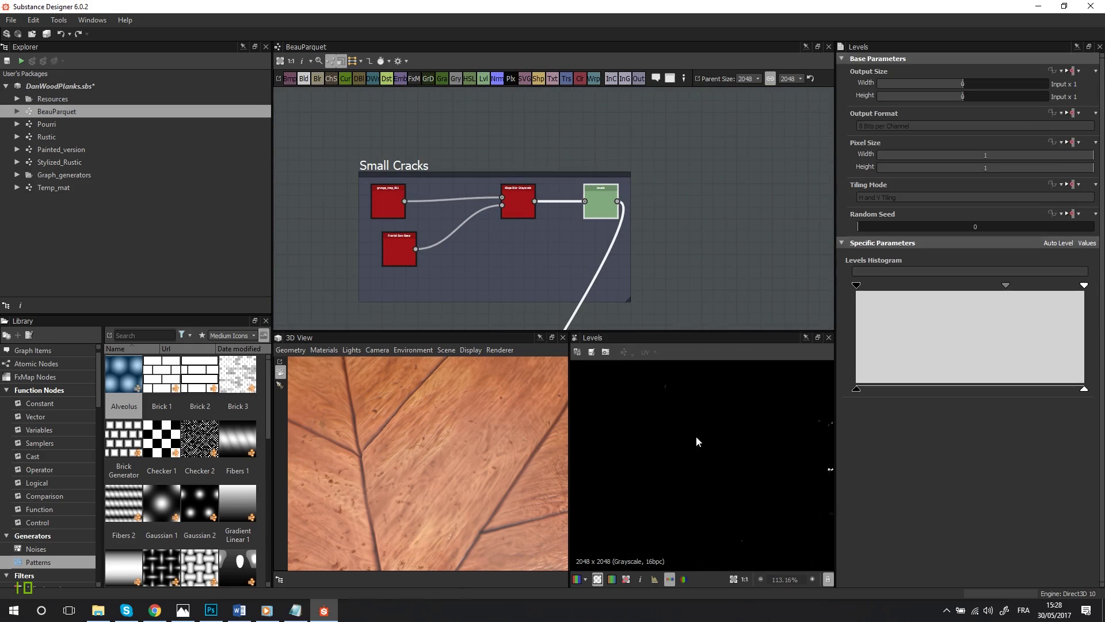
Step: Examine the small crack shapes in the Levels node's 2D preview and compare them with the dark marks on the 3D wood surface
{"action": "scroll", "coordinate": [721, 492], "scroll_direction": "down", "scroll_amount": 5}
{"action": "scroll", "coordinate": [698, 444], "scroll_direction": "up", "scroll_amount": 8}
{"action": "mouse_move", "coordinate": [721, 492]}
{"action": "middle_mouse_down"}
{"action": "mouse_move", "coordinate": [698, 444]}
{"action": "mouse_move", "coordinate": [720, 513]}
{"action": "middle_mouse_up"}
{"action": "scroll", "coordinate": [695, 429], "scroll_direction": "down", "scroll_amount": 8}
{"action": "scroll", "coordinate": [694, 414], "scroll_direction": "up", "scroll_amount": 6}
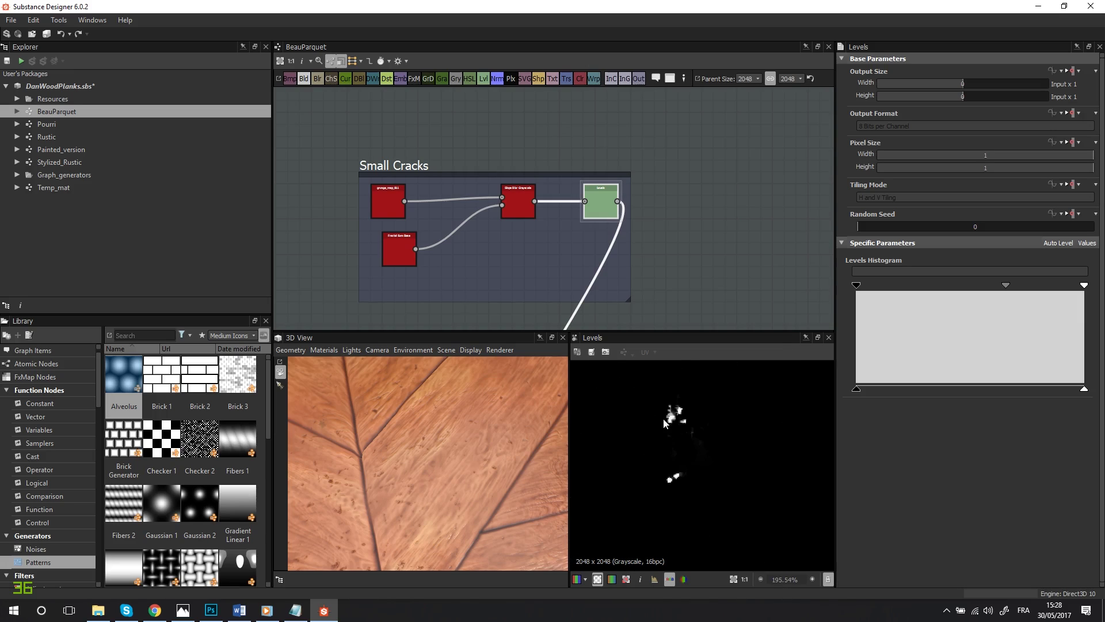
{"action": "scroll", "coordinate": [663, 418], "scroll_direction": "down", "scroll_amount": 2}
{"action": "scroll", "coordinate": [663, 419], "scroll_direction": "down", "scroll_amount": 4}
{"action": "middle_click_drag", "start_coordinate": [677, 416], "coordinate": [757, 461]}
{"action": "scroll", "coordinate": [675, 394], "scroll_direction": "up", "scroll_amount": 7}
{"action": "scroll", "coordinate": [674, 392], "scroll_direction": "up", "scroll_amount": 3}
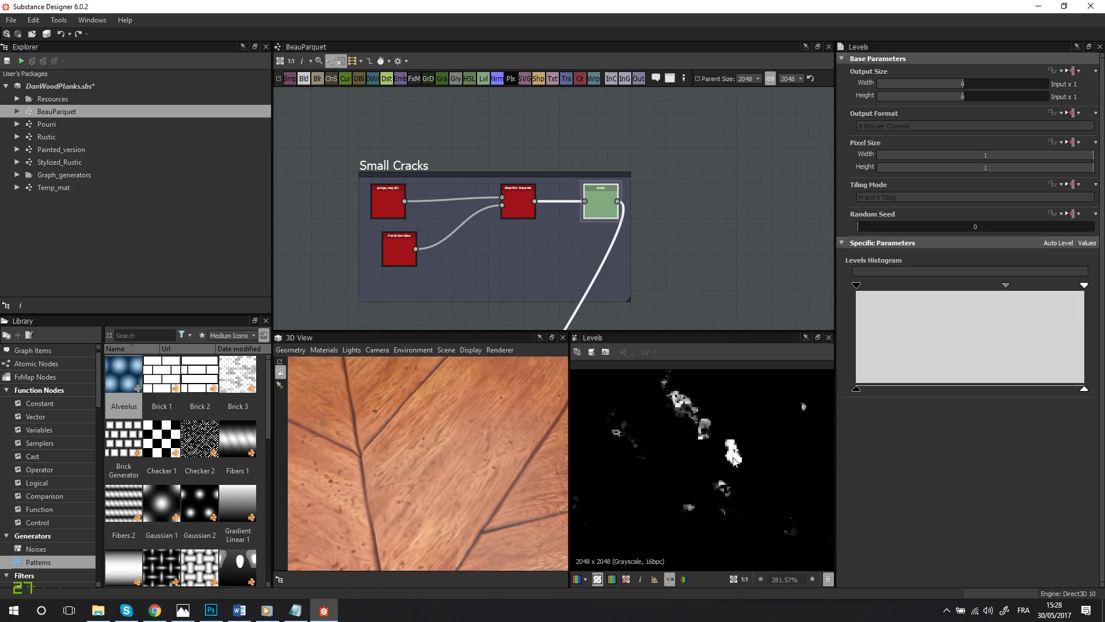
{"action": "left_click_drag", "start_coordinate": [475, 455], "coordinate": [437, 455]}
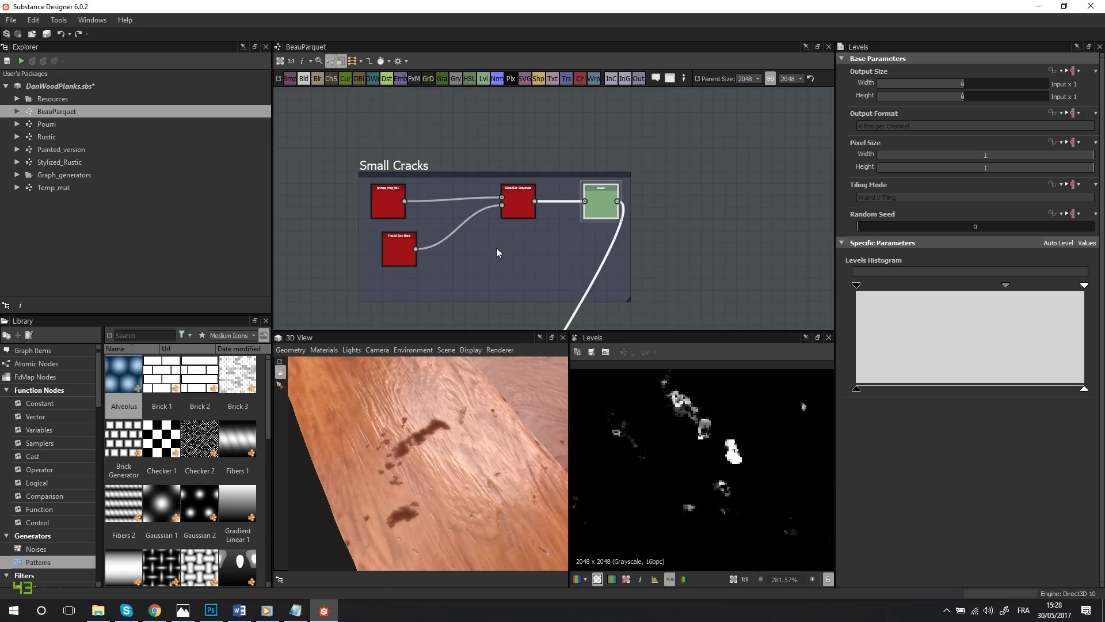
Step: Line up the grunge_map_011 and Fractal Sum Base nodes in one column of the Small Cracks frame, previewing each
{"action": "left_click", "coordinate": [382, 198]}
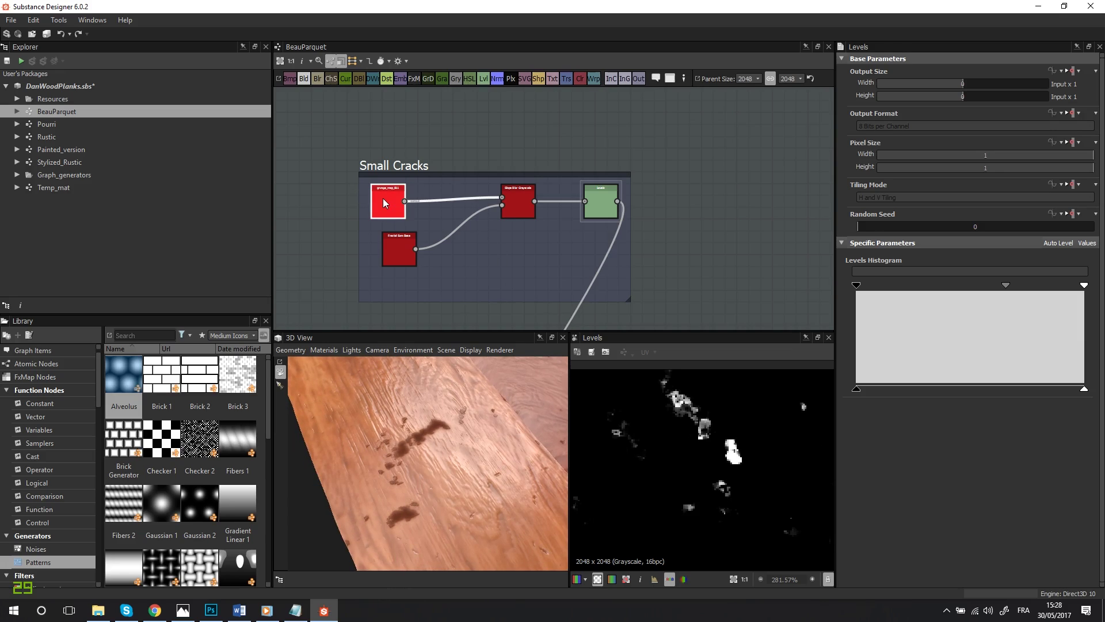
{"action": "mouse_move", "coordinate": [382, 198]}
{"action": "left_mouse_down"}
{"action": "mouse_move", "coordinate": [409, 199]}
{"action": "mouse_move", "coordinate": [391, 198]}
{"action": "left_mouse_up"}
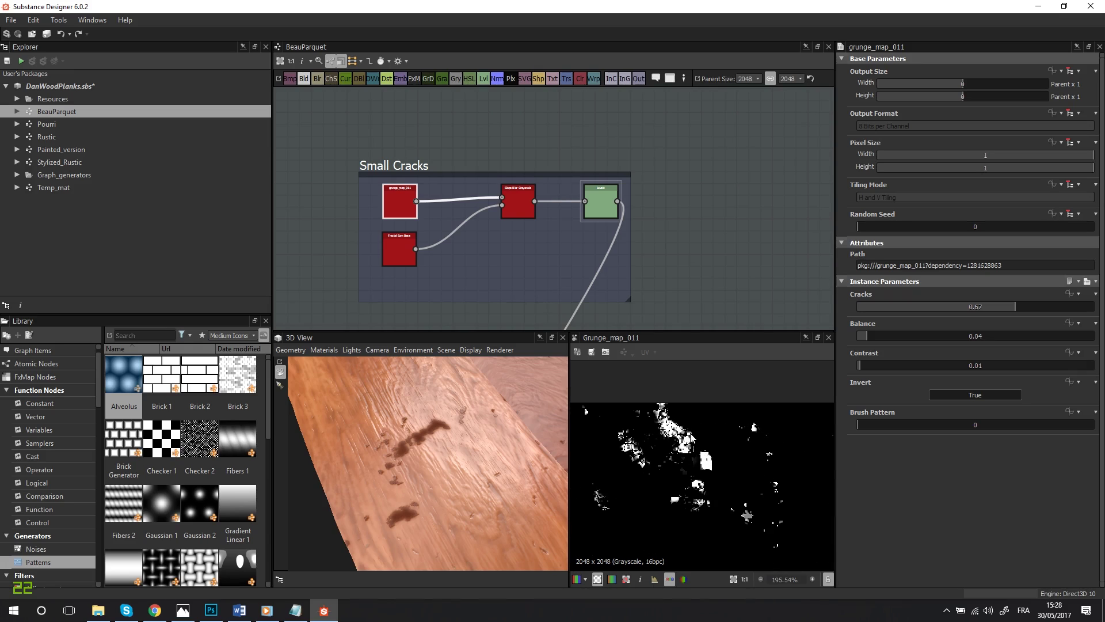
{"action": "scroll", "coordinate": [659, 442], "scroll_direction": "up", "scroll_amount": 1}
{"action": "middle_click_drag", "start_coordinate": [678, 469], "coordinate": [697, 478]}
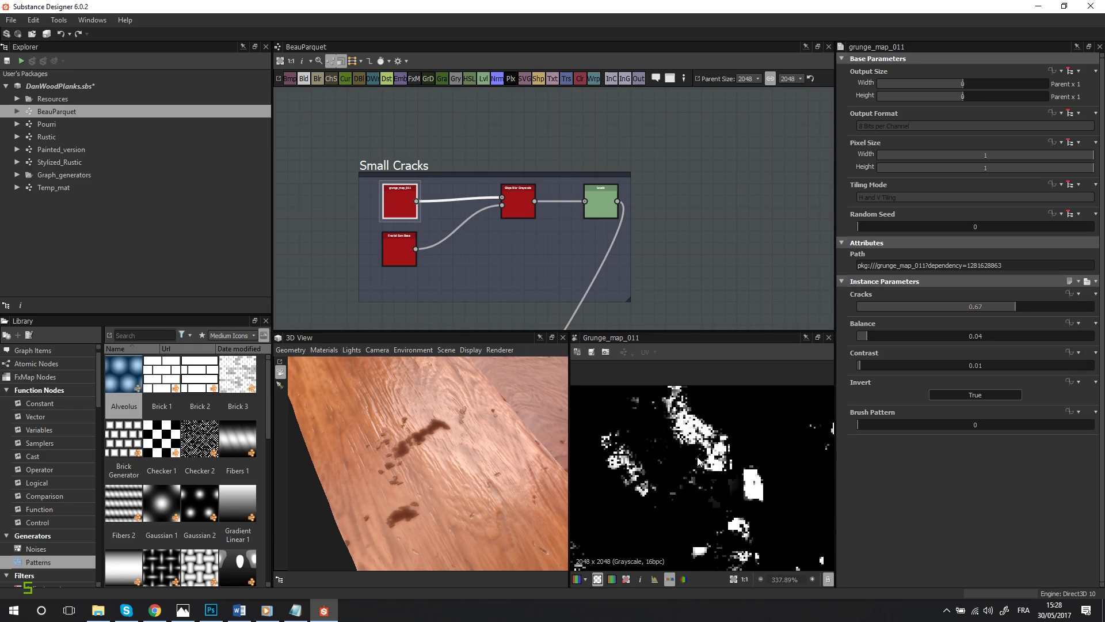
{"action": "scroll", "coordinate": [712, 426], "scroll_direction": "down", "scroll_amount": 5}
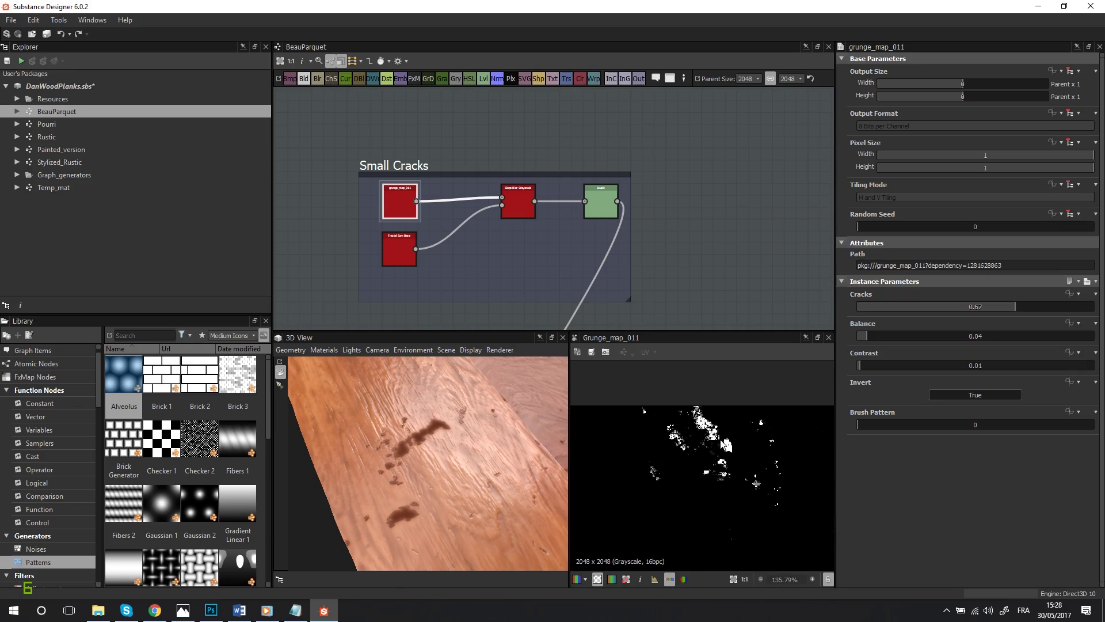
{"action": "scroll", "coordinate": [717, 442], "scroll_direction": "up", "scroll_amount": 7}
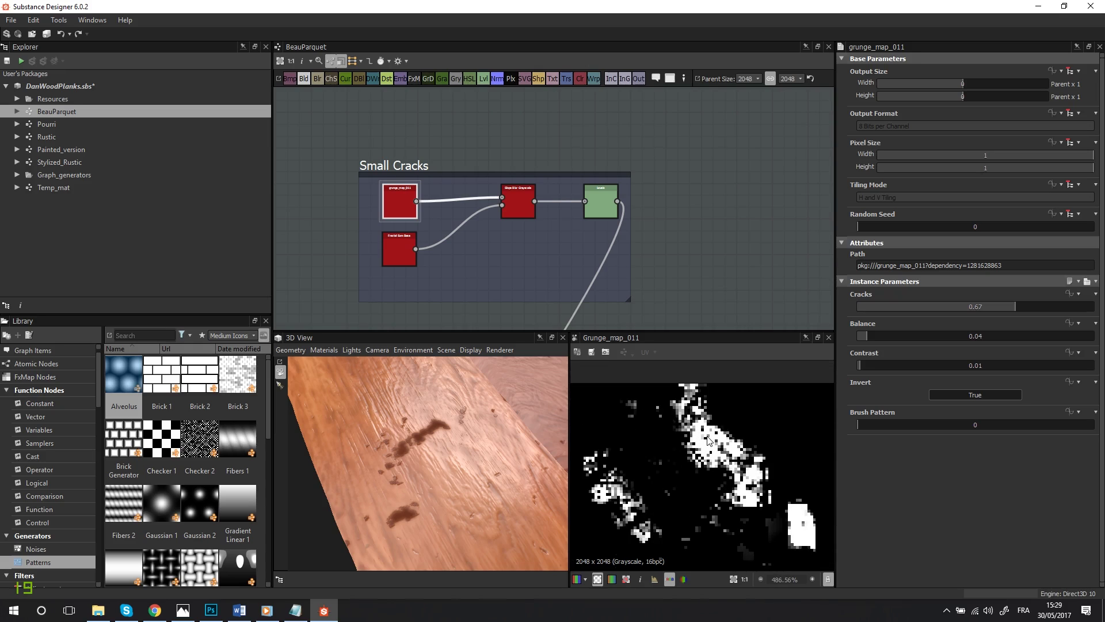
{"action": "scroll", "coordinate": [709, 441], "scroll_direction": "down", "scroll_amount": 2}
{"action": "left_click_drag", "start_coordinate": [405, 256], "coordinate": [398, 267]}
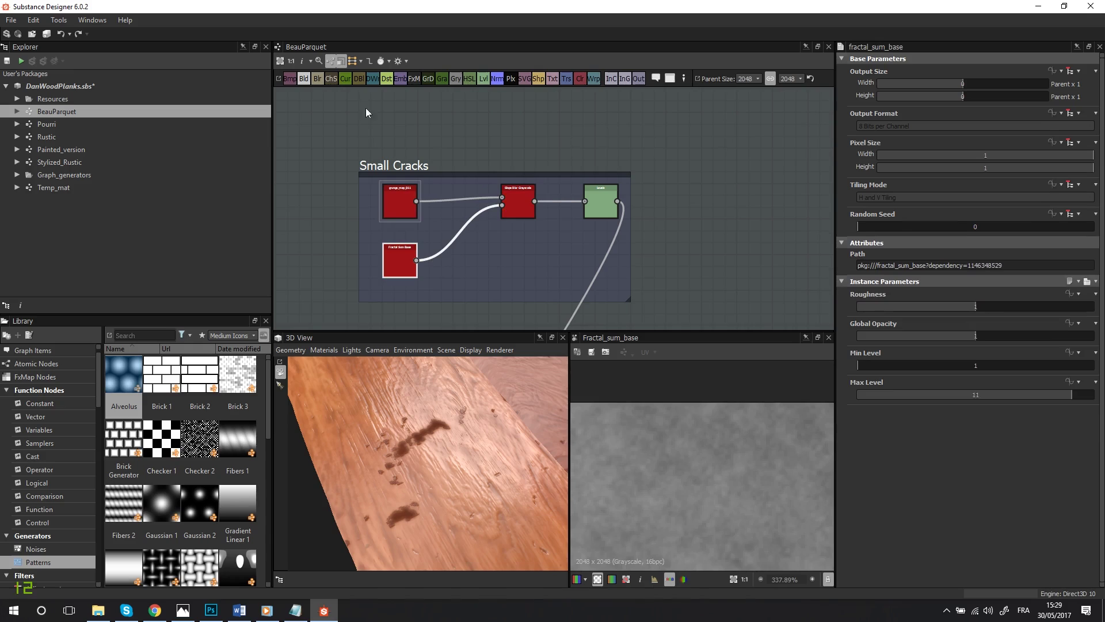
Step: Switch the graph's link mode to Standard and show the timings under the nodes
{"action": "left_click", "coordinate": [360, 61]}
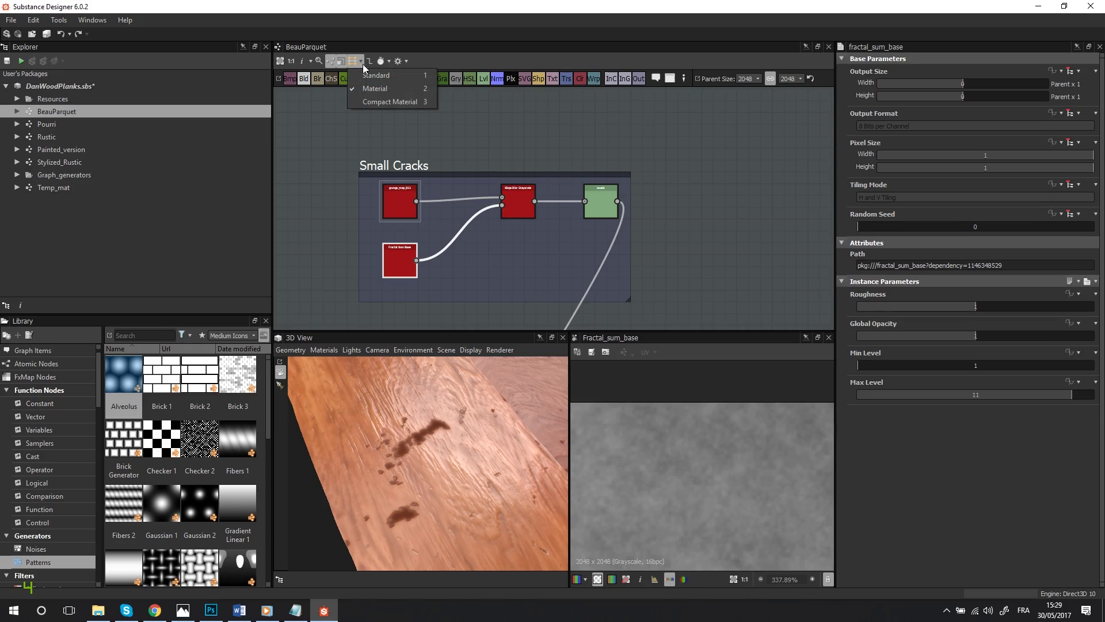
{"action": "left_click", "coordinate": [372, 75]}
{"action": "left_click", "coordinate": [310, 61]}
{"action": "left_click", "coordinate": [328, 103]}
{"action": "left_click", "coordinate": [463, 135]}
Step: Compare the Slope Blur Grayscale in Small Cracks with its grunge_map_011 source, and preview the Levels node that follows
{"action": "left_click", "coordinate": [519, 205]}
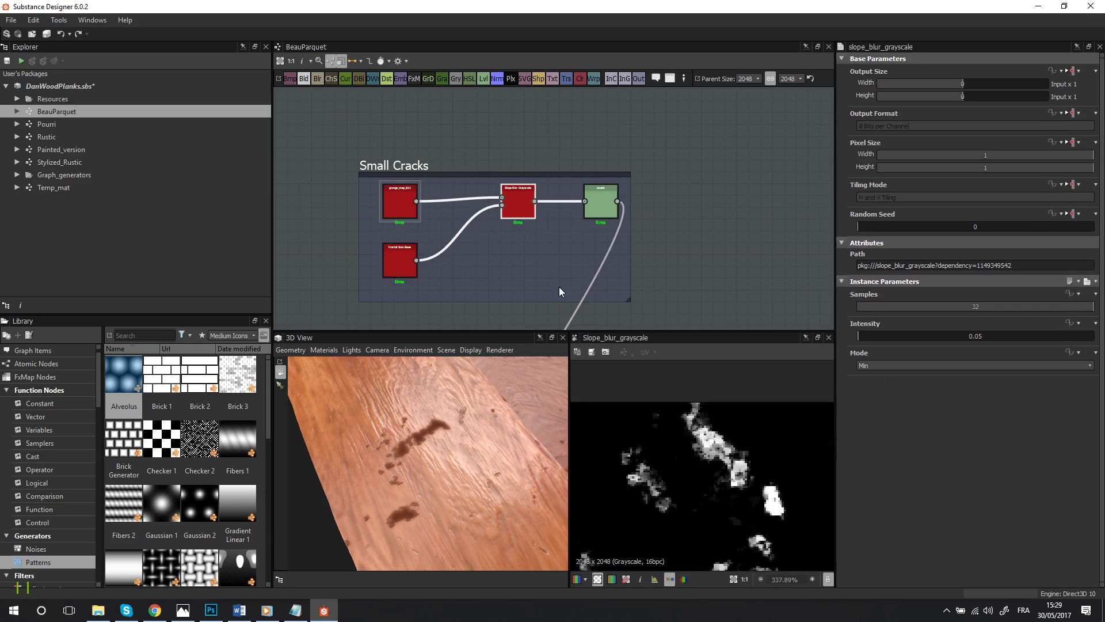
{"action": "scroll", "coordinate": [708, 476], "scroll_direction": "down", "scroll_amount": 6}
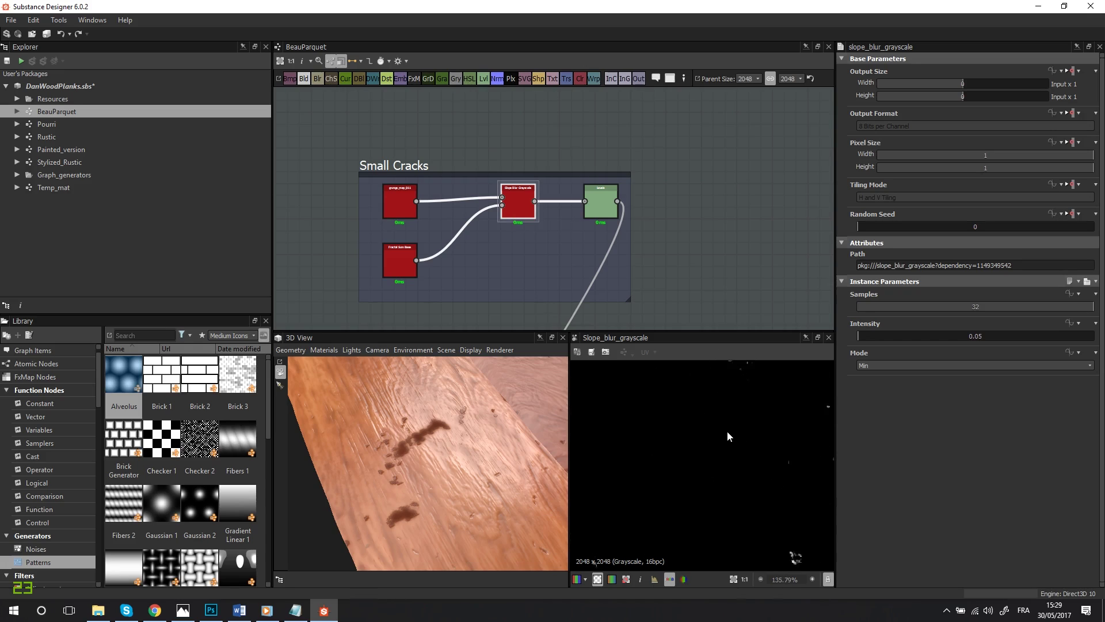
{"action": "scroll", "coordinate": [727, 430], "scroll_direction": "up", "scroll_amount": 5}
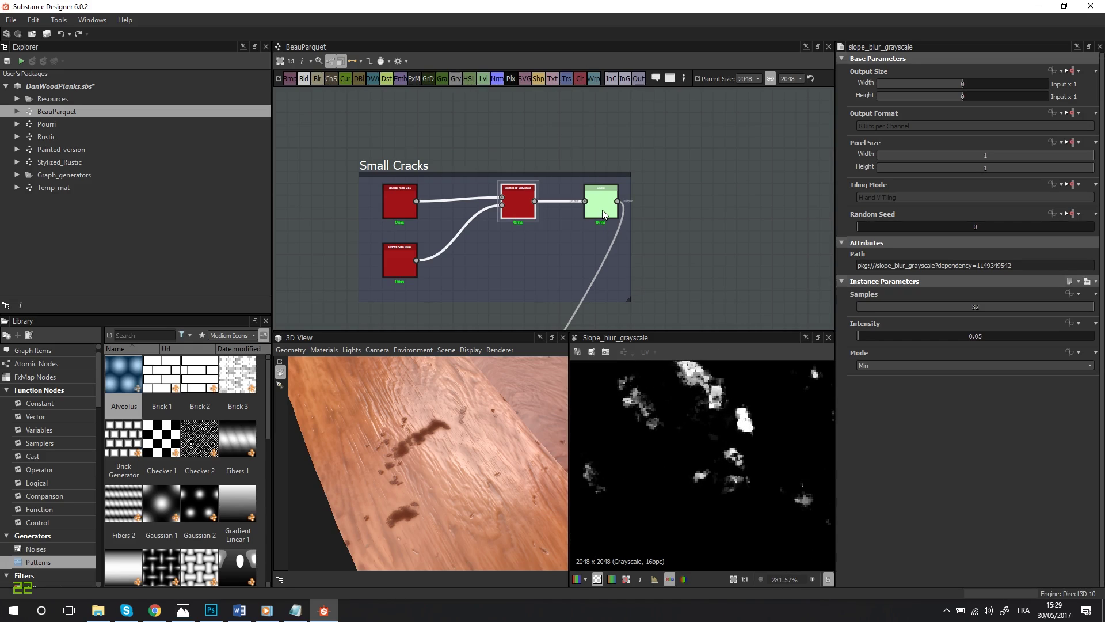
{"action": "left_click", "coordinate": [400, 195]}
{"action": "left_click", "coordinate": [514, 203]}
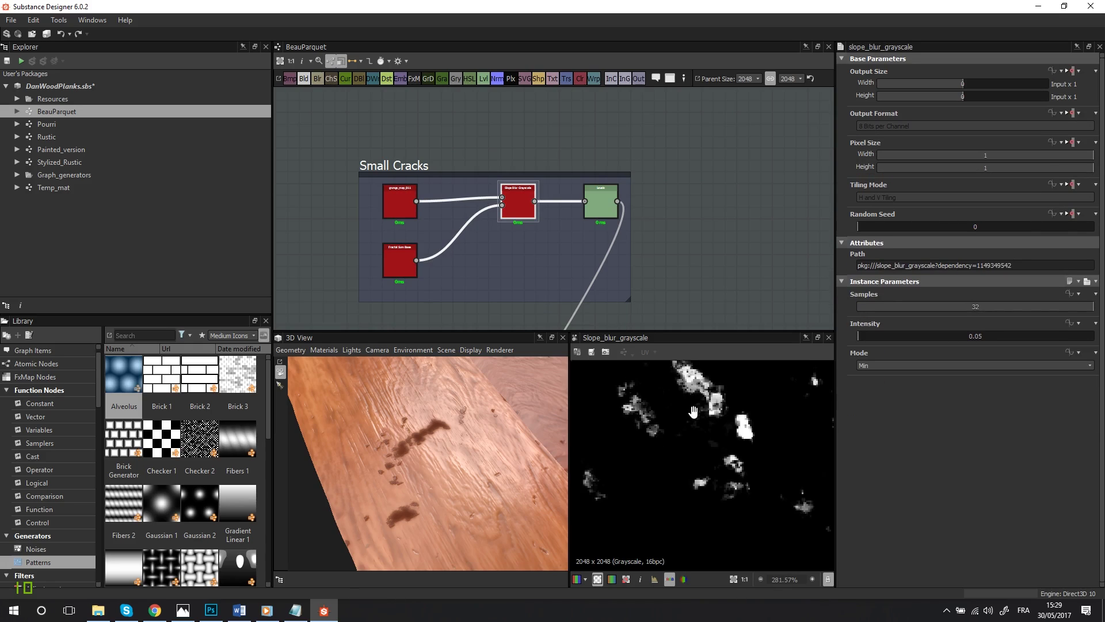
{"action": "scroll", "coordinate": [709, 404], "scroll_direction": "up", "scroll_amount": 2}
{"action": "scroll", "coordinate": [644, 312], "scroll_direction": "up", "scroll_amount": 1}
{"action": "left_click", "coordinate": [590, 189]}
{"action": "scroll", "coordinate": [679, 410], "scroll_direction": "down", "scroll_amount": 9}
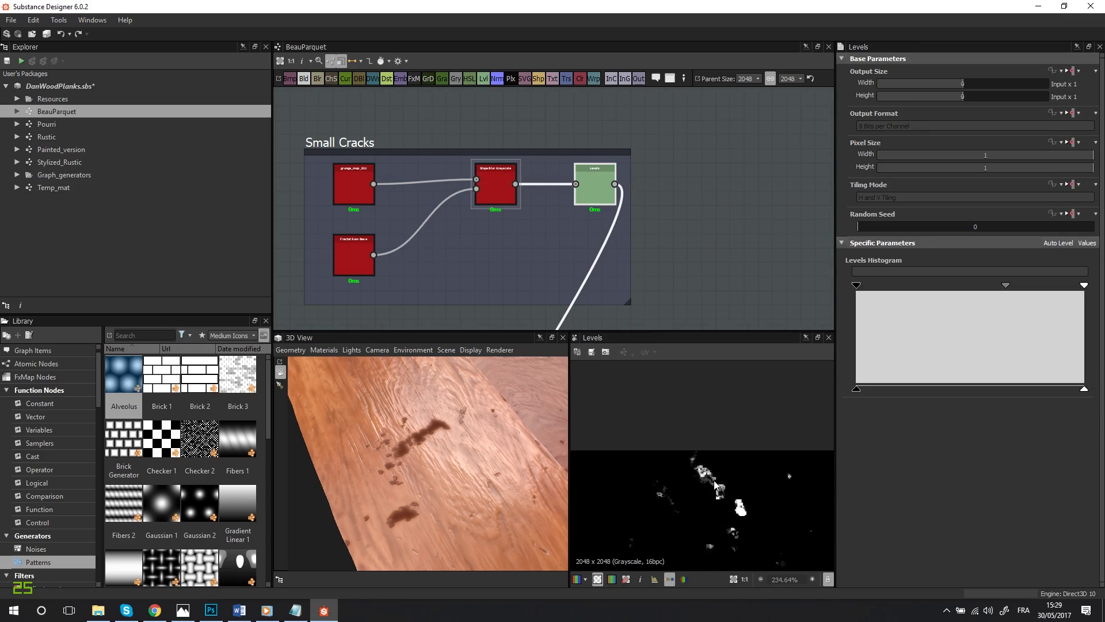
Step: Preview the Max (Lighten) Blend that receives the Small Cracks output, and follow its link to the next Blend node
{"action": "scroll", "coordinate": [631, 225], "scroll_direction": "down", "scroll_amount": 6}
{"action": "scroll", "coordinate": [630, 233], "scroll_direction": "down", "scroll_amount": 2}
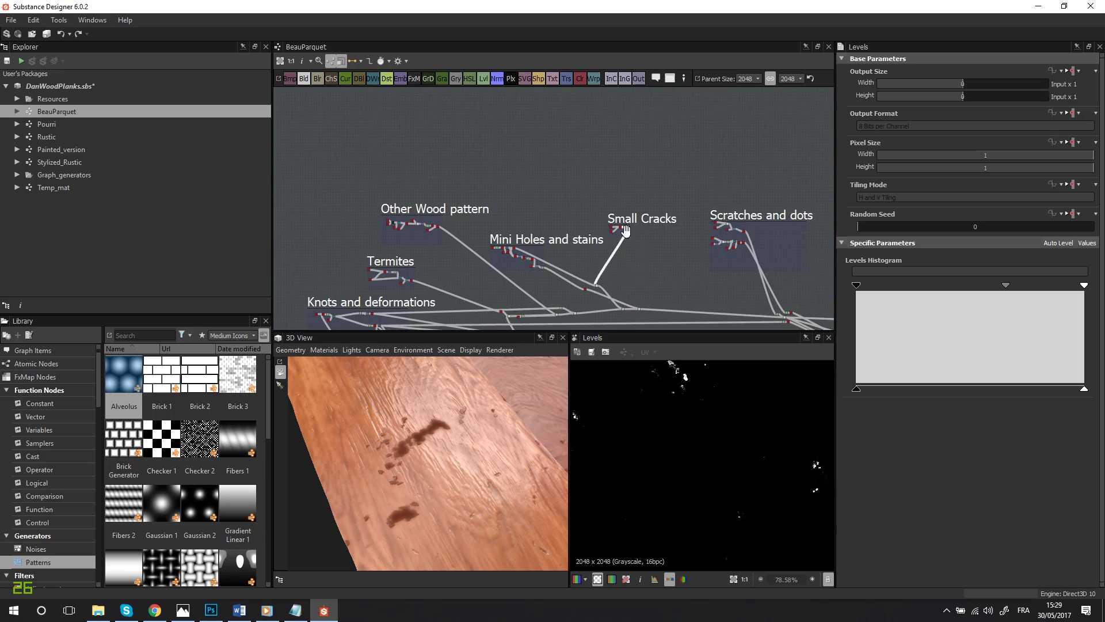
{"action": "scroll", "coordinate": [550, 233], "scroll_direction": "up", "scroll_amount": 10}
{"action": "left_click", "coordinate": [444, 215]}
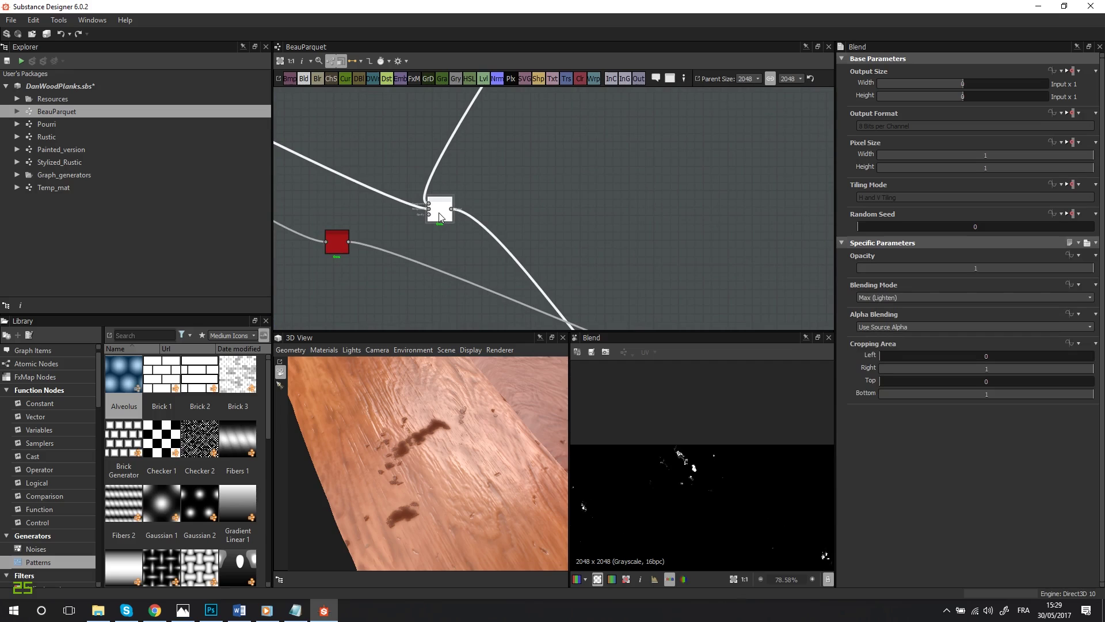
{"action": "scroll", "coordinate": [693, 476], "scroll_direction": "down", "scroll_amount": 4}
{"action": "middle_click_drag", "start_coordinate": [572, 217], "coordinate": [490, 68]}
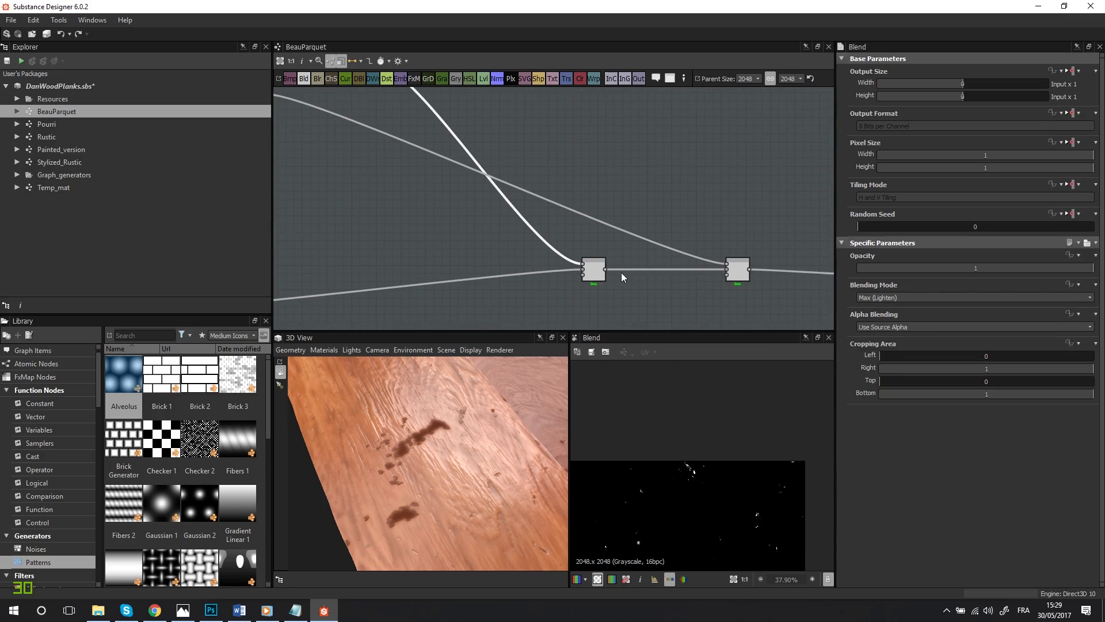
Step: Preview the Subtract Blend that receives the combined holes and cracks, and the Min (Darken) Blend with 0.94 opacity after it
{"action": "double_click", "coordinate": [594, 268]}
{"action": "scroll", "coordinate": [671, 440], "scroll_direction": "up", "scroll_amount": 5}
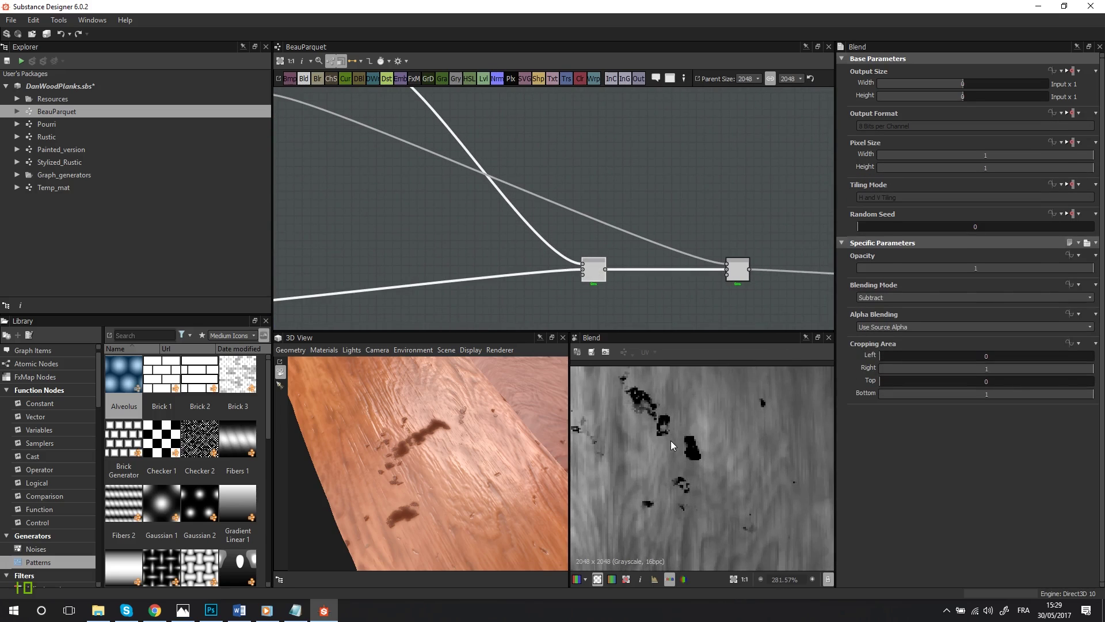
{"action": "scroll", "coordinate": [686, 470], "scroll_direction": "down", "scroll_amount": 1}
{"action": "scroll", "coordinate": [616, 246], "scroll_direction": "down", "scroll_amount": 1}
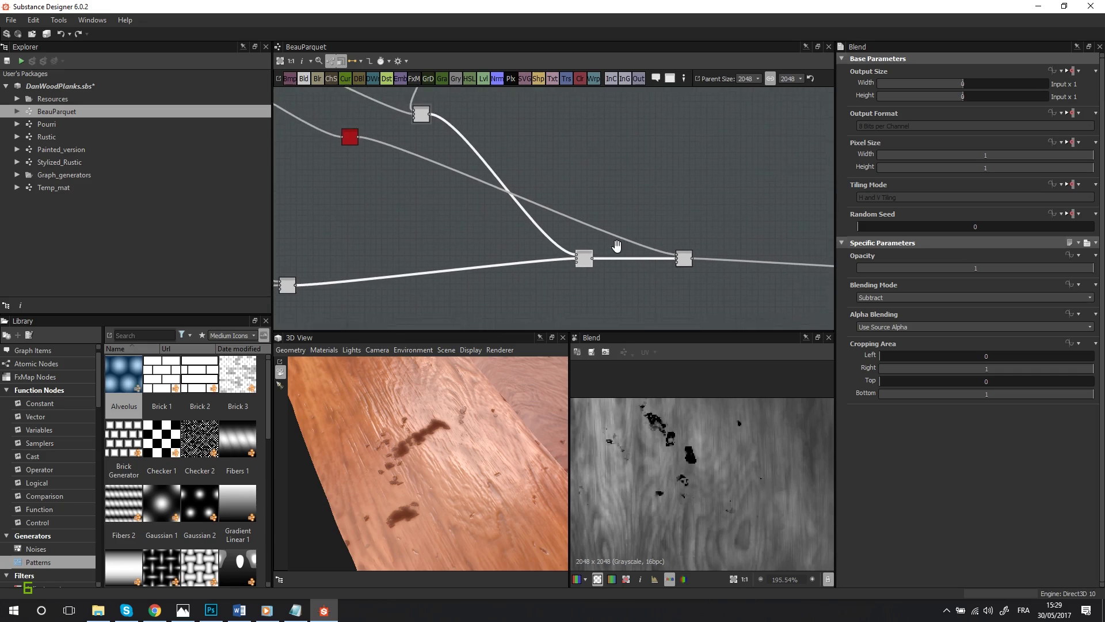
{"action": "middle_click_drag", "start_coordinate": [616, 246], "coordinate": [483, 208]}
{"action": "double_click", "coordinate": [549, 220]}
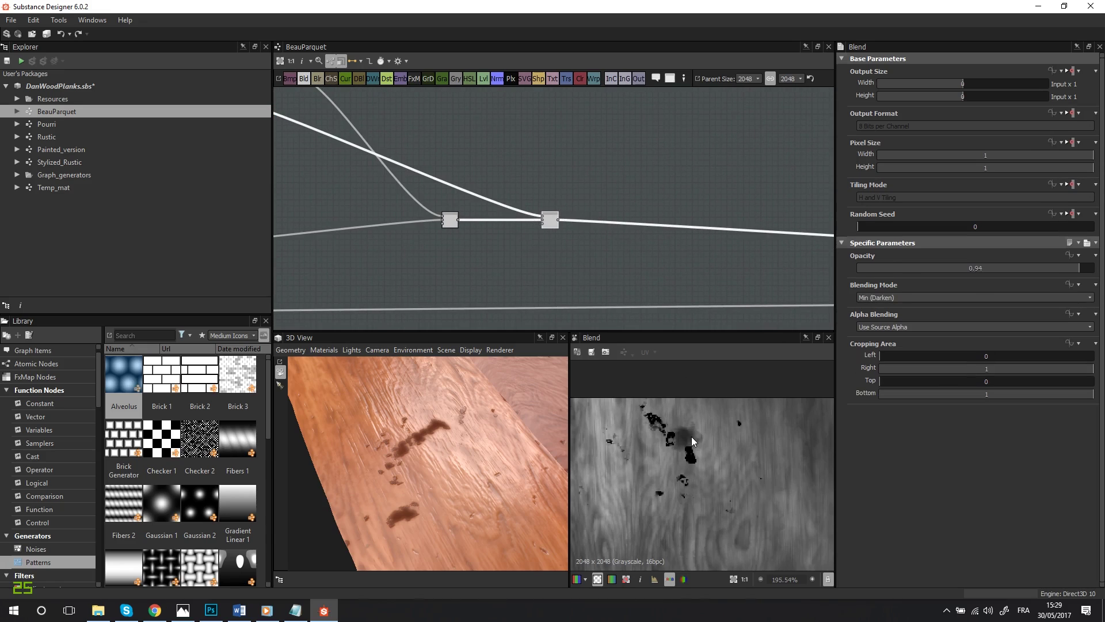
Step: Locate the Scratches and dots frame, follow its output links, and preview the scratches Levels node they lead to
{"action": "scroll", "coordinate": [642, 154], "scroll_direction": "down", "scroll_amount": 3}
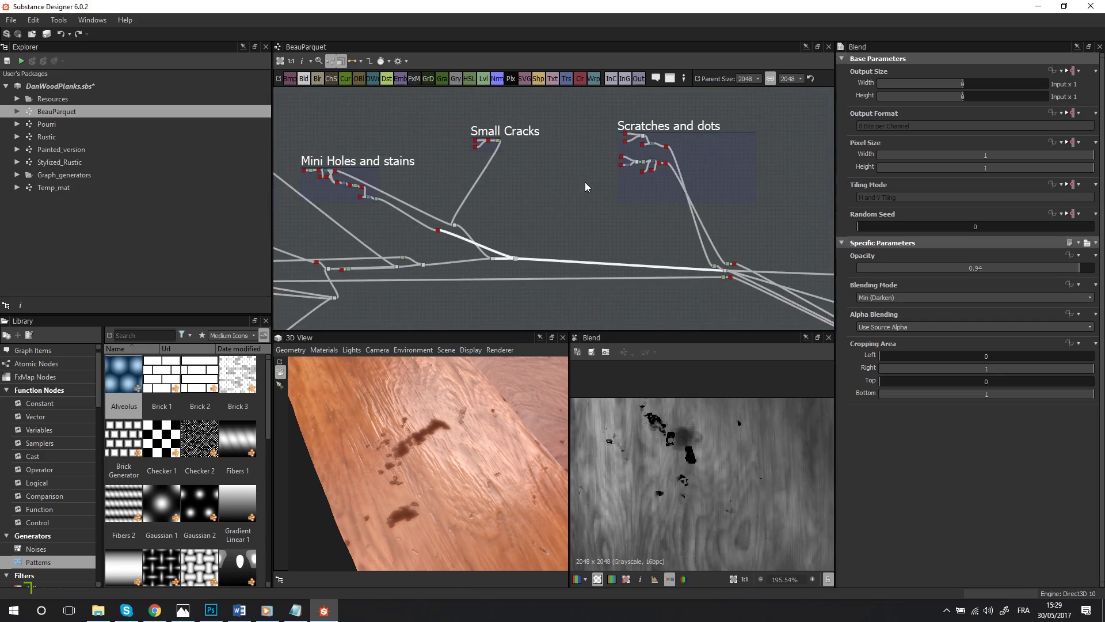
{"action": "middle_click_drag", "start_coordinate": [585, 182], "coordinate": [402, 183]}
{"action": "middle_click_drag", "start_coordinate": [478, 227], "coordinate": [439, 237]}
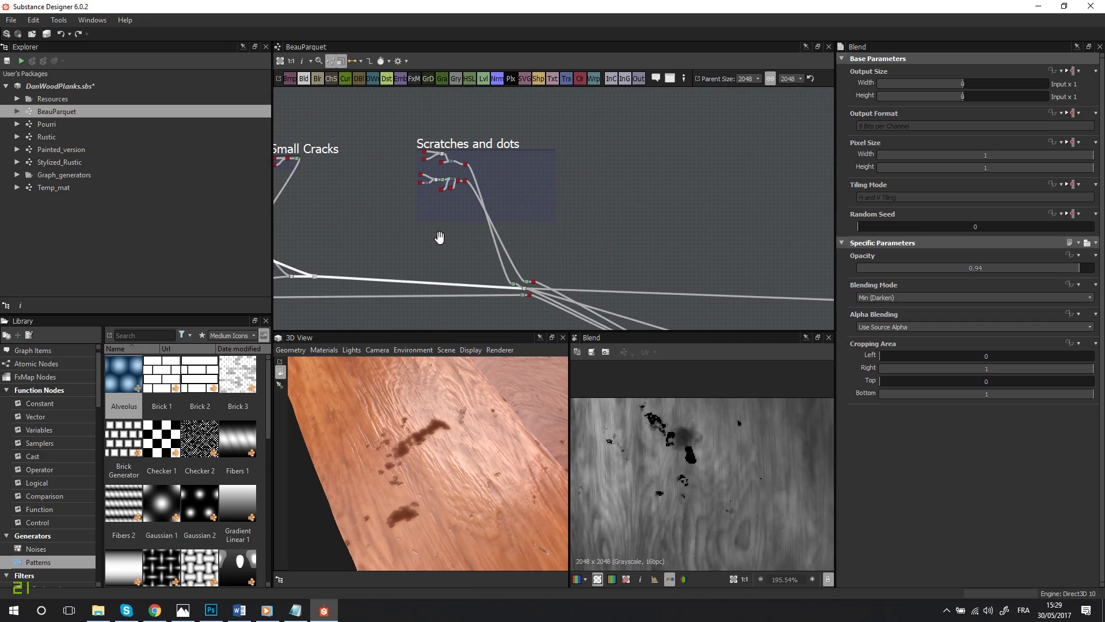
{"action": "scroll", "coordinate": [460, 211], "scroll_direction": "up", "scroll_amount": 1}
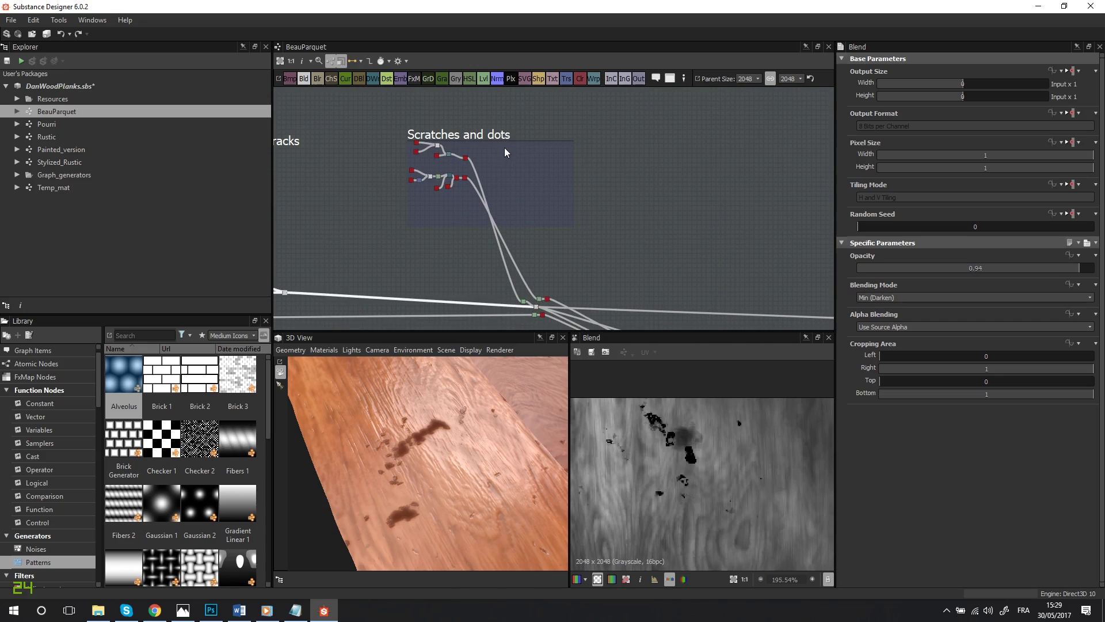
{"action": "scroll", "coordinate": [508, 188], "scroll_direction": "up", "scroll_amount": 4}
{"action": "middle_click_drag", "start_coordinate": [453, 170], "coordinate": [508, 206]}
{"action": "scroll", "coordinate": [509, 289], "scroll_direction": "up", "scroll_amount": 3}
{"action": "middle_click_drag", "start_coordinate": [511, 255], "coordinate": [469, 180]}
{"action": "scroll", "coordinate": [485, 230], "scroll_direction": "up", "scroll_amount": 6}
{"action": "double_click", "coordinate": [457, 309]}
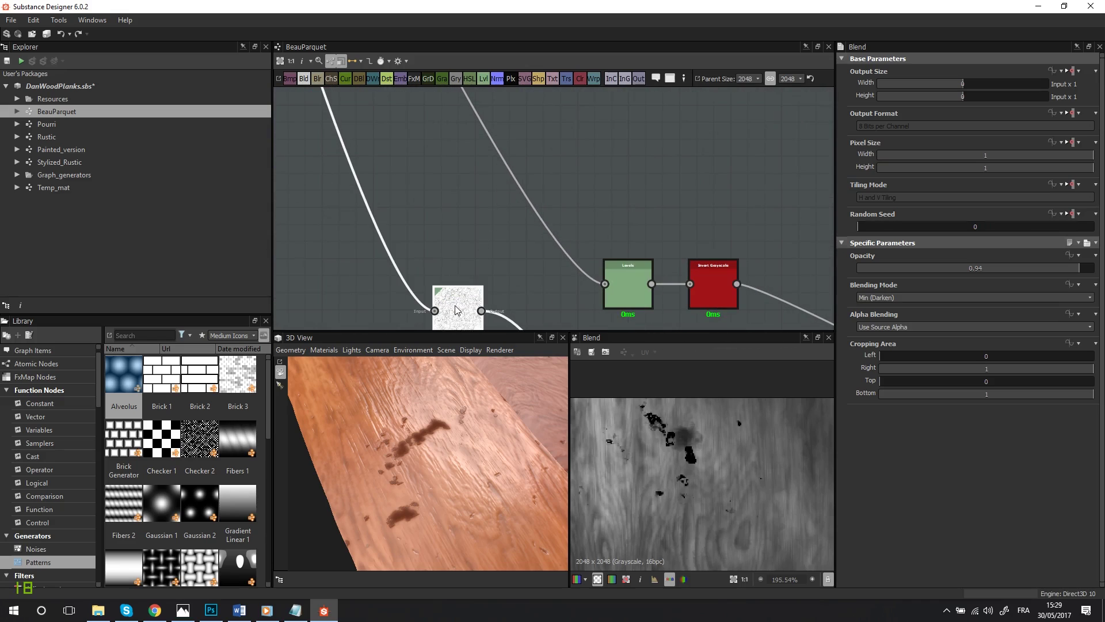
{"action": "middle_click_drag", "start_coordinate": [555, 284], "coordinate": [498, 185]}
{"action": "scroll", "coordinate": [691, 477], "scroll_direction": "down", "scroll_amount": 5}
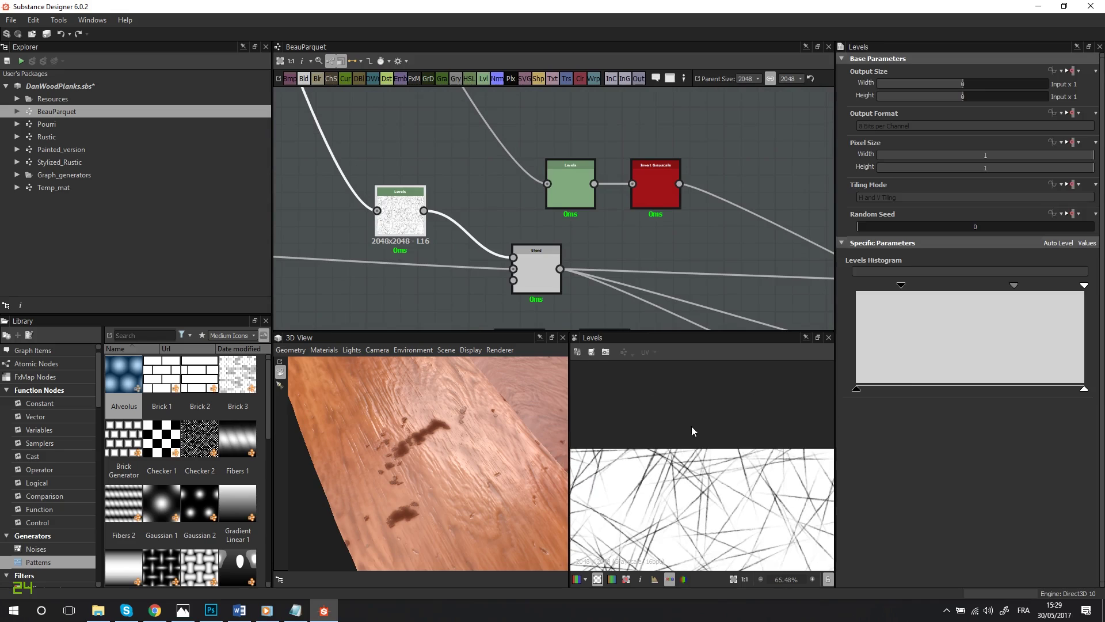
Step: Compare the Min (Darken) Blend with its scratches Levels input, and inspect the matching marks on the planks in the 3D view
{"action": "middle_click_drag", "start_coordinate": [571, 282], "coordinate": [534, 210]}
{"action": "double_click", "coordinate": [509, 211]}
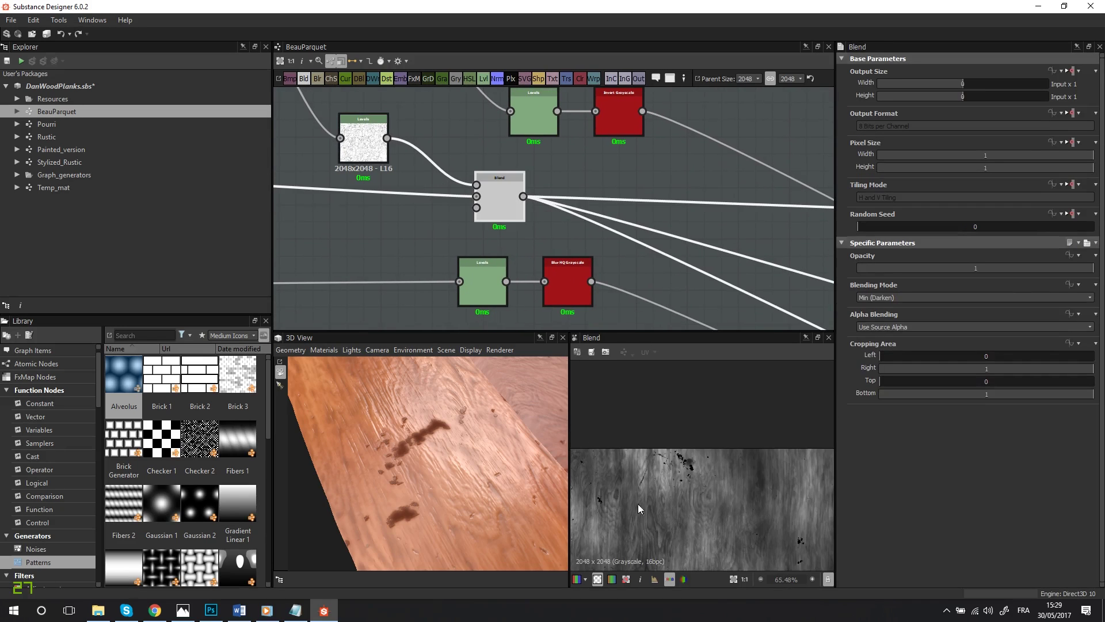
{"action": "scroll", "coordinate": [718, 488], "scroll_direction": "up", "scroll_amount": 6}
{"action": "middle_click_drag", "start_coordinate": [717, 504], "coordinate": [718, 451]}
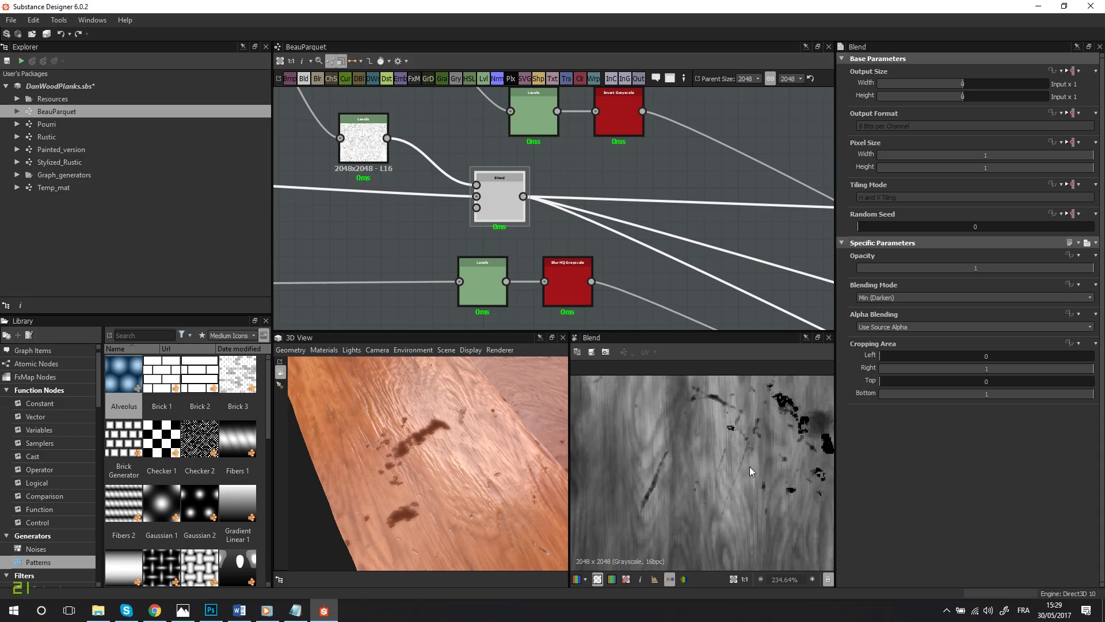
{"action": "double_click", "coordinate": [366, 144]}
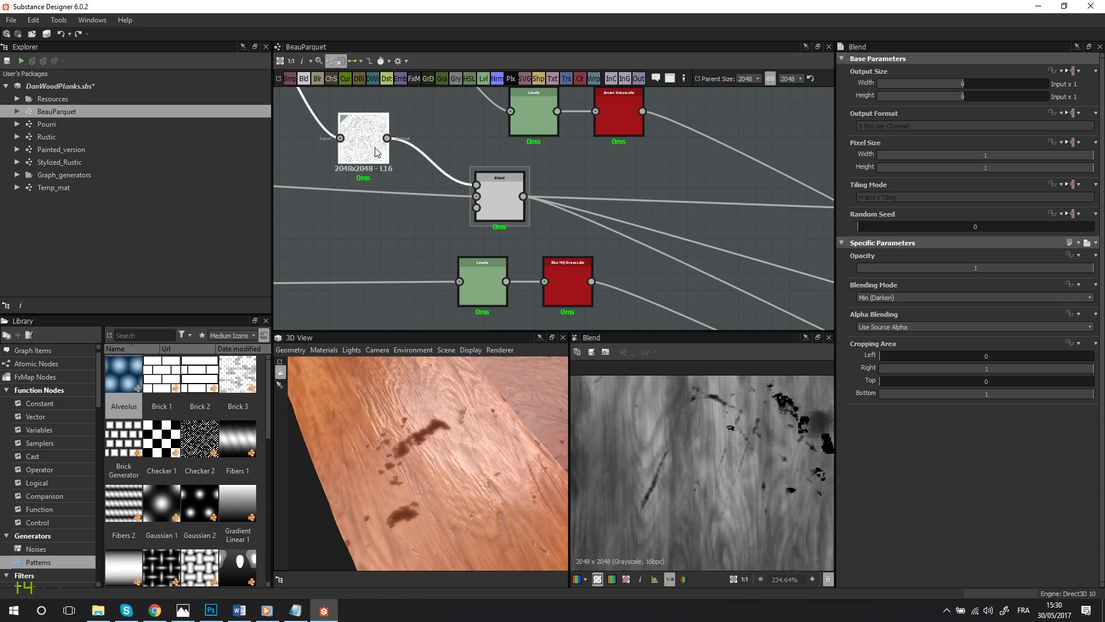
{"action": "double_click", "coordinate": [503, 211]}
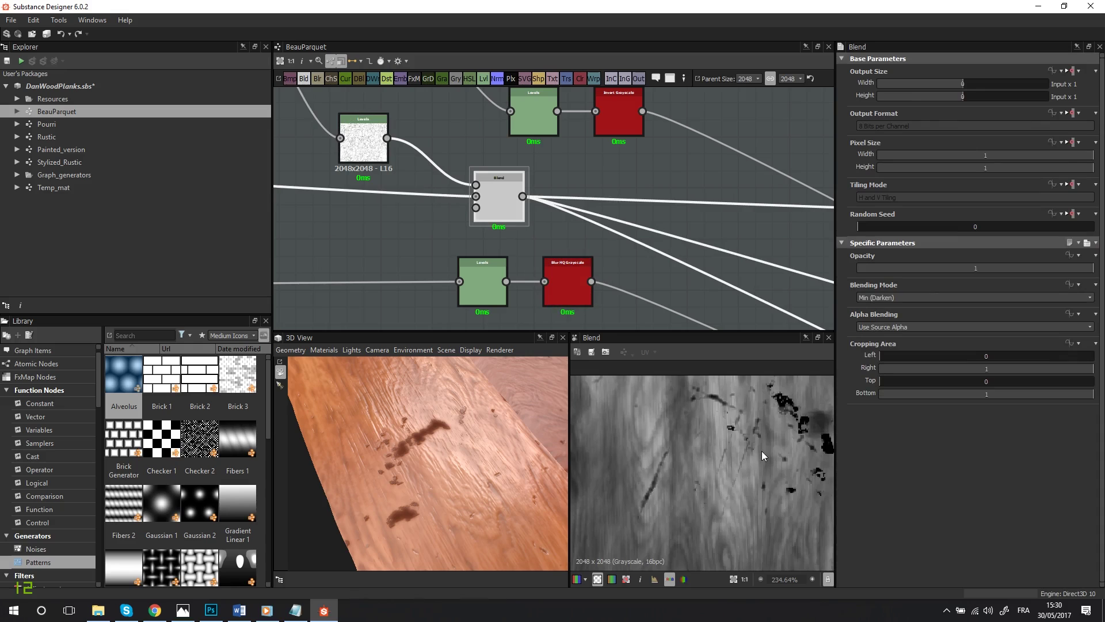
{"action": "scroll", "coordinate": [737, 491], "scroll_direction": "down", "scroll_amount": 2}
{"action": "scroll", "coordinate": [504, 480], "scroll_direction": "down", "scroll_amount": 3}
{"action": "left_click_drag", "start_coordinate": [502, 481], "coordinate": [443, 486]}
Step: Preview the cracks Levels node fed by Scratches and dots, and the Invert Grayscale node connected after it
{"action": "scroll", "coordinate": [621, 201], "scroll_direction": "down", "scroll_amount": 3}
{"action": "middle_click_drag", "start_coordinate": [588, 241], "coordinate": [468, 252]}
{"action": "scroll", "coordinate": [442, 184], "scroll_direction": "down", "scroll_amount": 3}
{"action": "middle_click_drag", "start_coordinate": [457, 211], "coordinate": [506, 262]}
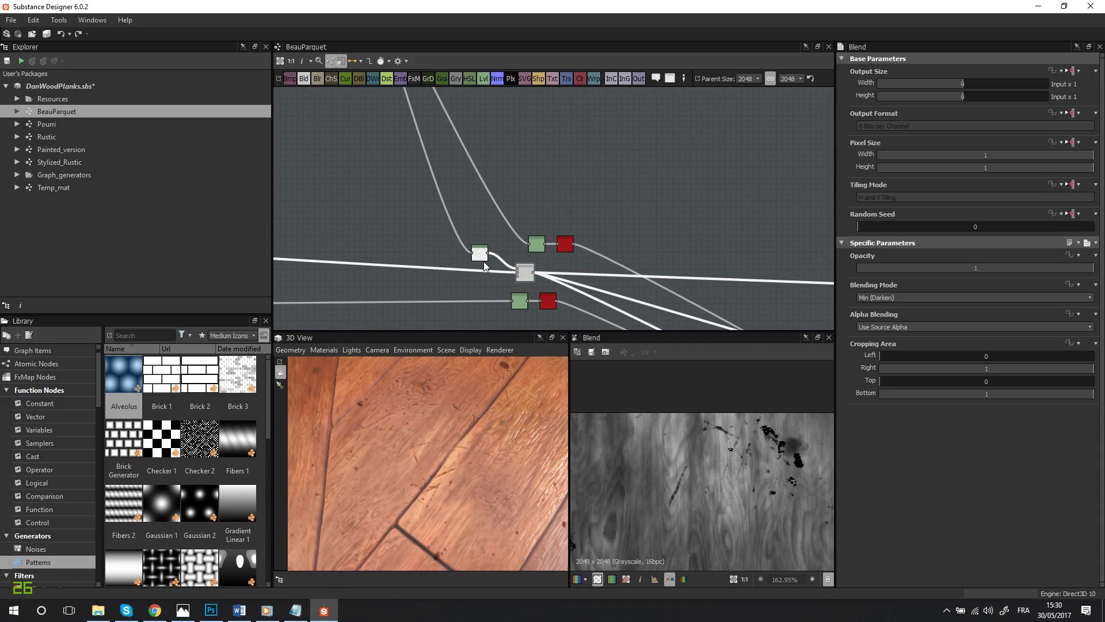
{"action": "double_click", "coordinate": [537, 245]}
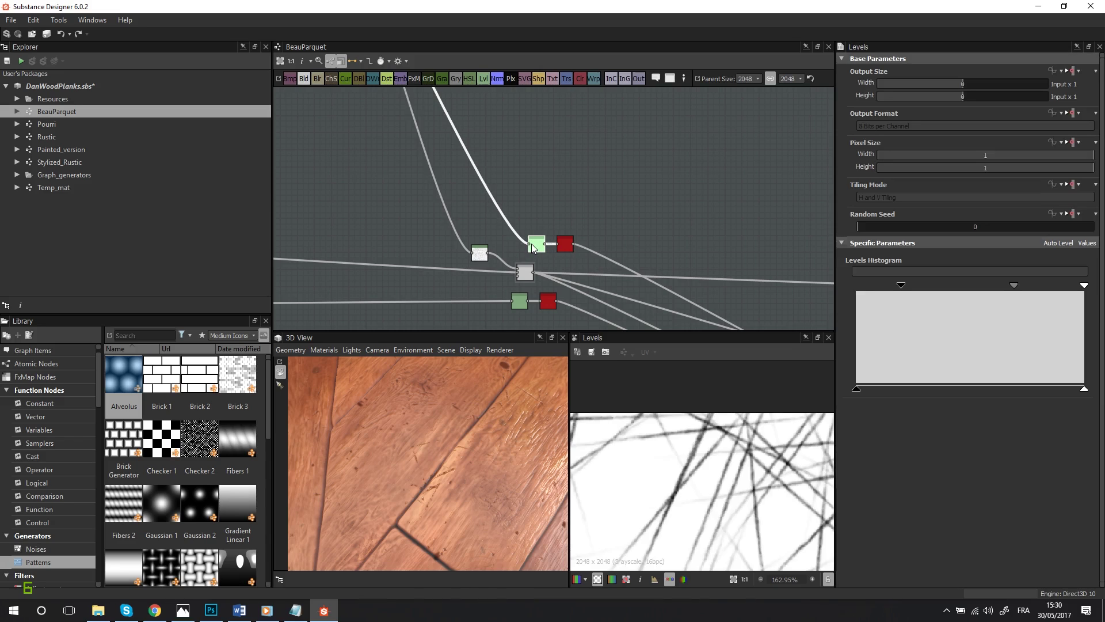
{"action": "scroll", "coordinate": [683, 483], "scroll_direction": "up", "scroll_amount": 5}
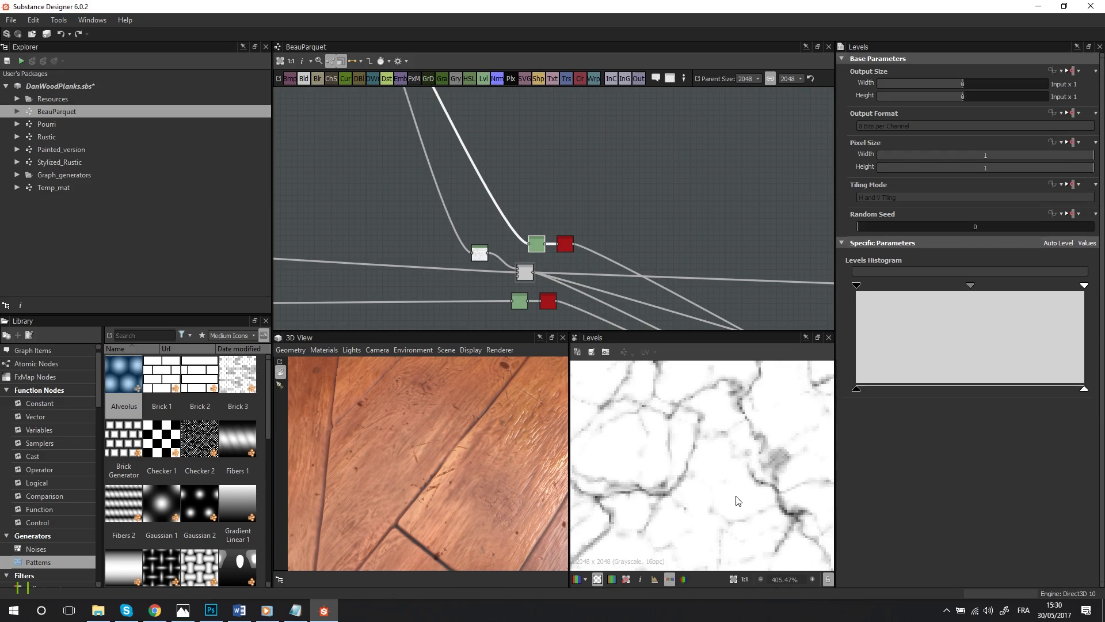
{"action": "scroll", "coordinate": [734, 498], "scroll_direction": "down", "scroll_amount": 2}
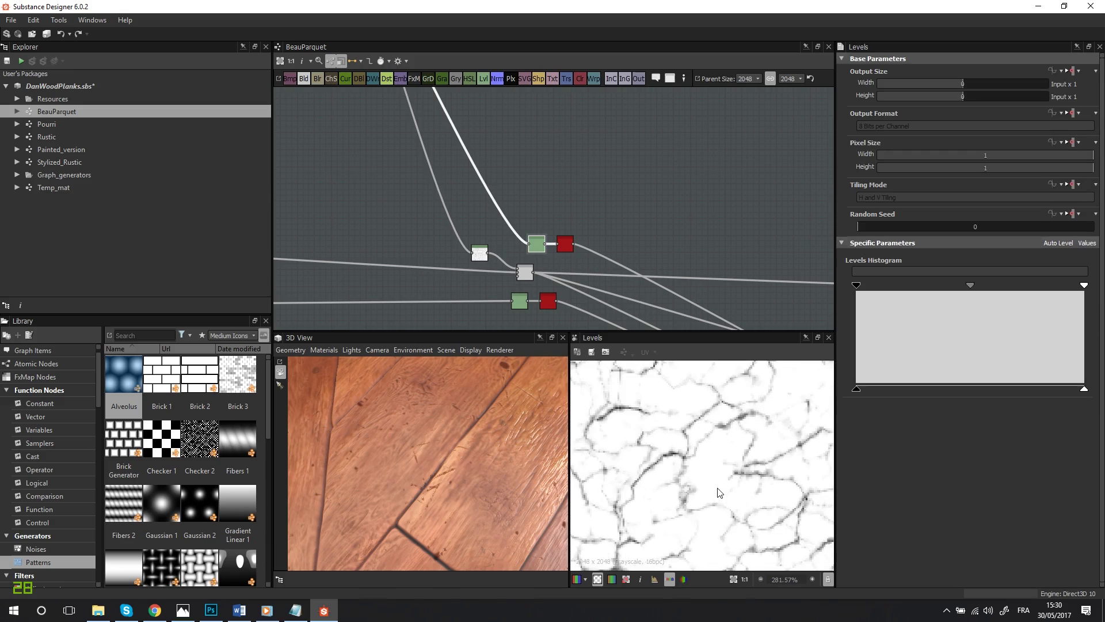
{"action": "double_click", "coordinate": [564, 244]}
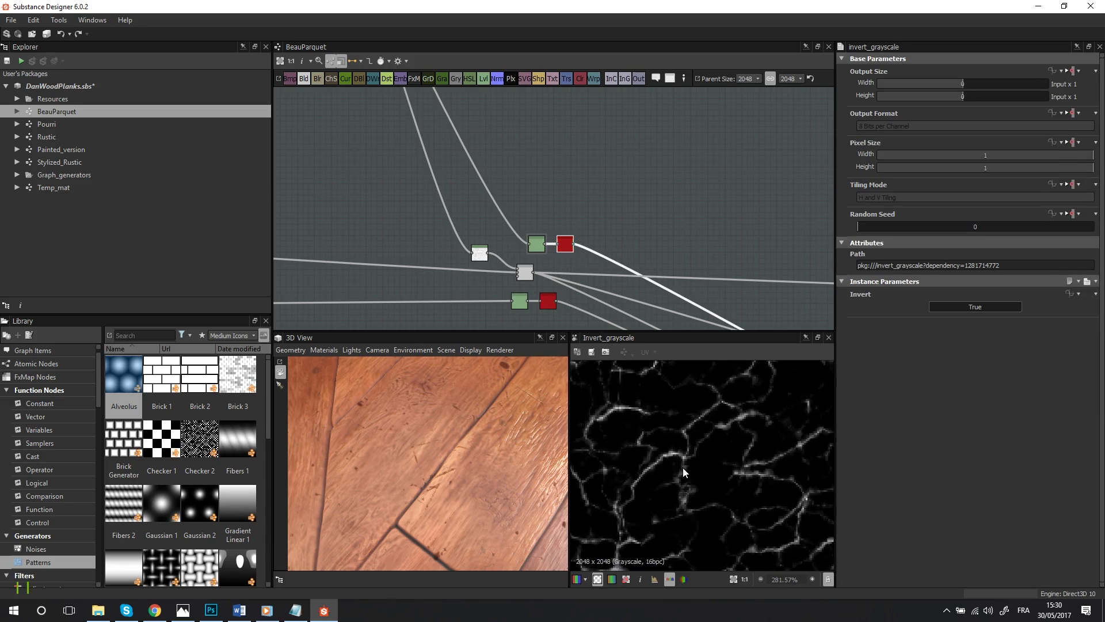
{"action": "scroll", "coordinate": [679, 469], "scroll_direction": "up", "scroll_amount": 3}
{"action": "scroll", "coordinate": [677, 234], "scroll_direction": "down", "scroll_amount": 4}
Step: Follow the inverted cracks link to the Texture and Pattern combining frame and preview its first Subtract Blend
{"action": "middle_click_drag", "start_coordinate": [677, 233], "coordinate": [496, 153]}
{"action": "middle_click_drag", "start_coordinate": [656, 285], "coordinate": [486, 151]}
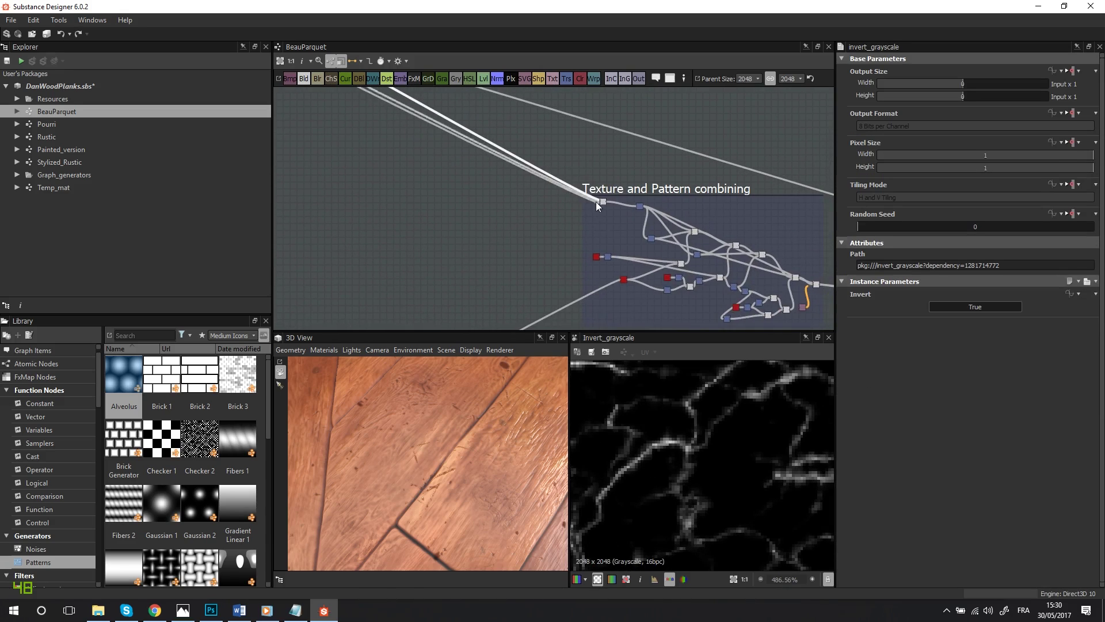
{"action": "scroll", "coordinate": [596, 201], "scroll_direction": "up", "scroll_amount": 8}
{"action": "double_click", "coordinate": [567, 164]}
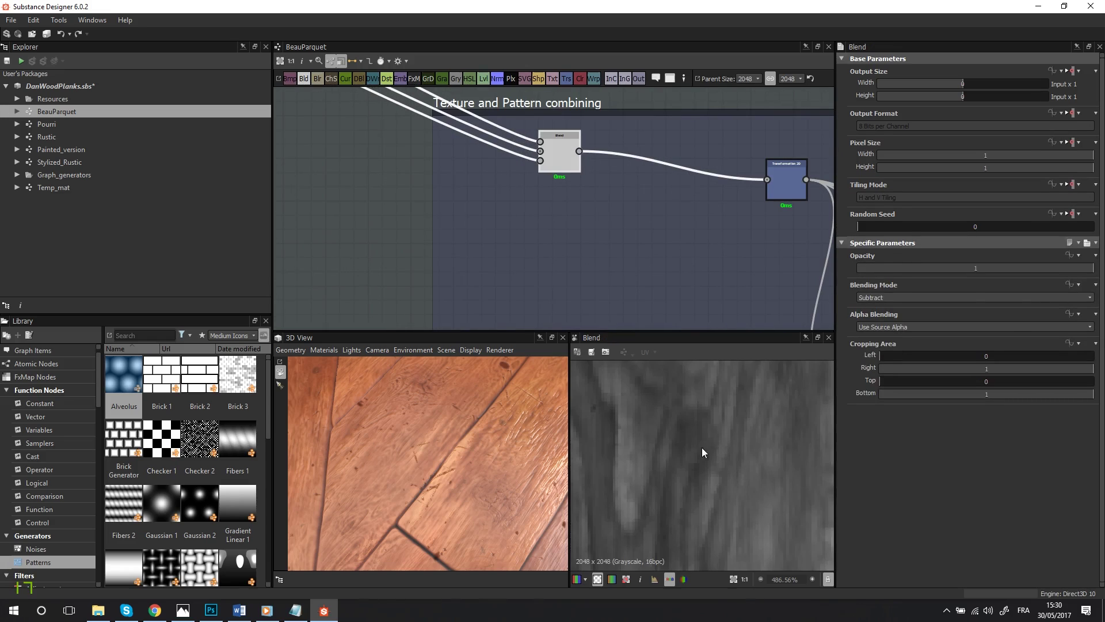
{"action": "scroll", "coordinate": [678, 454], "scroll_direction": "down", "scroll_amount": 5}
{"action": "scroll", "coordinate": [521, 189], "scroll_direction": "down", "scroll_amount": 3}
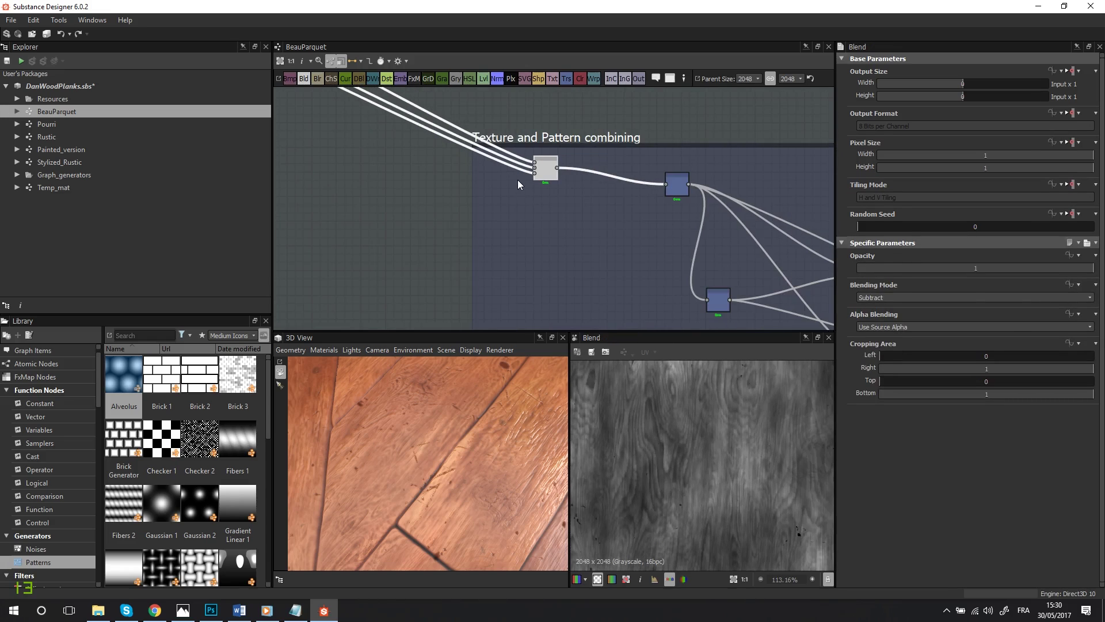
Step: Compare the blurred spots mask feeding the Subtract Blend's opacity with the Blend's output
{"action": "scroll", "coordinate": [523, 178], "scroll_direction": "up", "scroll_amount": 6}
{"action": "double_click", "coordinate": [555, 163]}
{"action": "scroll", "coordinate": [686, 451], "scroll_direction": "down", "scroll_amount": 12}
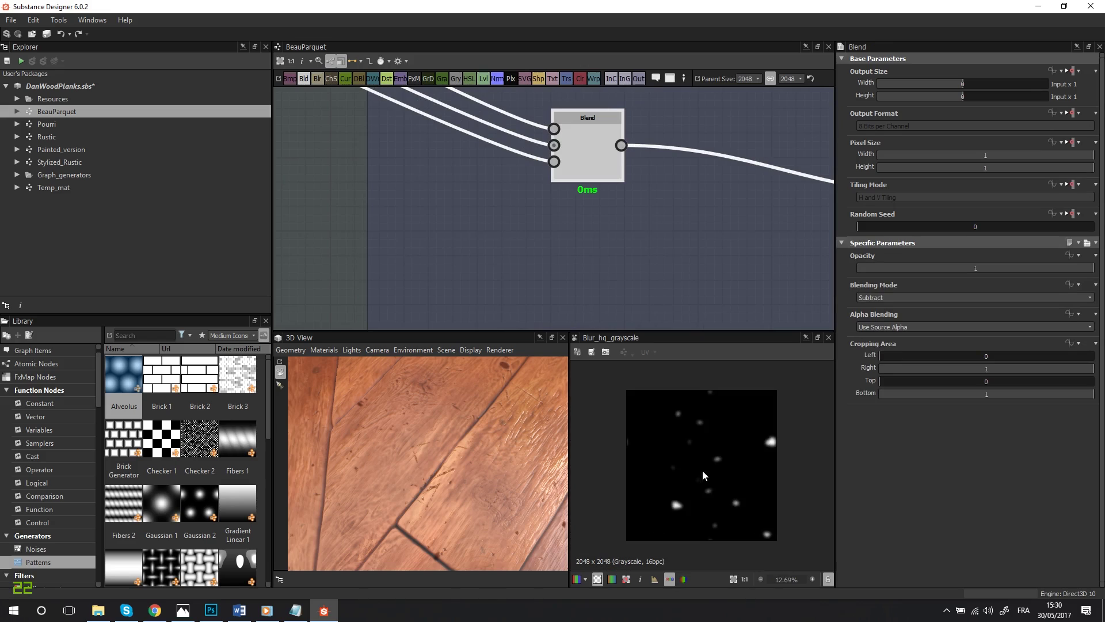
{"action": "scroll", "coordinate": [768, 409], "scroll_direction": "up", "scroll_amount": 8}
{"action": "double_click", "coordinate": [591, 161]}
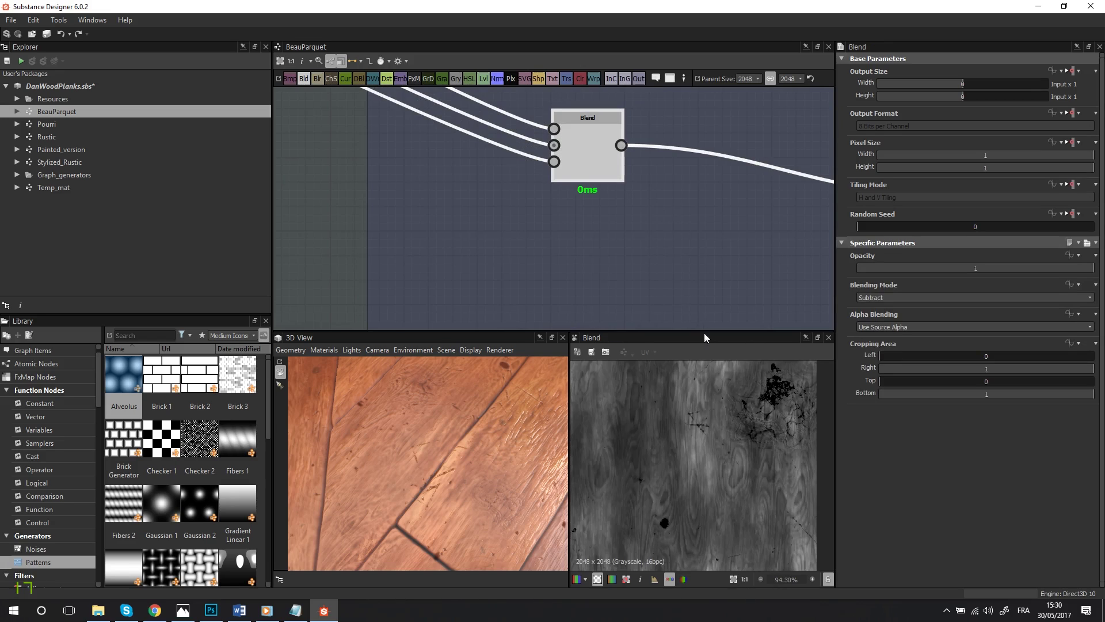
{"action": "scroll", "coordinate": [720, 468], "scroll_direction": "up", "scroll_amount": 5}
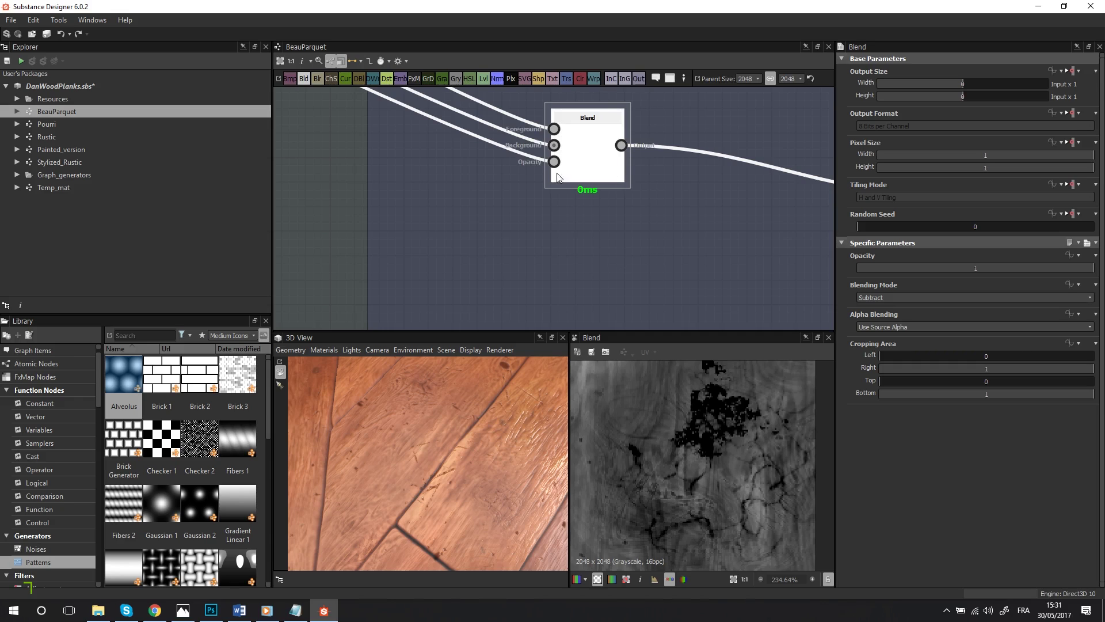
Step: Trace the Subtract Blend's inputs back to their sources, previewing the Blur HQ Grayscale mask and the Min (Darken) Blend
{"action": "scroll", "coordinate": [521, 165], "scroll_direction": "down", "scroll_amount": 8}
{"action": "middle_click_drag", "start_coordinate": [518, 167], "coordinate": [686, 368]}
{"action": "scroll", "coordinate": [561, 259], "scroll_direction": "down", "scroll_amount": 4}
{"action": "middle_click_drag", "start_coordinate": [493, 232], "coordinate": [577, 237]}
{"action": "scroll", "coordinate": [457, 168], "scroll_direction": "up", "scroll_amount": 5}
{"action": "middle_click_drag", "start_coordinate": [384, 192], "coordinate": [548, 232]}
{"action": "scroll", "coordinate": [547, 231], "scroll_direction": "up", "scroll_amount": 4}
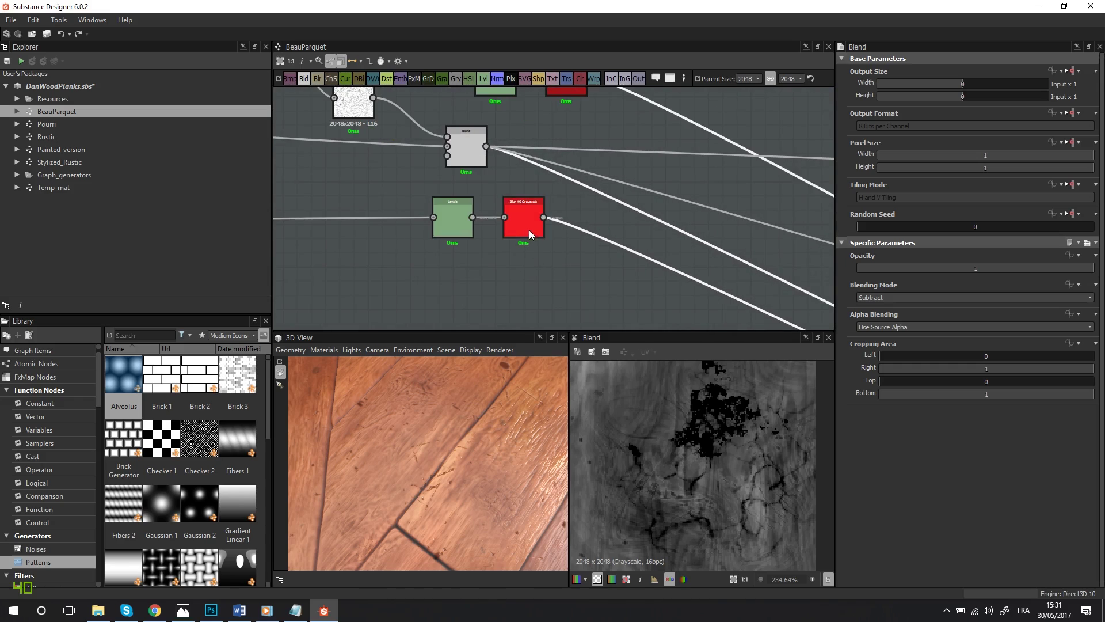
{"action": "double_click", "coordinate": [525, 221]}
{"action": "double_click", "coordinate": [483, 156]}
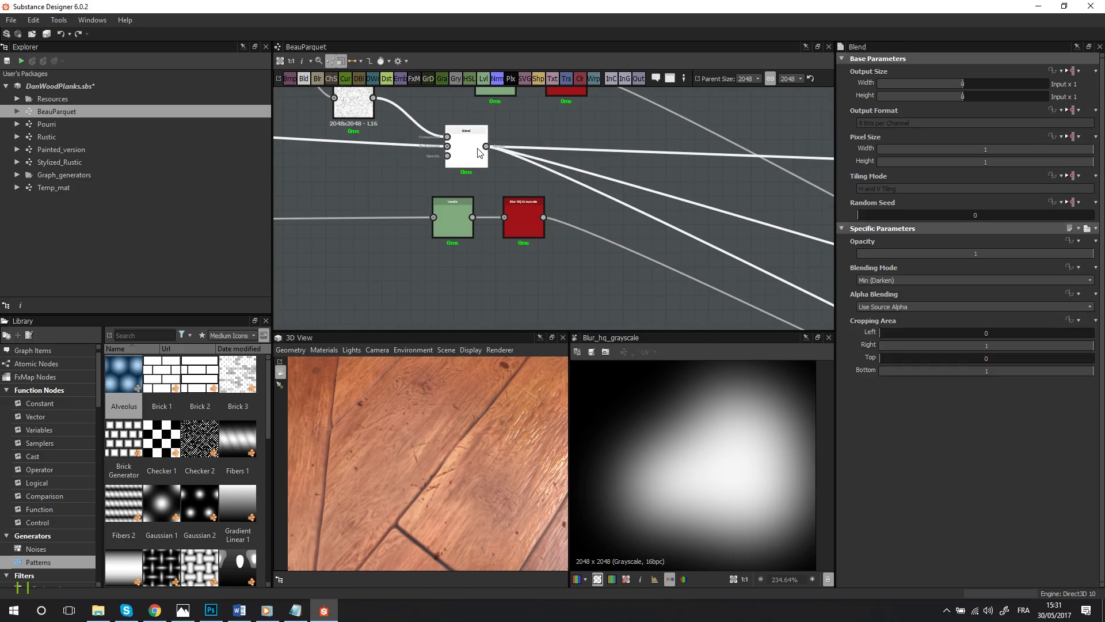
Step: Examine the masked cracks in the Subtract Blend of Texture and Pattern combining at several magnifications
{"action": "scroll", "coordinate": [741, 440], "scroll_direction": "down", "scroll_amount": 3}
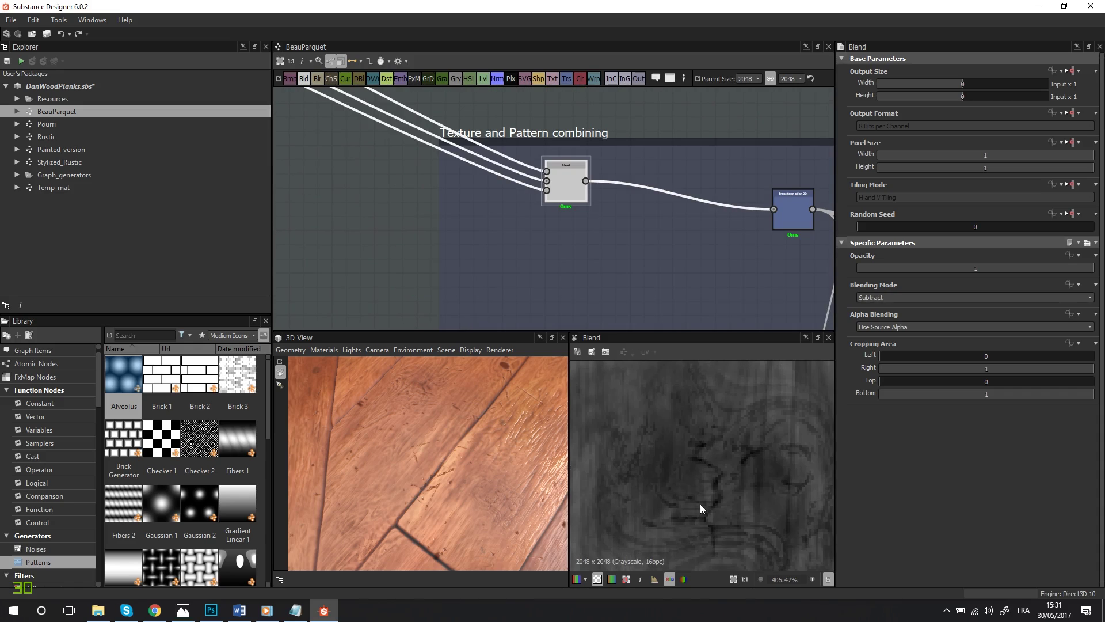
{"action": "scroll", "coordinate": [729, 473], "scroll_direction": "up", "scroll_amount": 1}
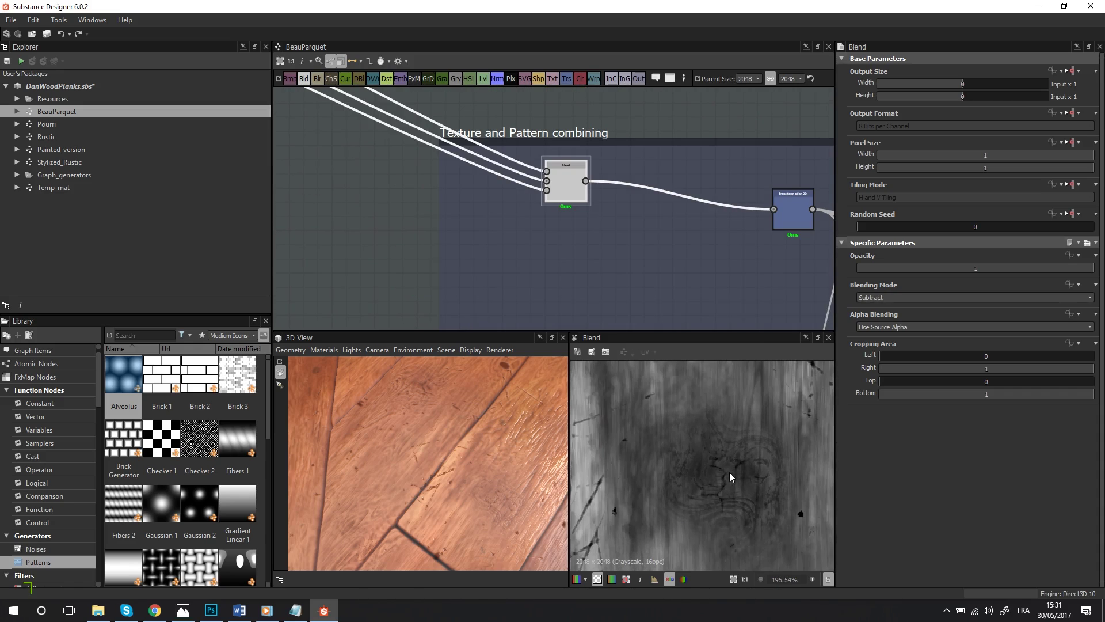
{"action": "scroll", "coordinate": [729, 475], "scroll_direction": "up", "scroll_amount": 2}
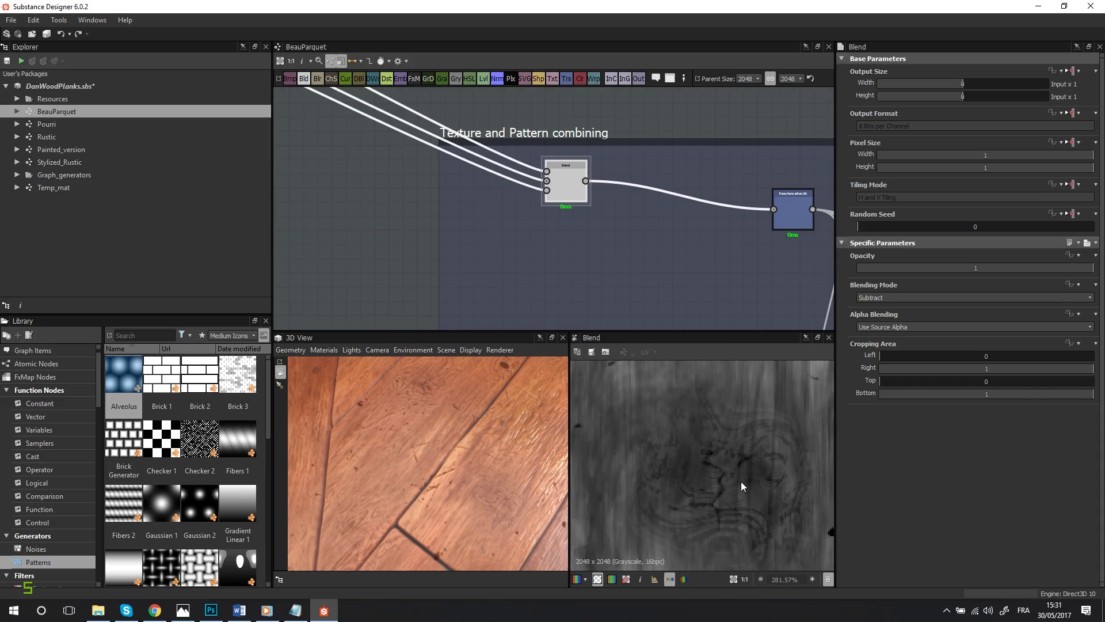
{"action": "scroll", "coordinate": [741, 478], "scroll_direction": "up", "scroll_amount": 2}
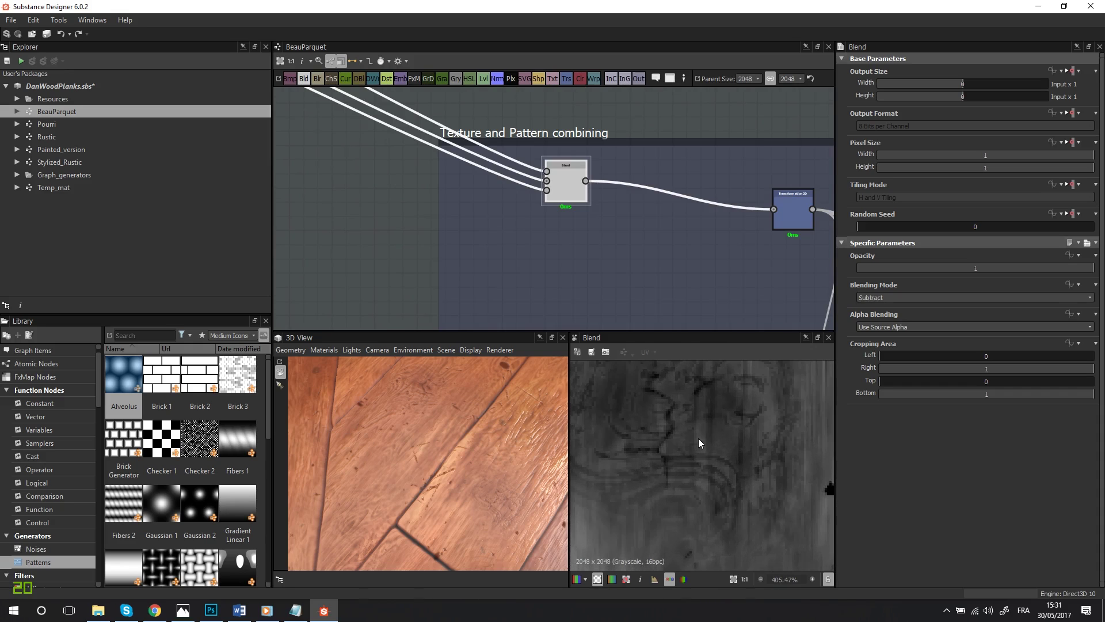
{"action": "scroll", "coordinate": [699, 437], "scroll_direction": "down", "scroll_amount": 6}
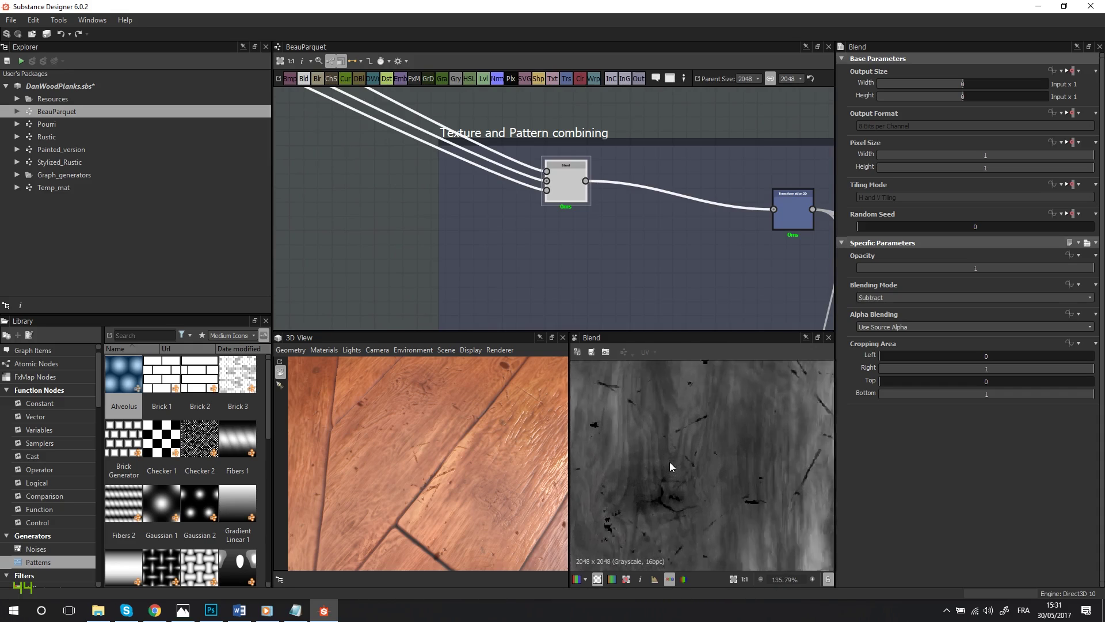
{"action": "scroll", "coordinate": [669, 462], "scroll_direction": "up", "scroll_amount": 3}
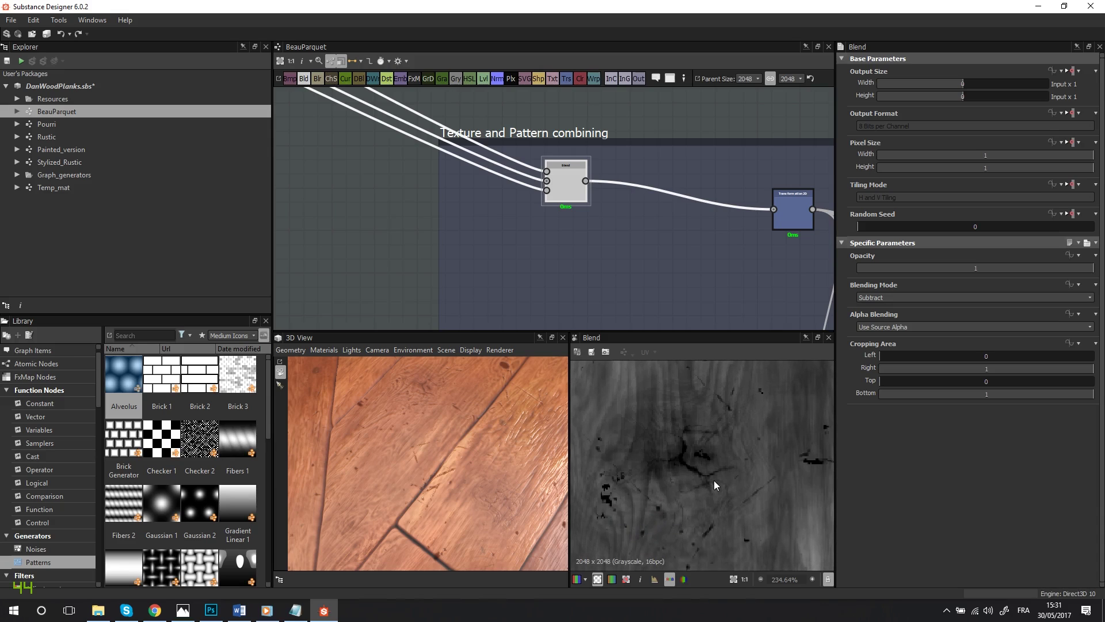
Step: Move the final Blur HQ Grayscale node in Scratches and dots slightly lower, previewing it and the frame's final Invert Grayscale
{"action": "scroll", "coordinate": [402, 107], "scroll_direction": "down", "scroll_amount": 5}
{"action": "middle_click_drag", "start_coordinate": [386, 98], "coordinate": [712, 298]}
{"action": "middle_click_drag", "start_coordinate": [374, 182], "coordinate": [605, 285]}
{"action": "scroll", "coordinate": [576, 267], "scroll_direction": "down", "scroll_amount": 5}
{"action": "middle_click_drag", "start_coordinate": [430, 149], "coordinate": [585, 254]}
{"action": "scroll", "coordinate": [513, 194], "scroll_direction": "up", "scroll_amount": 3}
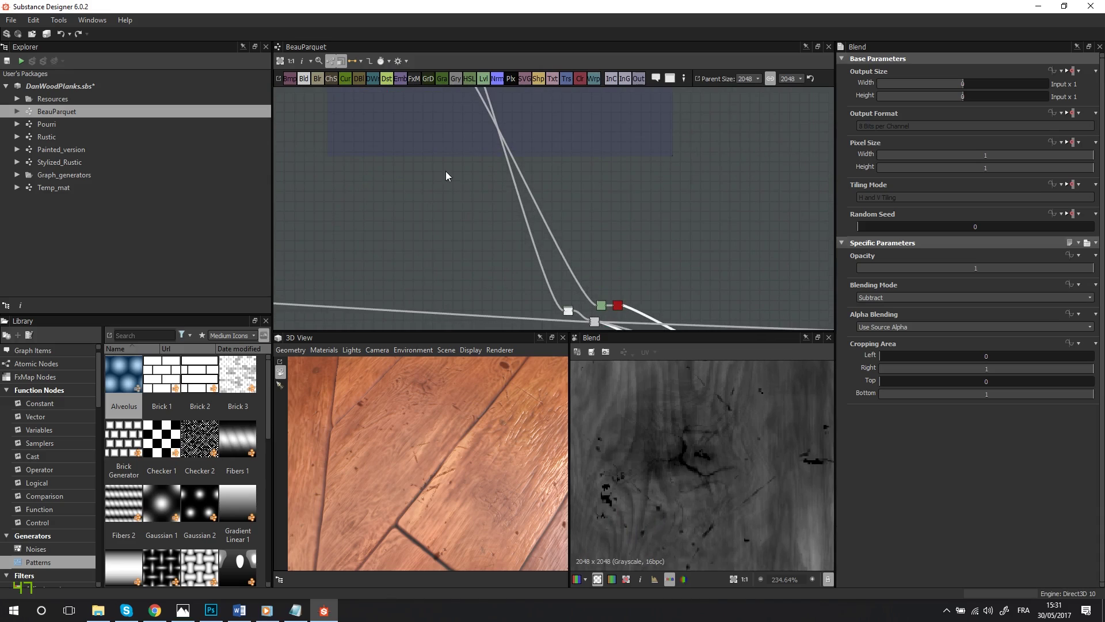
{"action": "middle_click_drag", "start_coordinate": [428, 128], "coordinate": [547, 290]}
{"action": "scroll", "coordinate": [535, 199], "scroll_direction": "up", "scroll_amount": 2}
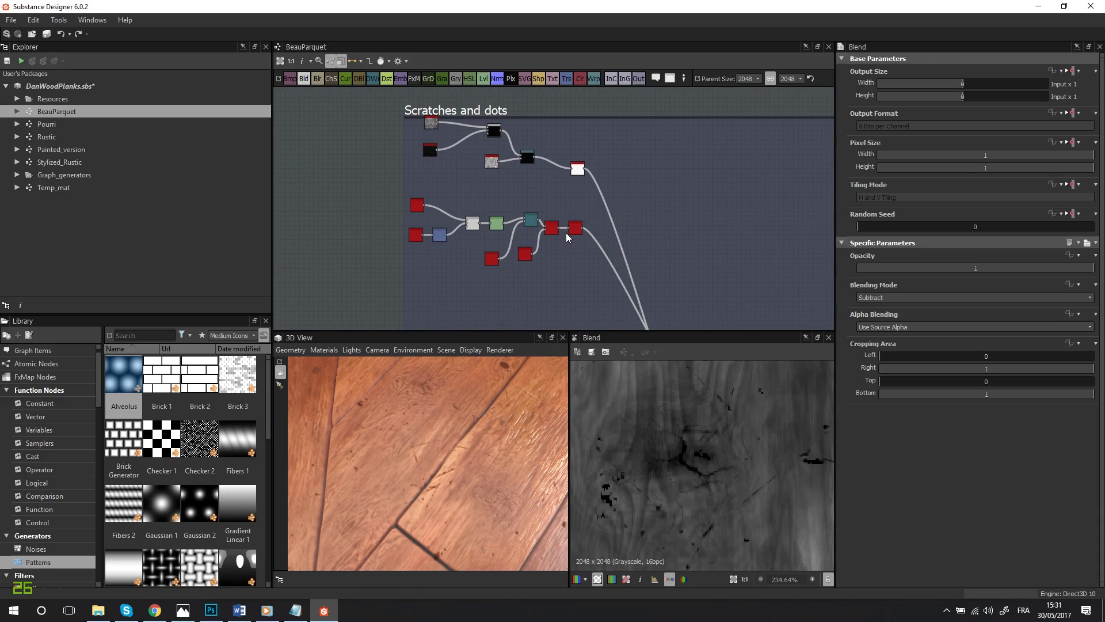
{"action": "left_click_drag", "start_coordinate": [581, 229], "coordinate": [587, 249]}
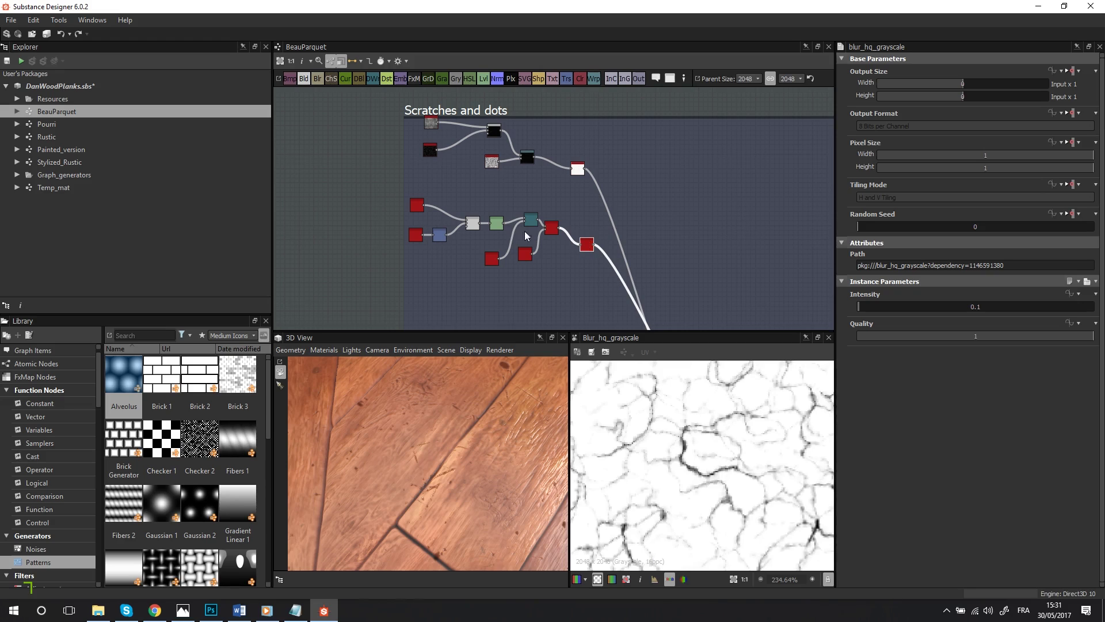
{"action": "left_click", "coordinate": [576, 168]}
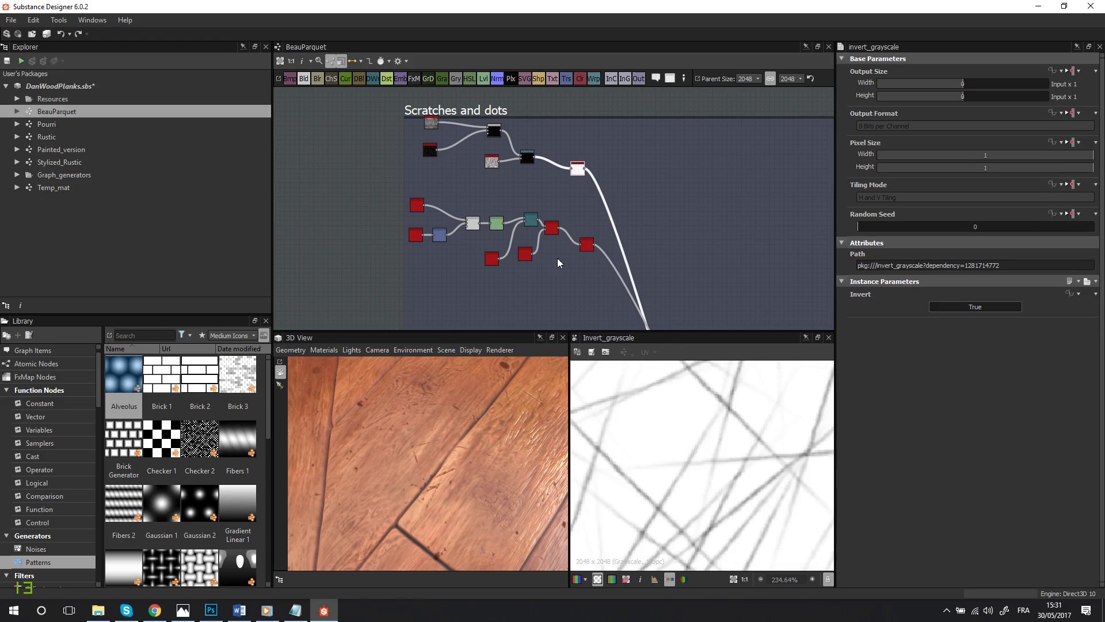
Step: Examine the crack pattern from the last Blur HQ Grayscale node in Scratches and dots up close
{"action": "middle_click_drag", "start_coordinate": [519, 242], "coordinate": [559, 220]}
{"action": "left_click", "coordinate": [633, 224]}
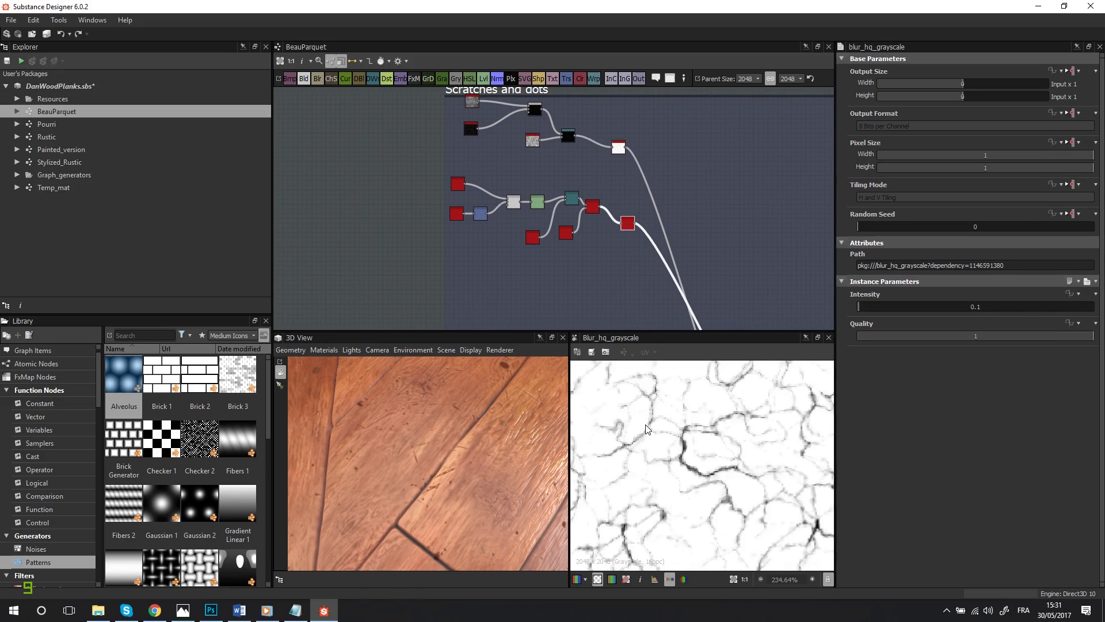
{"action": "scroll", "coordinate": [647, 429], "scroll_direction": "up", "scroll_amount": 3}
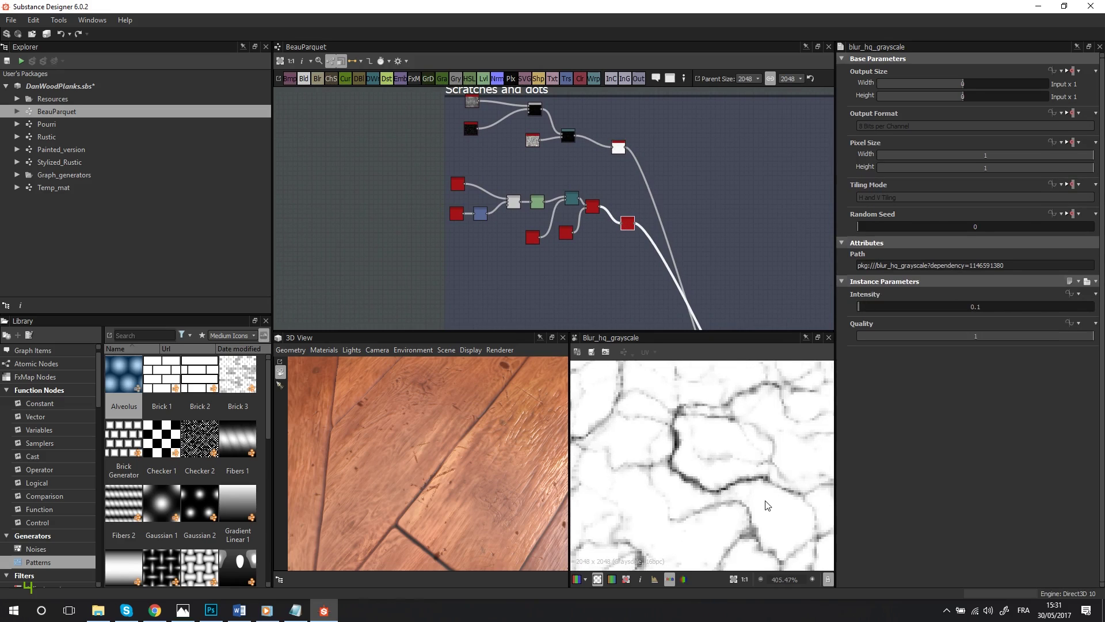
{"action": "scroll", "coordinate": [492, 210], "scroll_direction": "up", "scroll_amount": 3}
Step: Inspect the two Cells 3 nodes that start the crack chain and the Multiply Blend that combines them
{"action": "left_click", "coordinate": [436, 174]}
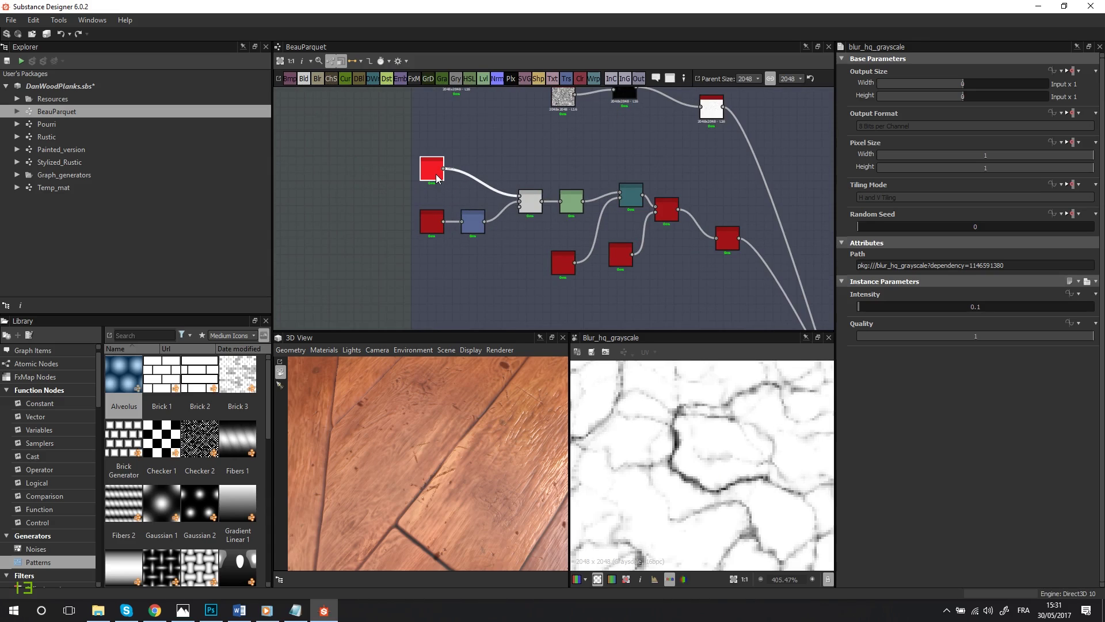
{"action": "scroll", "coordinate": [436, 175], "scroll_direction": "up", "scroll_amount": 2}
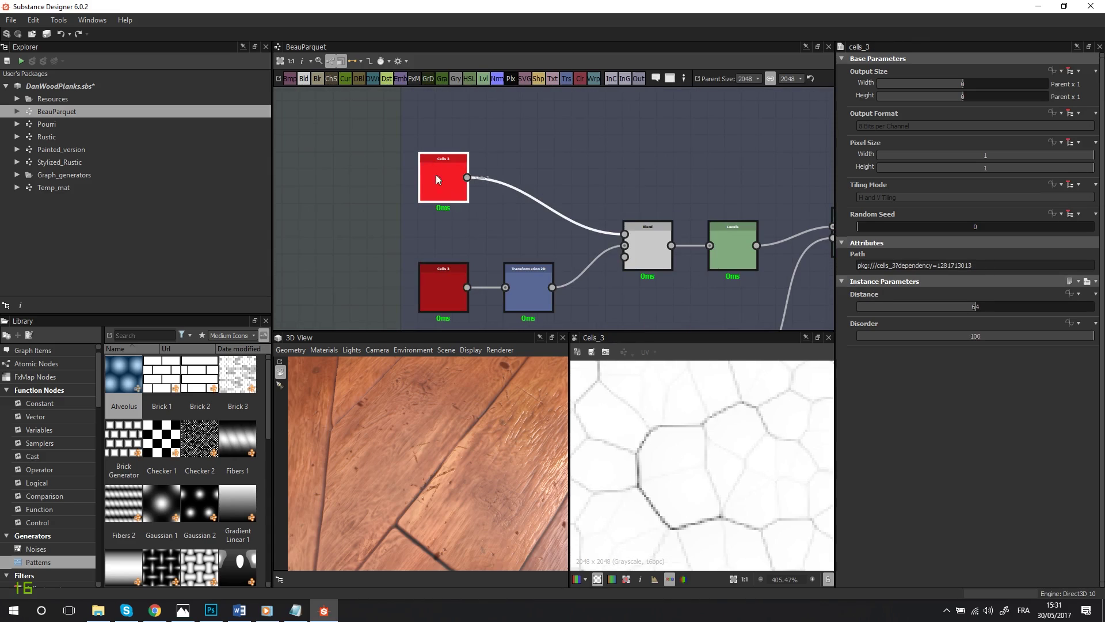
{"action": "left_click", "coordinate": [646, 254]}
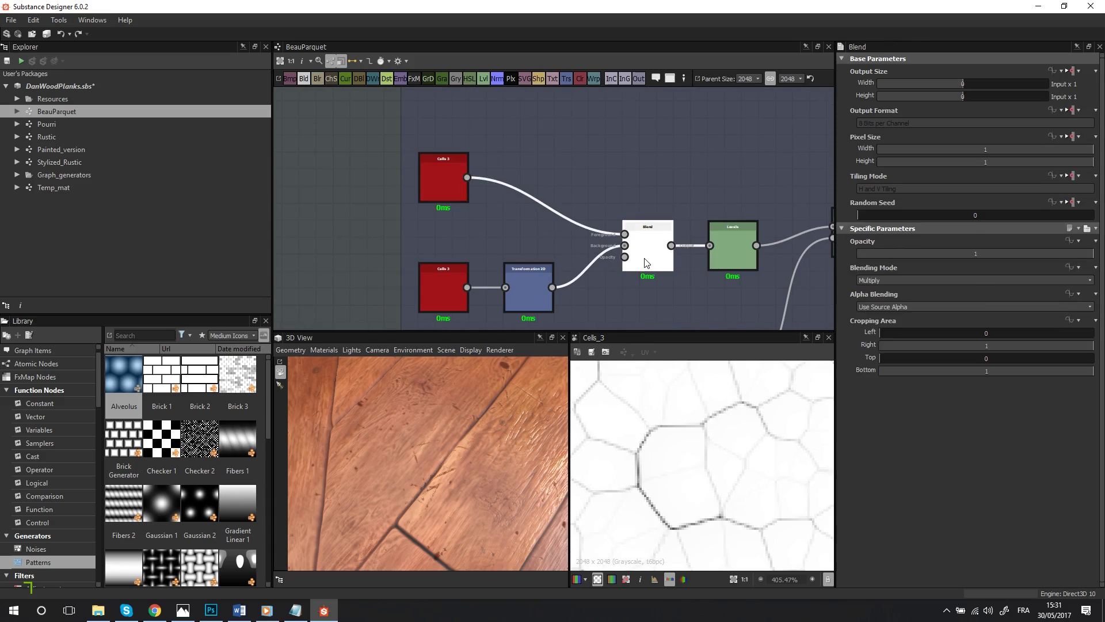
{"action": "middle_click_drag", "start_coordinate": [651, 278], "coordinate": [568, 225]}
{"action": "double_click", "coordinate": [361, 233]}
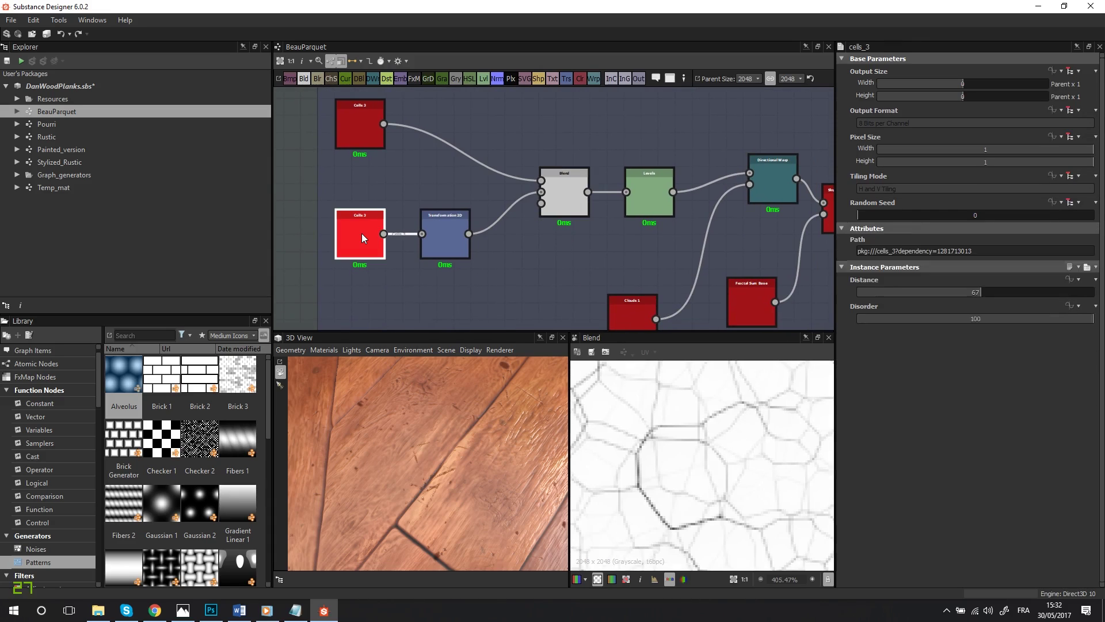
{"action": "double_click", "coordinate": [564, 199]}
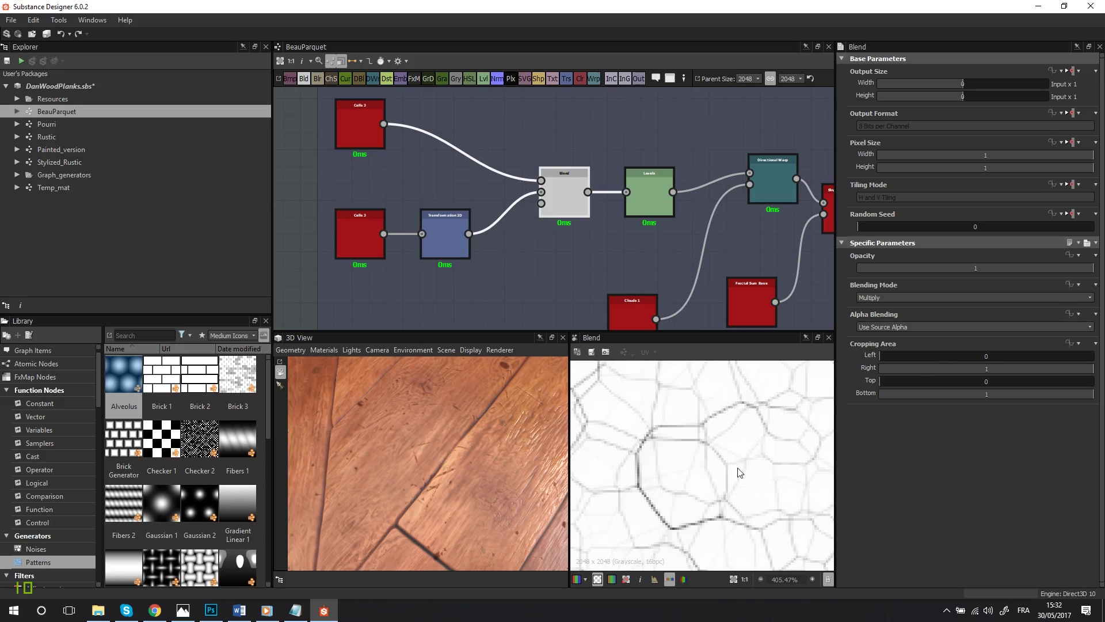
{"action": "scroll", "coordinate": [742, 472], "scroll_direction": "down", "scroll_amount": 2}
{"action": "scroll", "coordinate": [748, 478], "scroll_direction": "up", "scroll_amount": 4}
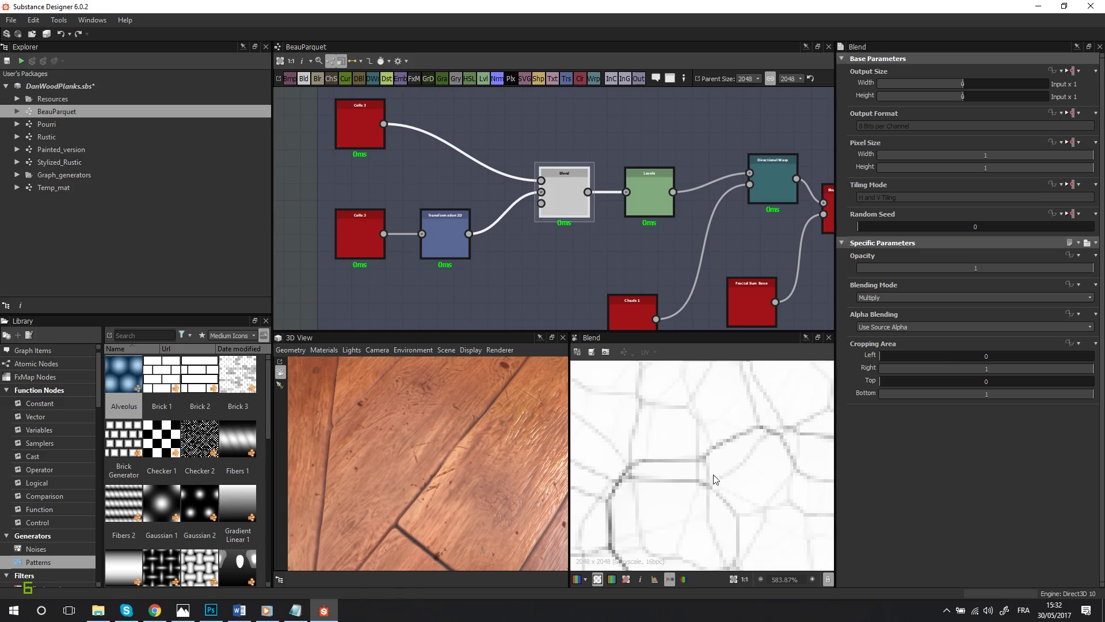
Step: Preview the Directional Warp and Slope Blur Grayscale nodes of the crack chain, moving the Directional Warp node slightly lower
{"action": "middle_click_drag", "start_coordinate": [736, 192], "coordinate": [464, 153]}
{"action": "left_click", "coordinate": [504, 151]}
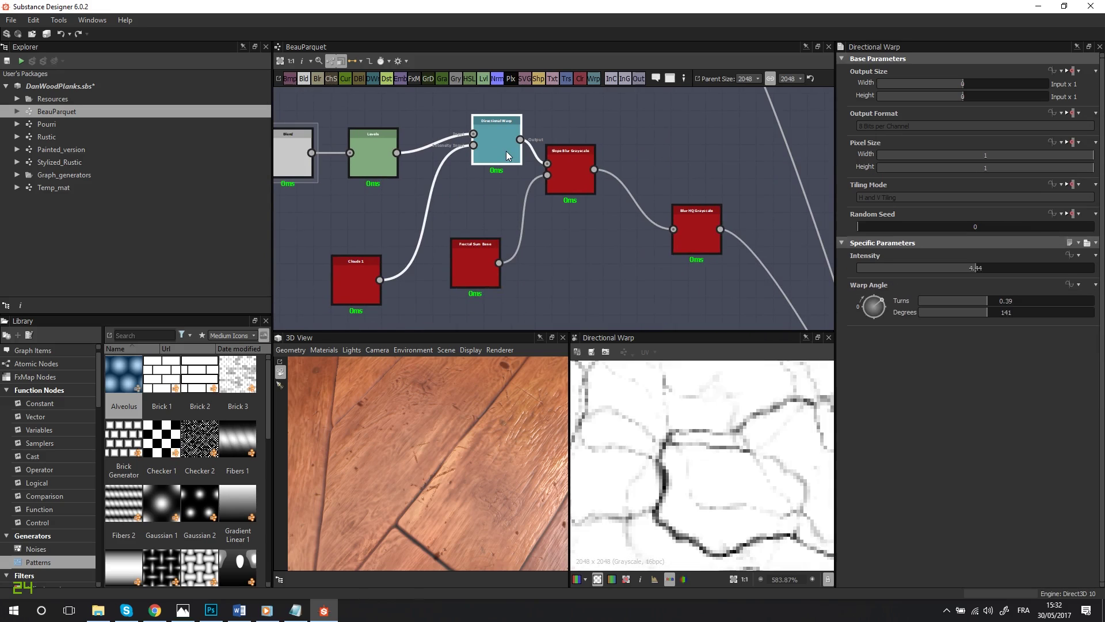
{"action": "scroll", "coordinate": [693, 467], "scroll_direction": "down", "scroll_amount": 3}
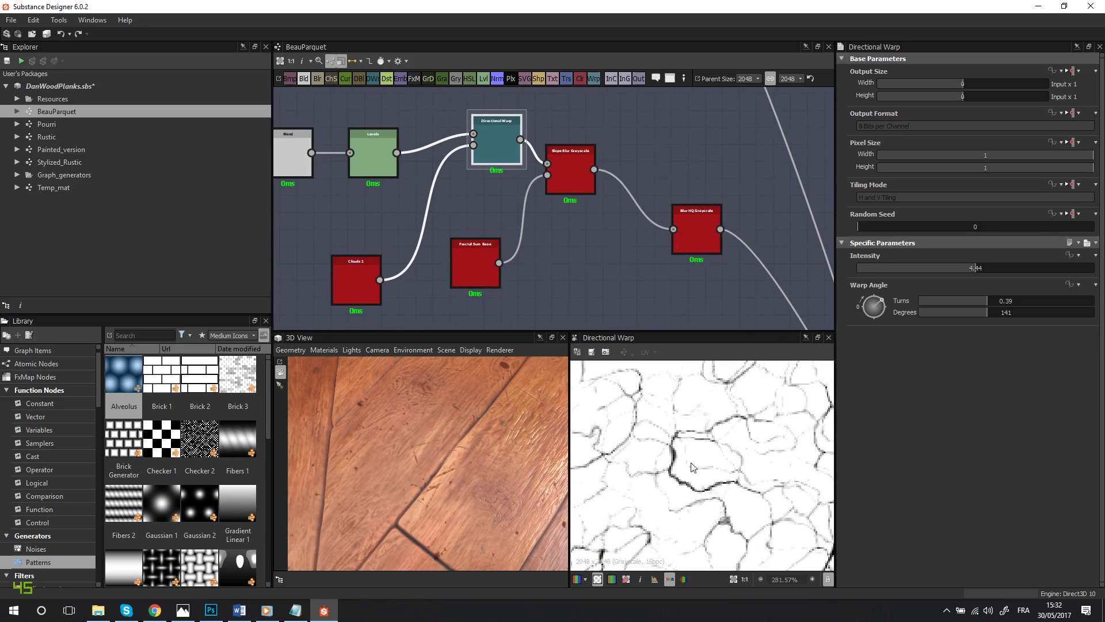
{"action": "left_click_drag", "start_coordinate": [502, 150], "coordinate": [494, 159]}
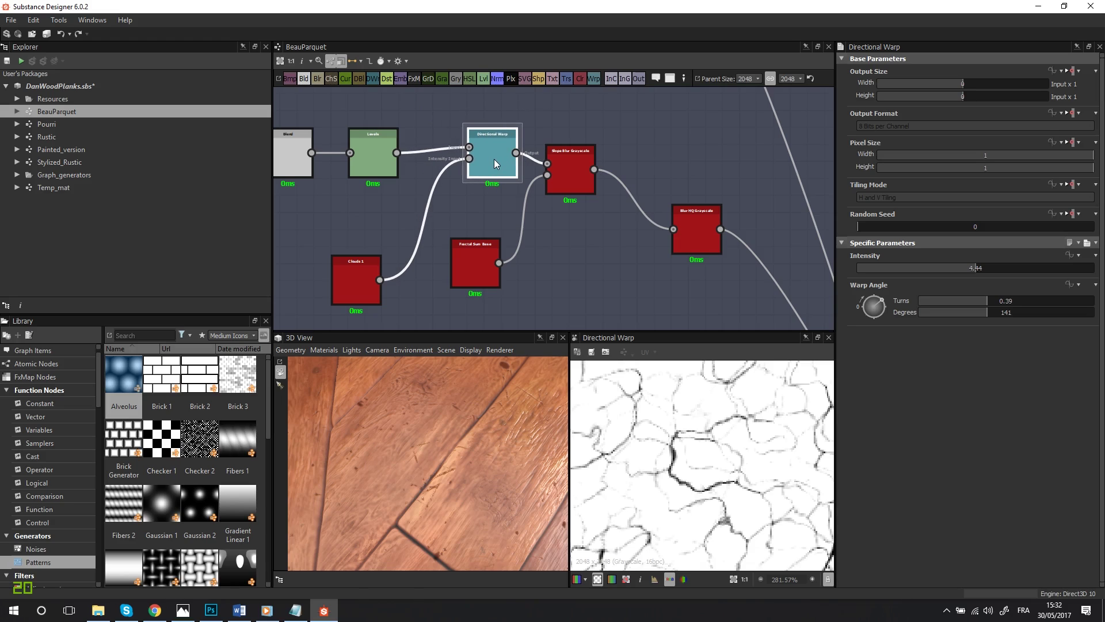
{"action": "left_click", "coordinate": [570, 176]}
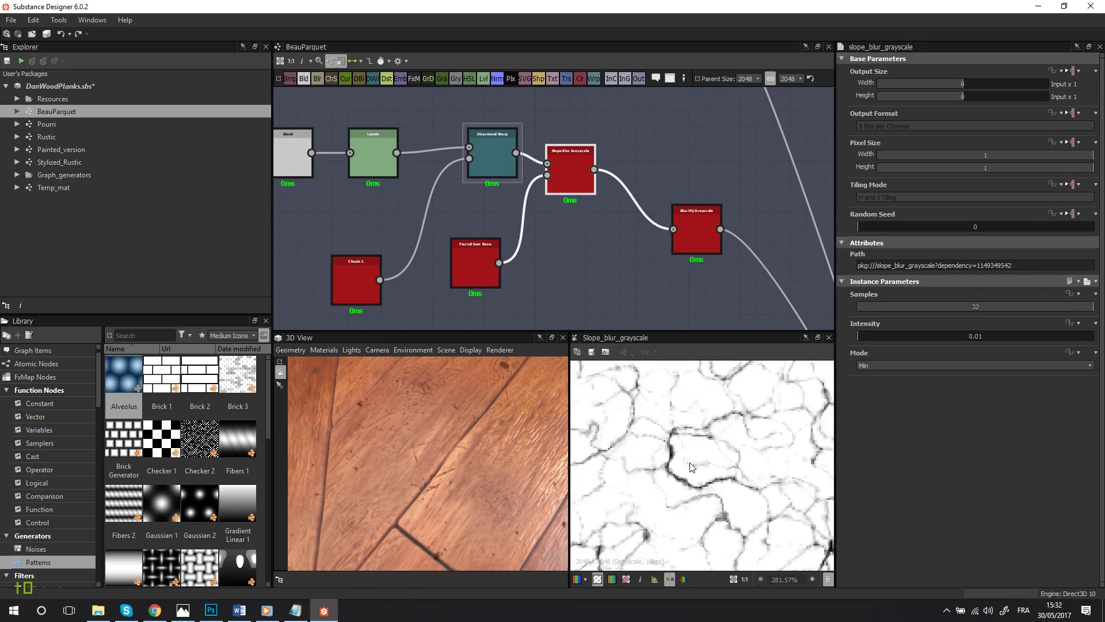
Step: Preview the Blur HQ Grayscale that follows the Slope Blur and inspect its softened cracks at higher magnification
{"action": "middle_click_drag", "start_coordinate": [689, 270], "coordinate": [502, 192]}
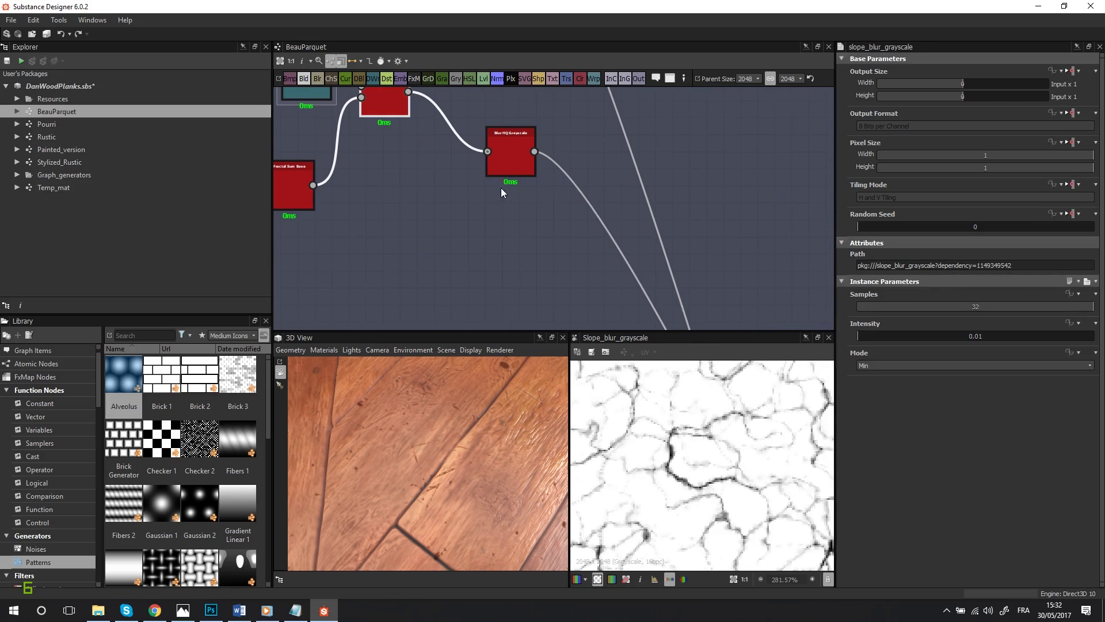
{"action": "left_click", "coordinate": [514, 161]}
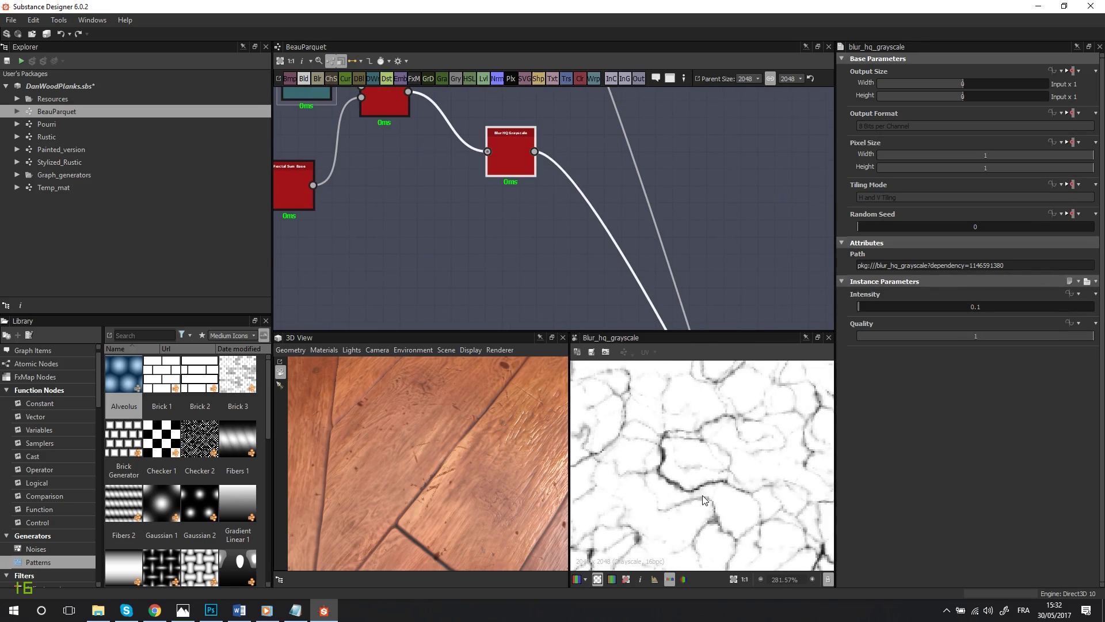
{"action": "scroll", "coordinate": [702, 495], "scroll_direction": "up", "scroll_amount": 3}
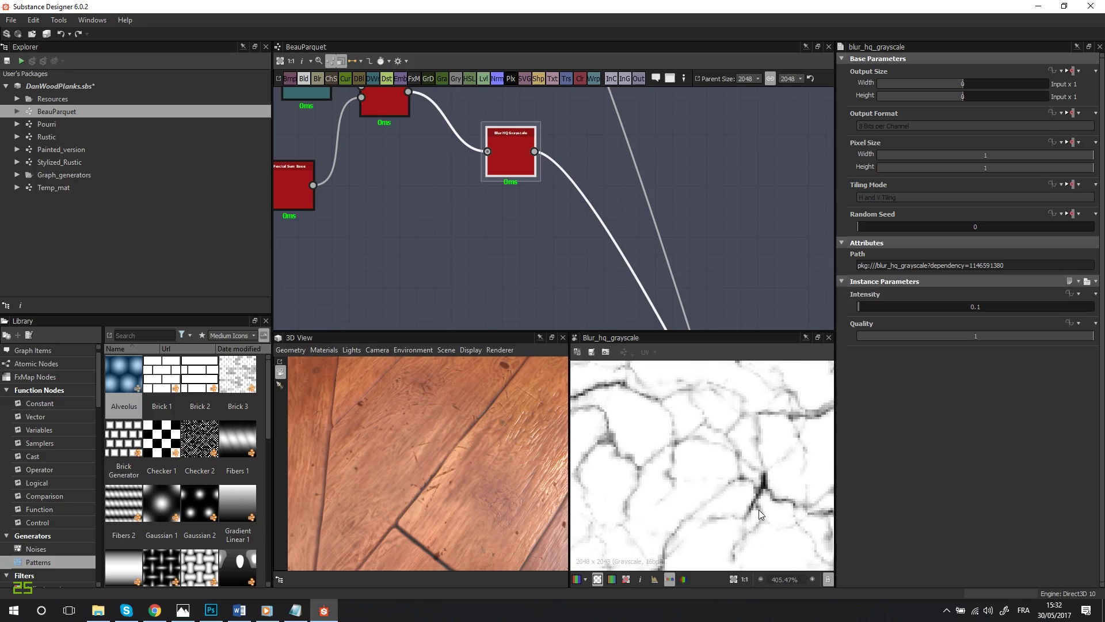
{"action": "scroll", "coordinate": [727, 282], "scroll_direction": "down", "scroll_amount": 4}
Step: Return to the upper chain of Scratches and dots and preview its final Invert Grayscale over a wider area
{"action": "middle_click_drag", "start_coordinate": [671, 236], "coordinate": [590, 171]}
{"action": "middle_click_drag", "start_coordinate": [649, 305], "coordinate": [628, 388]}
{"action": "scroll", "coordinate": [579, 216], "scroll_direction": "down", "scroll_amount": 3}
{"action": "scroll", "coordinate": [569, 204], "scroll_direction": "up", "scroll_amount": 5}
{"action": "middle_click_drag", "start_coordinate": [594, 258], "coordinate": [595, 190]}
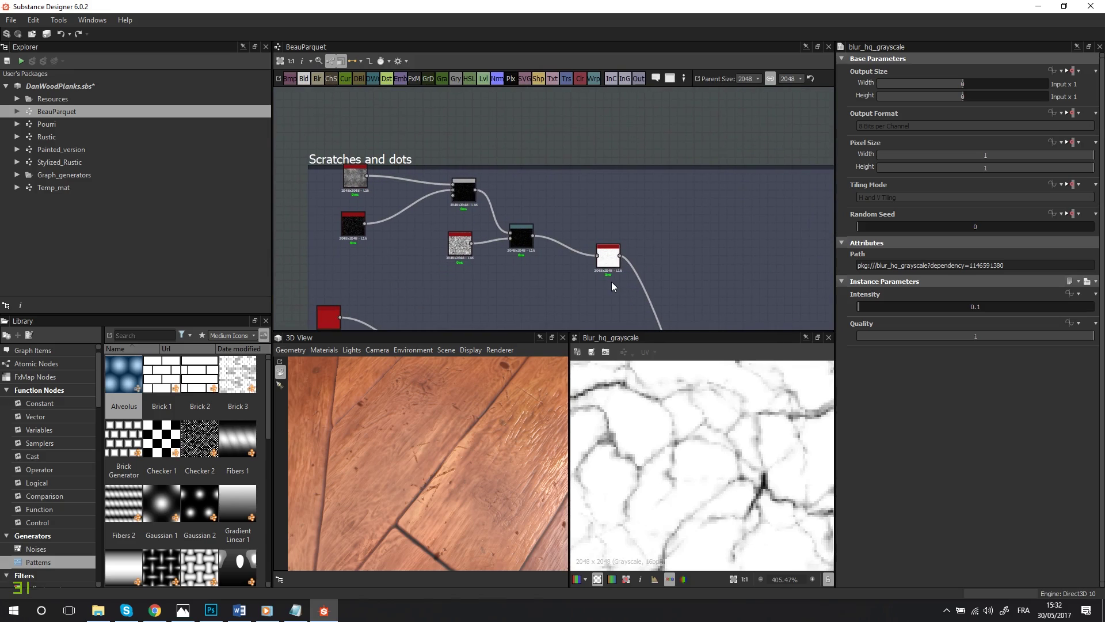
{"action": "left_click", "coordinate": [616, 264]}
{"action": "double_click", "coordinate": [616, 264]}
{"action": "scroll", "coordinate": [720, 423], "scroll_direction": "down", "scroll_amount": 9}
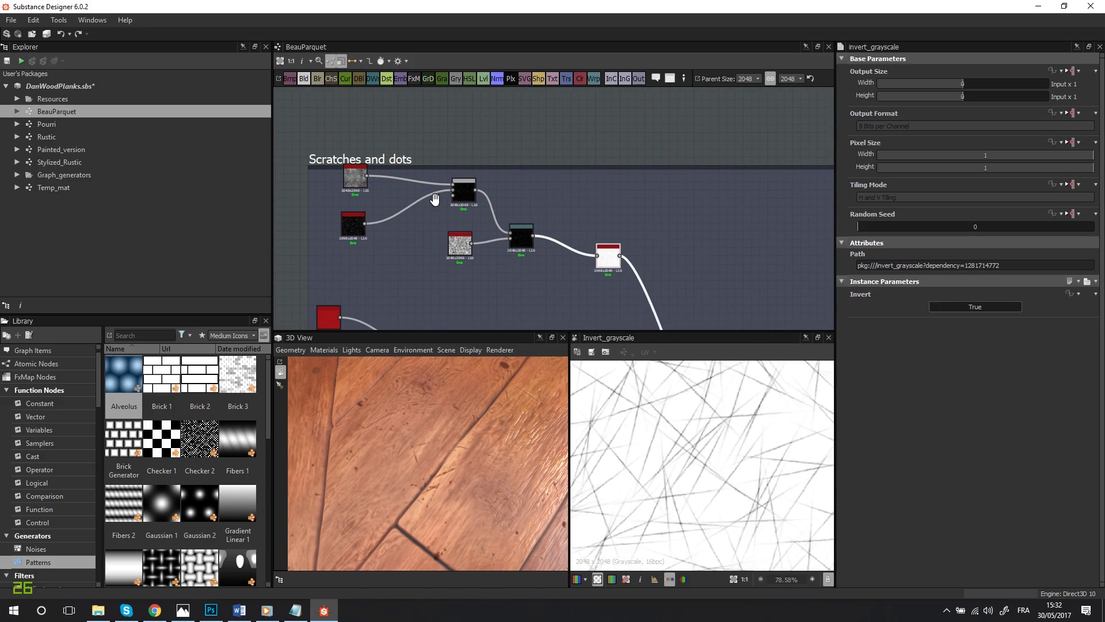
Step: Shift the Scratches 1 and Fractal Sum 1 nodes slightly right so they line up vertically, previewing each one
{"action": "middle_click_drag", "start_coordinate": [395, 215], "coordinate": [496, 215]}
{"action": "scroll", "coordinate": [496, 216], "scroll_direction": "up", "scroll_amount": 1}
{"action": "scroll", "coordinate": [495, 215], "scroll_direction": "up", "scroll_amount": 1}
{"action": "left_click_drag", "start_coordinate": [429, 240], "coordinate": [455, 234]}
{"action": "double_click", "coordinate": [454, 234]}
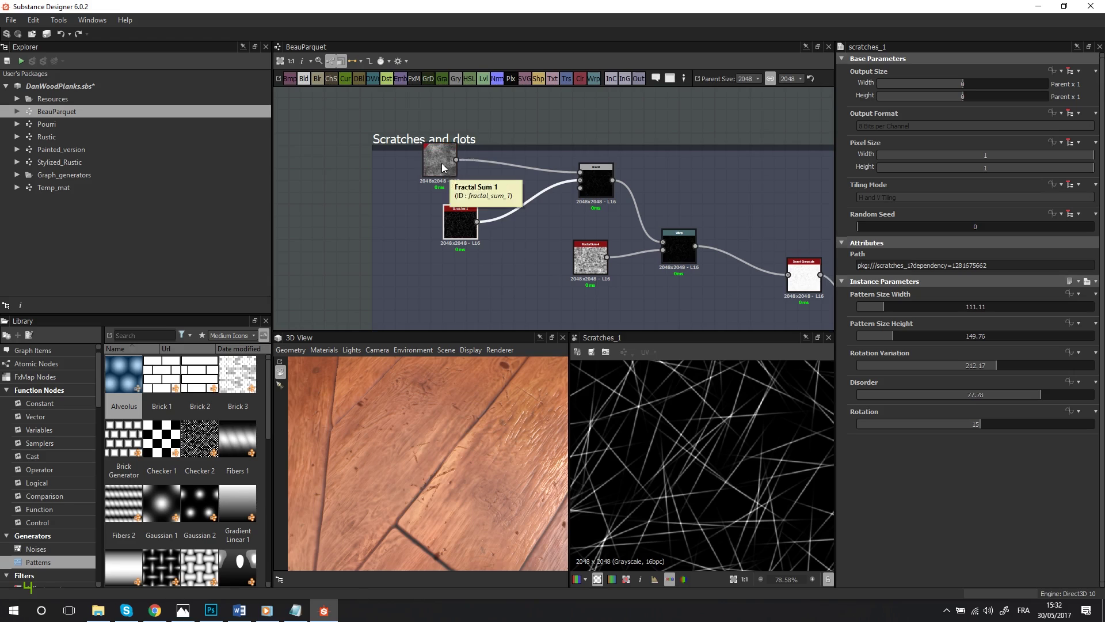
{"action": "left_click_drag", "start_coordinate": [441, 163], "coordinate": [457, 167]}
{"action": "double_click", "coordinate": [458, 170]}
Step: Examine the Multiply Blend of Scratches 1 and Fractal Sum 1 up close and compare it with the Fractal Sum 1 noise
{"action": "double_click", "coordinate": [596, 180]}
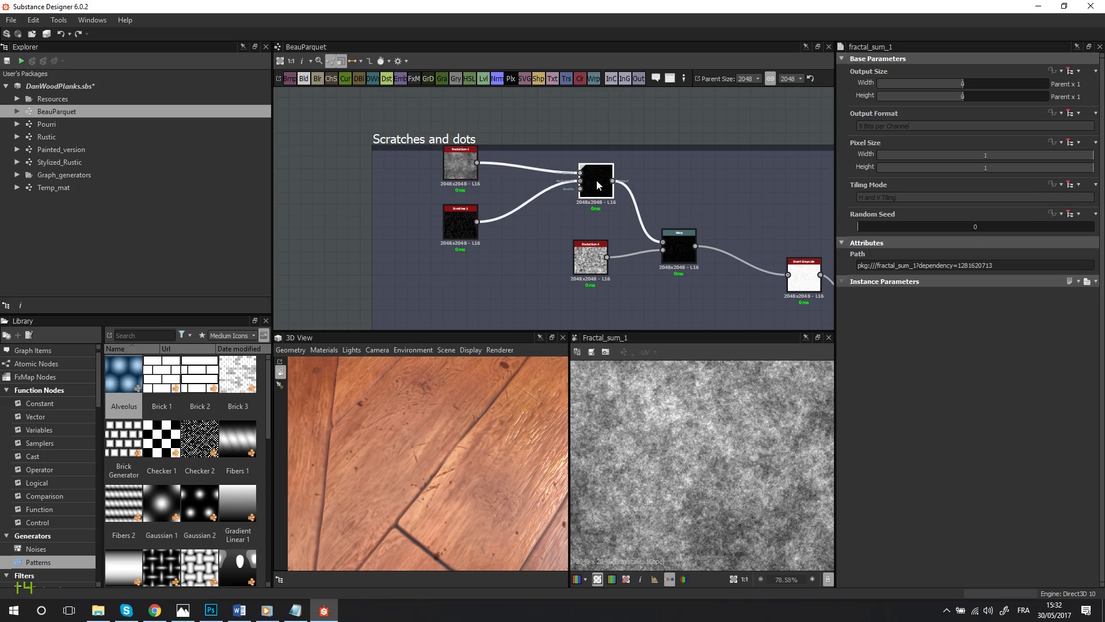
{"action": "scroll", "coordinate": [708, 429], "scroll_direction": "up", "scroll_amount": 10}
{"action": "scroll", "coordinate": [713, 455], "scroll_direction": "down", "scroll_amount": 3}
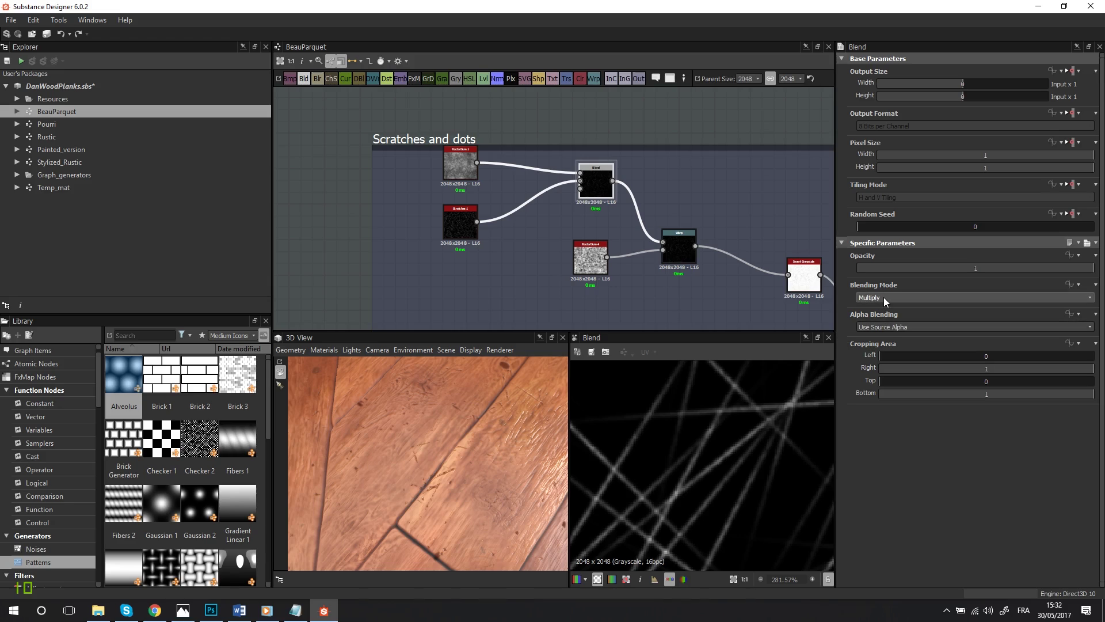
{"action": "double_click", "coordinate": [452, 160]}
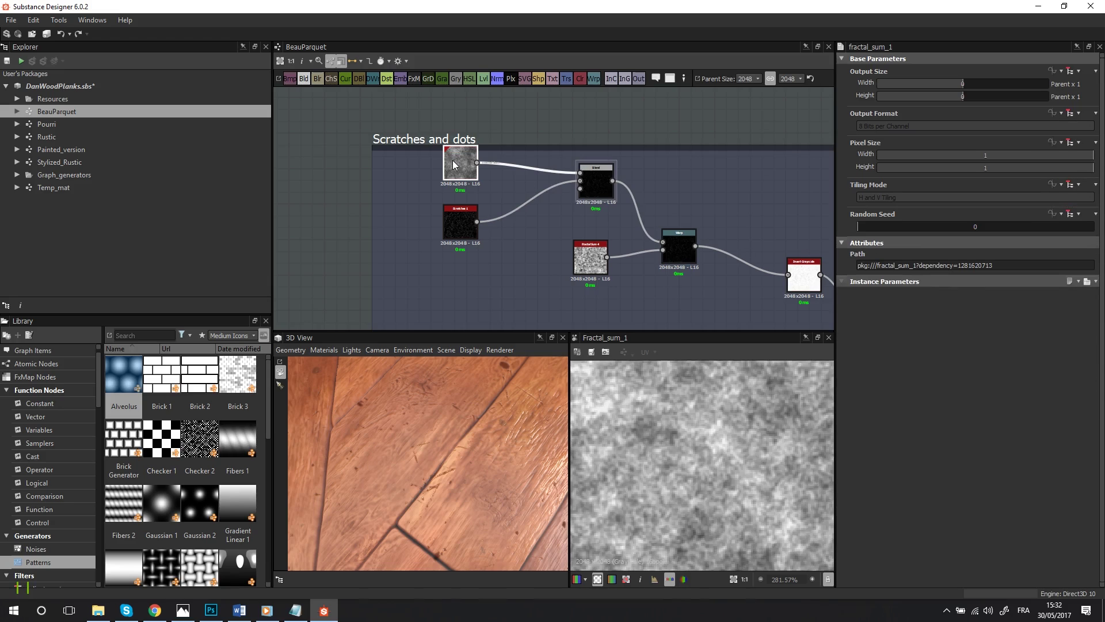
Step: Move the Scratches 1 and Fractal Sum 1 nodes lower, fully inside the Scratches and dots frame
{"action": "left_click_drag", "start_coordinate": [460, 221], "coordinate": [466, 240]}
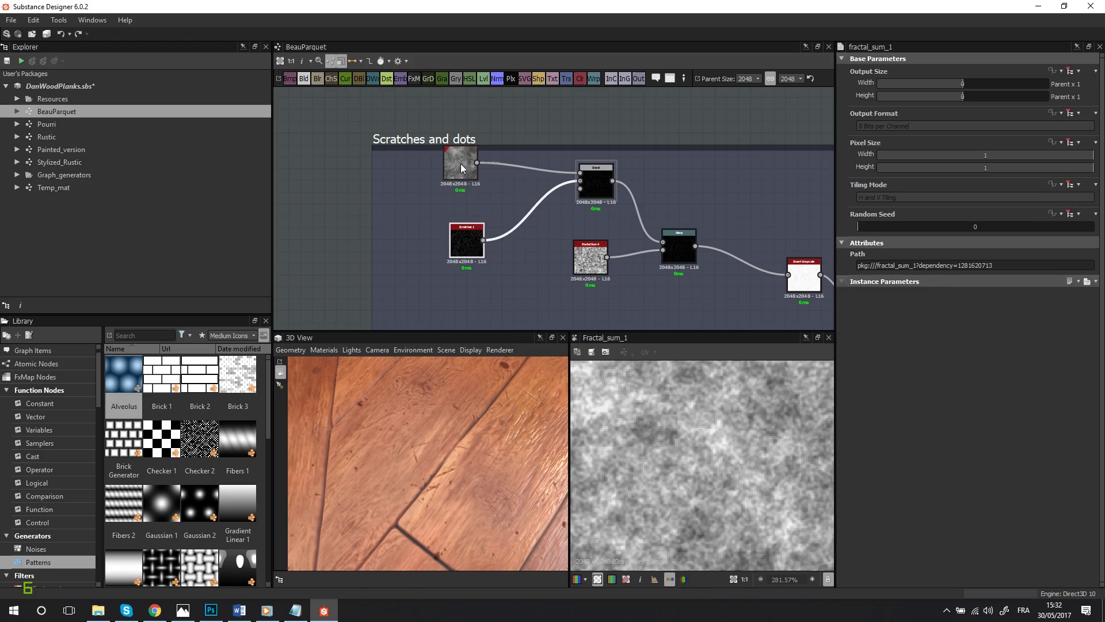
{"action": "left_click_drag", "start_coordinate": [460, 162], "coordinate": [471, 184]}
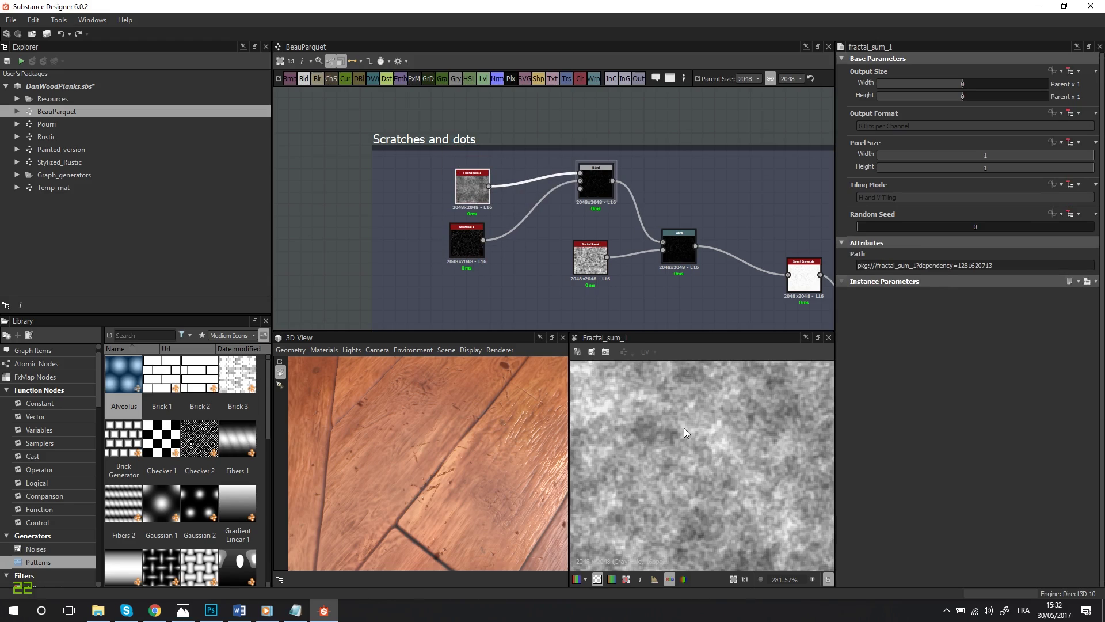
{"action": "scroll", "coordinate": [723, 429], "scroll_direction": "down", "scroll_amount": 2}
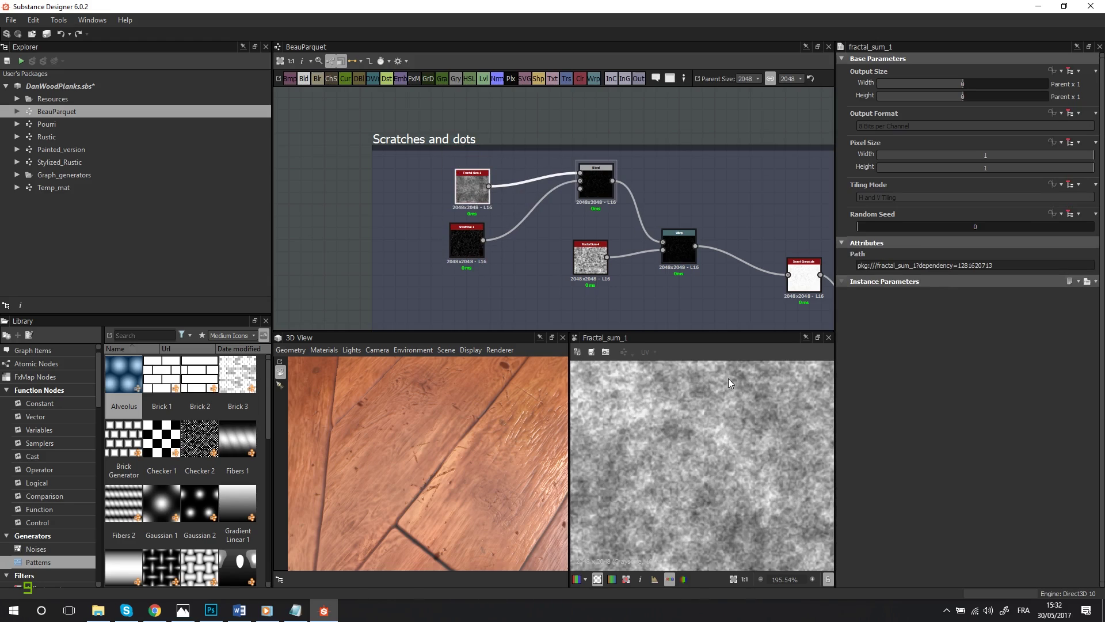
Step: Compare the Warp node's distorted scratches with the output of the Invert Grayscale that follows it
{"action": "middle_click_drag", "start_coordinate": [689, 252], "coordinate": [468, 147]}
{"action": "left_click", "coordinate": [468, 150]}
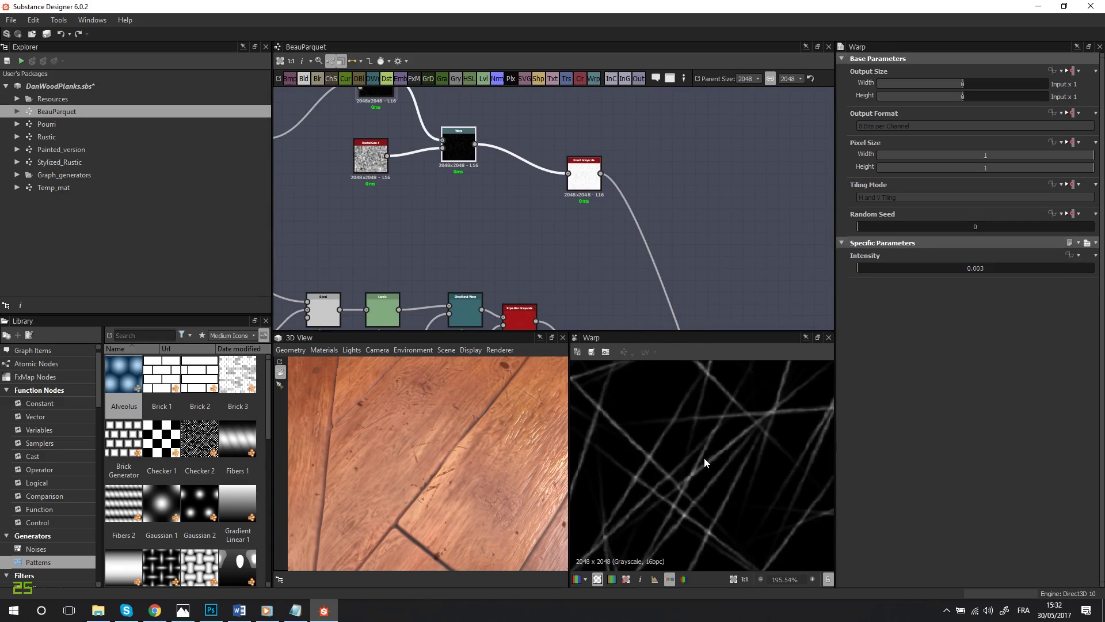
{"action": "scroll", "coordinate": [696, 464], "scroll_direction": "up", "scroll_amount": 3}
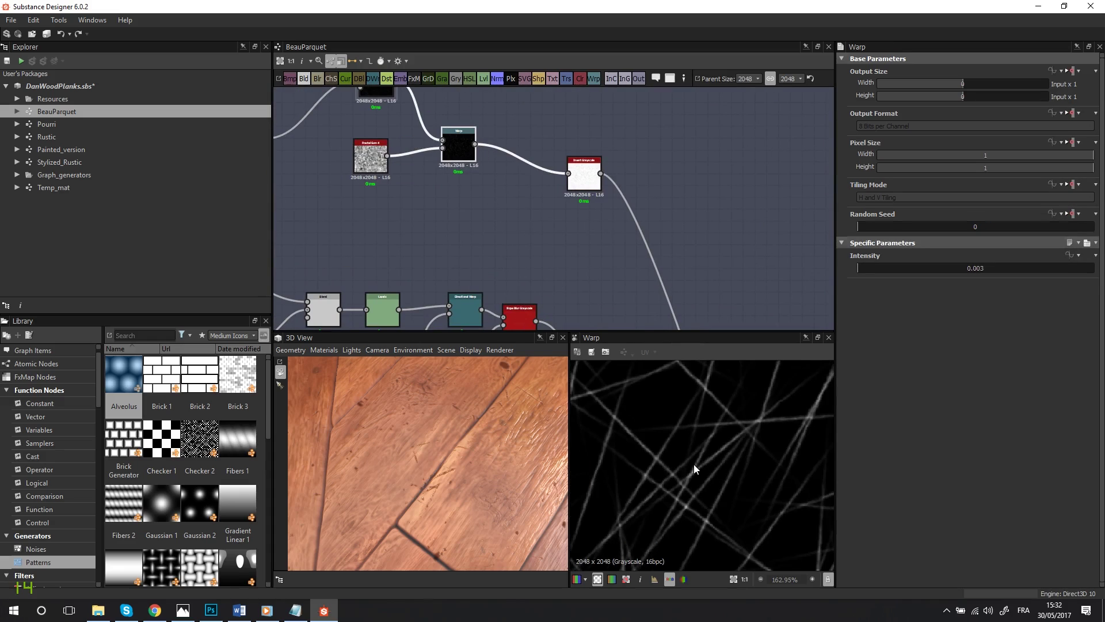
{"action": "left_click", "coordinate": [595, 182]}
{"action": "scroll", "coordinate": [718, 429], "scroll_direction": "down", "scroll_amount": 3}
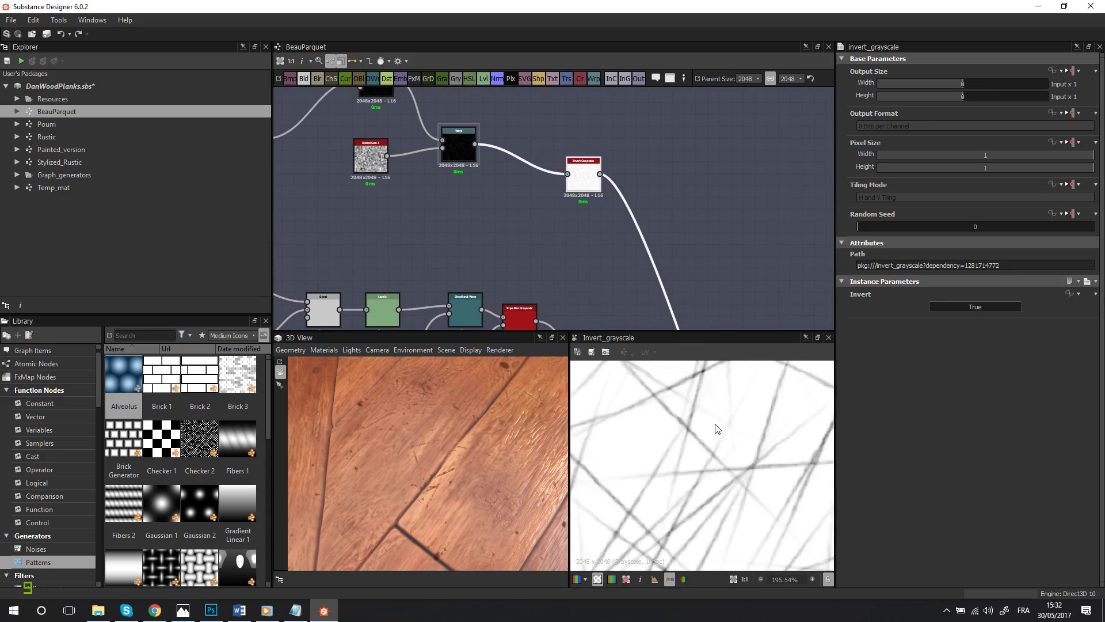
{"action": "scroll", "coordinate": [662, 193], "scroll_direction": "down", "scroll_amount": 6}
Step: Follow the Scratches and dots output down to the Min (Darken) Blend and preview the combined wood texture
{"action": "middle_click_drag", "start_coordinate": [662, 193], "coordinate": [474, 90]}
{"action": "middle_click_drag", "start_coordinate": [539, 180], "coordinate": [526, 93]}
{"action": "middle_click_drag", "start_coordinate": [551, 285], "coordinate": [551, 163]}
{"action": "scroll", "coordinate": [544, 212], "scroll_direction": "up", "scroll_amount": 3}
{"action": "scroll", "coordinate": [543, 215], "scroll_direction": "up", "scroll_amount": 2}
{"action": "left_click", "coordinate": [537, 210]}
{"action": "scroll", "coordinate": [604, 217], "scroll_direction": "up", "scroll_amount": 2}
{"action": "left_click", "coordinate": [598, 213]}
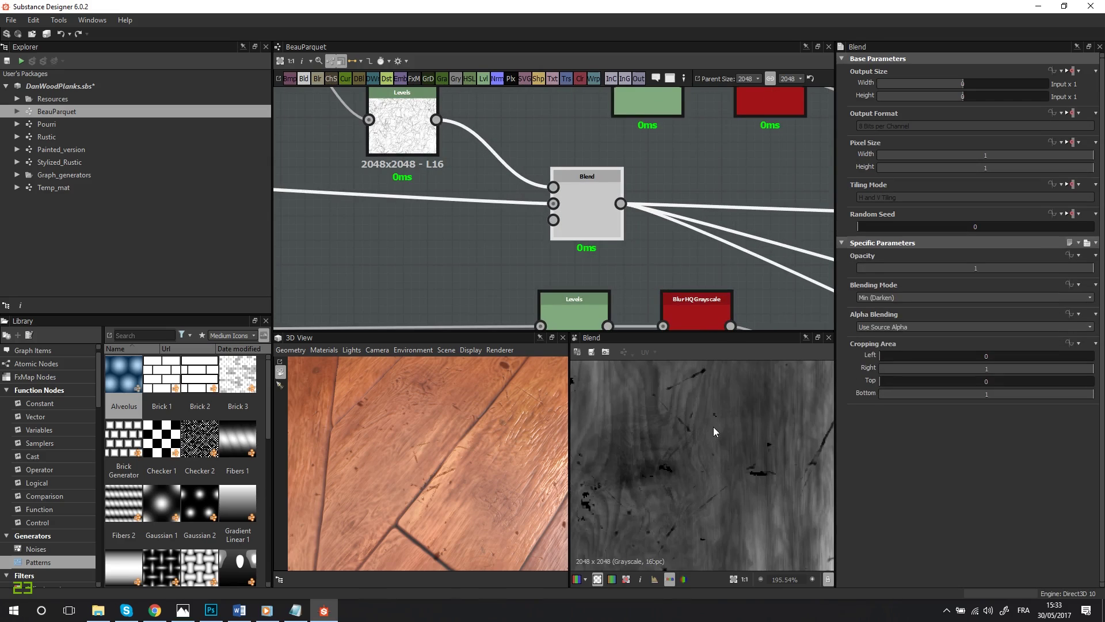
Step: Inspect the Min (Darken) Blend's foreground input and the Levels node that feeds it
{"action": "left_click", "coordinate": [553, 188]}
{"action": "left_click", "coordinate": [582, 206]}
{"action": "double_click", "coordinate": [431, 141]}
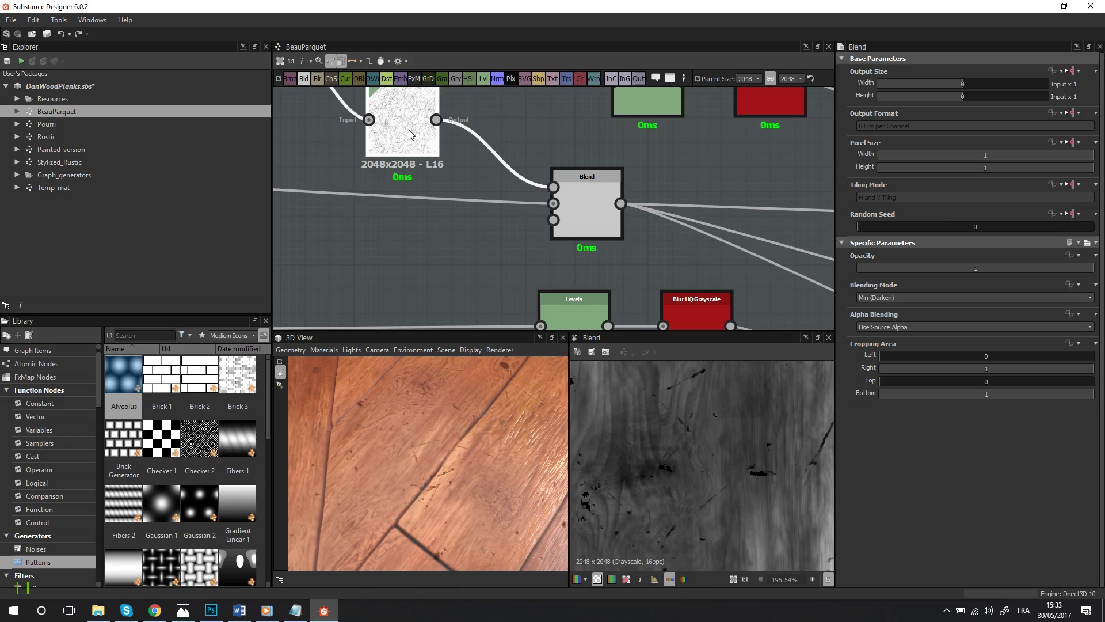
Step: Try the Min (Darken) Blend at 0.28 opacity and return its opacity to 1
{"action": "double_click", "coordinate": [579, 208]}
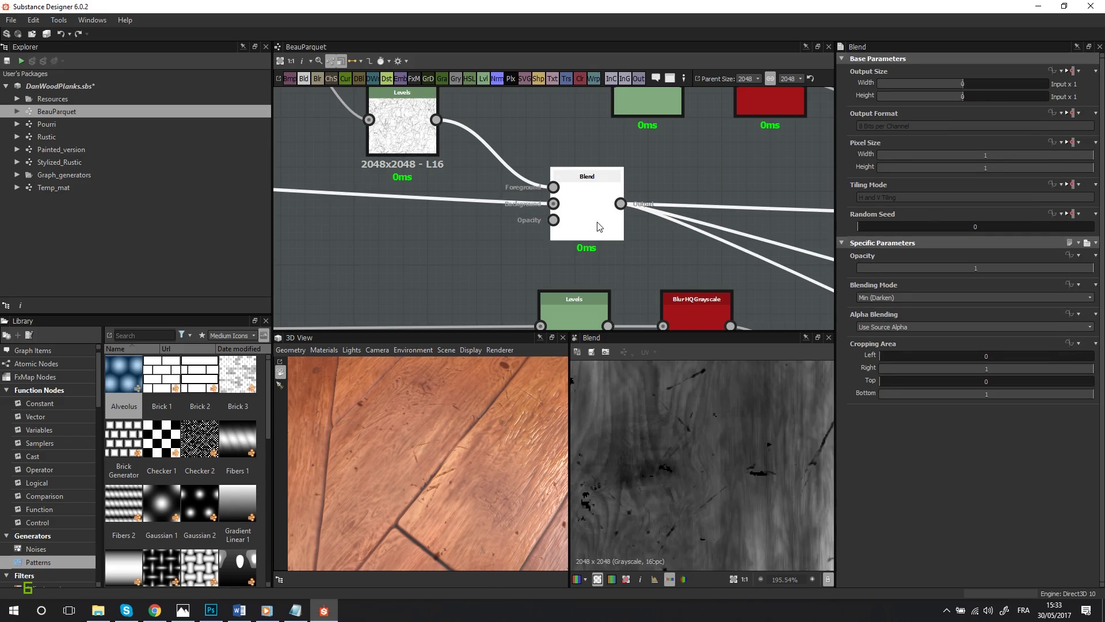
{"action": "left_click", "coordinate": [923, 268]}
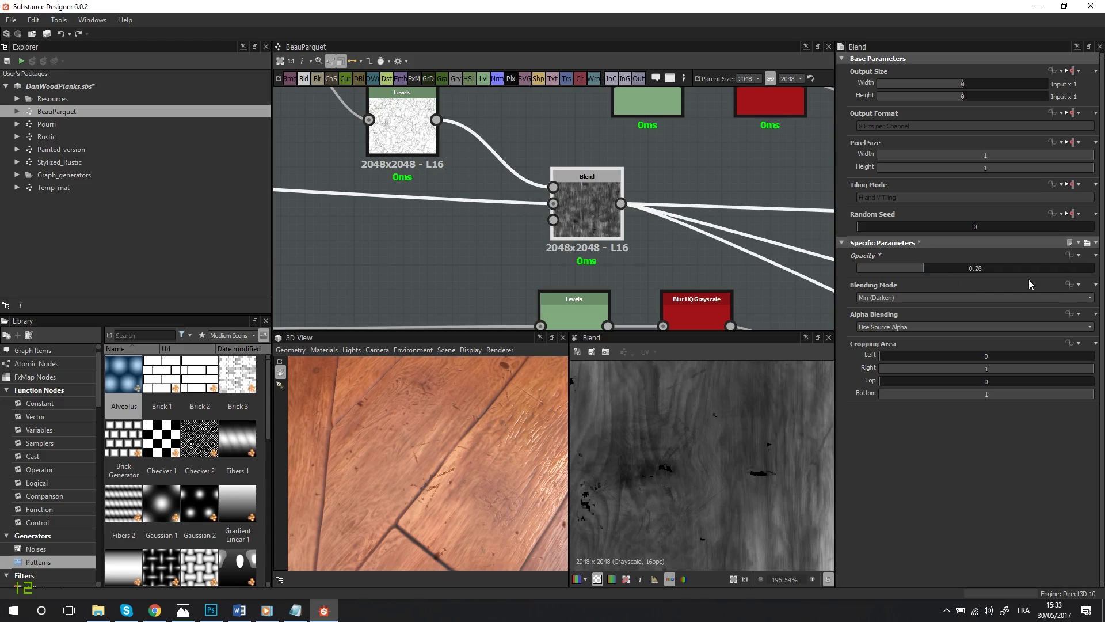
{"action": "left_click_drag", "start_coordinate": [1078, 269], "coordinate": [1103, 270]}
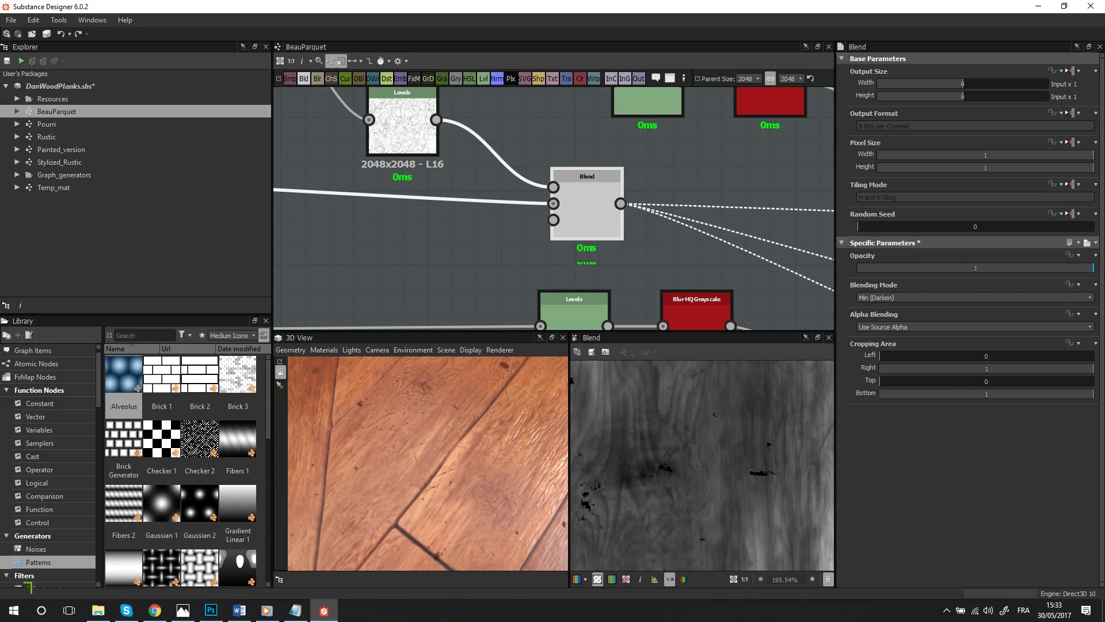
Step: Examine the planks and the overall parquet layout of the material in the 3D view
{"action": "scroll", "coordinate": [617, 185], "scroll_direction": "down", "scroll_amount": 5}
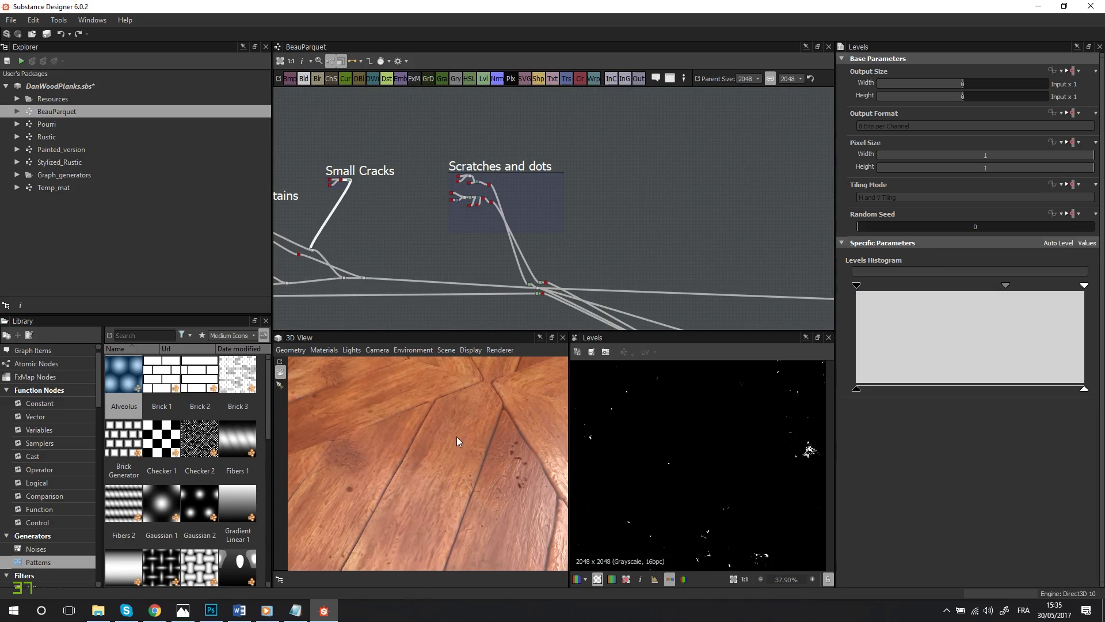
{"action": "left_click_drag", "start_coordinate": [457, 436], "coordinate": [478, 479]}
{"action": "scroll", "coordinate": [480, 468], "scroll_direction": "up", "scroll_amount": 2}
{"action": "scroll", "coordinate": [502, 471], "scroll_direction": "up", "scroll_amount": 3}
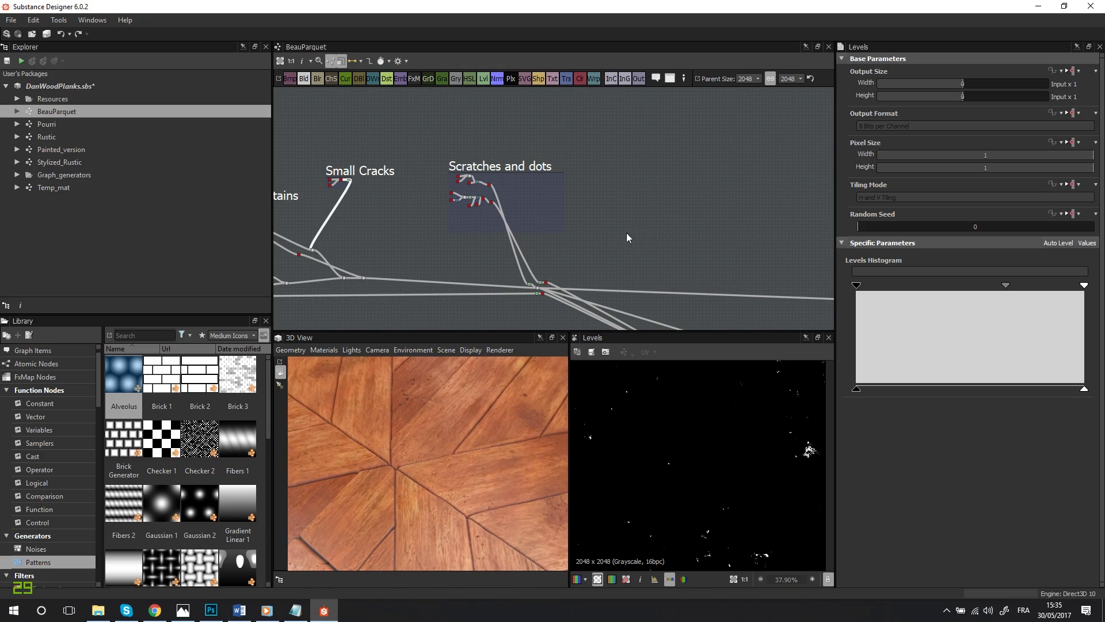
Step: Follow the graph to the end of the Colors group and preview the final HSL node before the output
{"action": "scroll", "coordinate": [597, 253], "scroll_direction": "down", "scroll_amount": 1}
{"action": "middle_click_drag", "start_coordinate": [597, 253], "coordinate": [537, 155]}
{"action": "middle_click_drag", "start_coordinate": [556, 214], "coordinate": [397, 142]}
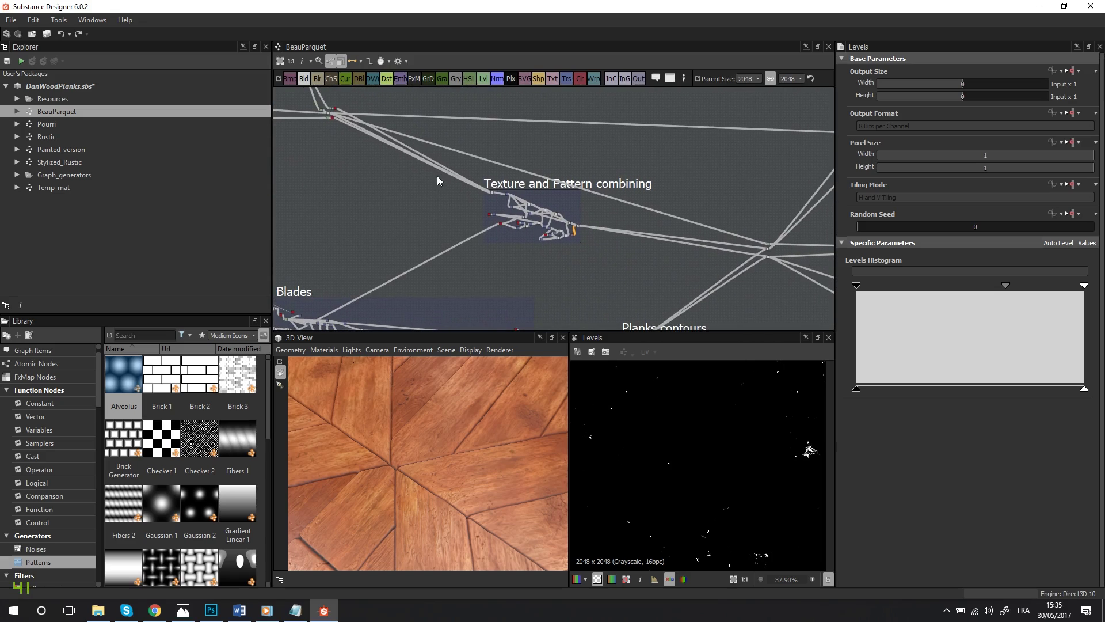
{"action": "middle_click_drag", "start_coordinate": [823, 193], "coordinate": [537, 223]}
{"action": "middle_click_drag", "start_coordinate": [623, 202], "coordinate": [586, 226]}
{"action": "scroll", "coordinate": [613, 219], "scroll_direction": "up", "scroll_amount": 3}
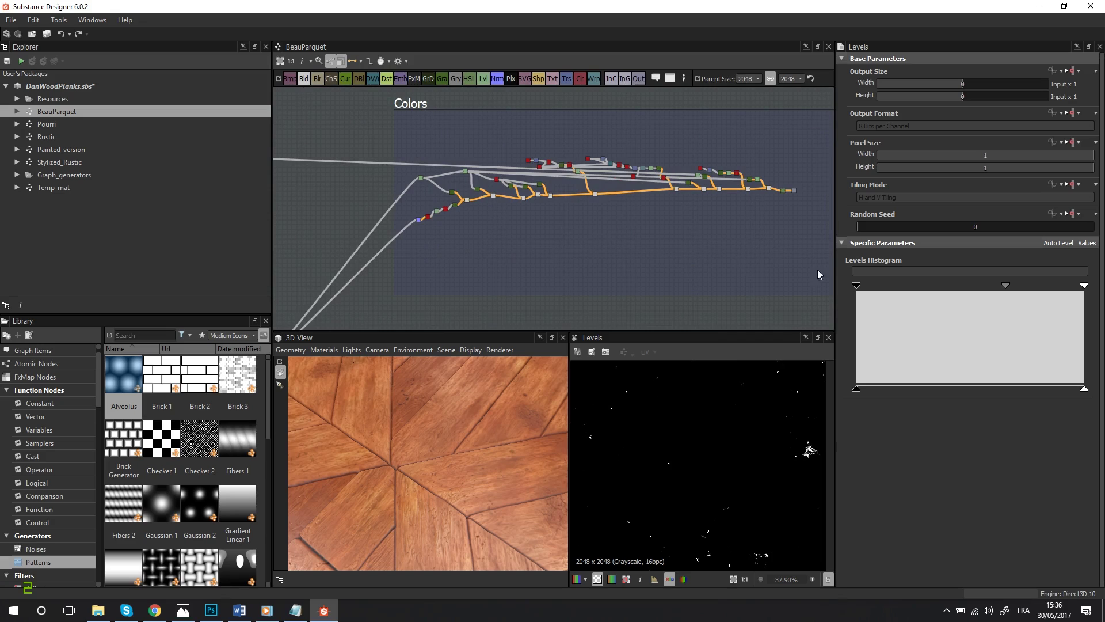
{"action": "scroll", "coordinate": [719, 220], "scroll_direction": "up", "scroll_amount": 3}
{"action": "scroll", "coordinate": [701, 224], "scroll_direction": "up", "scroll_amount": 3}
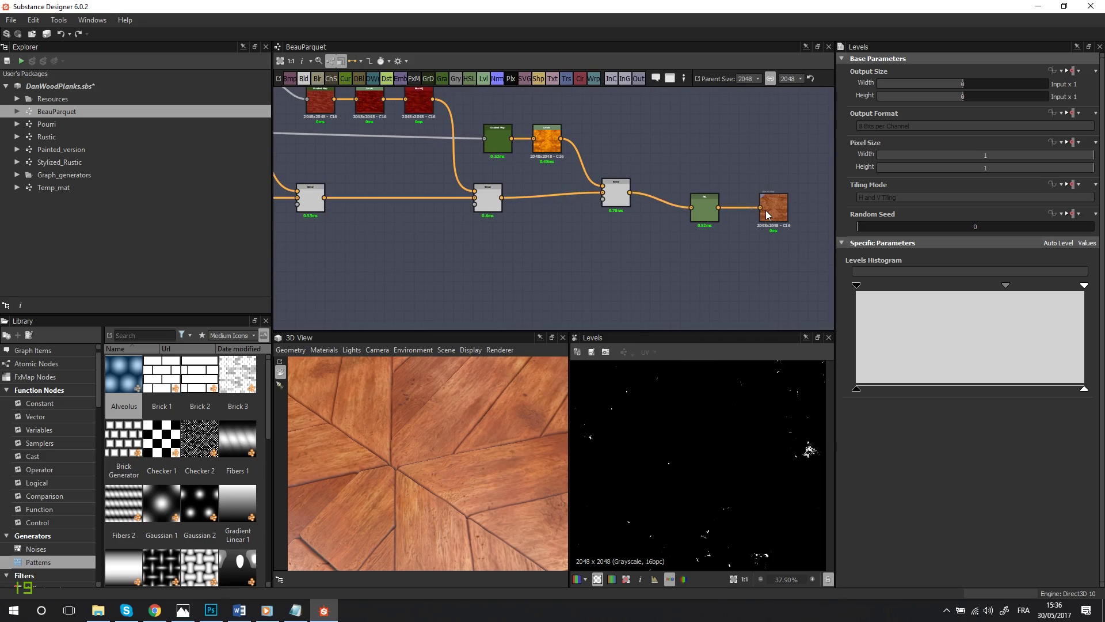
{"action": "double_click", "coordinate": [704, 209]}
Step: Examine the stains, small cracks, scratches and dots on the planks up close in the HSL node's 2D preview
{"action": "scroll", "coordinate": [684, 423], "scroll_direction": "up", "scroll_amount": 4}
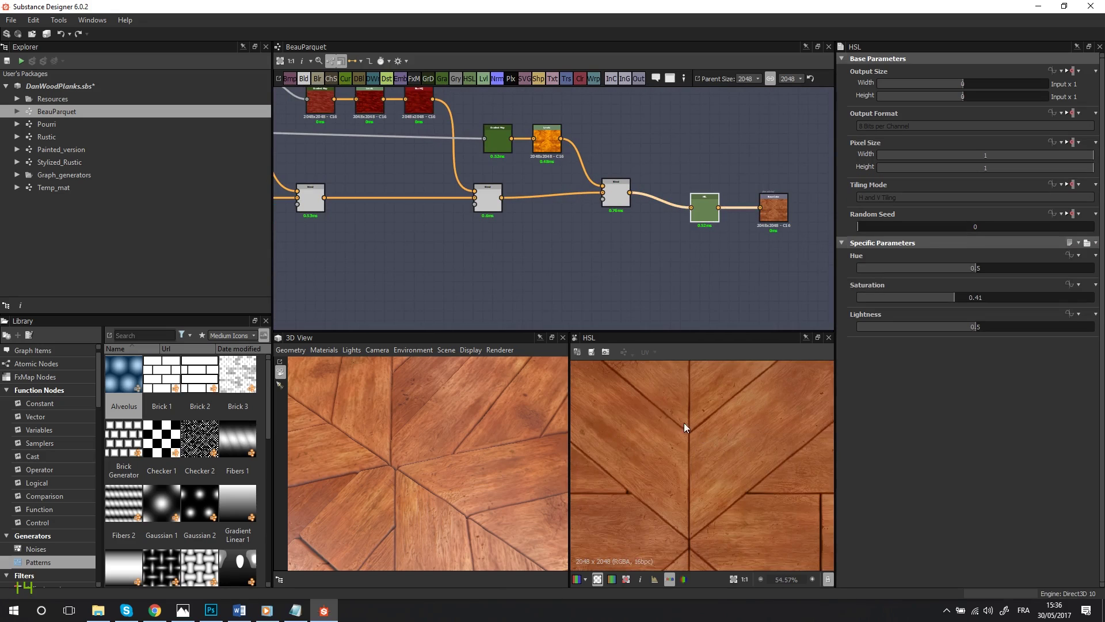
{"action": "middle_click_drag", "start_coordinate": [633, 426], "coordinate": [669, 481]}
{"action": "scroll", "coordinate": [627, 440], "scroll_direction": "up", "scroll_amount": 2}
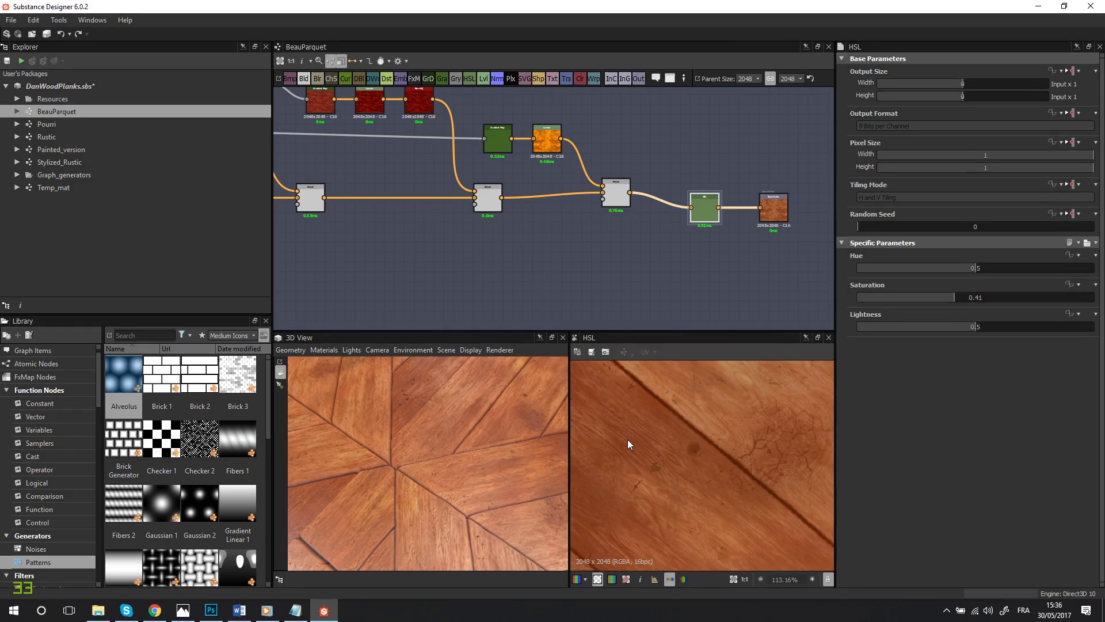
{"action": "scroll", "coordinate": [630, 437], "scroll_direction": "down", "scroll_amount": 3}
{"action": "middle_click_drag", "start_coordinate": [629, 437], "coordinate": [710, 454]}
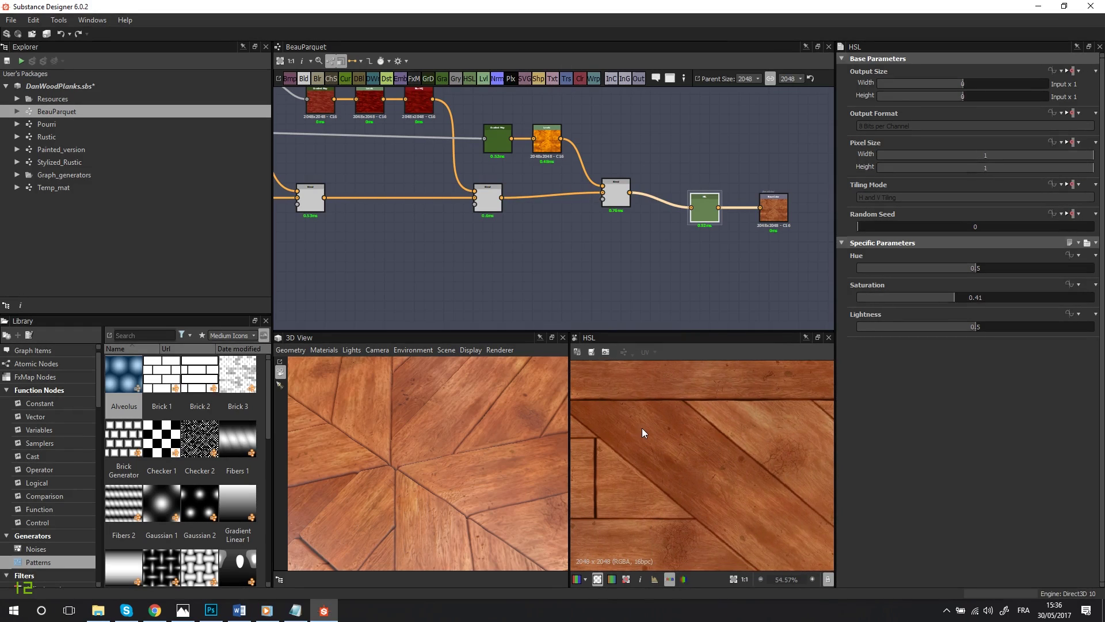
{"action": "scroll", "coordinate": [643, 428], "scroll_direction": "up", "scroll_amount": 3}
{"action": "middle_click_drag", "start_coordinate": [644, 428], "coordinate": [696, 363]}
{"action": "scroll", "coordinate": [723, 472], "scroll_direction": "down", "scroll_amount": 3}
{"action": "scroll", "coordinate": [723, 472], "scroll_direction": "up", "scroll_amount": 1}
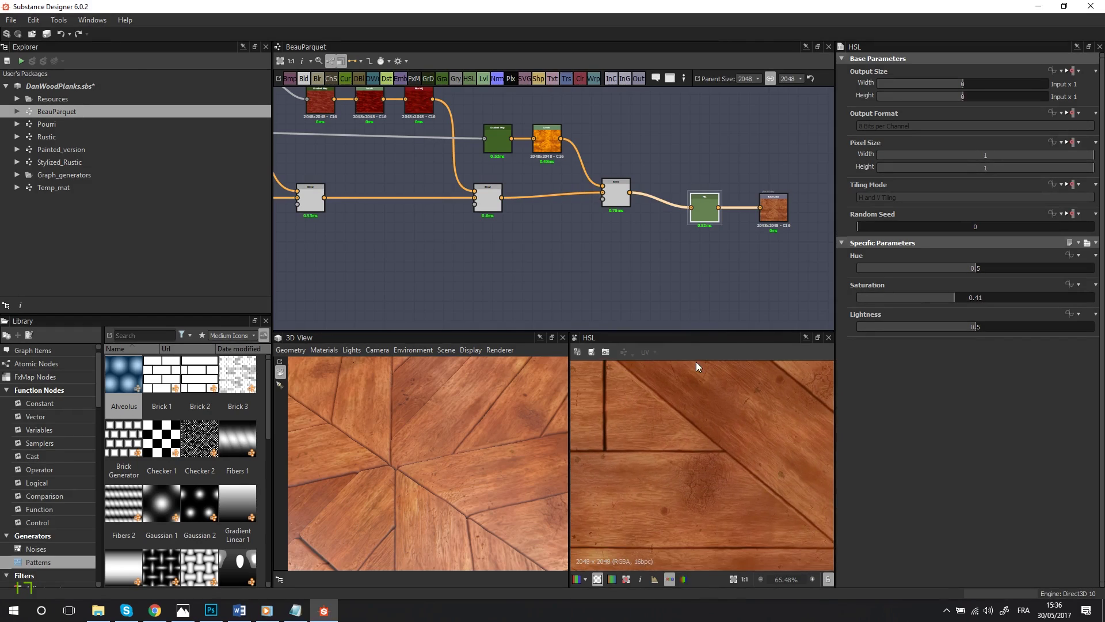
{"action": "middle_click_drag", "start_coordinate": [703, 482], "coordinate": [718, 524]}
{"action": "scroll", "coordinate": [678, 438], "scroll_direction": "up", "scroll_amount": 1}
{"action": "middle_click_drag", "start_coordinate": [674, 431], "coordinate": [702, 487]}
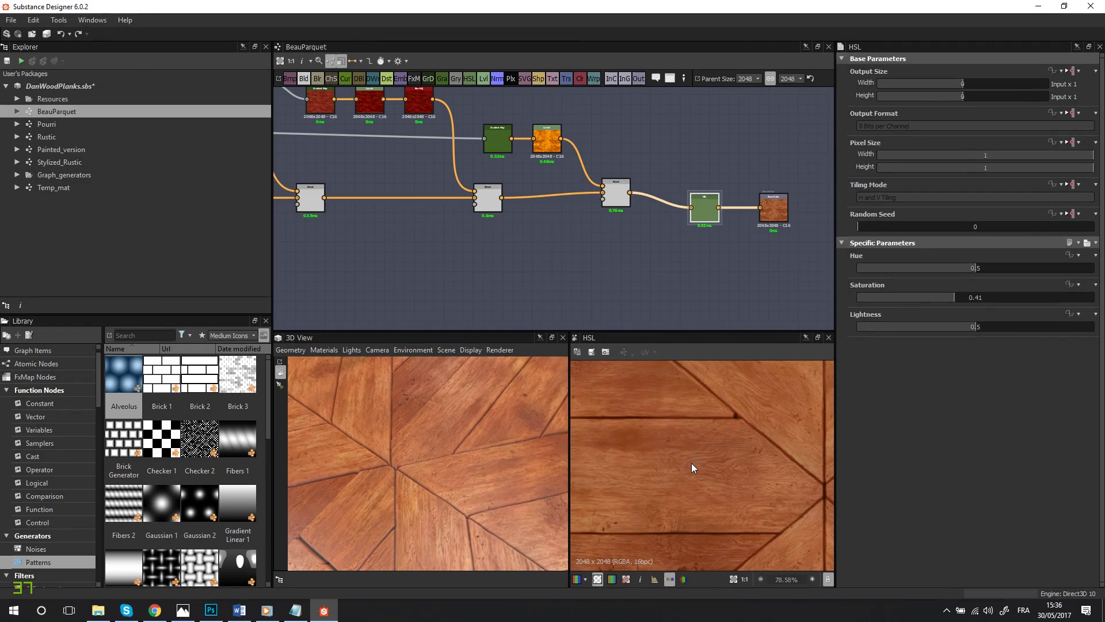